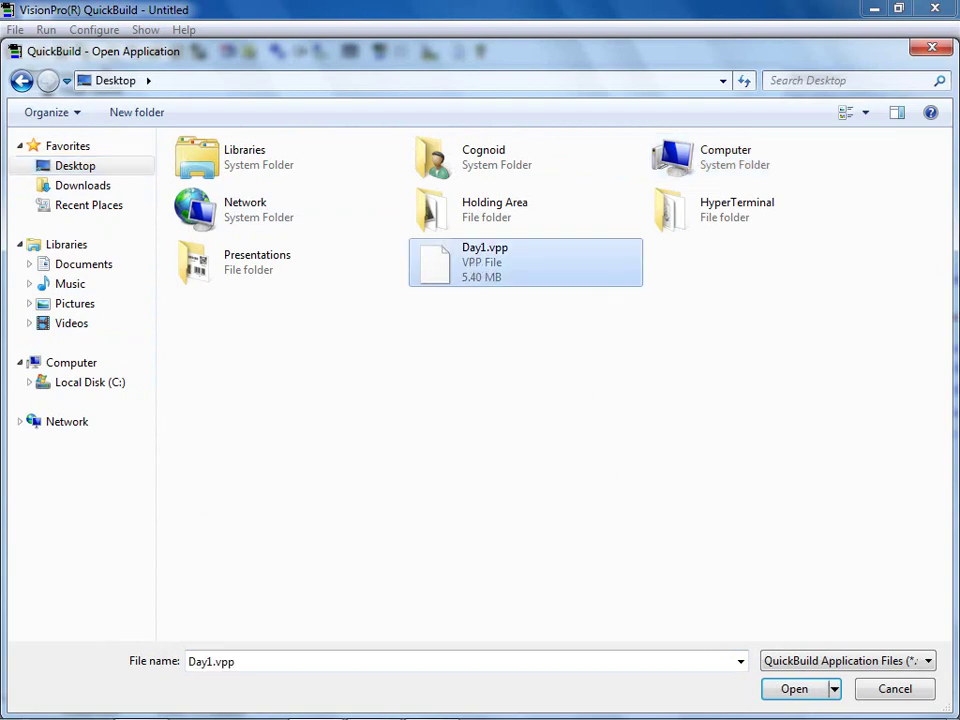
# Open Day1.vpp without saving the current application, then open CogJob1 in the Job Editor
pyautogui.click(800, 694)
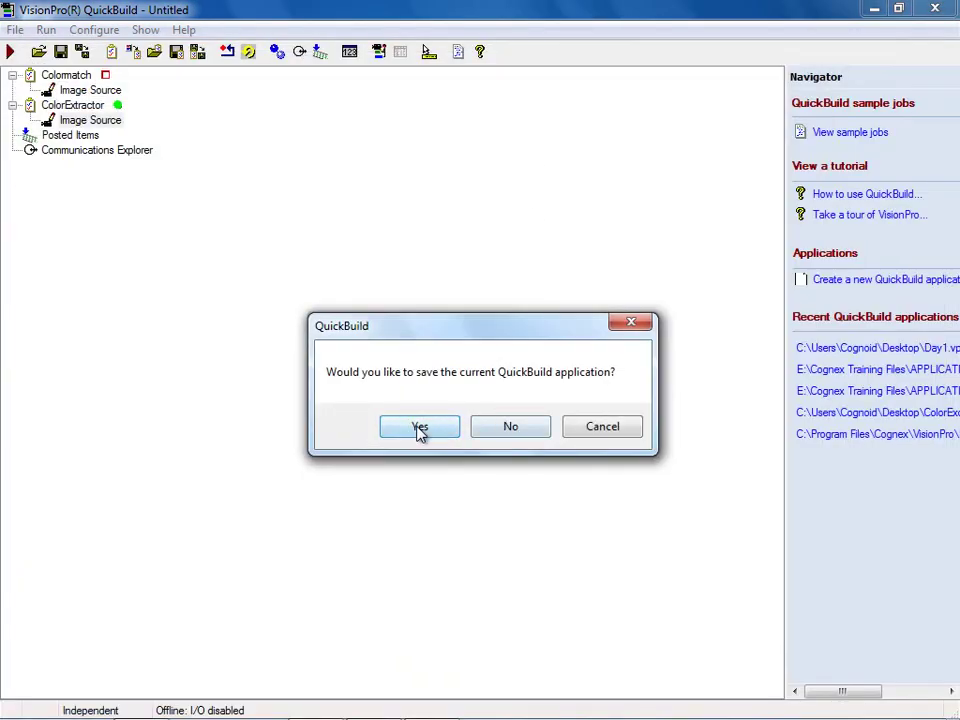
pyautogui.click(514, 428)
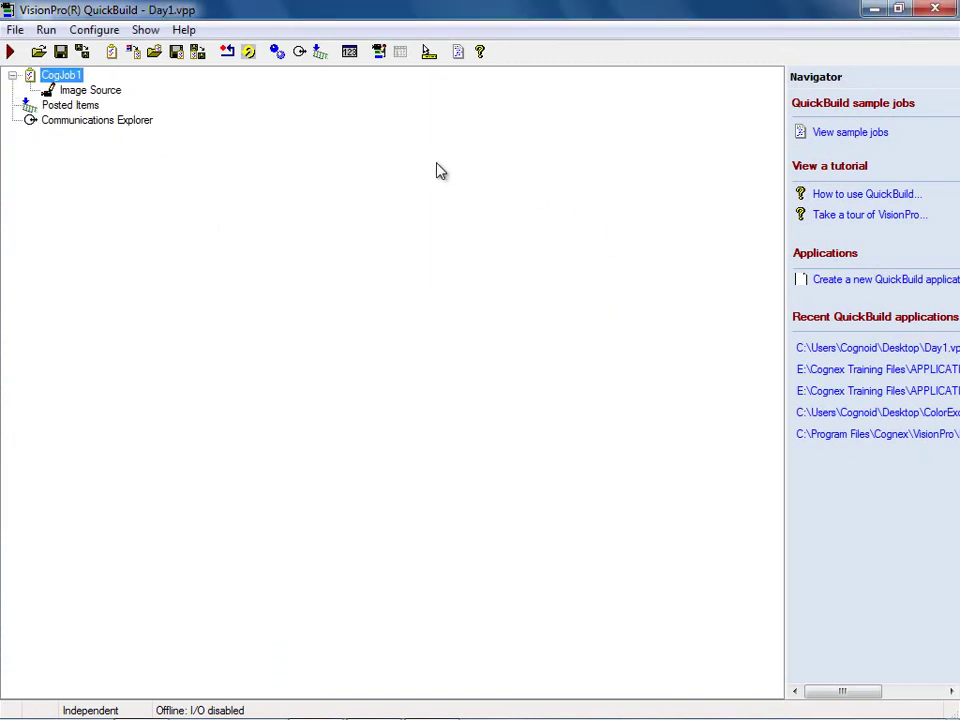
pyautogui.doubleClick(66, 76)
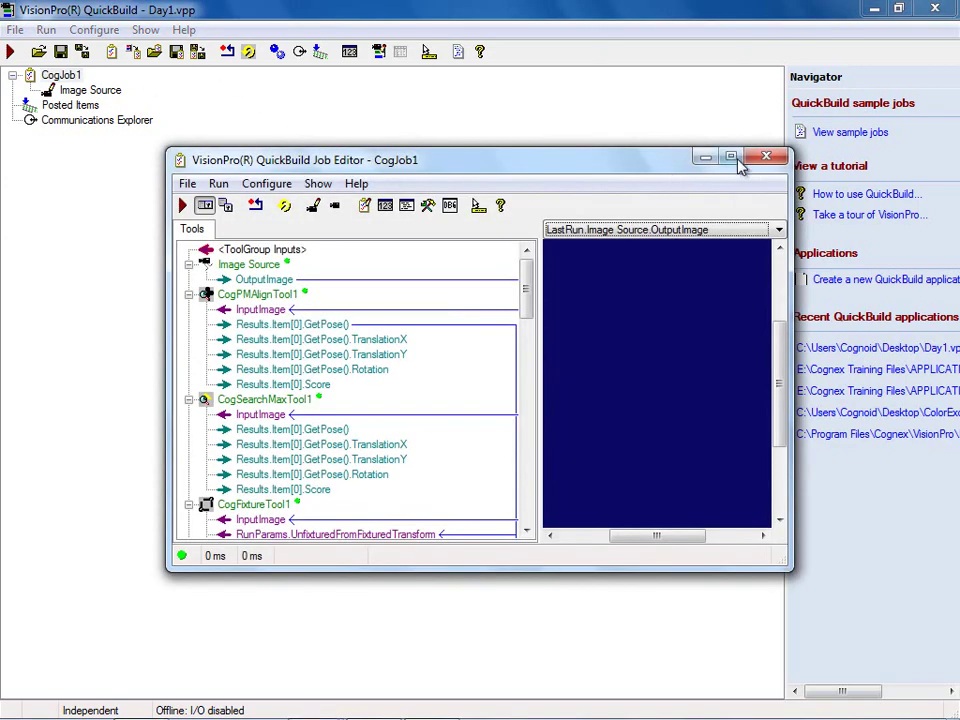
# Maximize the CogJob1 Job Editor and briefly run it continuously, stopping on the PASS image
pyautogui.click(729, 157)
pyautogui.click(112, 51)
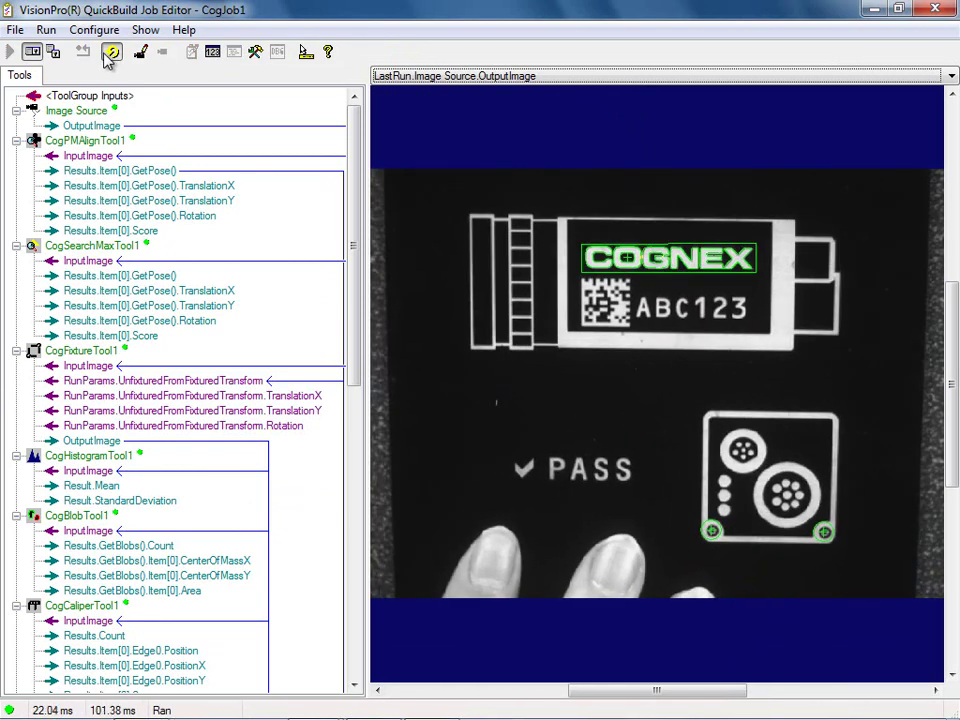
pyautogui.click(110, 51)
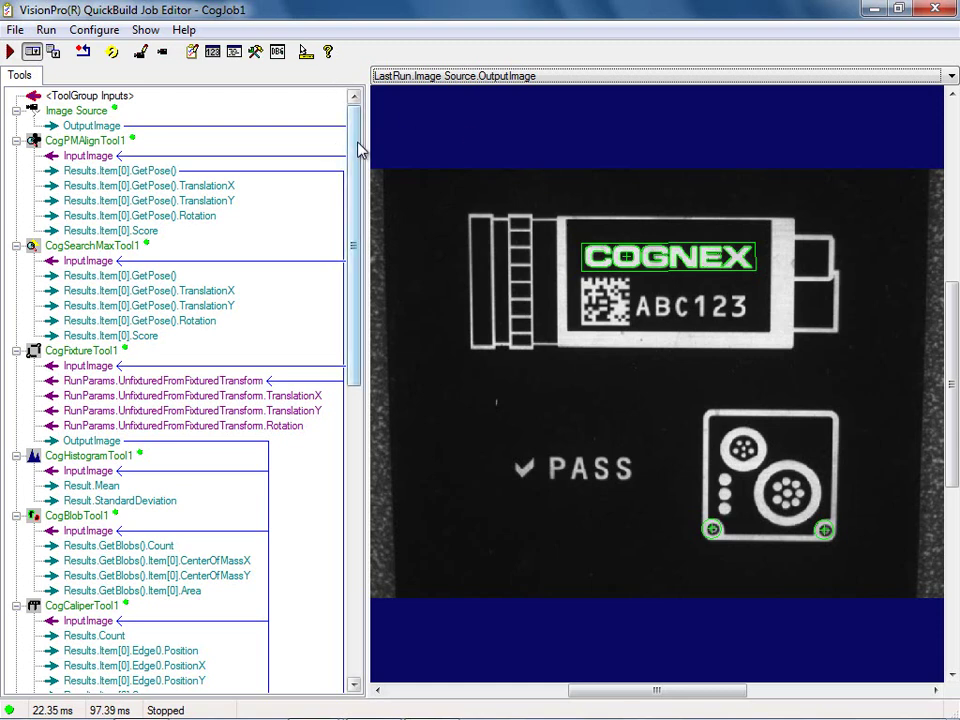
pyautogui.moveTo(358, 146); pyautogui.dragTo(330, 483)
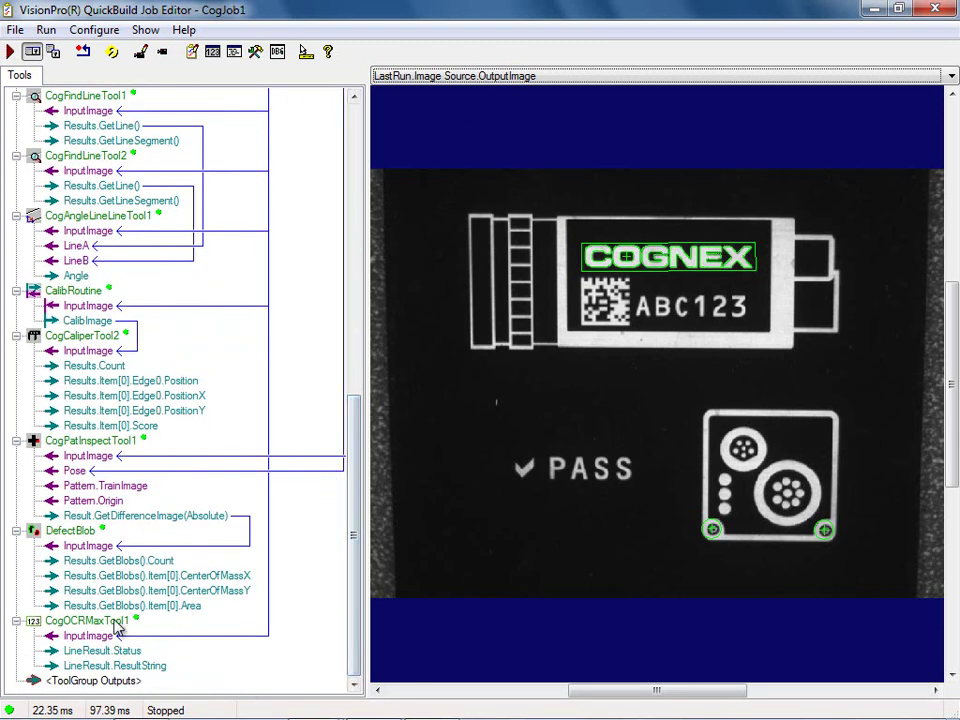
# Add CogDataAnalysisTool to the end of CogJob1 and open CogDataAnalysisTool1's settings
pyautogui.click(256, 51)
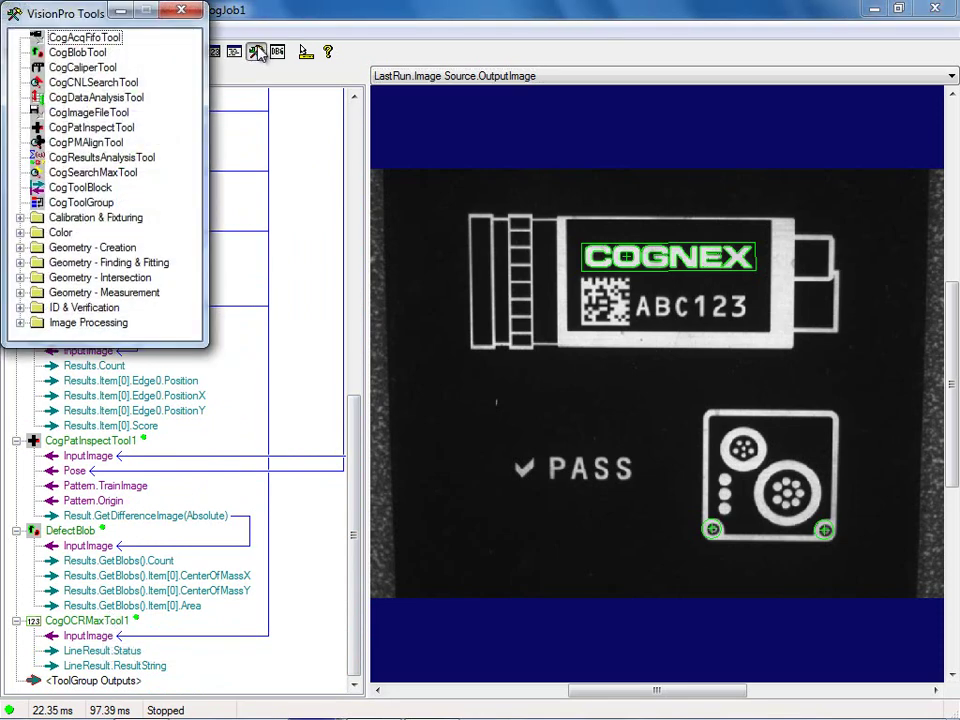
pyautogui.moveTo(228, 20); pyautogui.dragTo(551, 21)
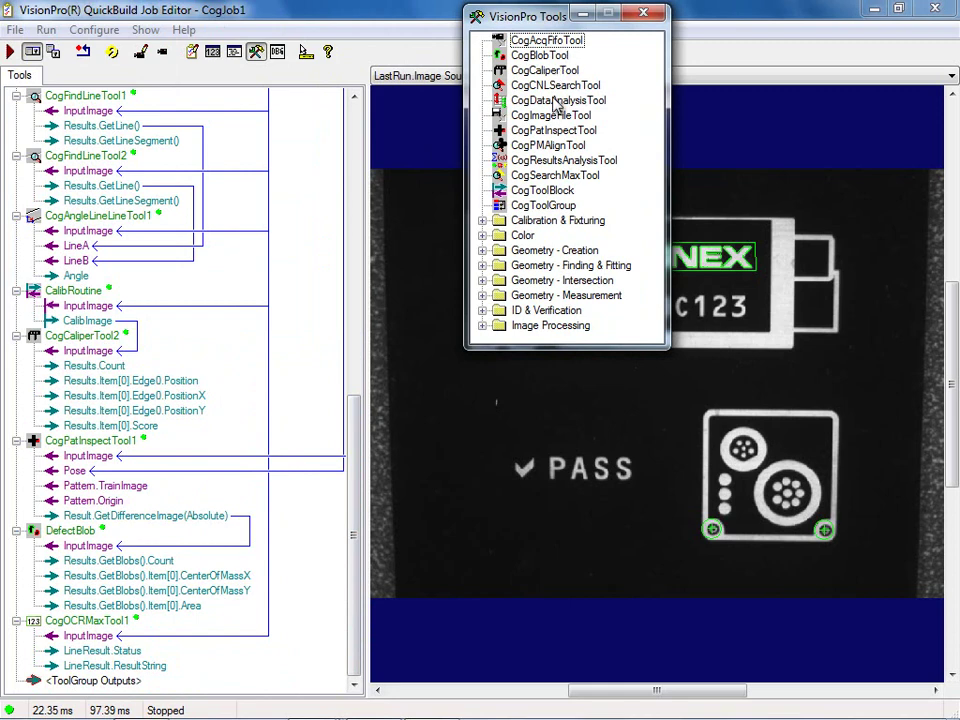
pyautogui.click(510, 101)
pyautogui.moveTo(545, 101); pyautogui.dragTo(137, 650)
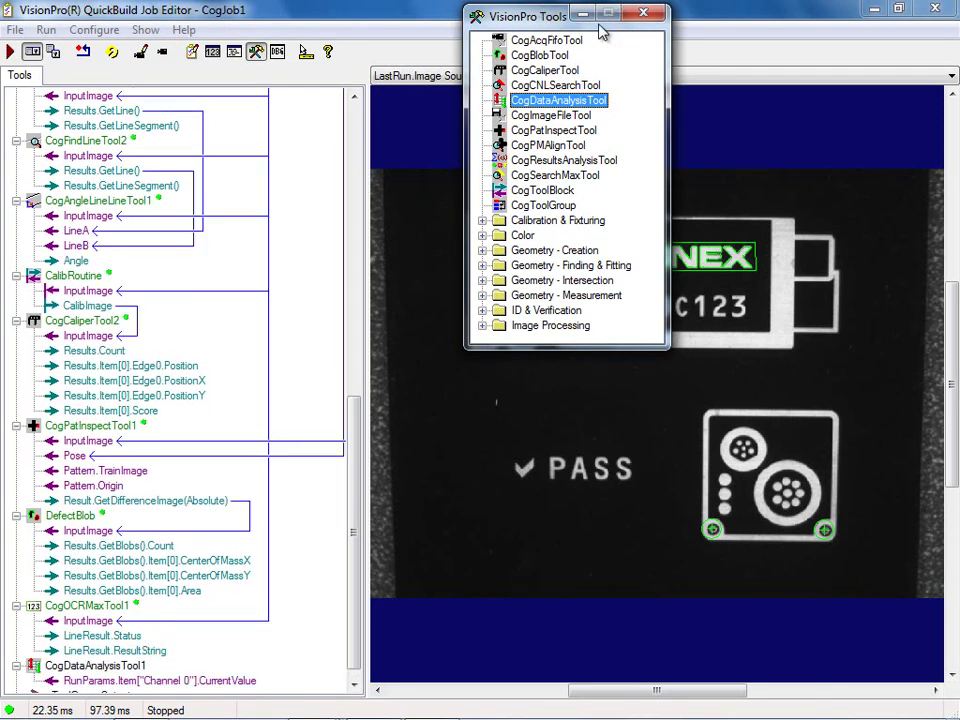
pyautogui.click(643, 13)
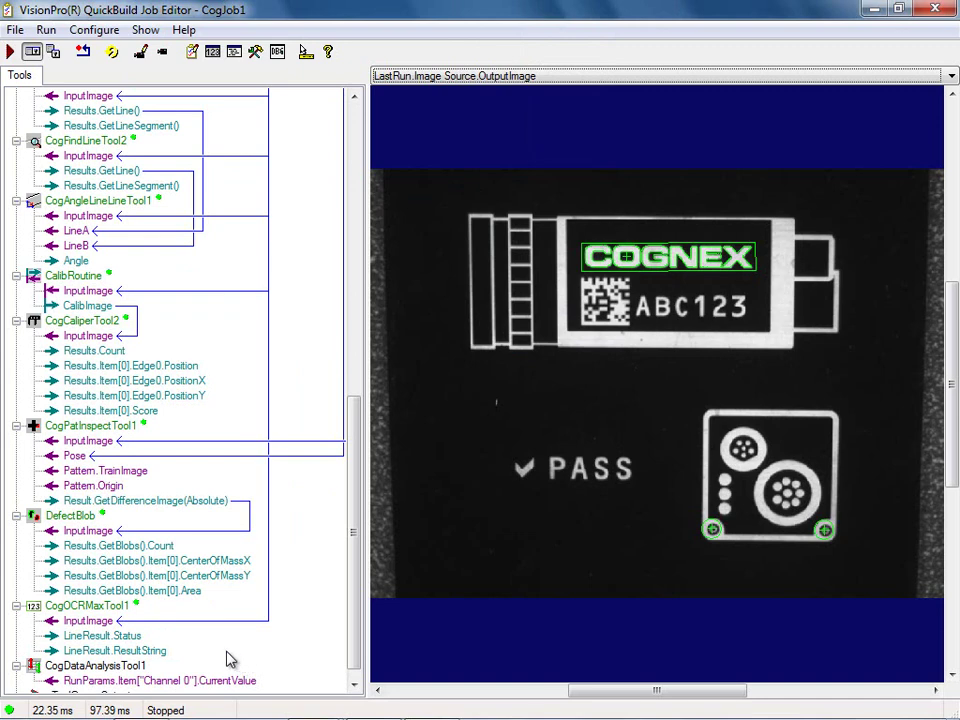
pyautogui.doubleClick(100, 666)
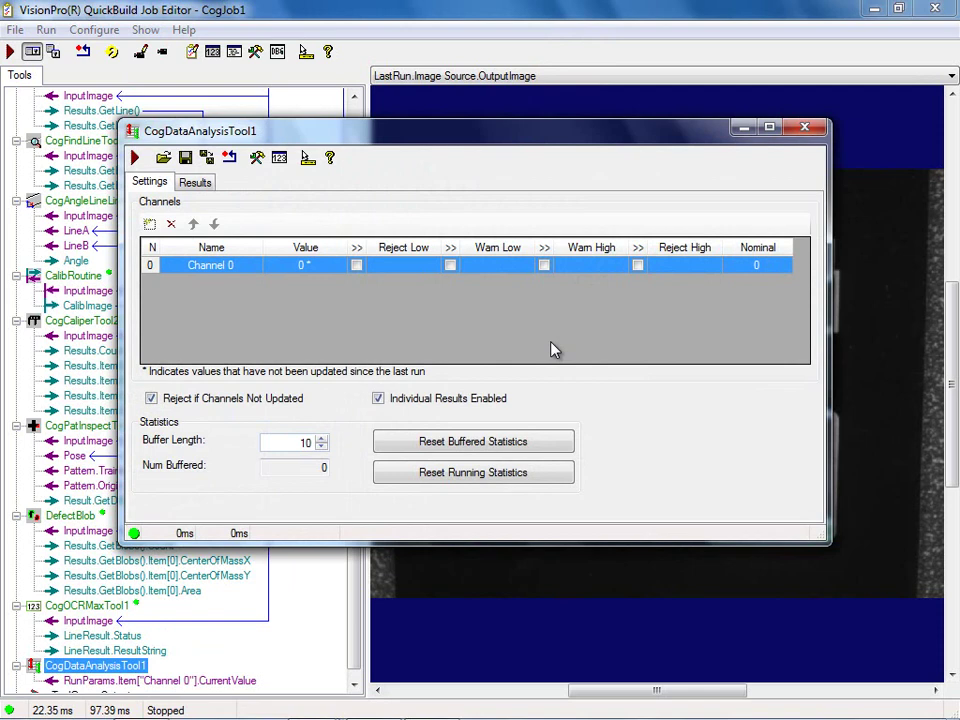
# Rename Channel 0 to PMScore and add a second channel named CamBodyLength
pyautogui.click(240, 265)
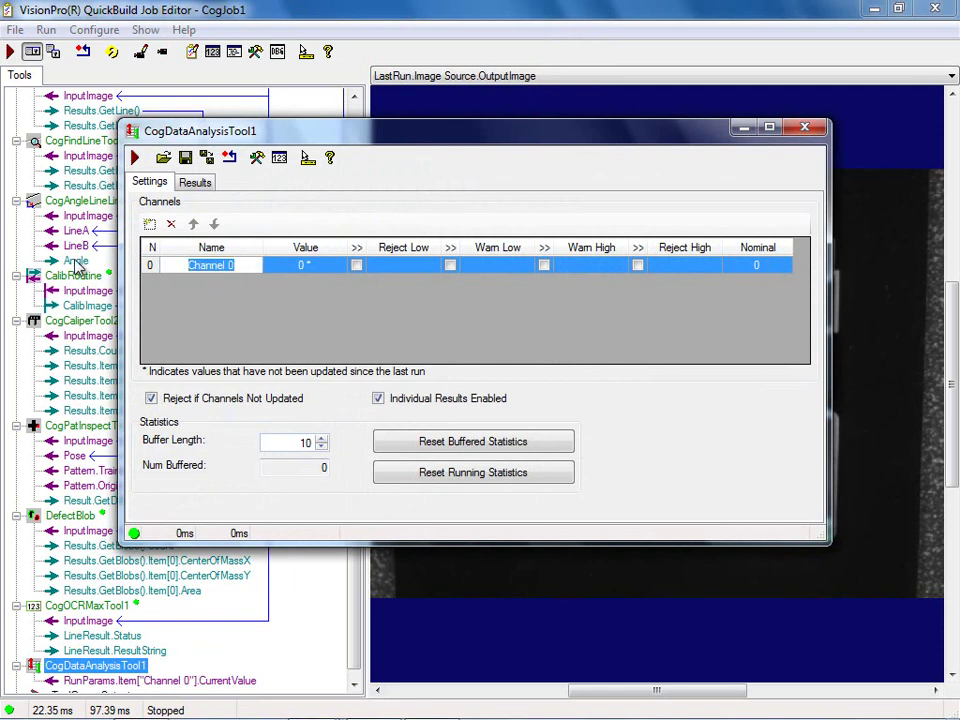
pyautogui.write('PMS')
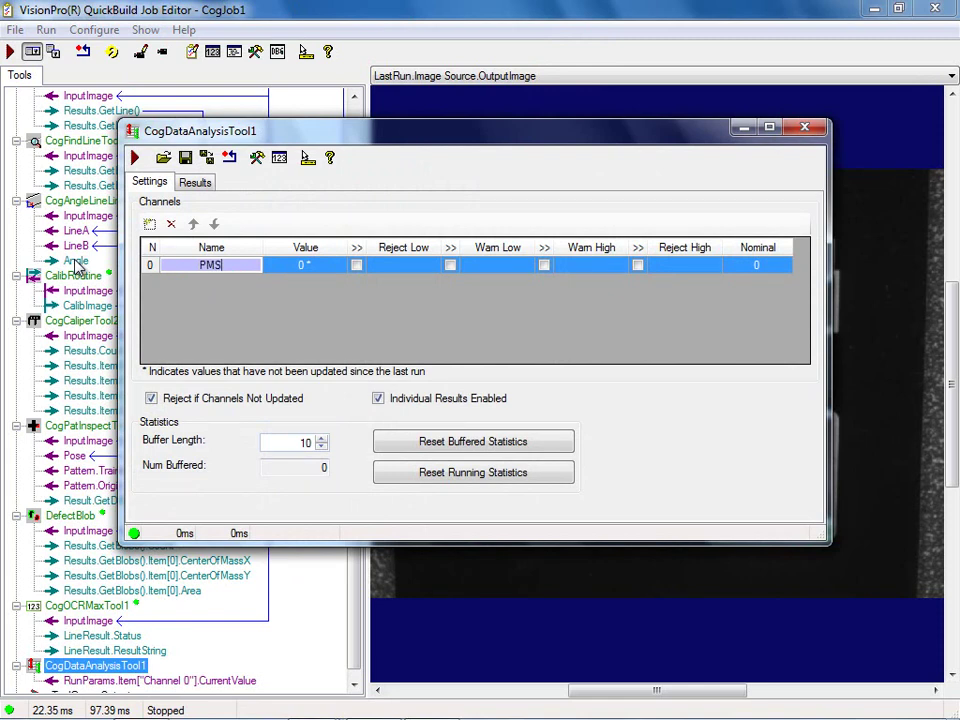
pyautogui.write('core')
pyautogui.press('Return')
pyautogui.click(150, 222)
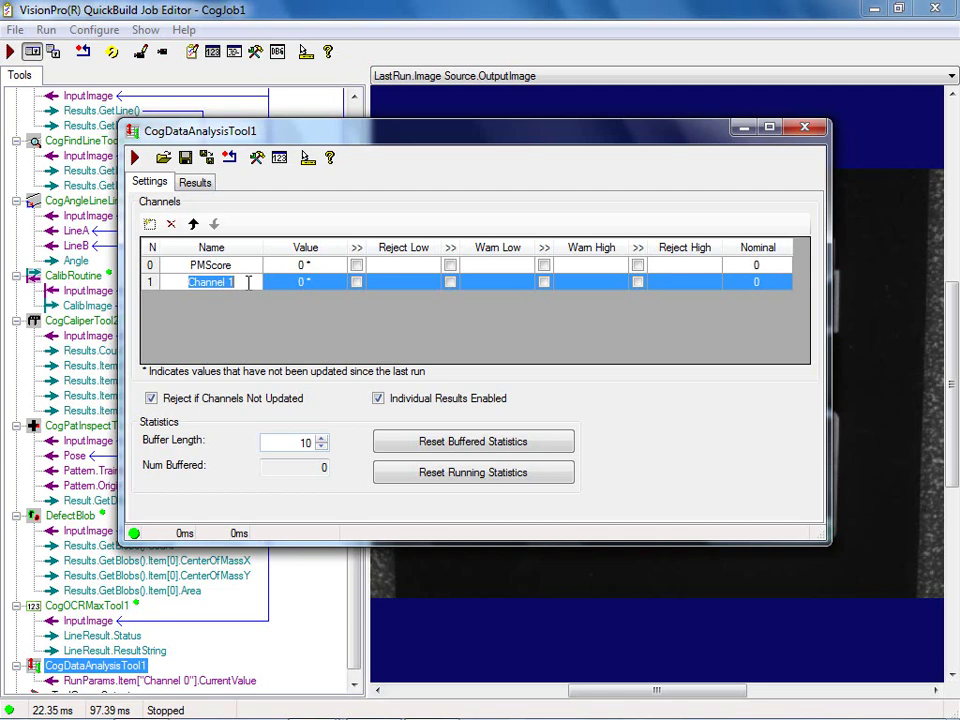
pyautogui.write('CamBo')
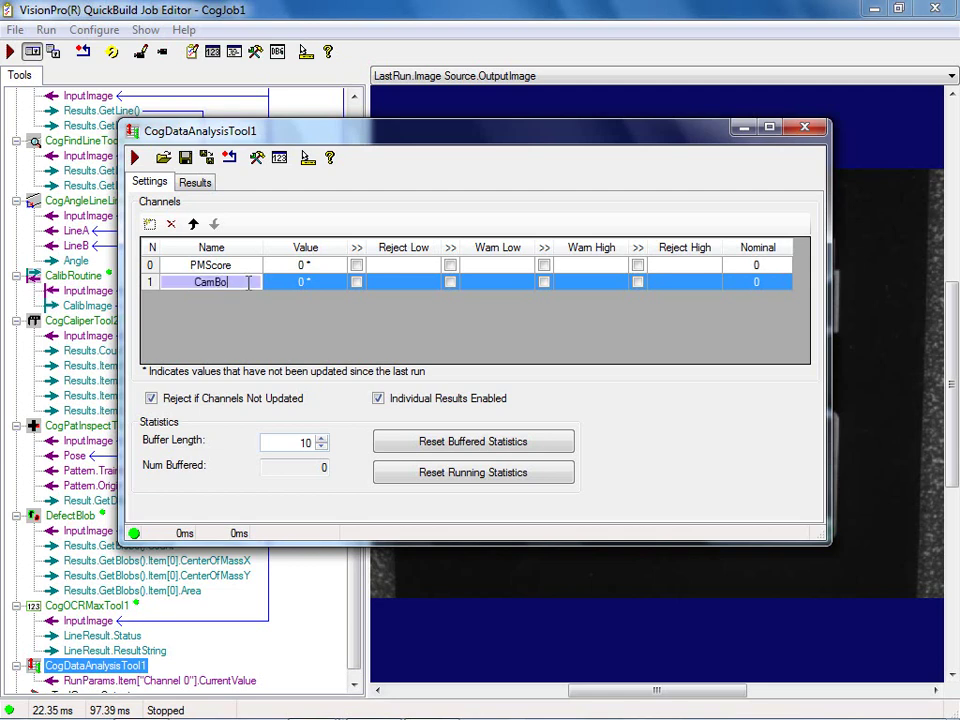
pyautogui.write('dyLength')
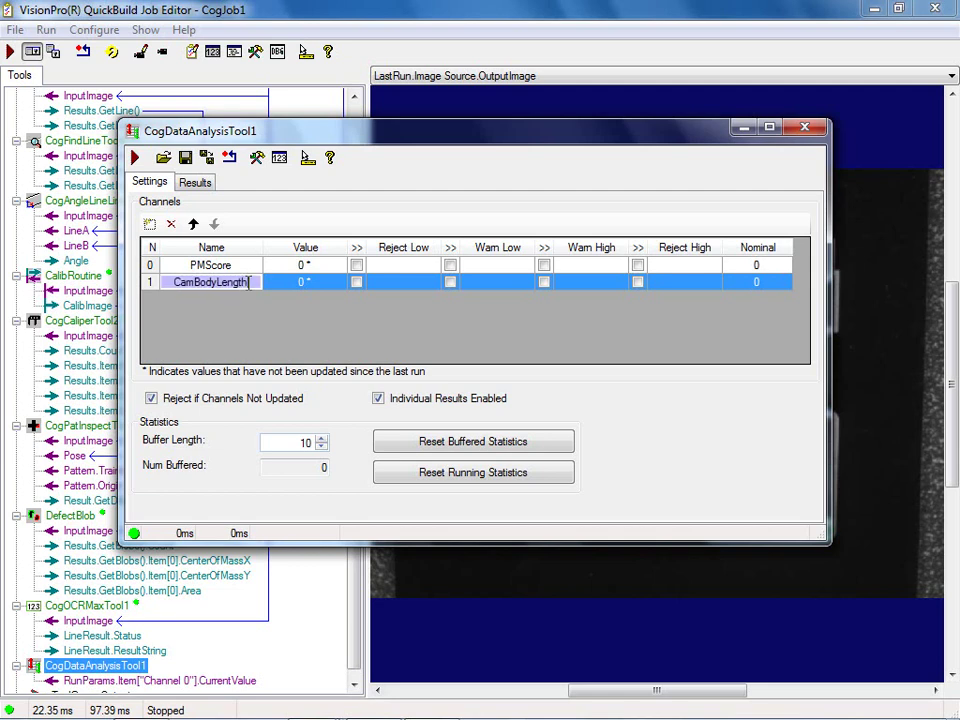
pyautogui.click(149, 224)
# Name the third channel AngleMeasurement, review the three channels, and close the editor
pyautogui.click(213, 299)
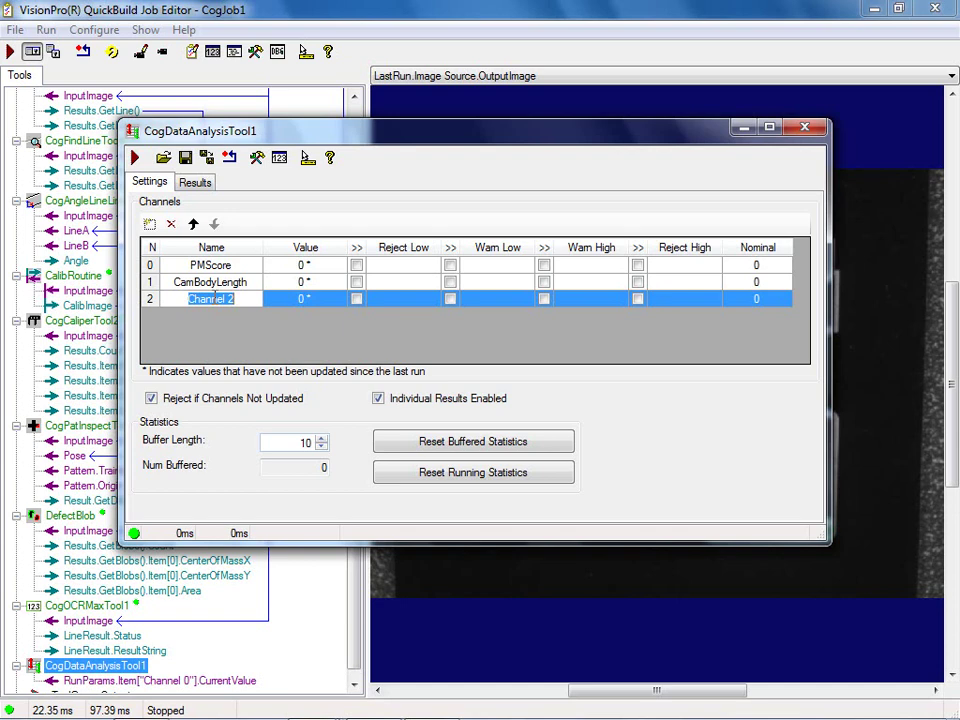
pyautogui.write('Angle')
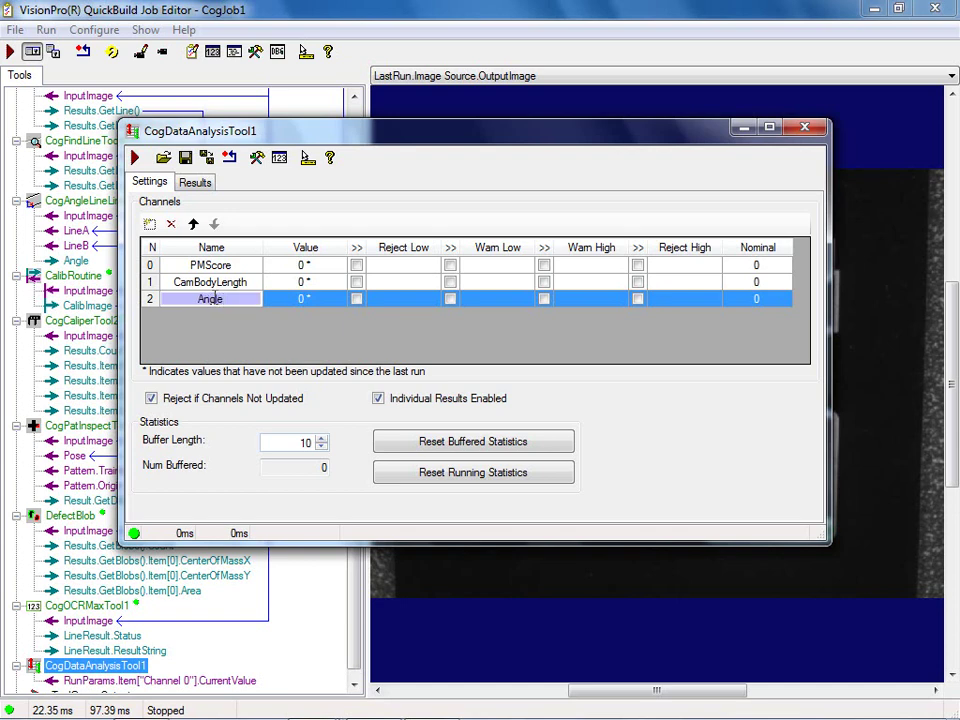
pyautogui.write('Measurement')
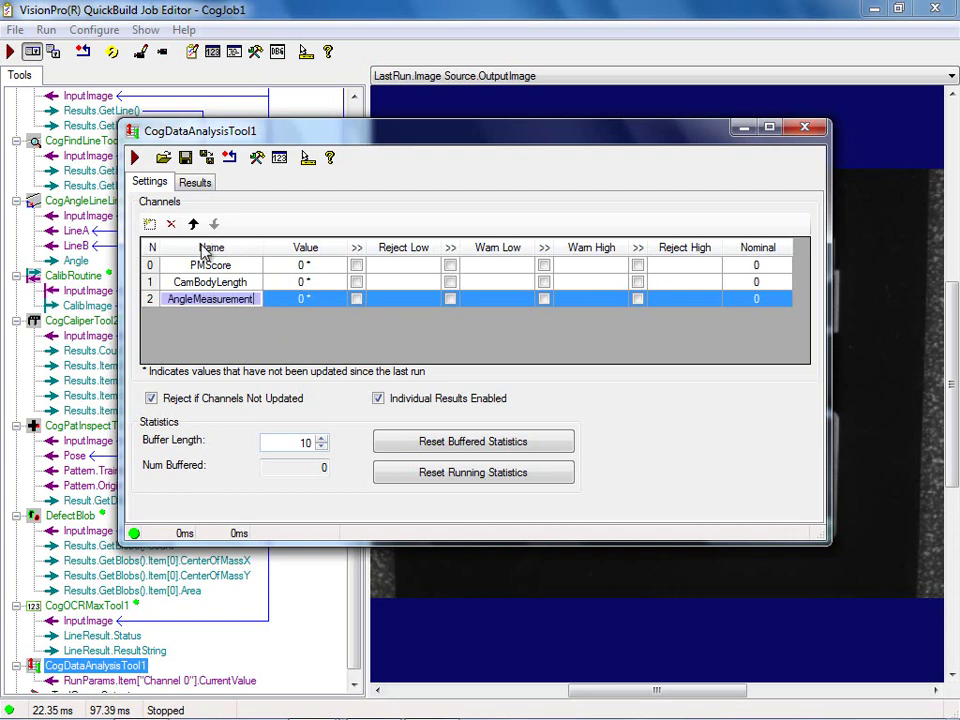
pyautogui.click(212, 283)
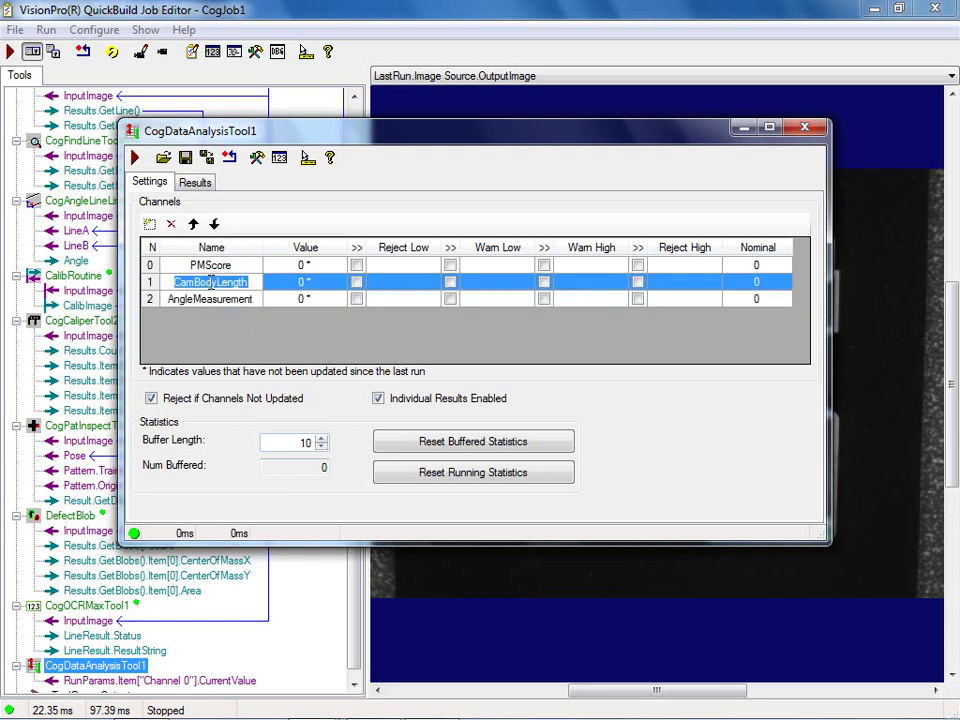
pyautogui.press('Up')
pyautogui.press('Down')
pyautogui.press('Down')
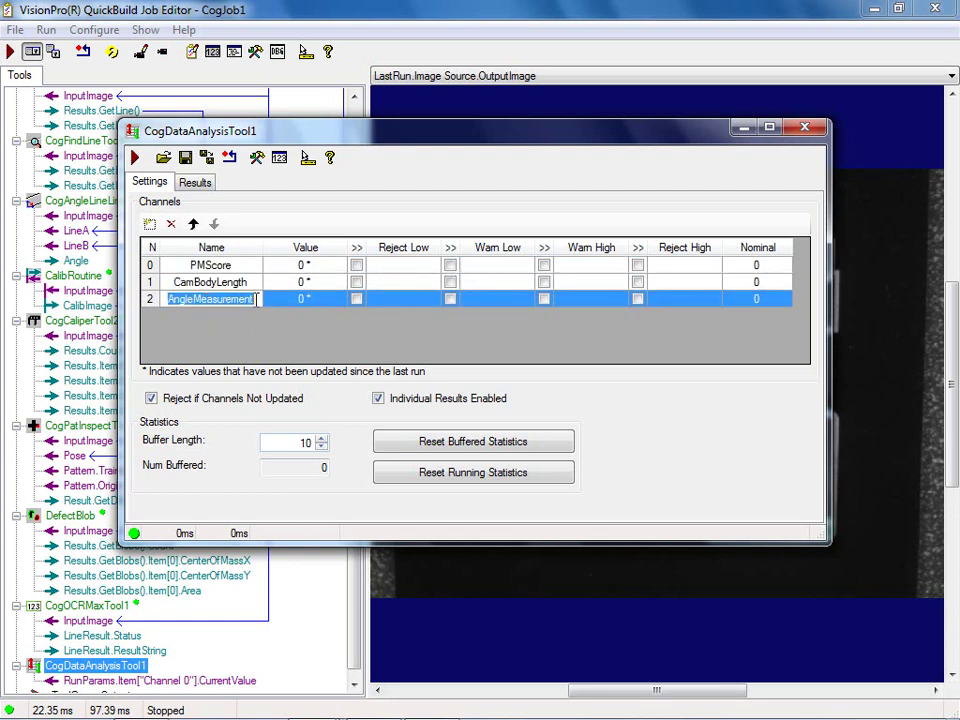
pyautogui.click(226, 284)
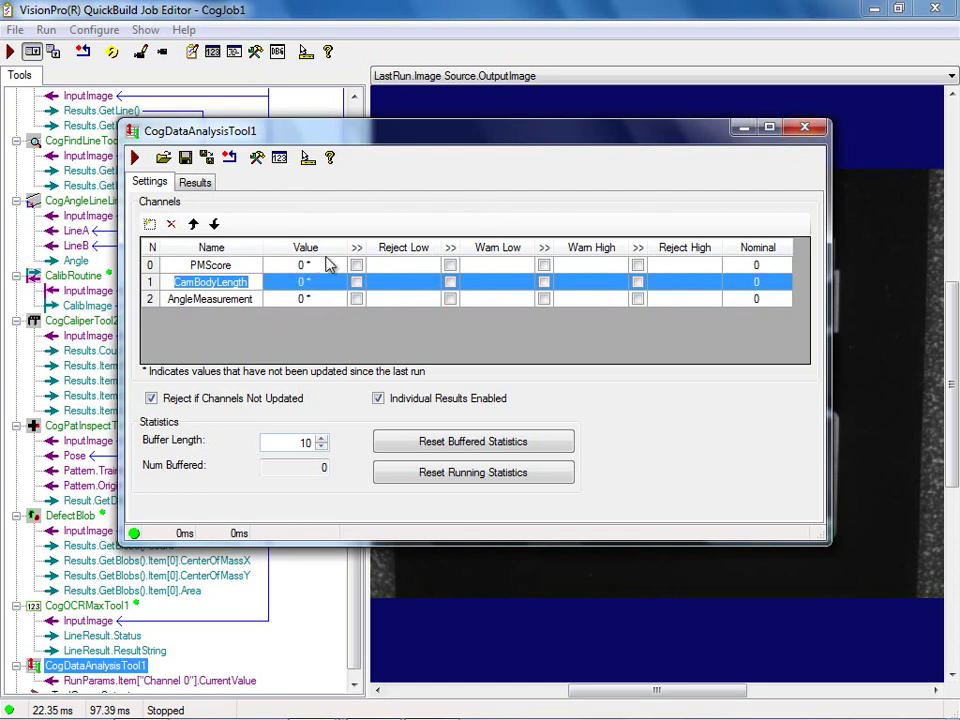
pyautogui.click(806, 131)
# Check the Channel 0 terminal's options, then bring up CogDataAnalysisTool1's context menu
pyautogui.scroll(-1, 308, 640)
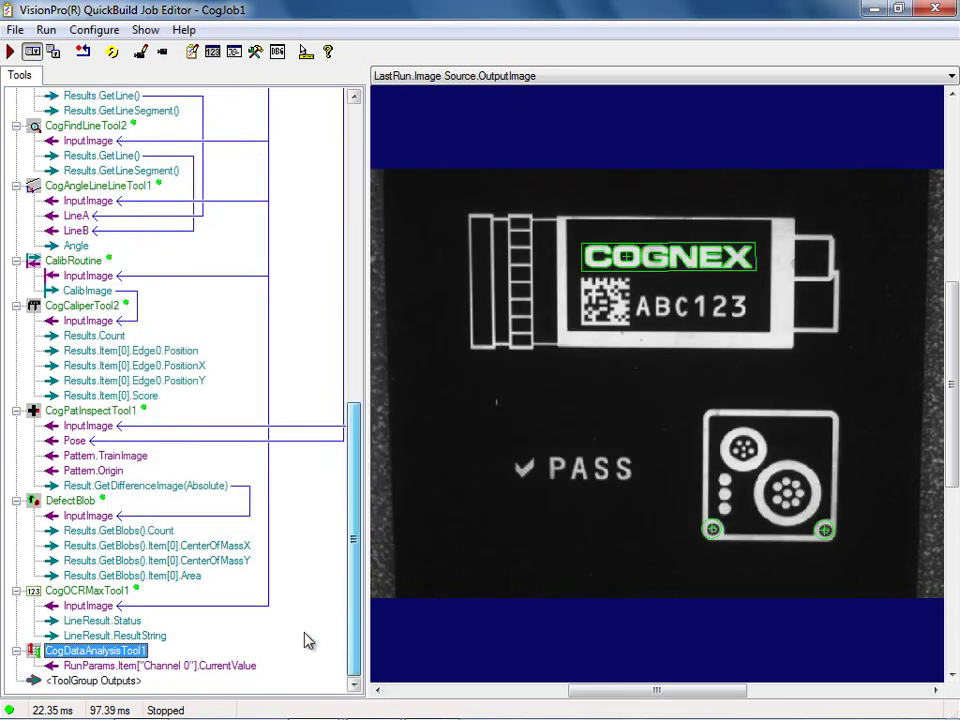
pyautogui.moveTo(186, 669)
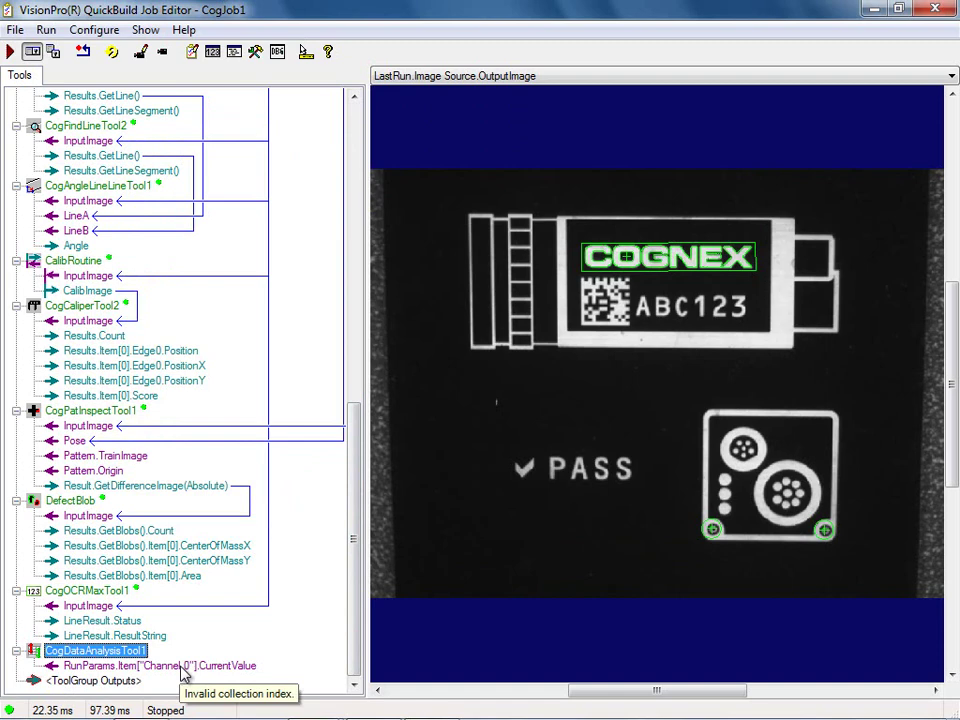
pyautogui.rightClick(182, 672)
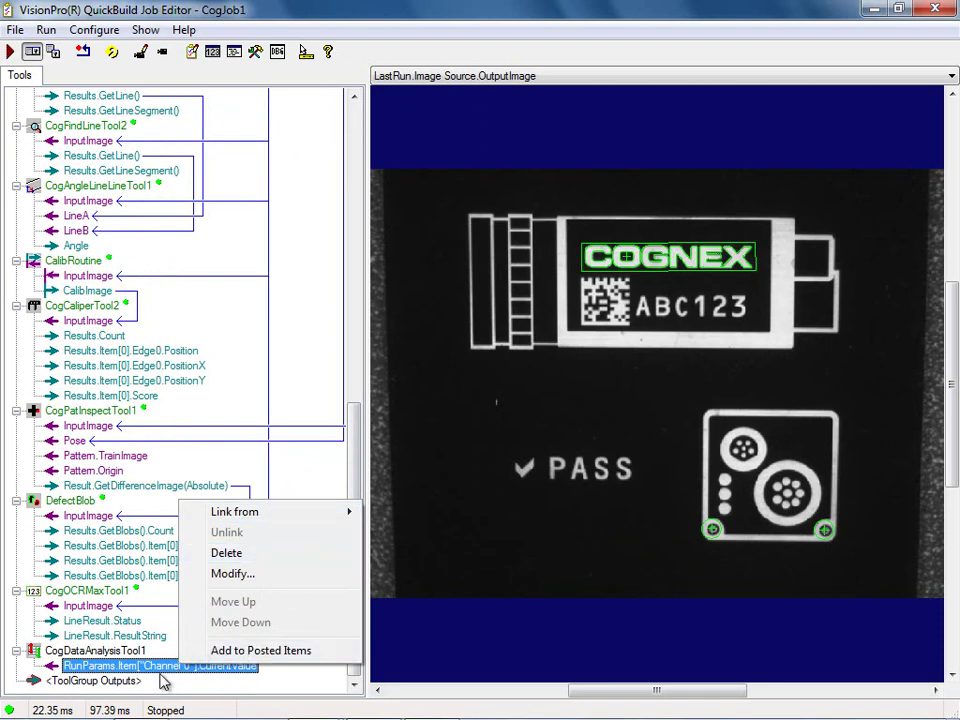
pyautogui.click(226, 680)
pyautogui.moveTo(222, 677)
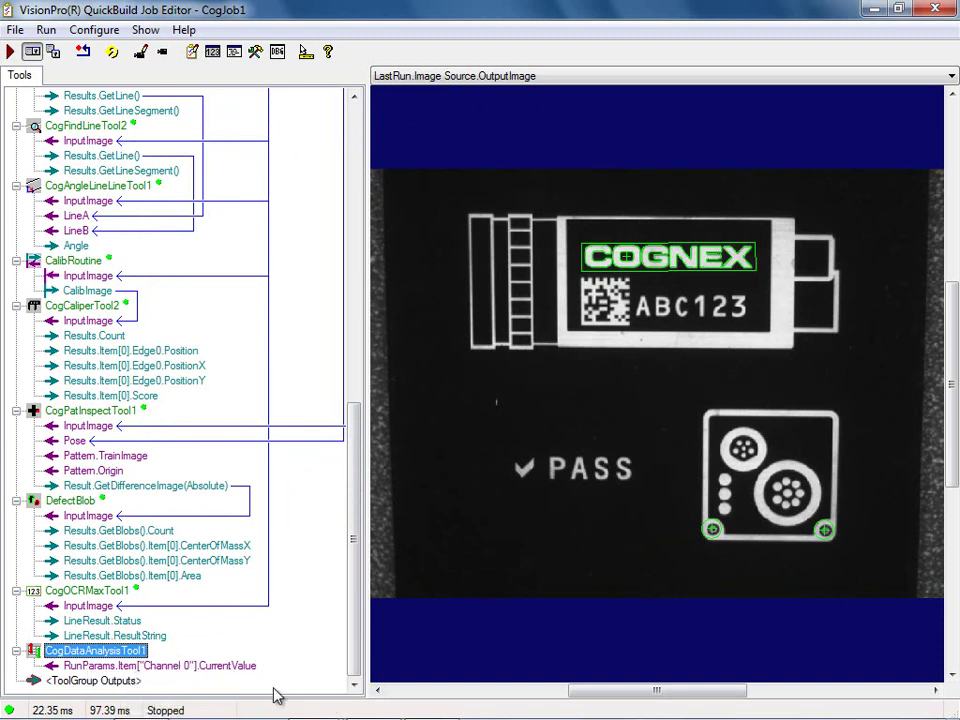
pyautogui.rightClick(121, 653)
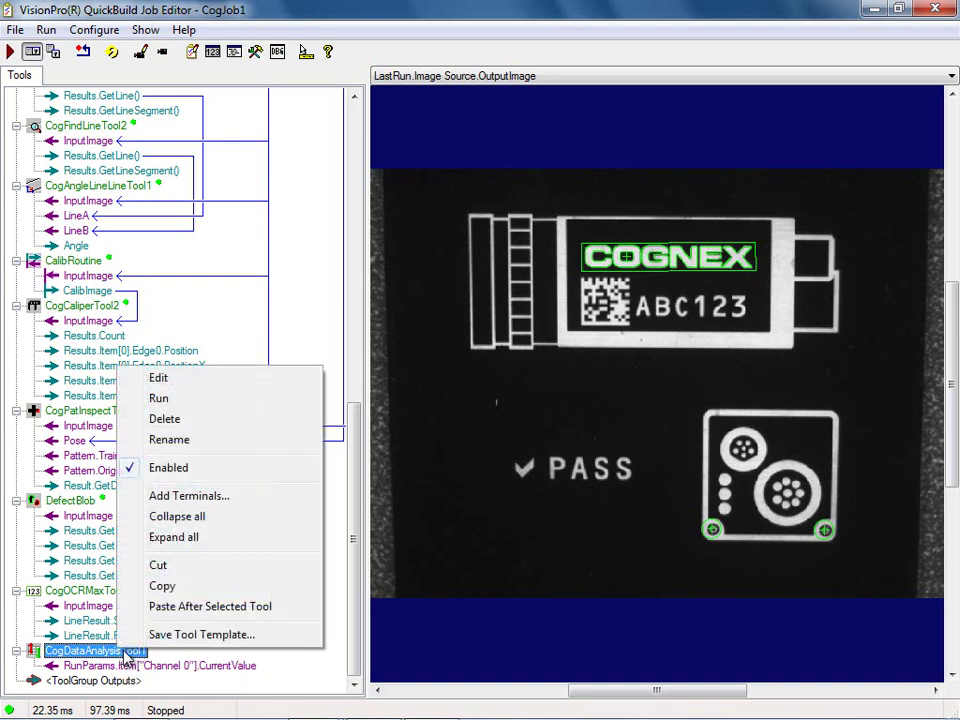
# In Add Terminals, add PMScore's CurrentValue from RunParams as an input
pyautogui.click(203, 497)
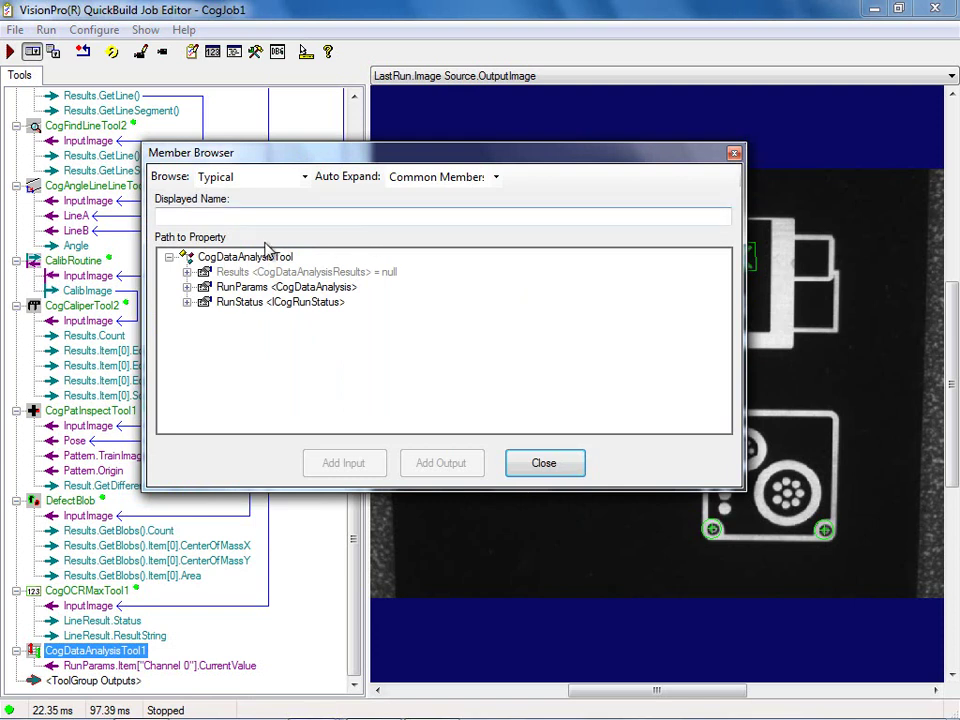
pyautogui.click(186, 287)
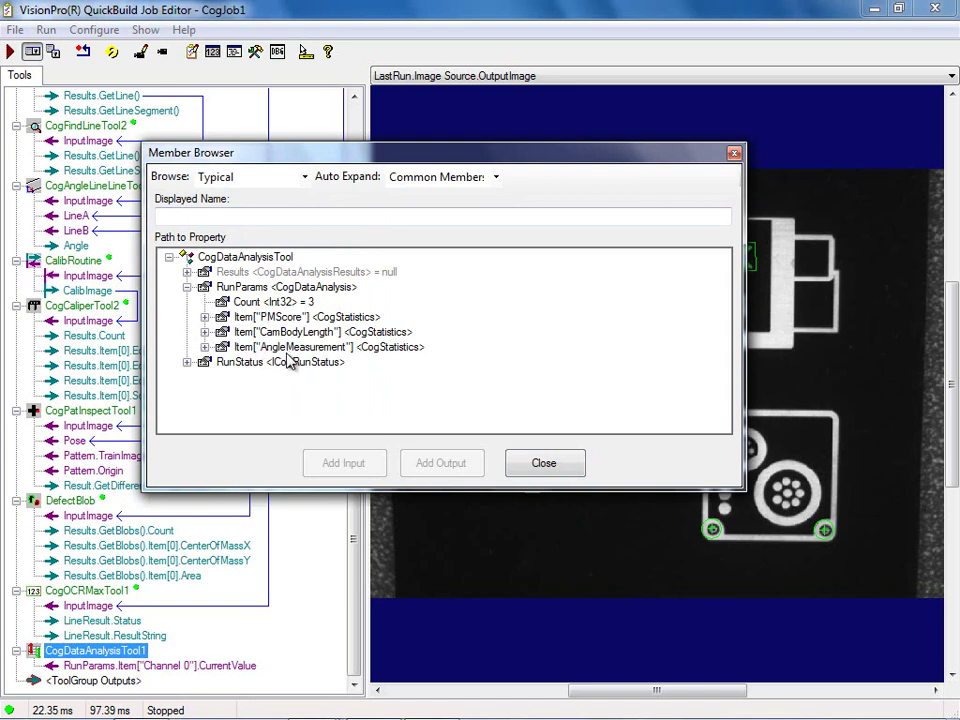
pyautogui.click(204, 317)
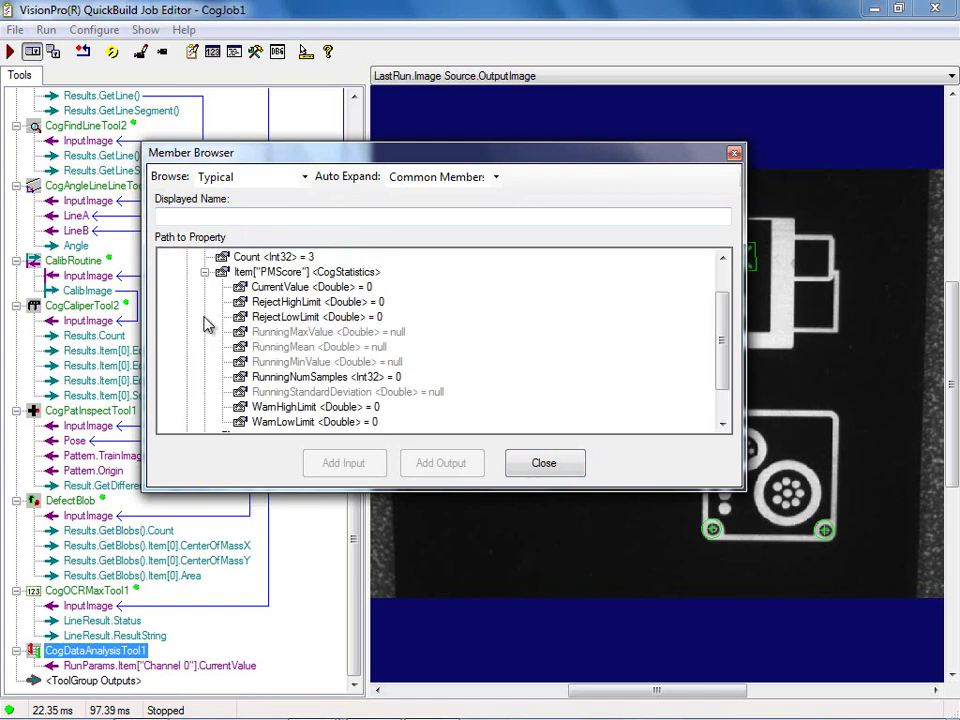
pyautogui.click(282, 288)
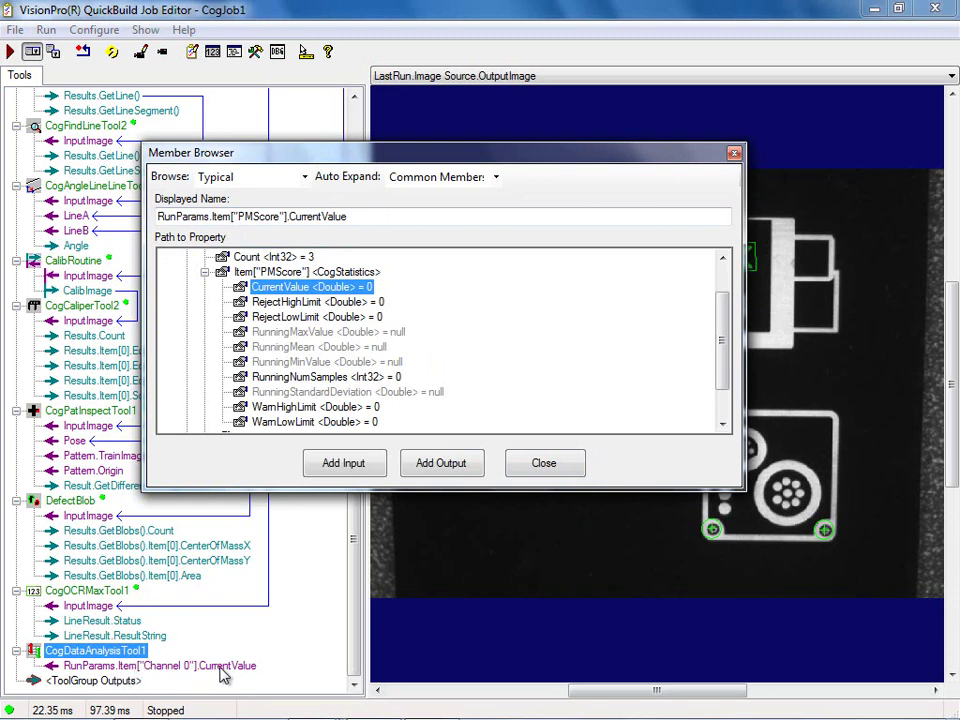
pyautogui.click(350, 465)
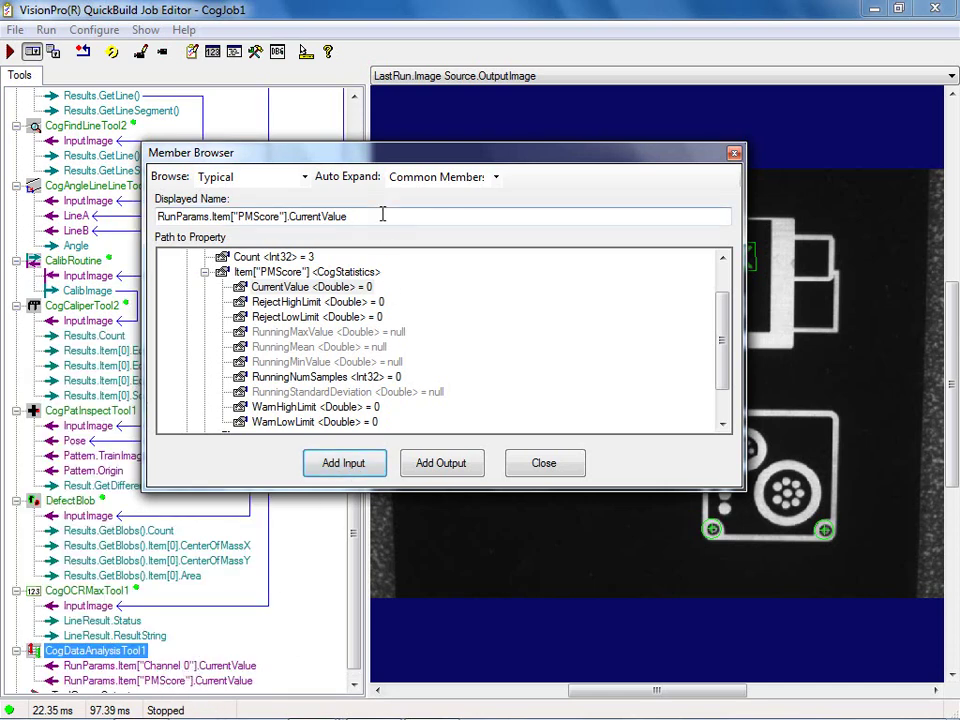
# Add CurrentValue inputs for CamBodyLength and AngleMeasurement as well
pyautogui.click(206, 272)
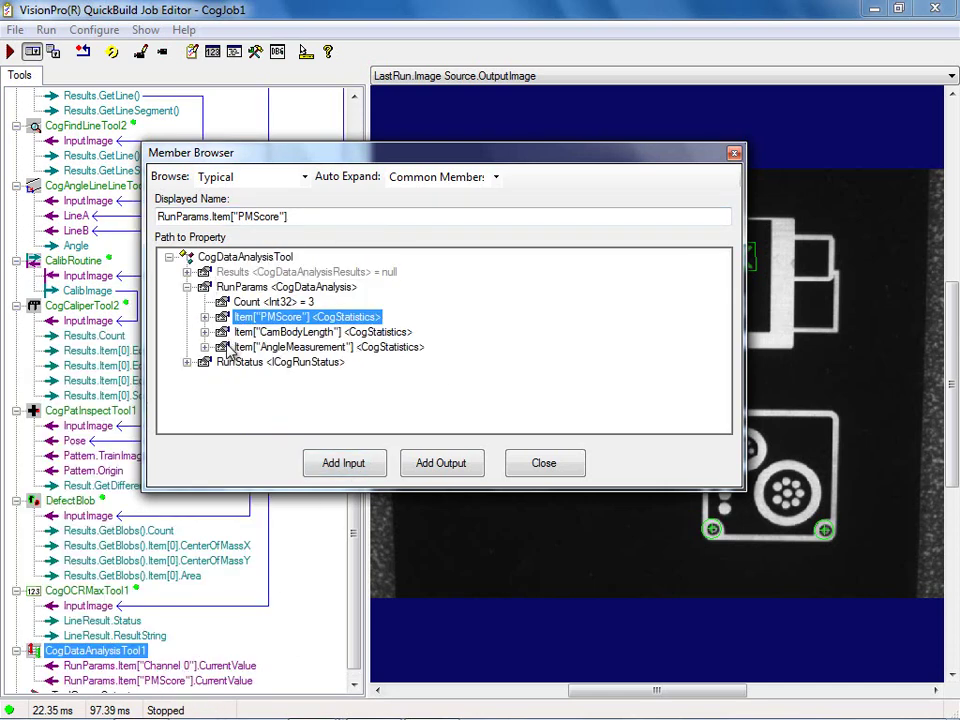
pyautogui.click(205, 332)
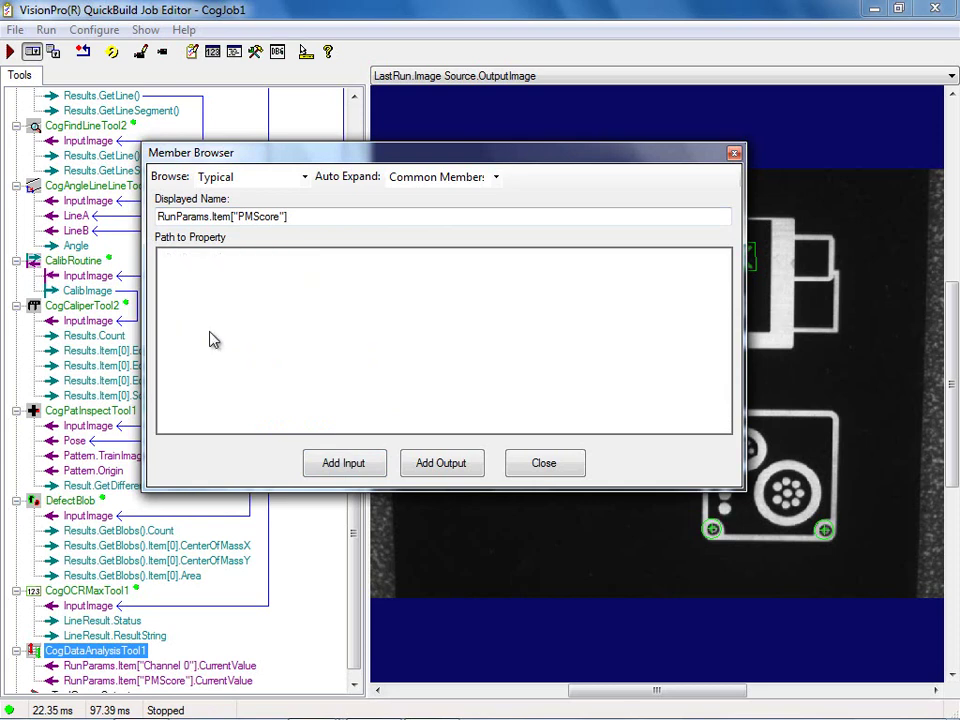
pyautogui.click(315, 288)
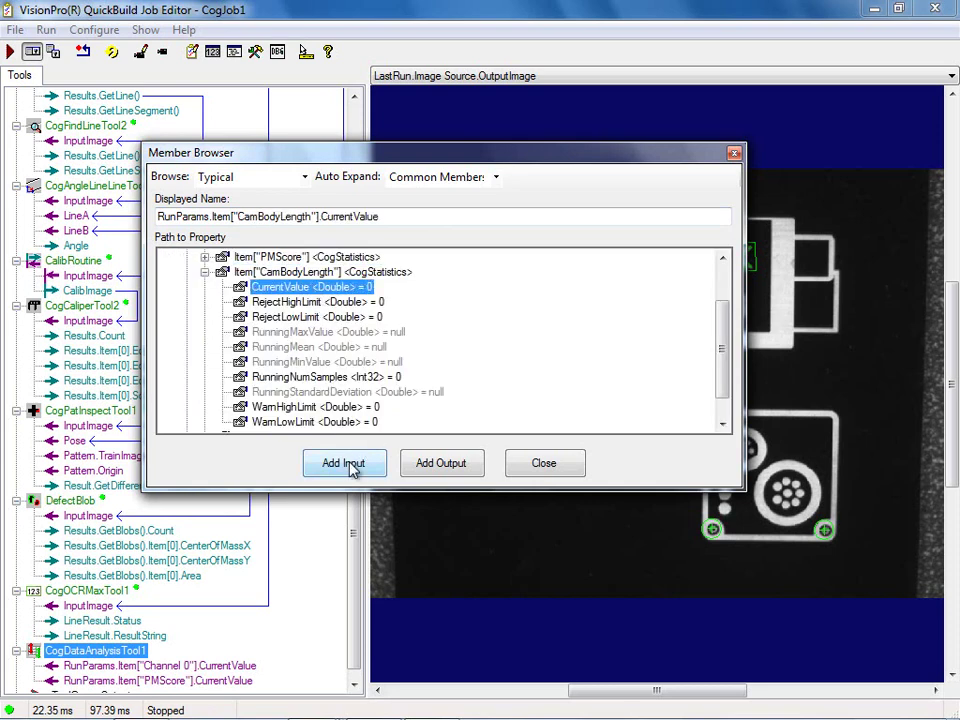
pyautogui.click(345, 464)
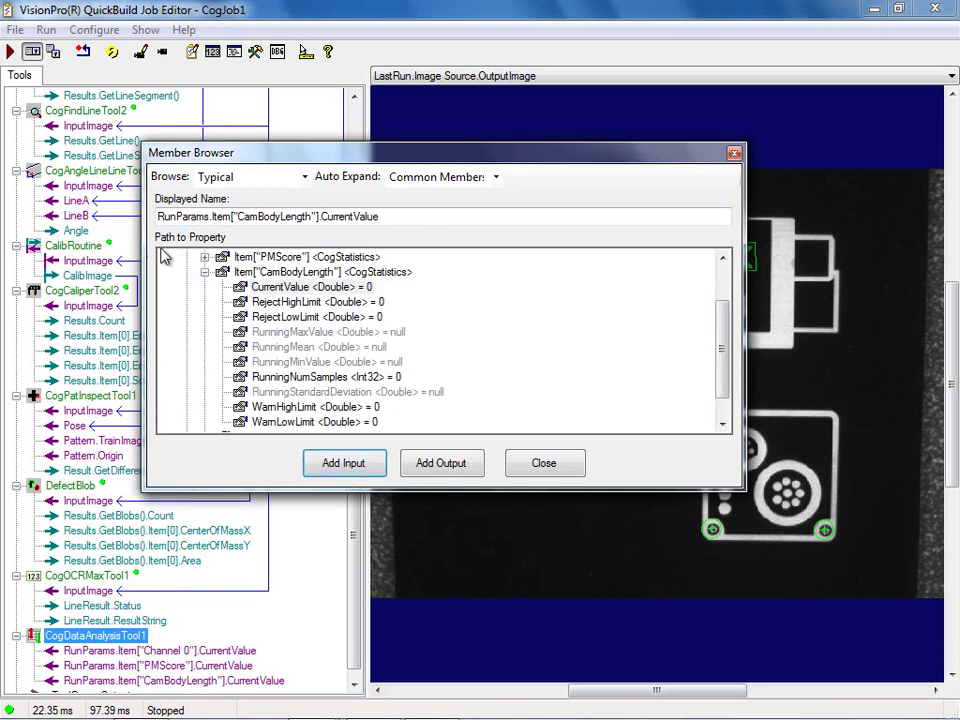
pyautogui.click(204, 272)
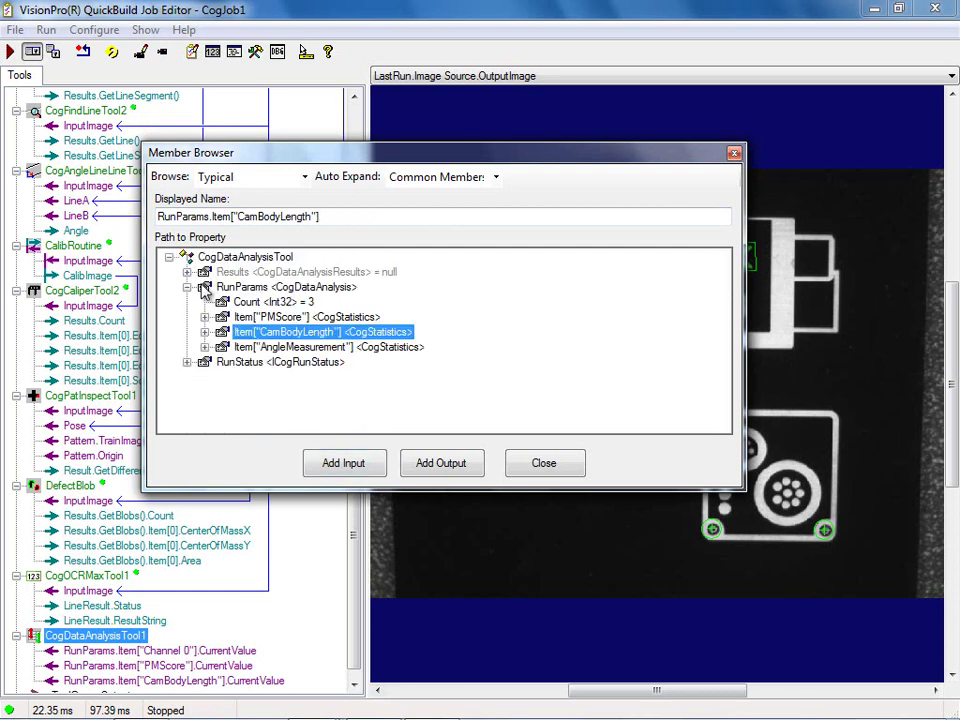
pyautogui.click(205, 347)
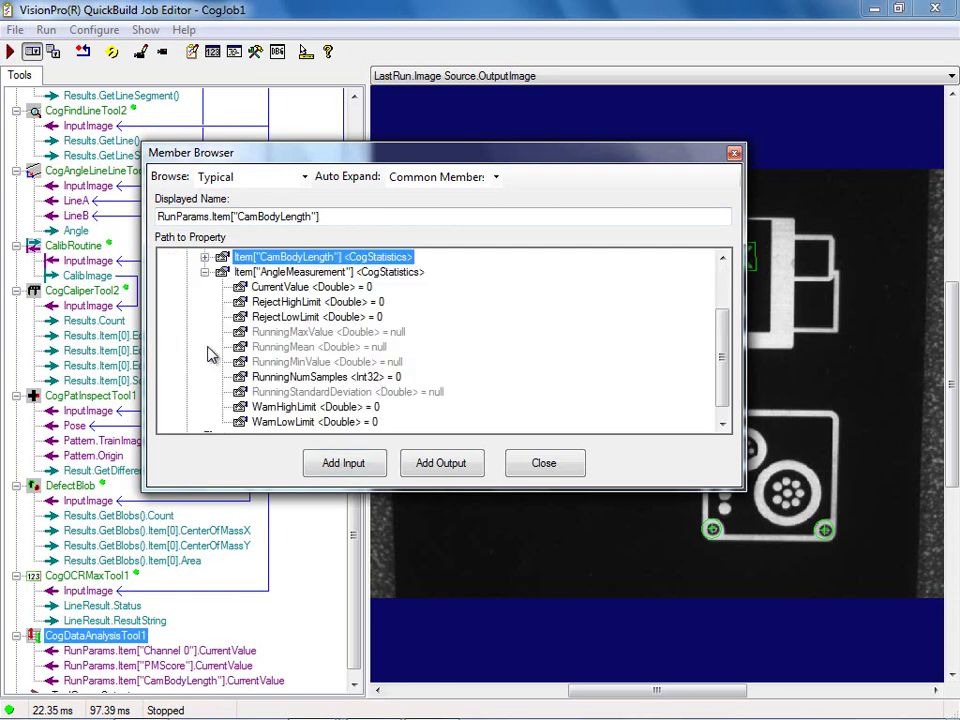
pyautogui.click(305, 287)
pyautogui.click(343, 468)
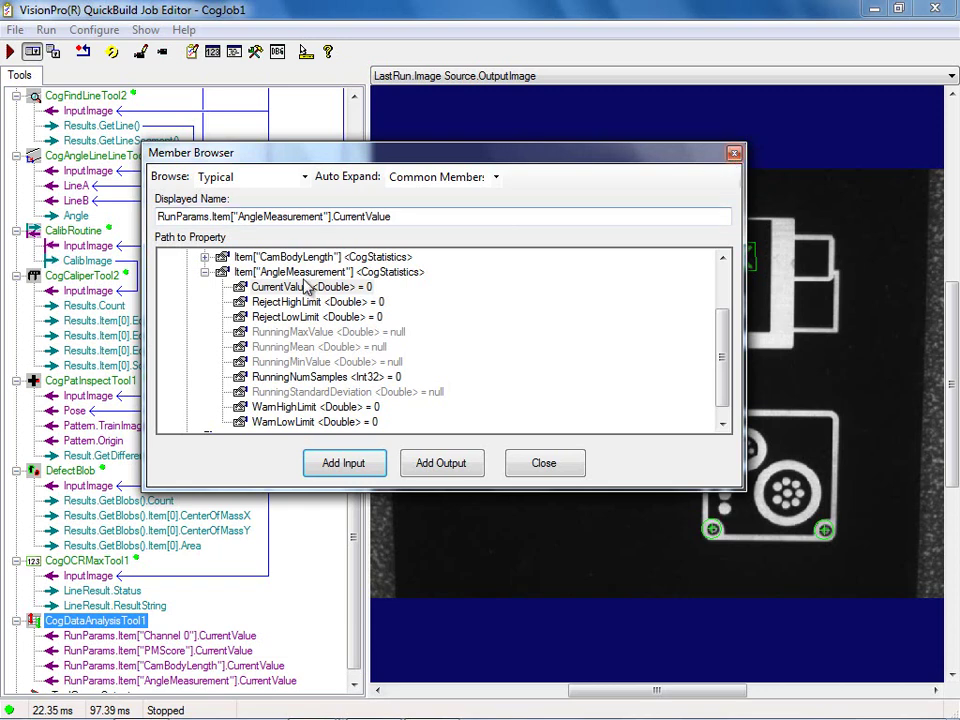
# Review the RunParams entries and close the Member Browser
pyautogui.click(205, 272)
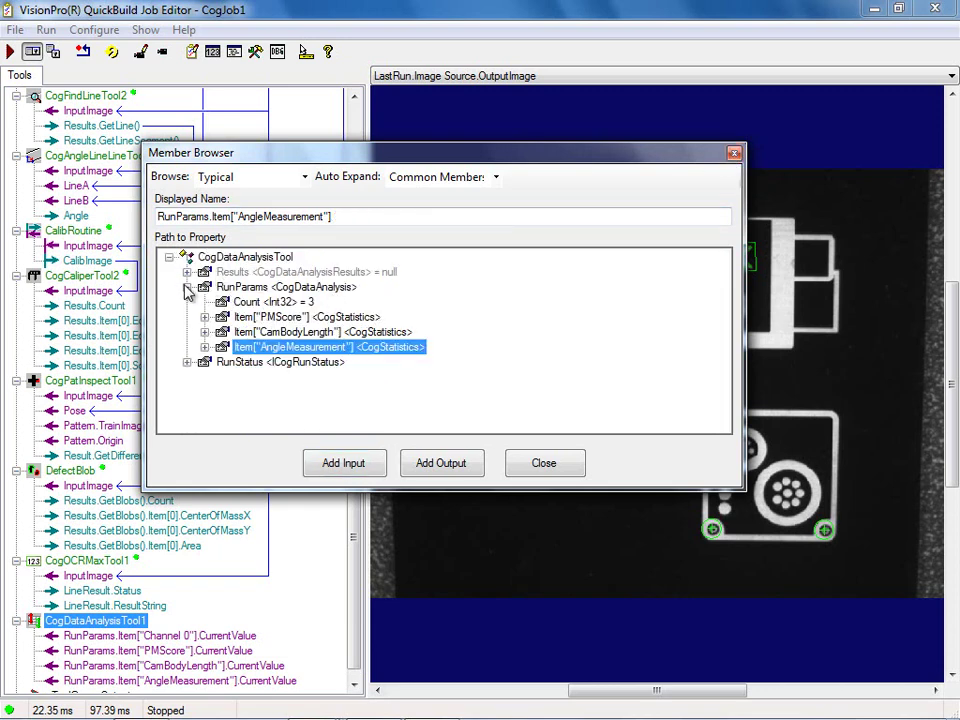
pyautogui.click(187, 287)
pyautogui.click(186, 287)
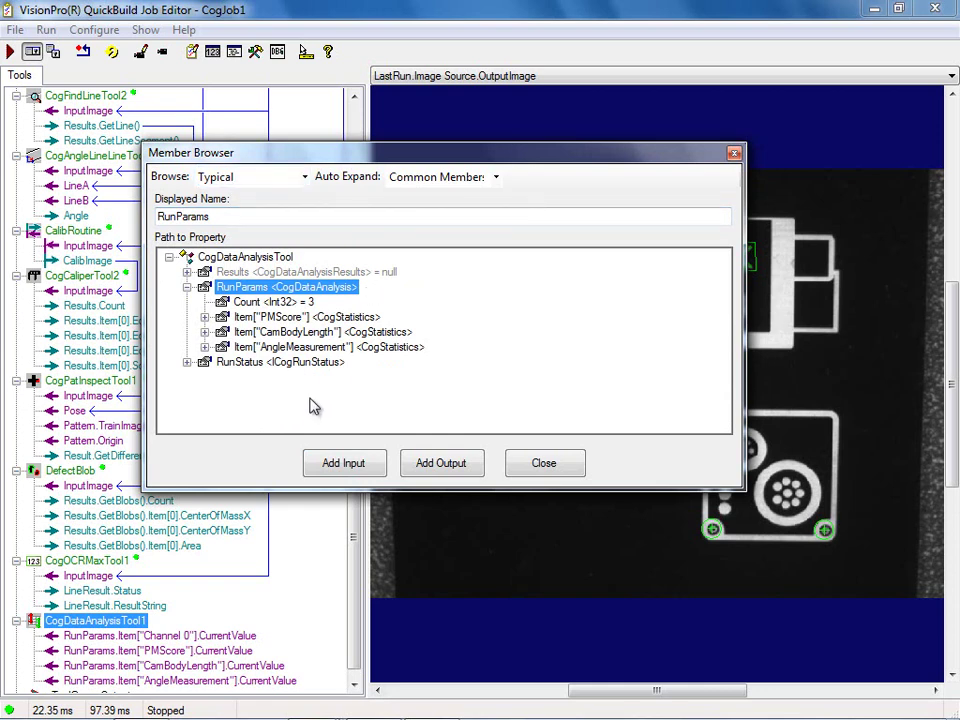
pyautogui.click(204, 317)
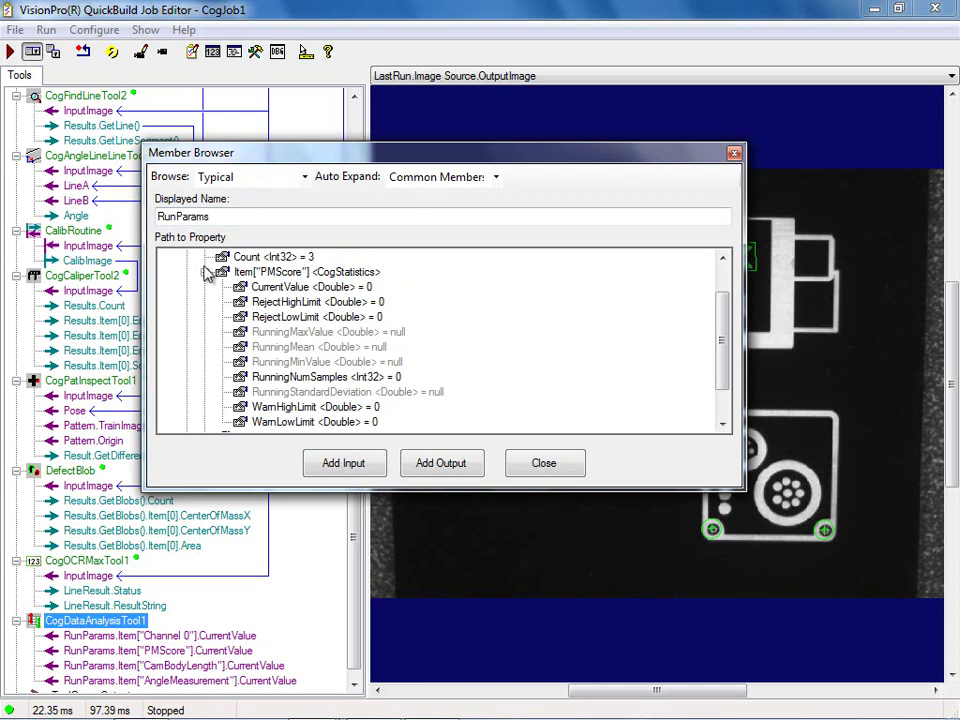
pyautogui.click(205, 272)
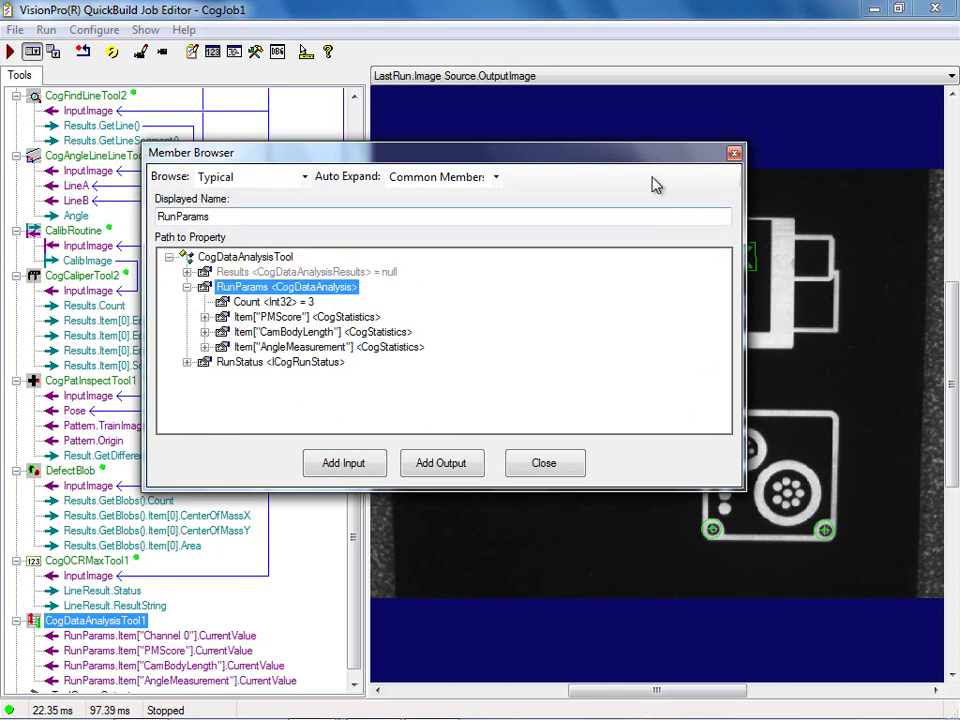
pyautogui.click(544, 465)
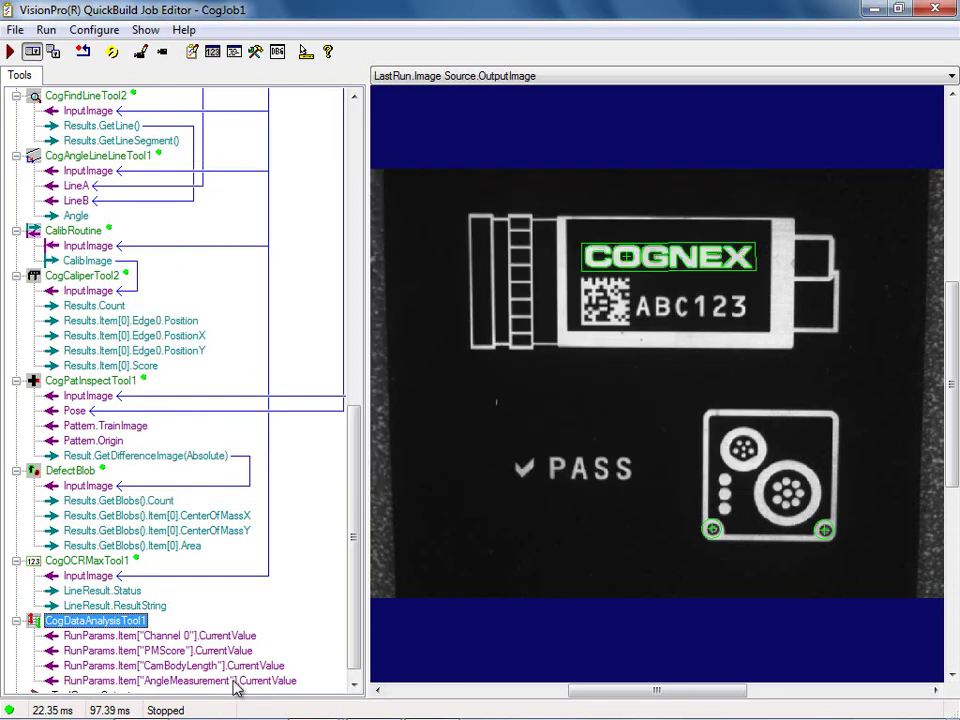
# Delete the unused Channel 0 input from CogDataAnalysisTool1
pyautogui.click(202, 638)
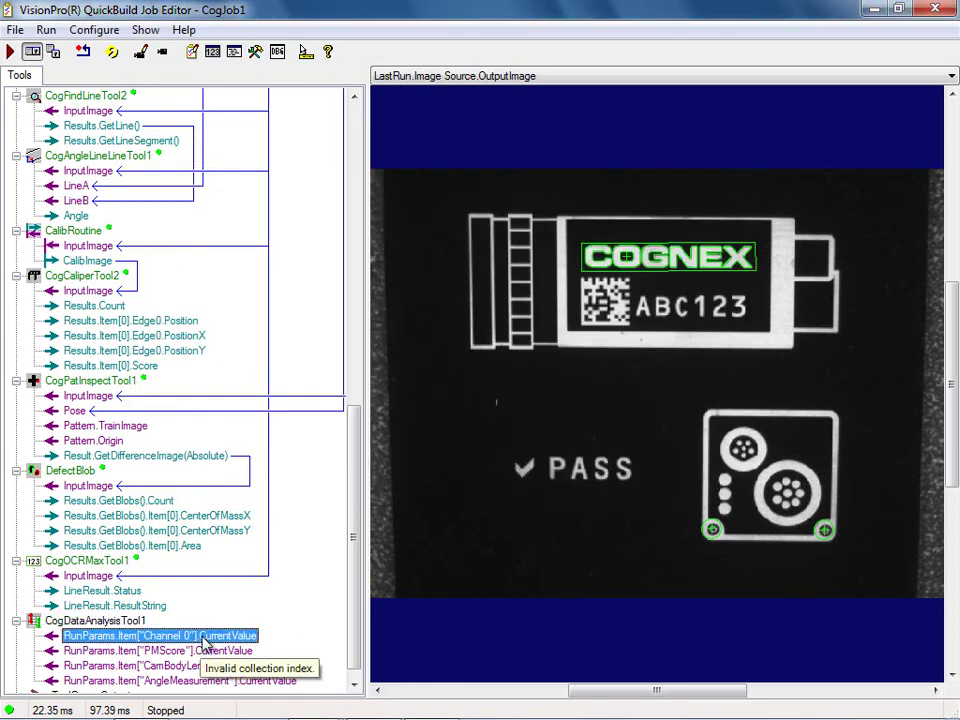
pyautogui.rightClick(204, 642)
pyautogui.click(300, 524)
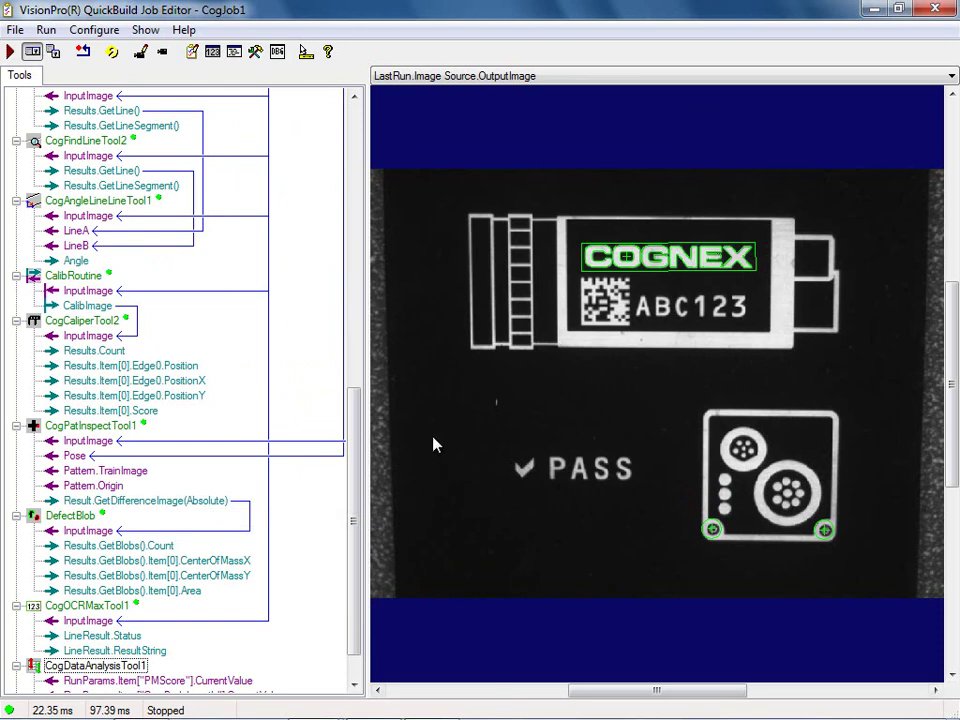
# Link the PMScore input from CogPMAlignTool1.Results.Item[0].Score
pyautogui.scroll(-2, 358, 448)
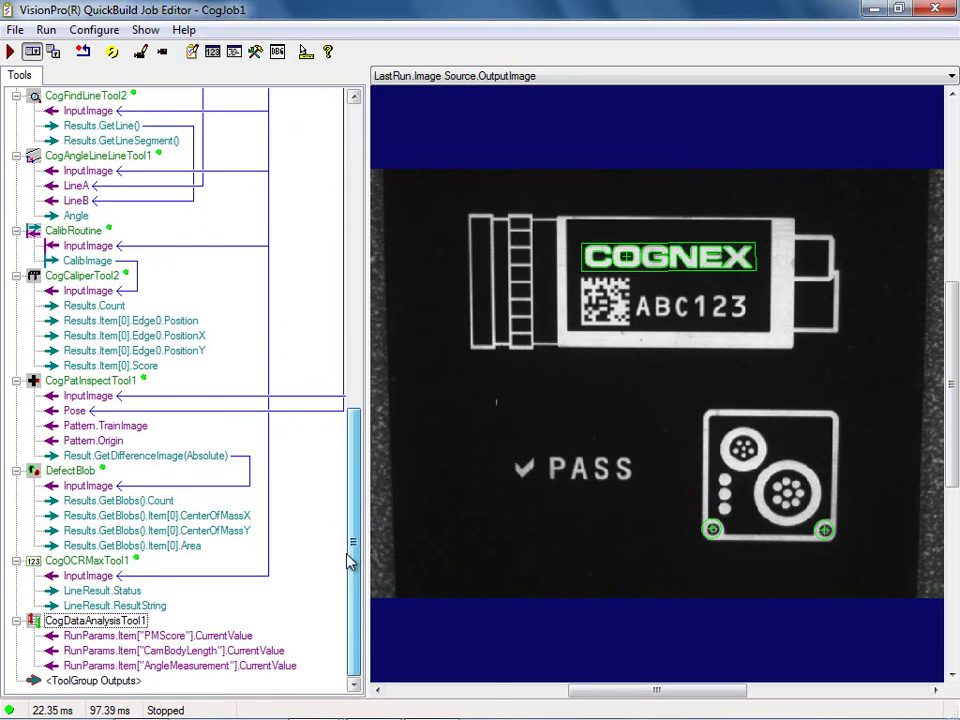
pyautogui.rightClick(247, 638)
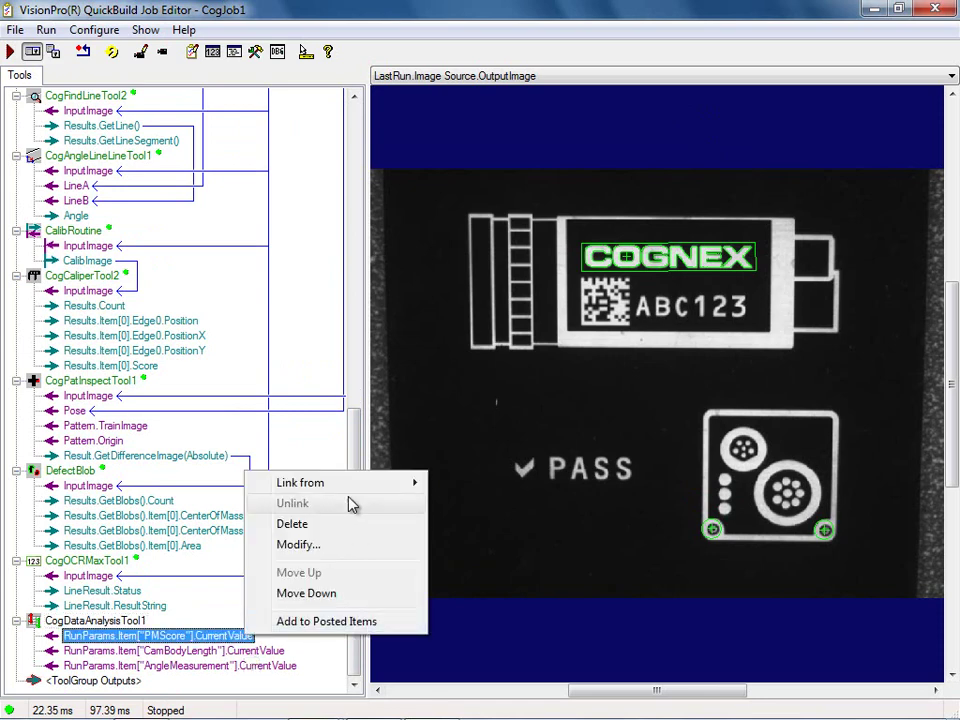
pyautogui.moveTo(348, 486)
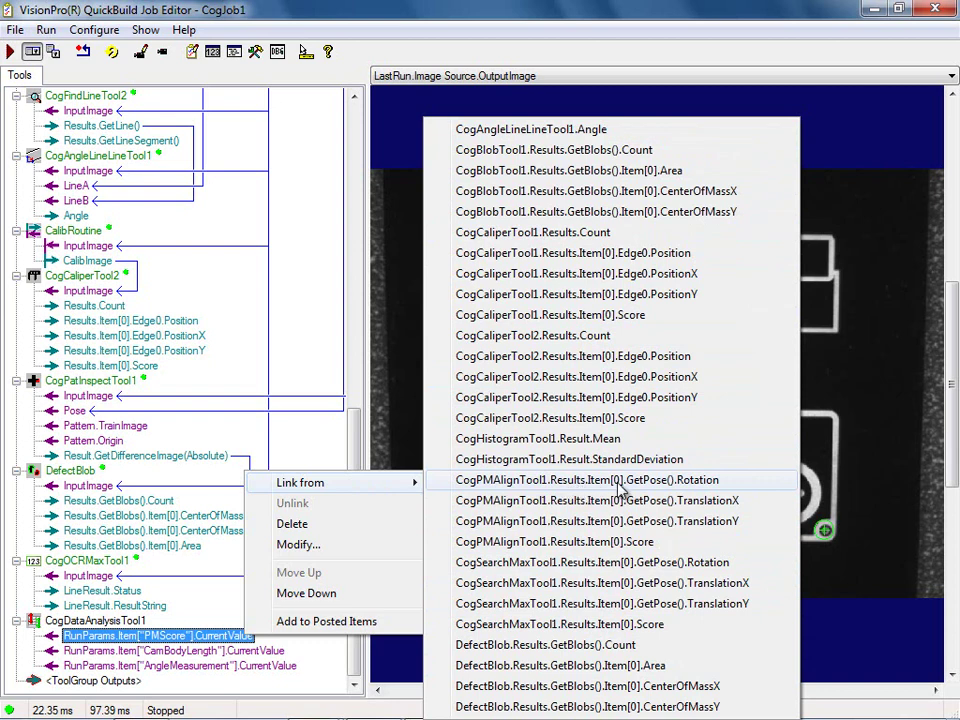
pyautogui.click(627, 547)
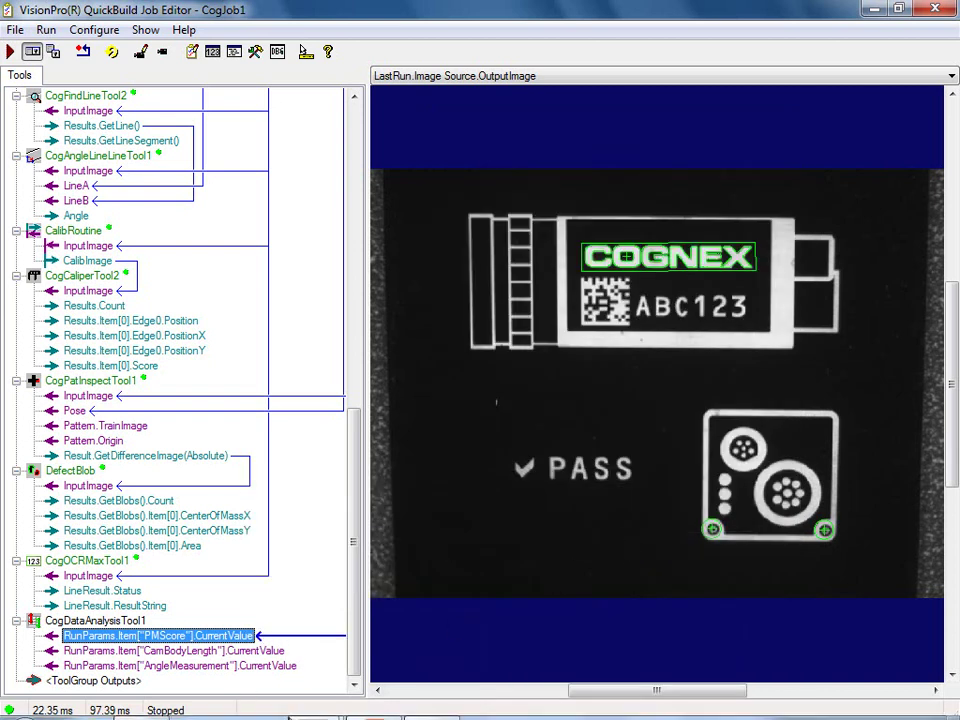
# Look for a CamBodyLength link source without linking, then select CogCaliperTool2
pyautogui.click(240, 652)
pyautogui.rightClick(240, 652)
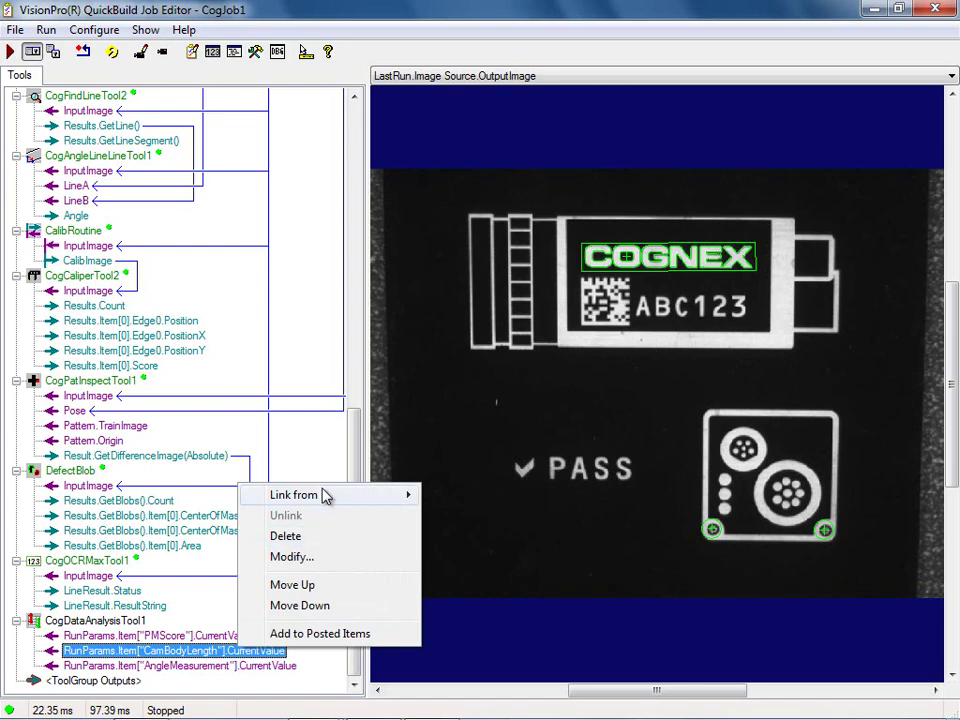
pyautogui.moveTo(381, 496)
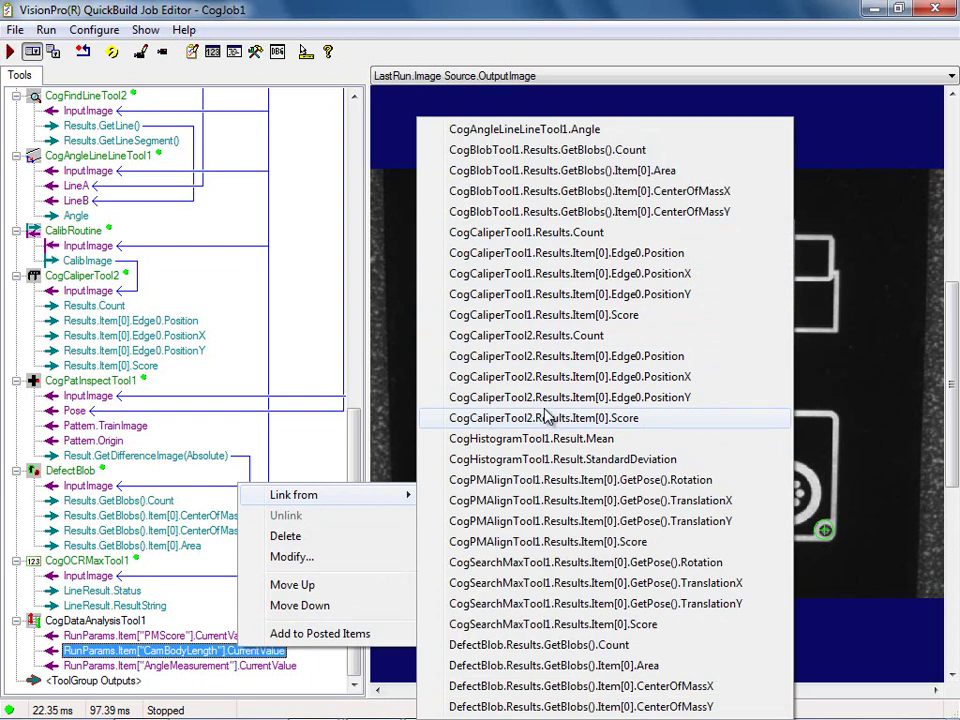
pyautogui.click(467, 335)
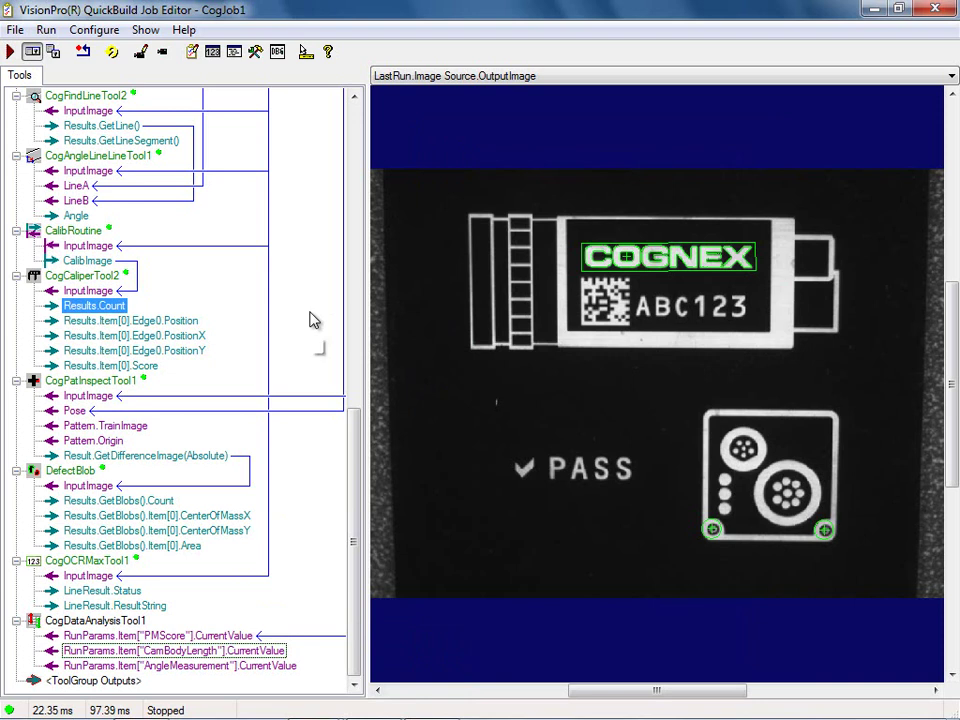
pyautogui.click(88, 276)
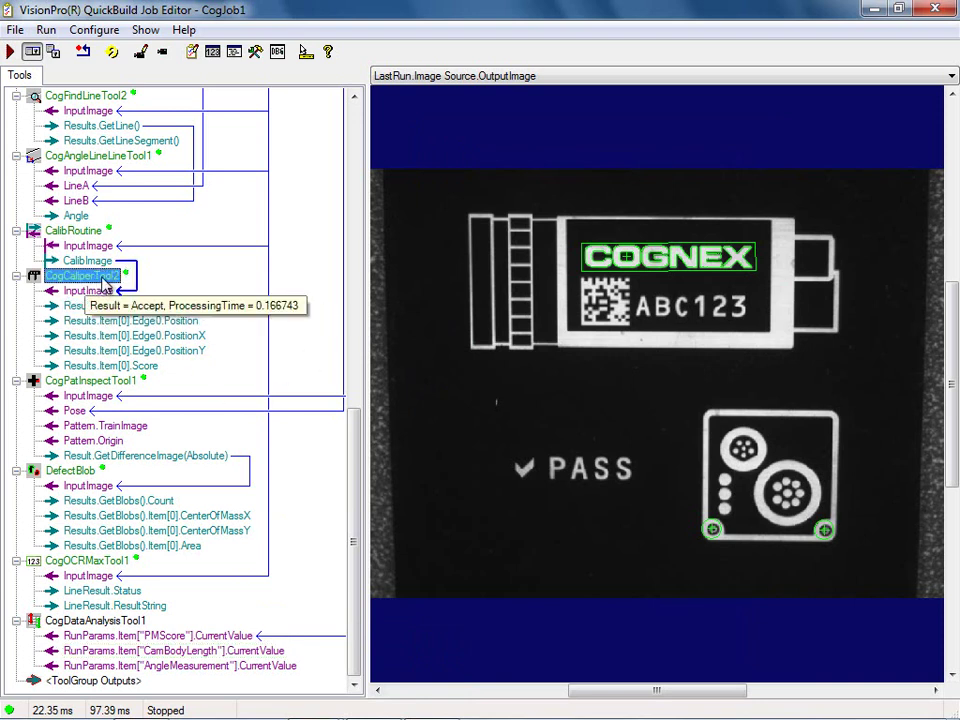
# Add Results.Item[0].Width as an output terminal on CogCaliperTool2
pyautogui.rightClick(103, 285)
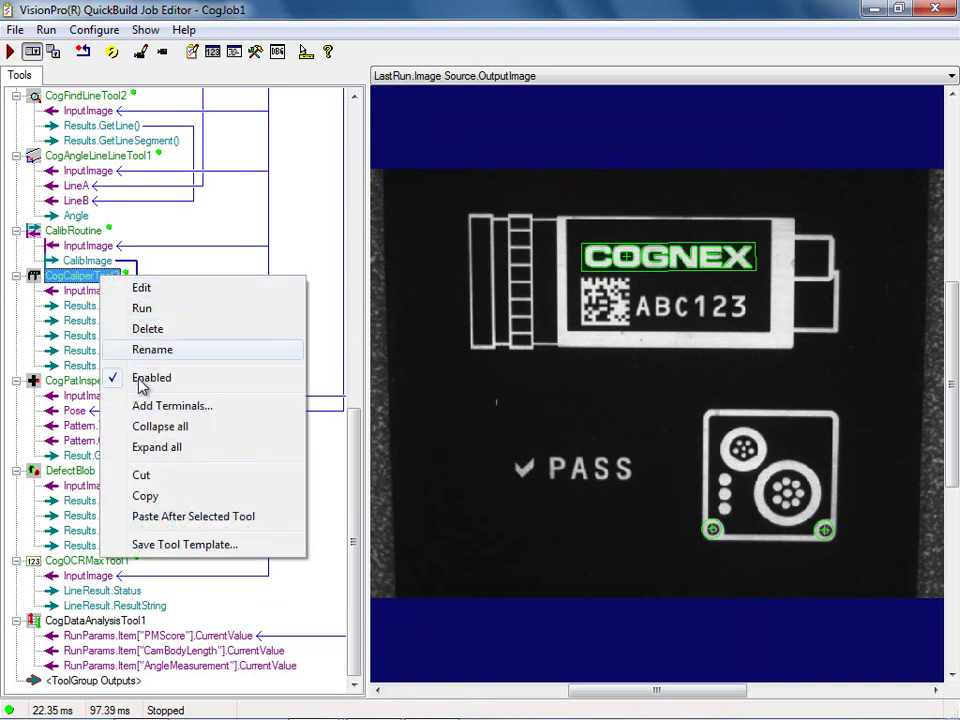
pyautogui.click(146, 405)
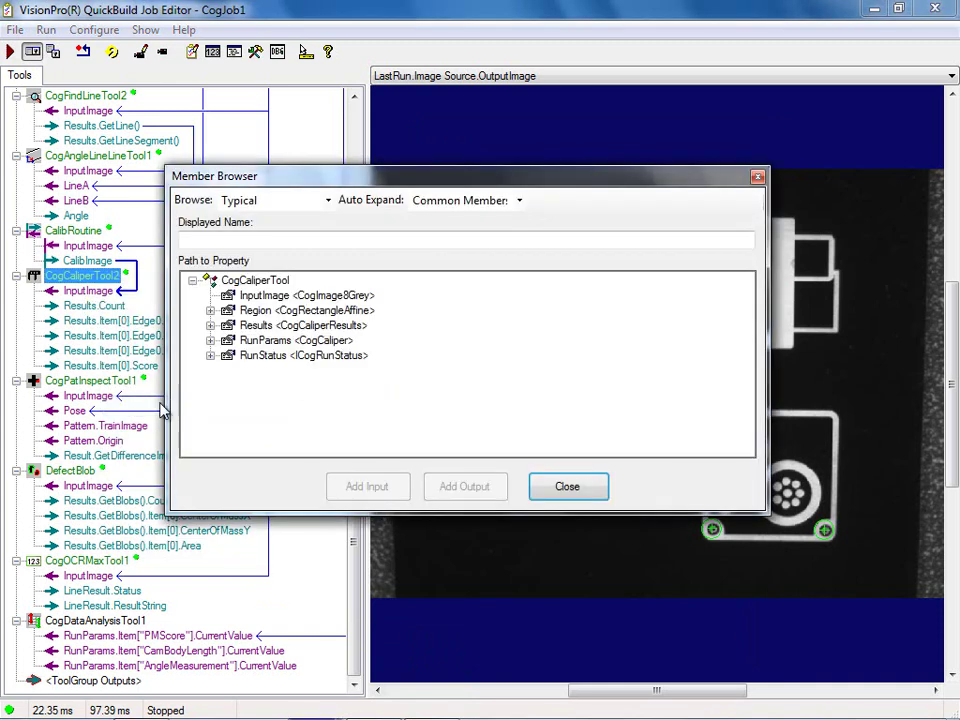
pyautogui.click(210, 325)
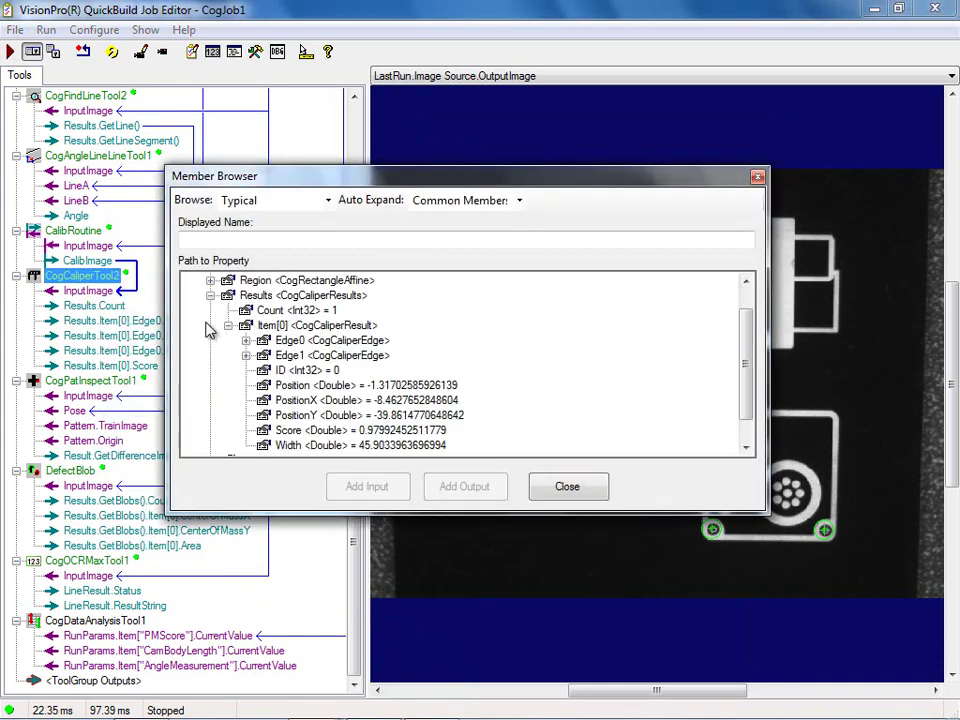
pyautogui.click(300, 446)
pyautogui.moveTo(475, 716)
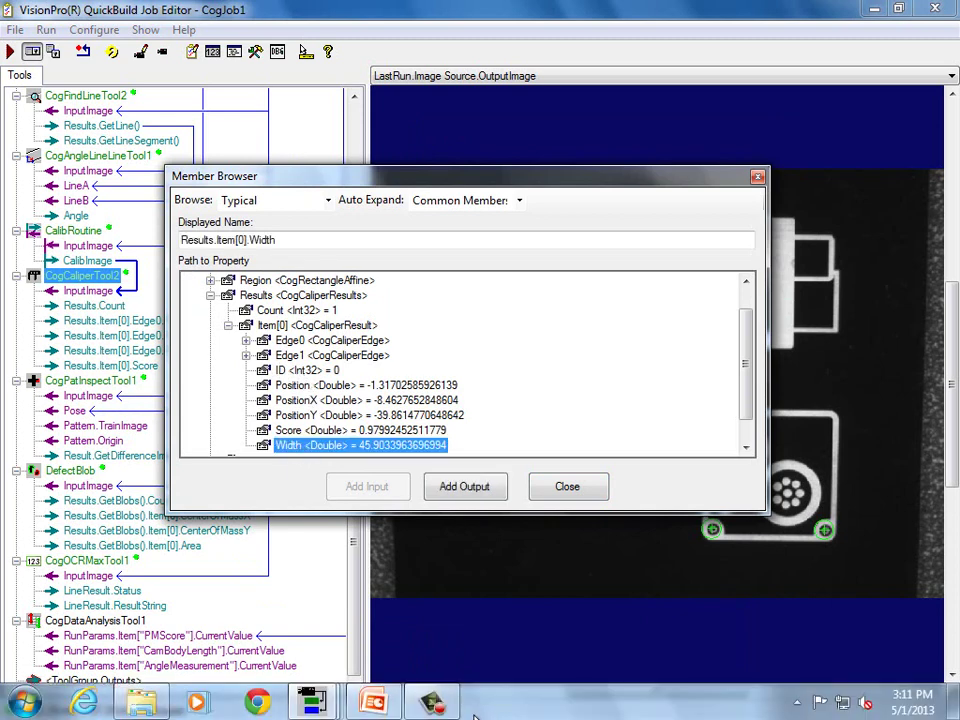
pyautogui.click(464, 486)
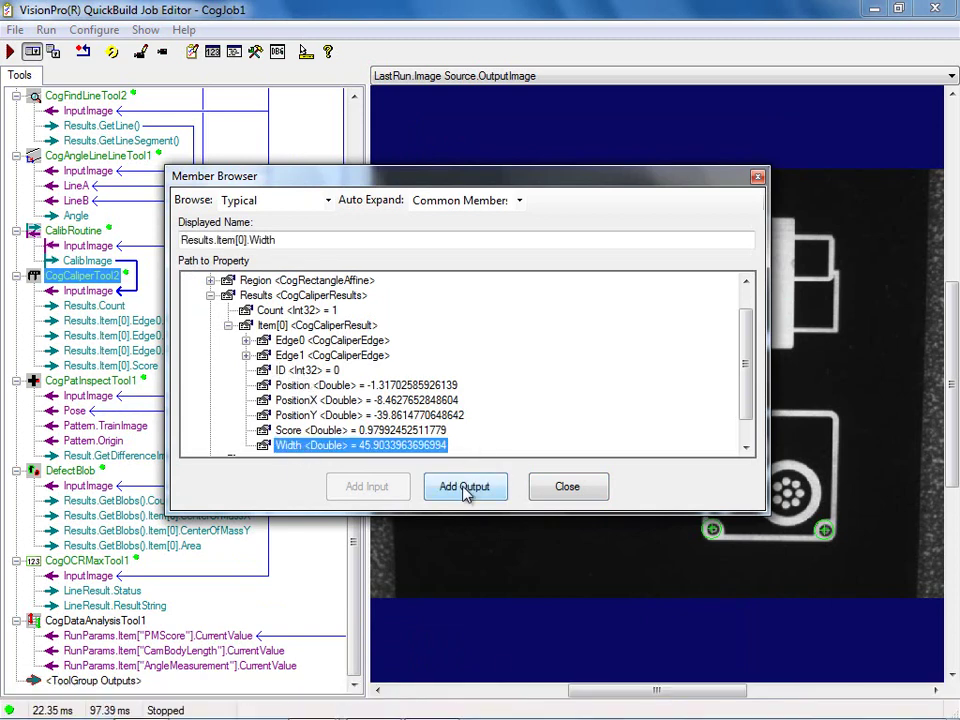
pyautogui.click(757, 177)
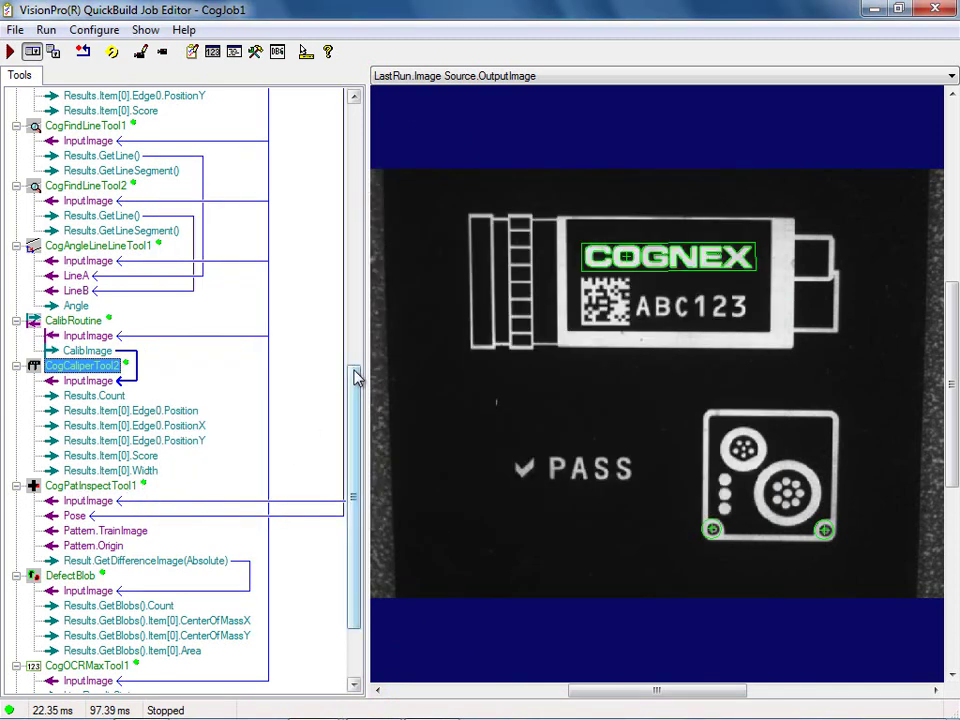
# Link the caliper Width output to CogDataAnalysisTool1's CamBodyLength input
pyautogui.moveTo(356, 377); pyautogui.dragTo(356, 429)
pyautogui.moveTo(150, 366); pyautogui.dragTo(270, 660)
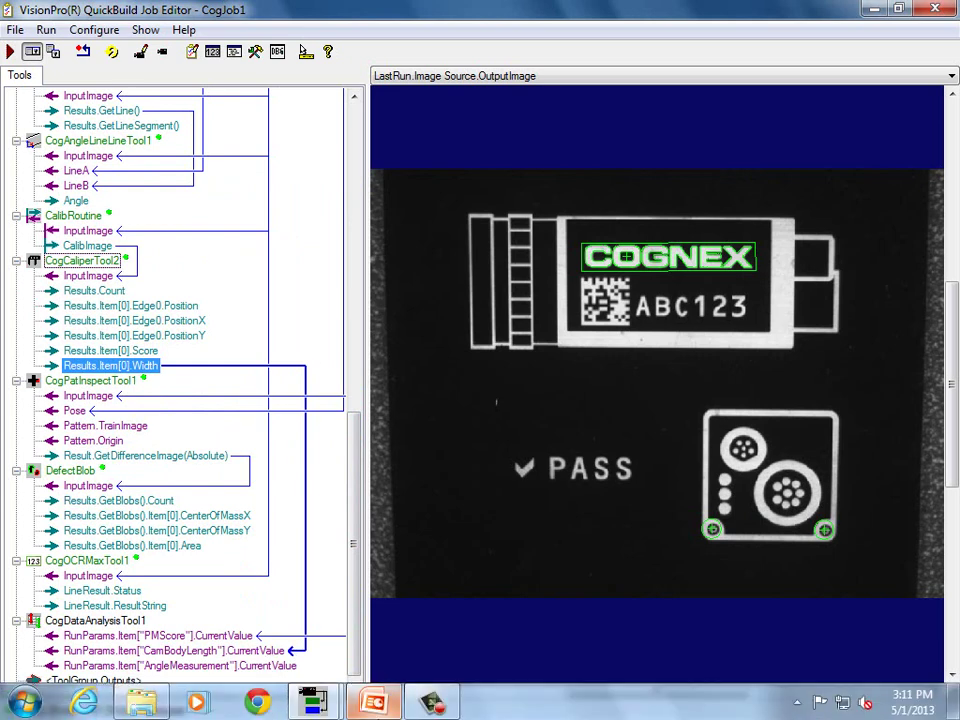
pyautogui.moveTo(373, 703)
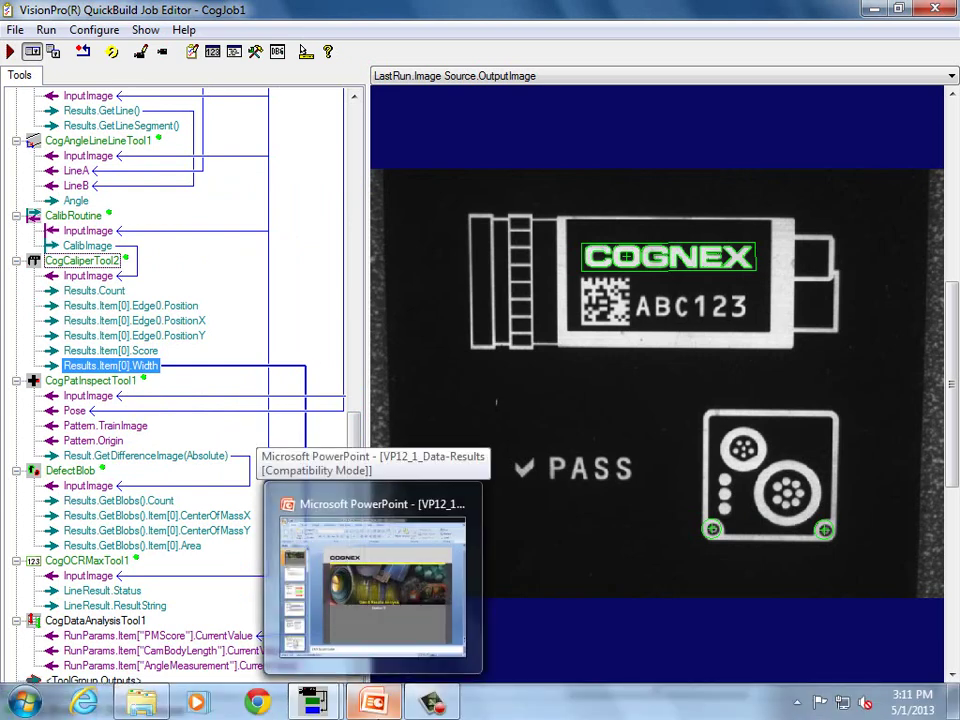
# Link AngleMeasurement from CogAngleLineLineTool1.Angle, run the job once, and check the result
pyautogui.click(255, 666)
pyautogui.rightClick(255, 666)
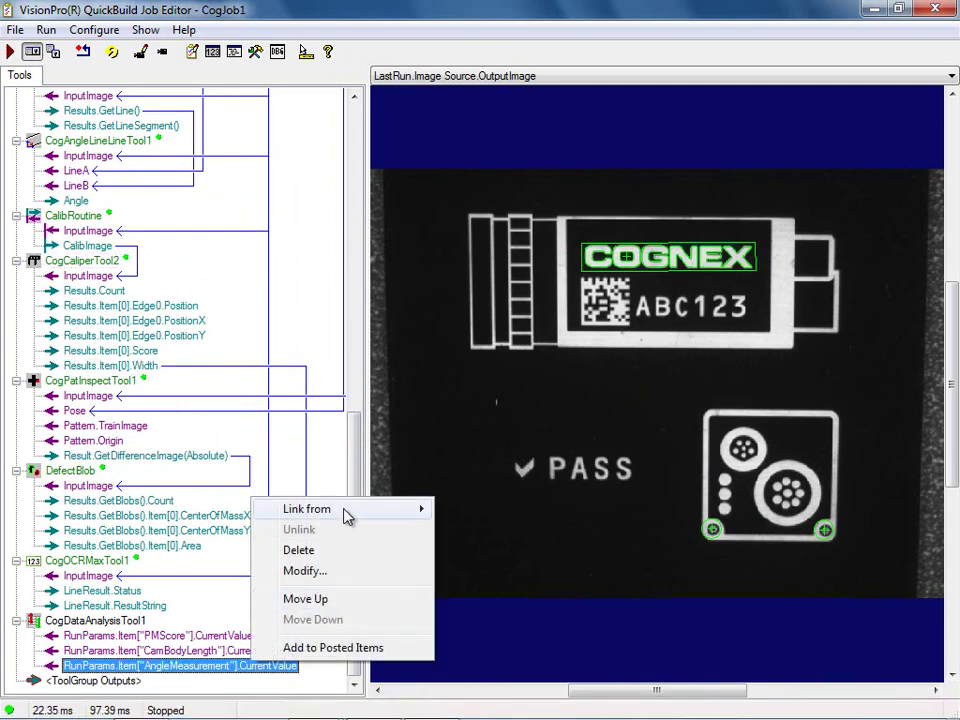
pyautogui.moveTo(347, 515)
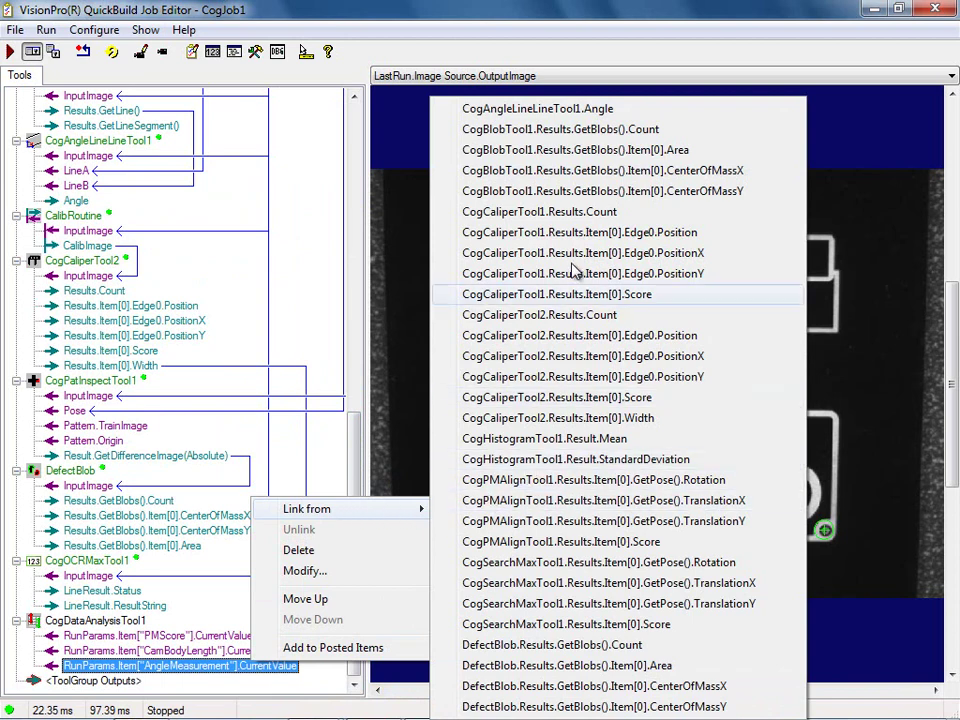
pyautogui.click(597, 117)
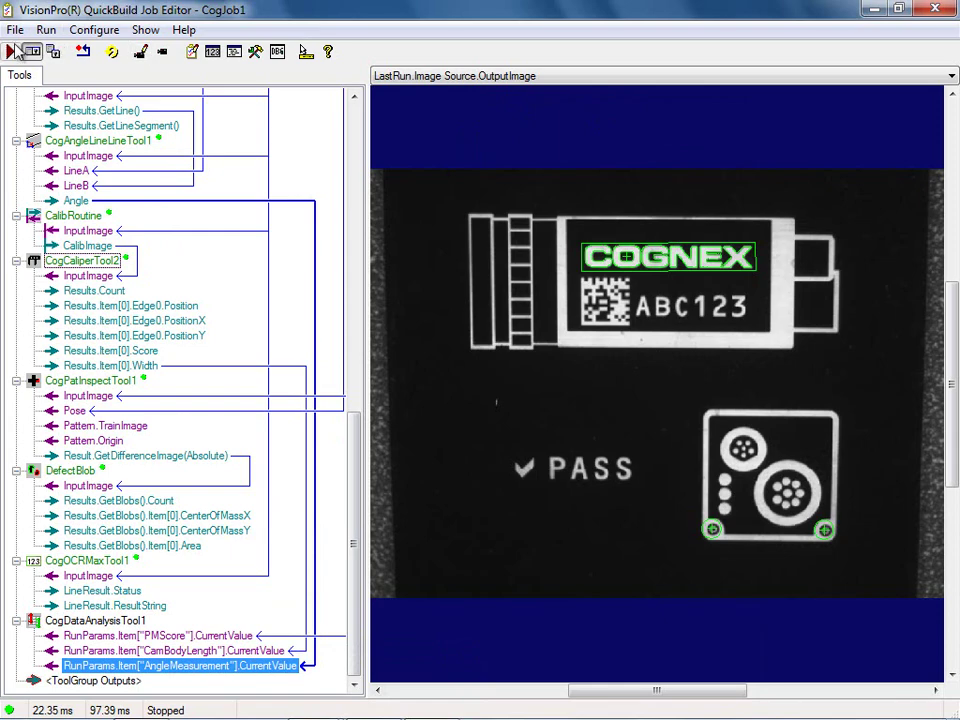
pyautogui.click(12, 50)
pyautogui.click(112, 622)
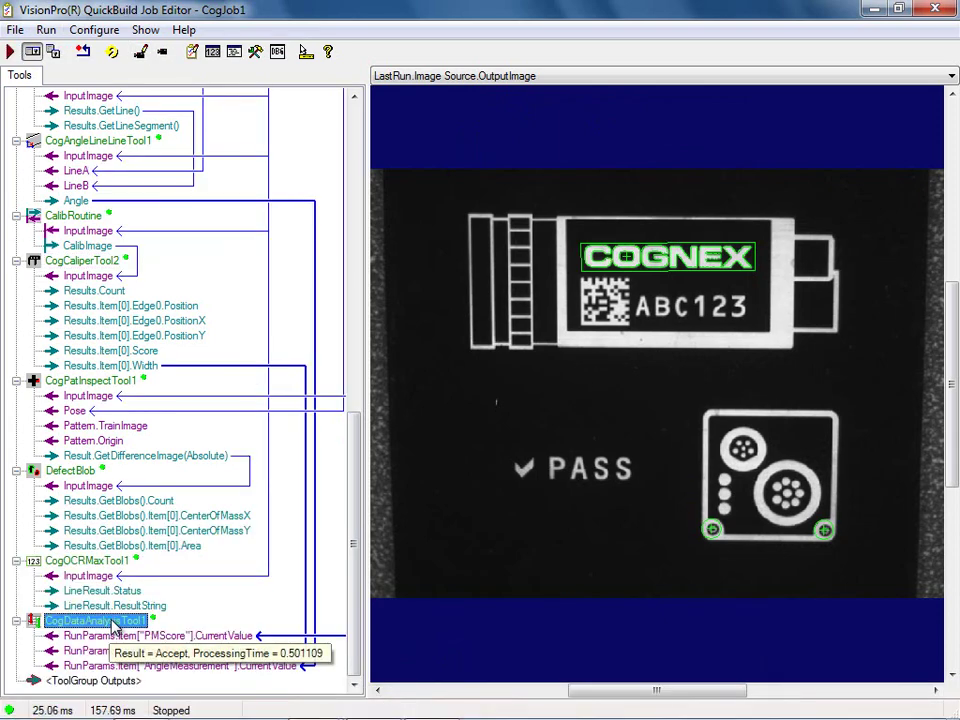
# In CogDataAnalysisTool1, set PMScore's Reject Low limit to 0.8 and Warn Low to 0.9
pyautogui.doubleClick(112, 622)
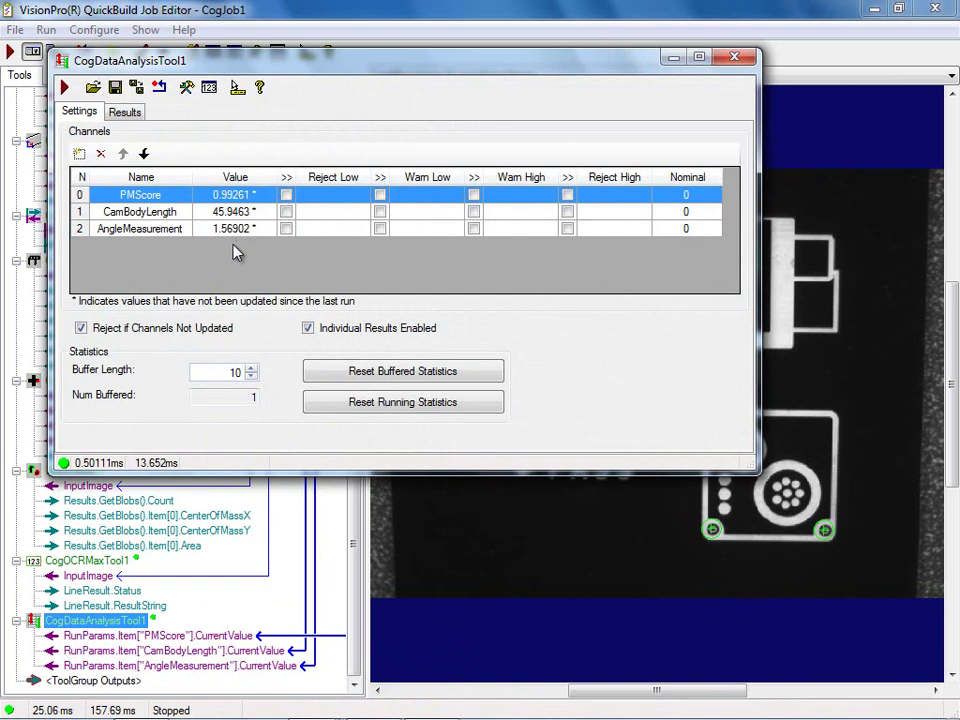
pyautogui.click(286, 195)
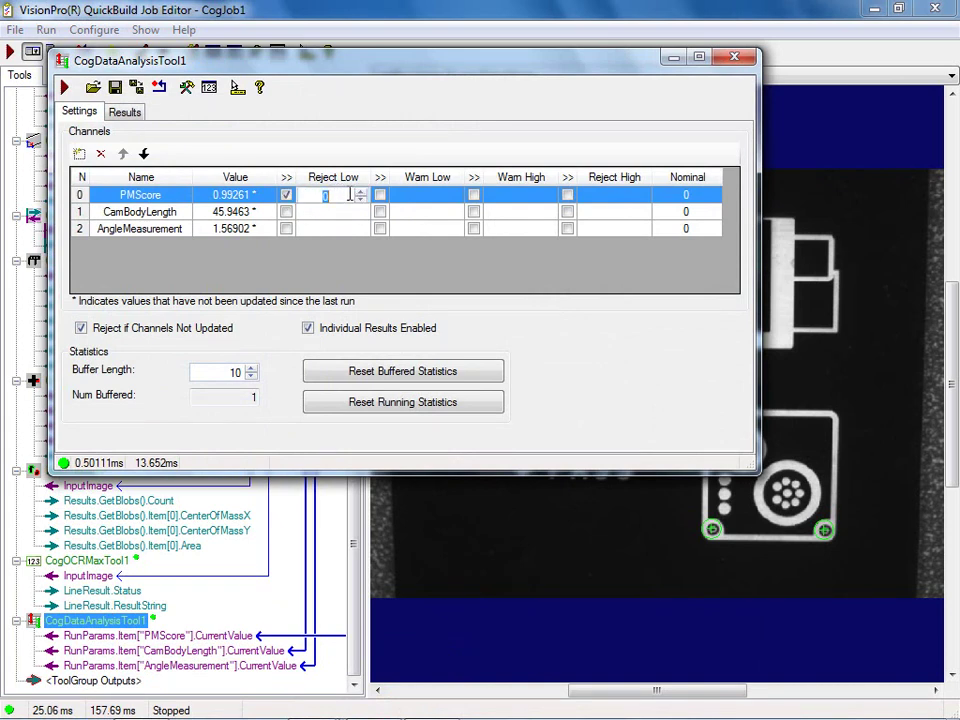
pyautogui.write('.8')
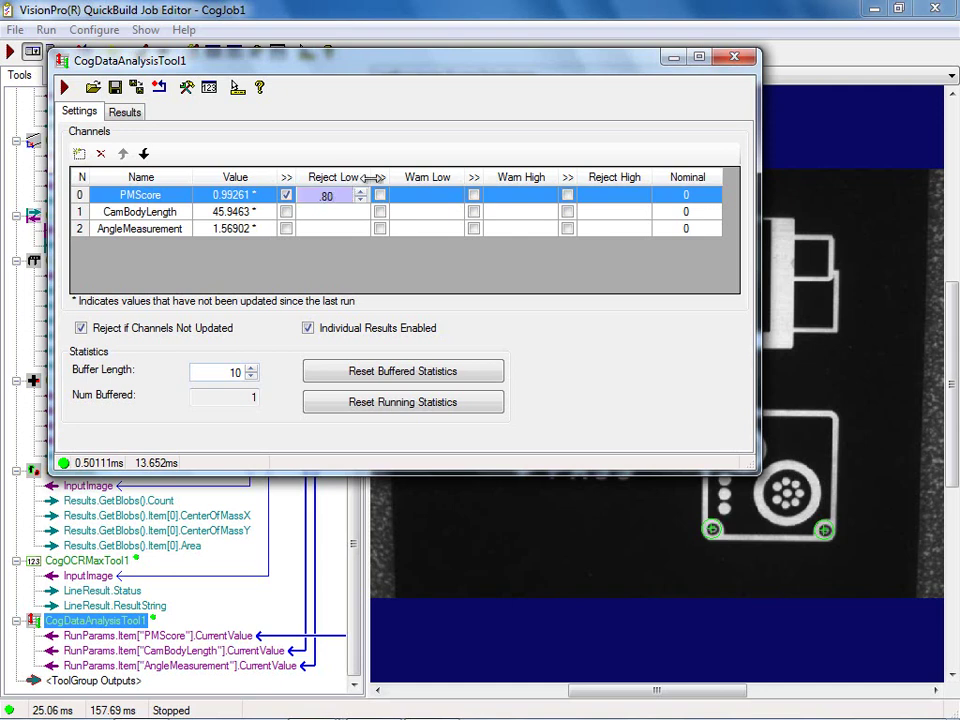
pyautogui.click(380, 195)
pyautogui.click(430, 197)
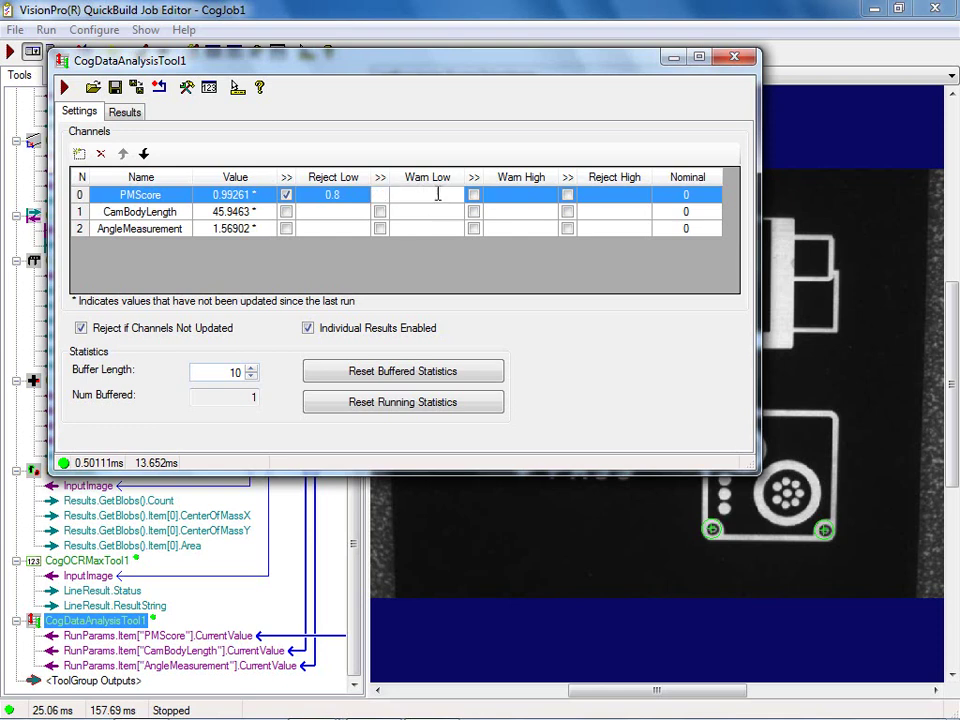
pyautogui.write('0.8')
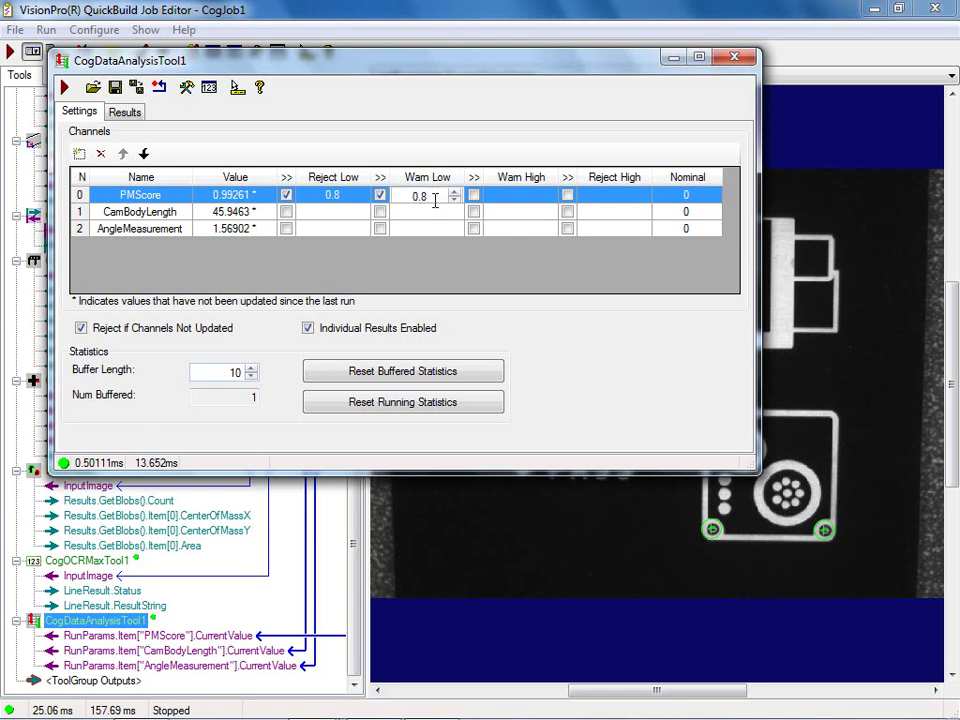
pyautogui.press('BackSpace')
pyautogui.press('BackSpace')
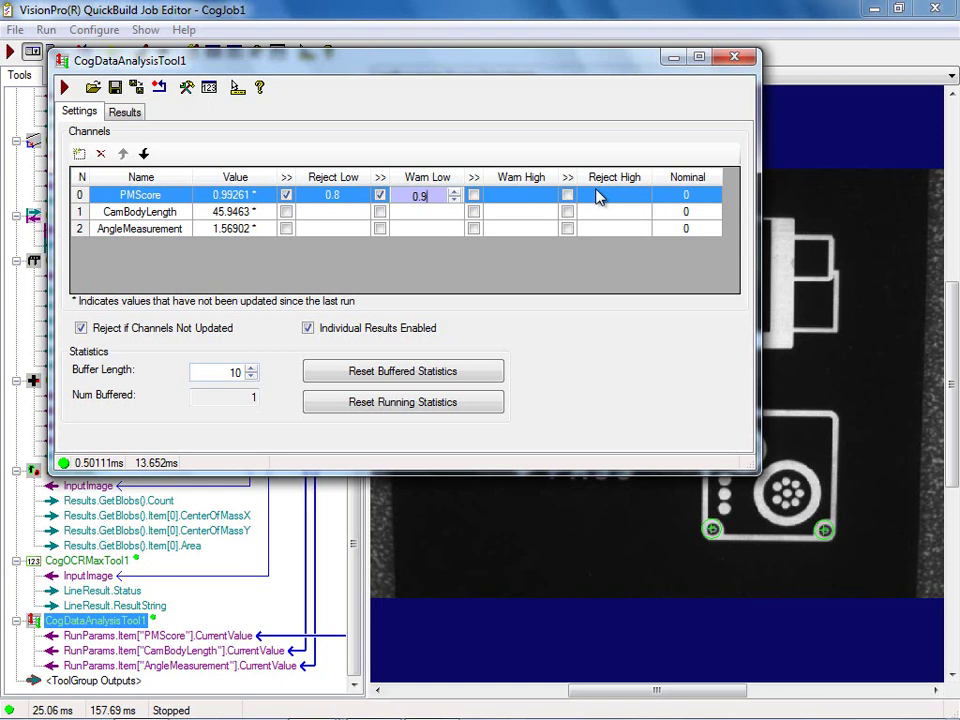
pyautogui.click(286, 211)
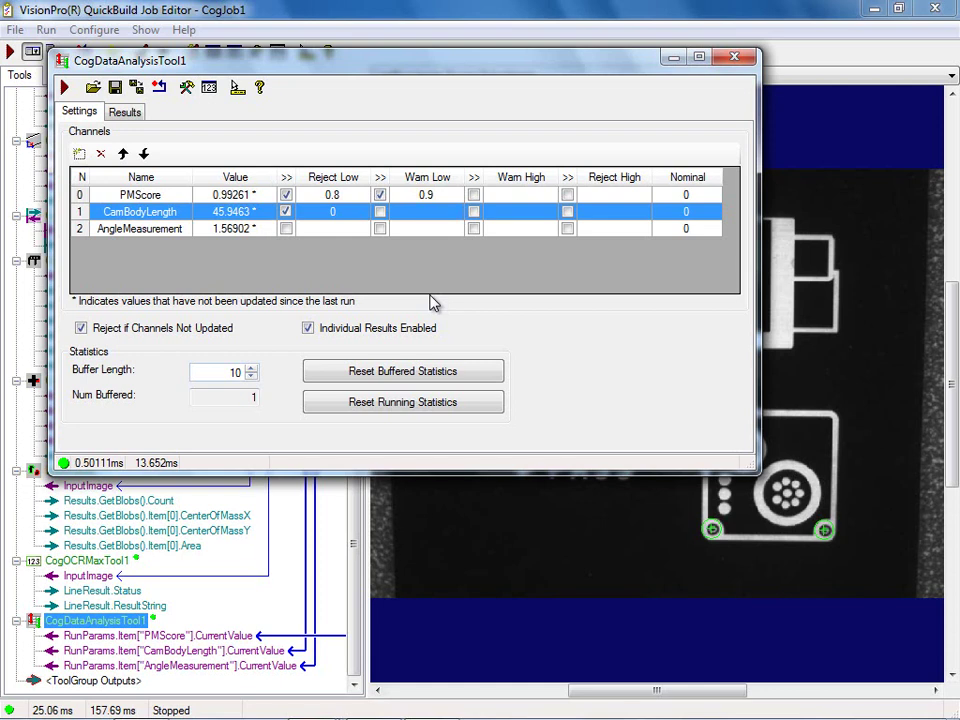
# Set CamBodyLength's Reject Low to 44 and enable Warn Low at 44.5
pyautogui.click(343, 211)
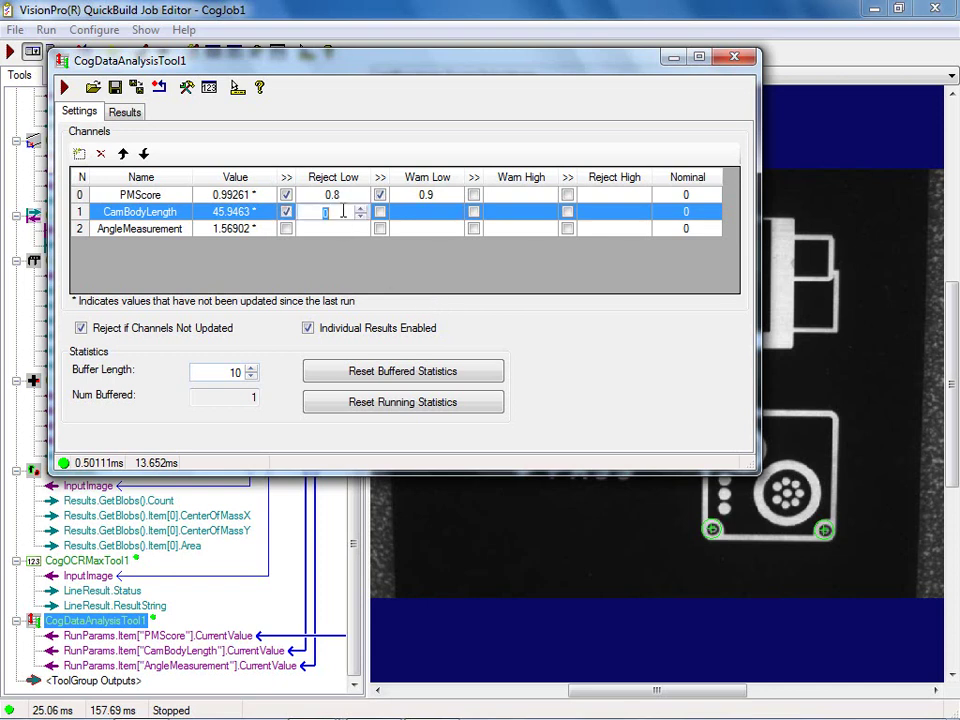
pyautogui.write('44')
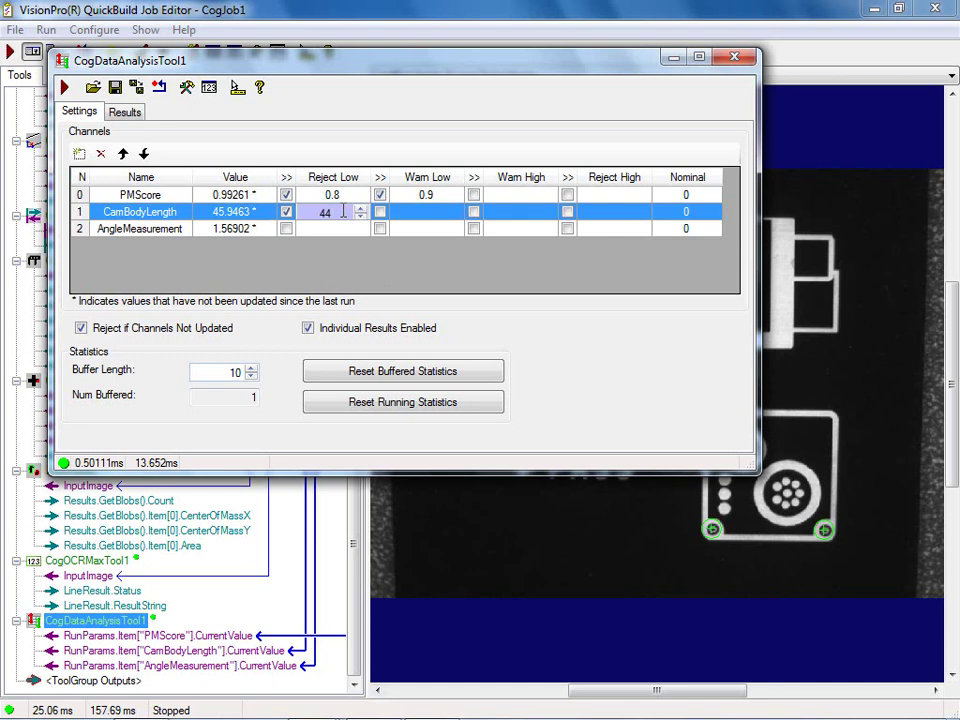
pyautogui.click(380, 212)
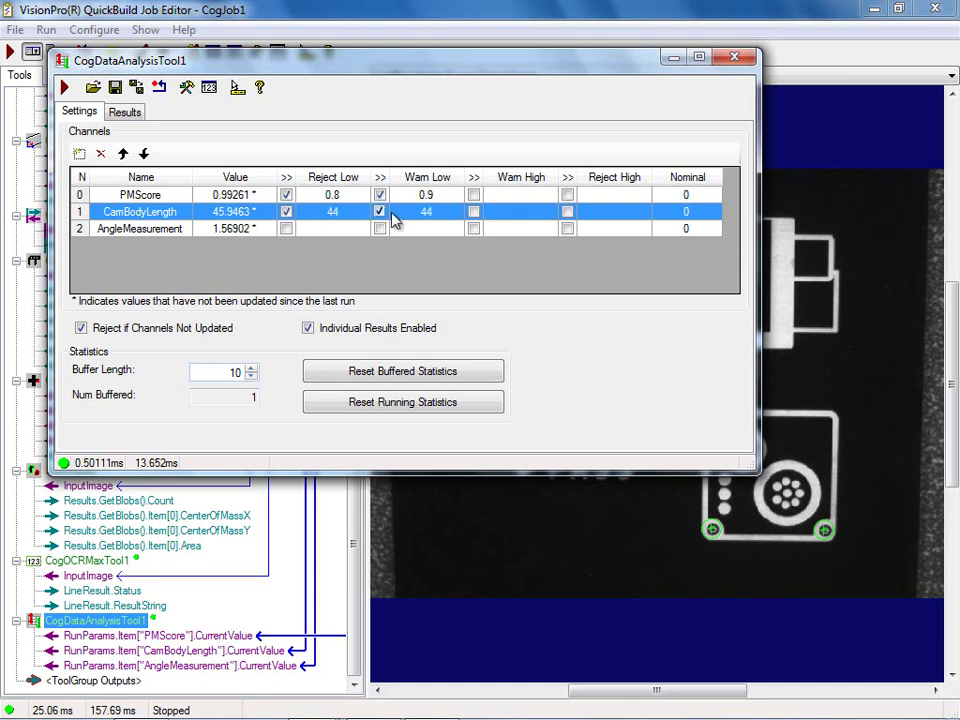
pyautogui.click(418, 214)
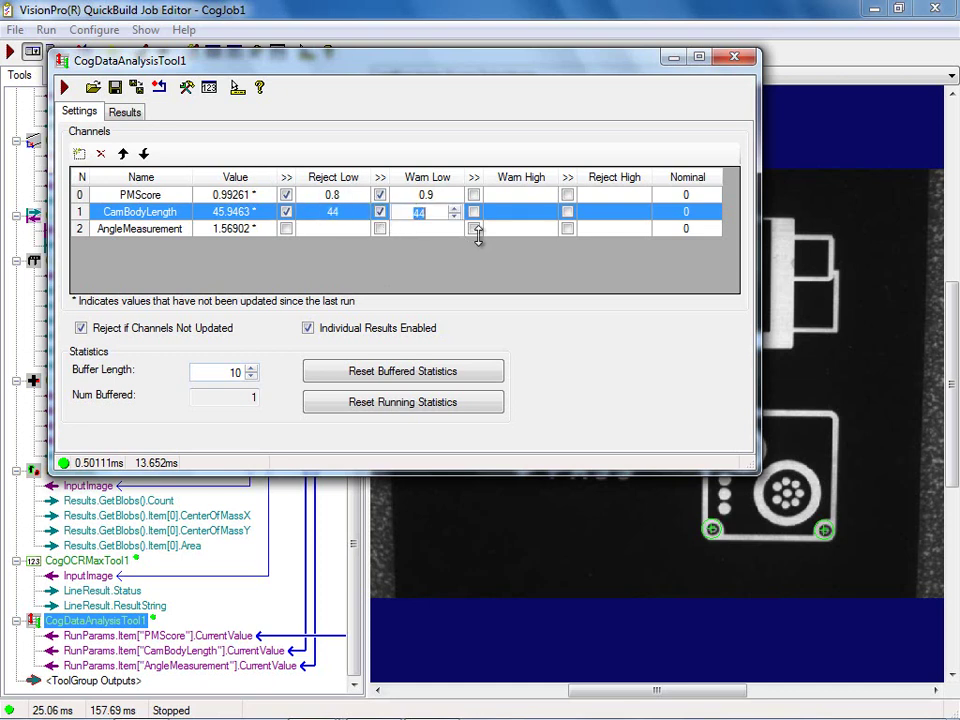
pyautogui.press('End')
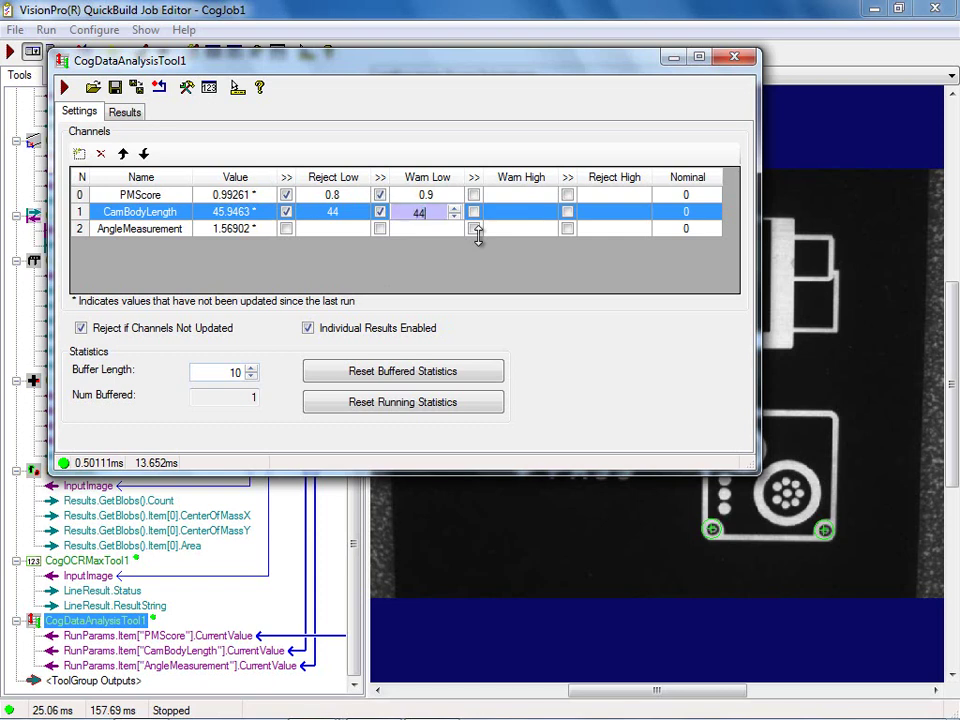
pyautogui.write('.5')
# Enable CamBodyLength's Warn High at 46.5 and Reject High at 47
pyautogui.click(474, 213)
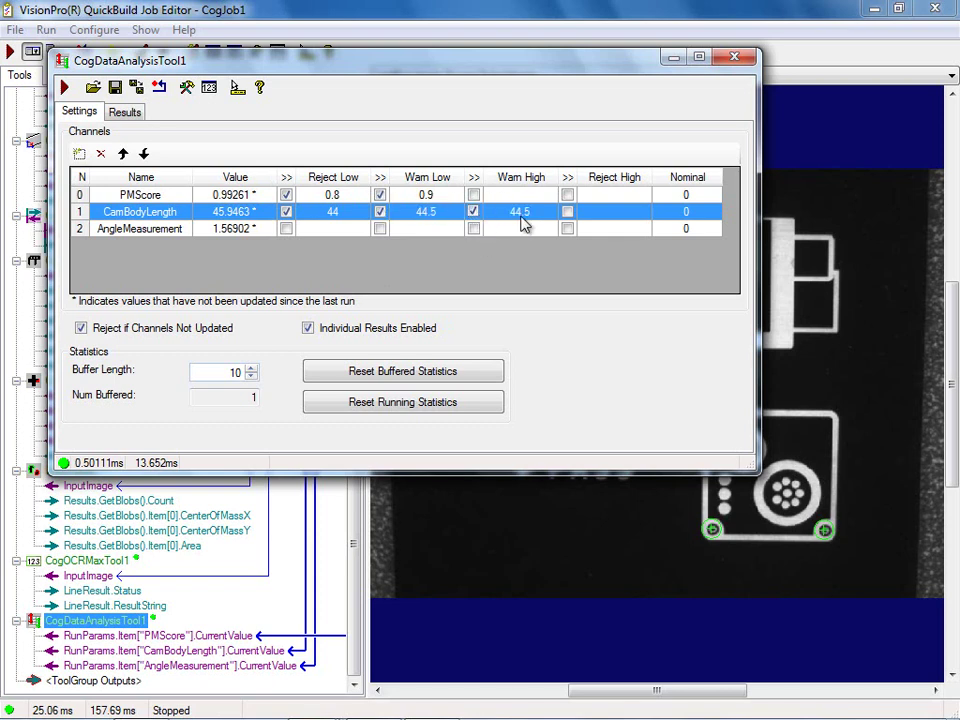
pyautogui.click(522, 214)
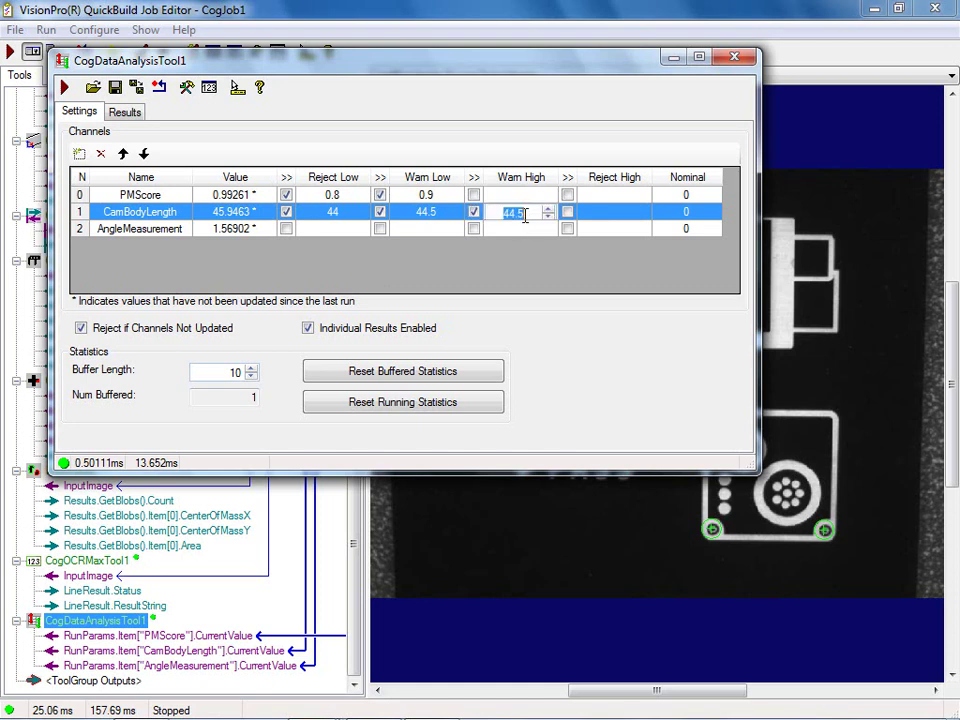
pyautogui.write('46')
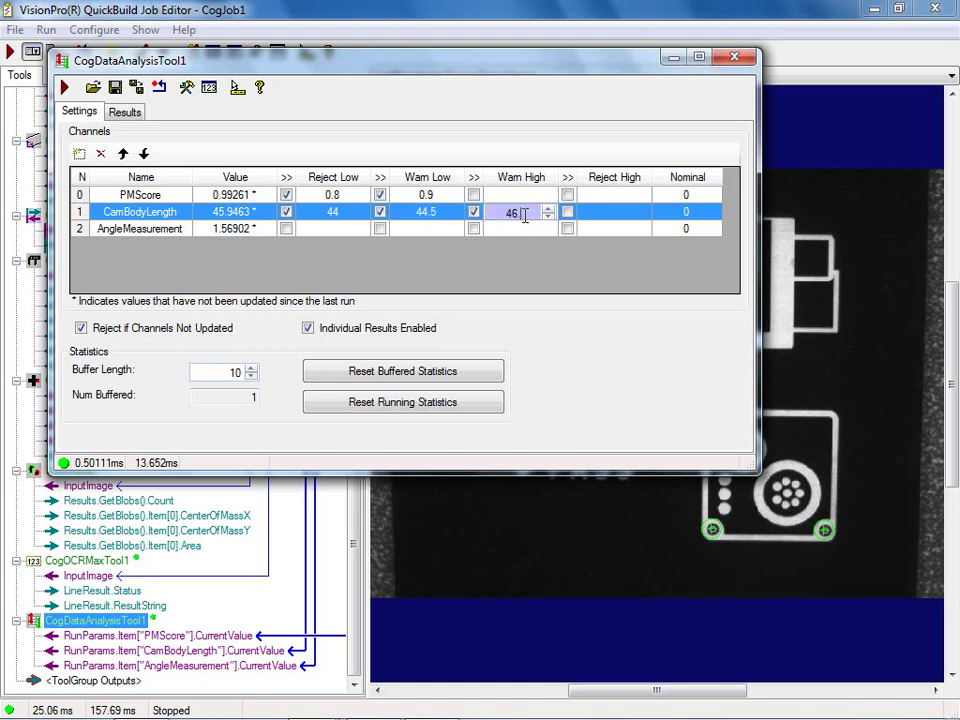
pyautogui.write('.5')
pyautogui.click(567, 213)
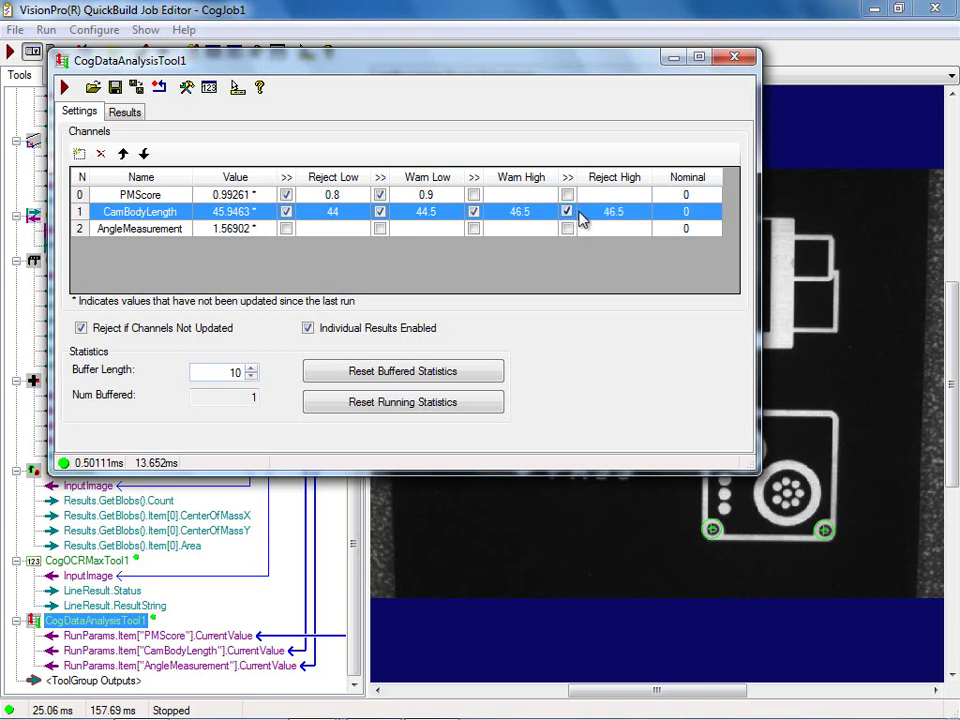
pyautogui.click(620, 213)
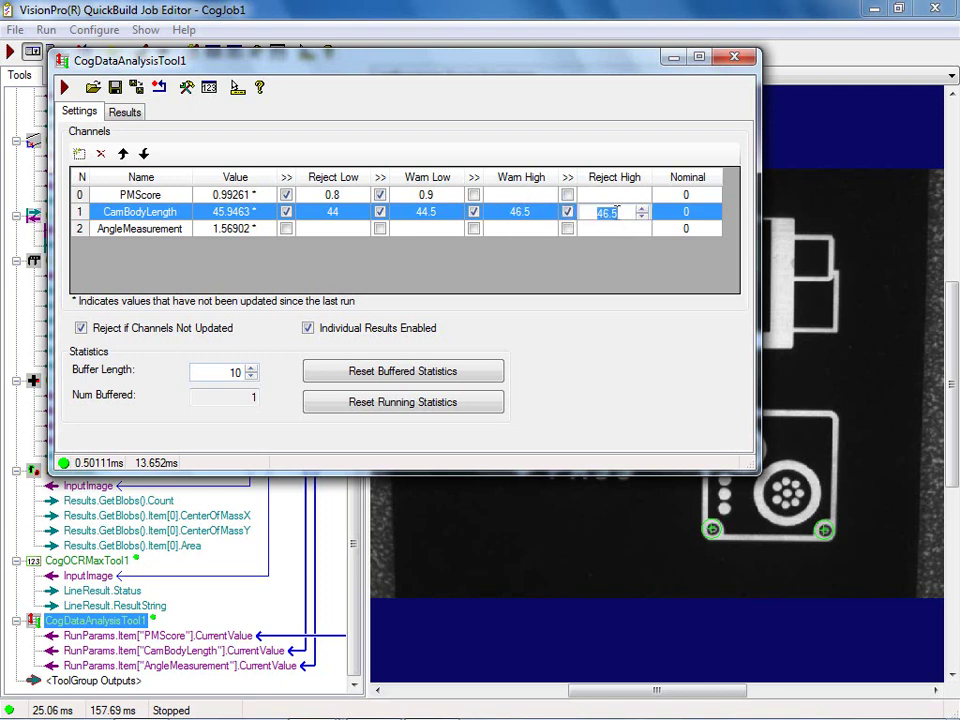
pyautogui.write('47')
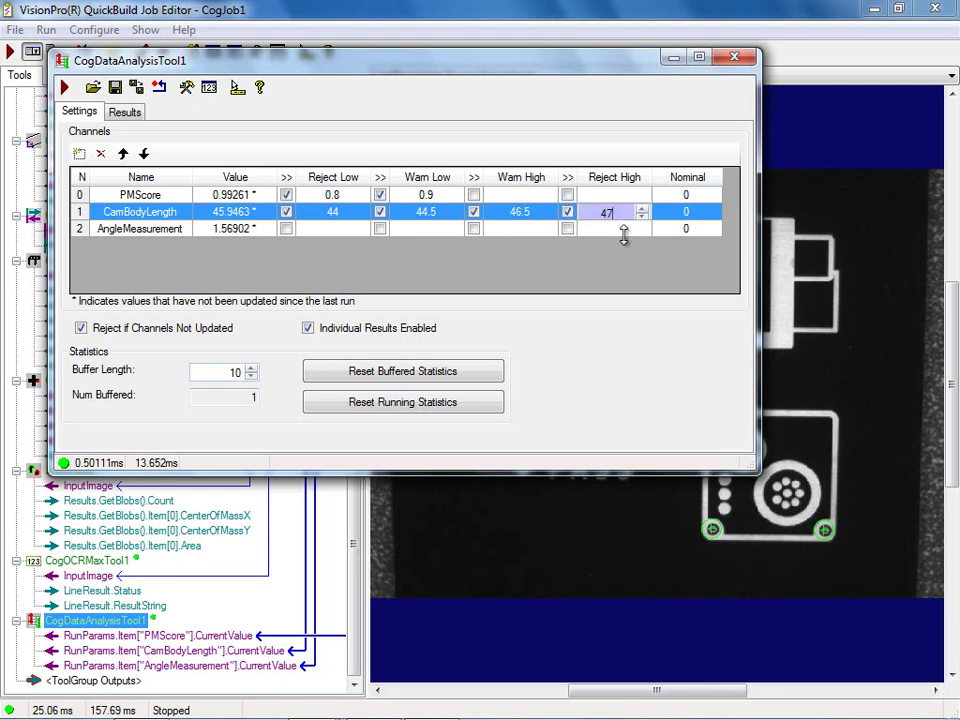
pyautogui.click(537, 231)
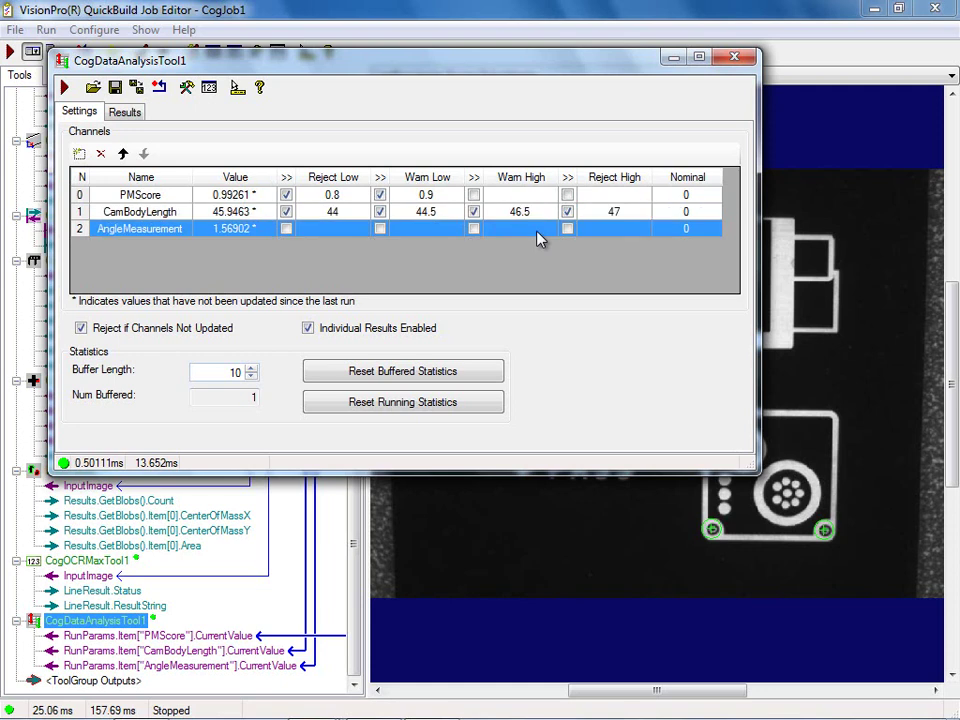
# Enable AngleMeasurement's Reject Low at 1.4 and Reject High at 1.6
pyautogui.click(287, 229)
pyautogui.click(343, 230)
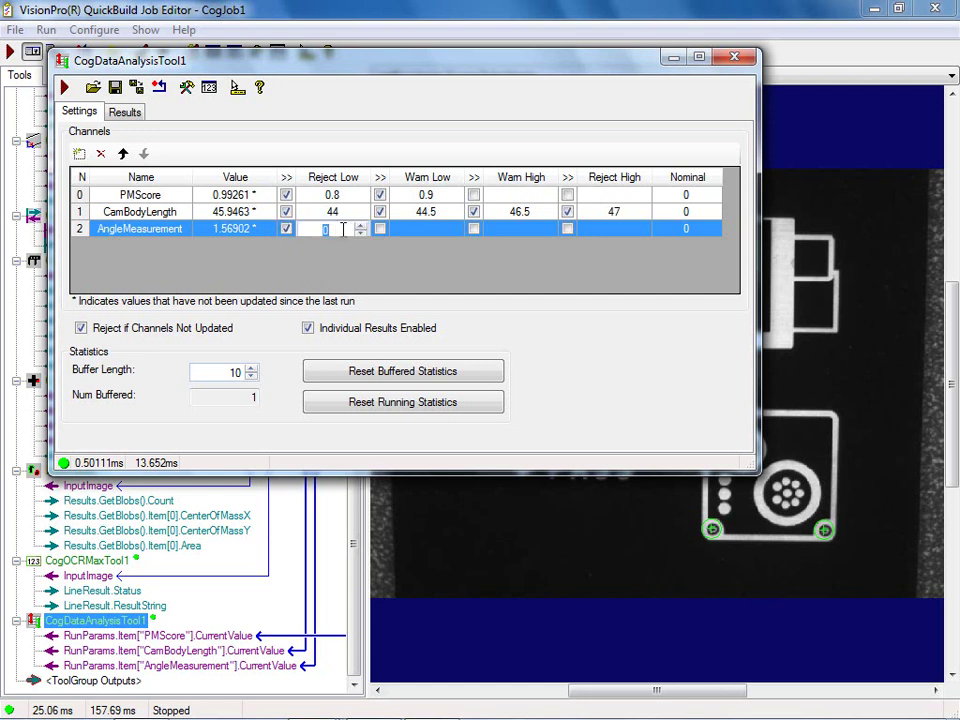
pyautogui.write('1')
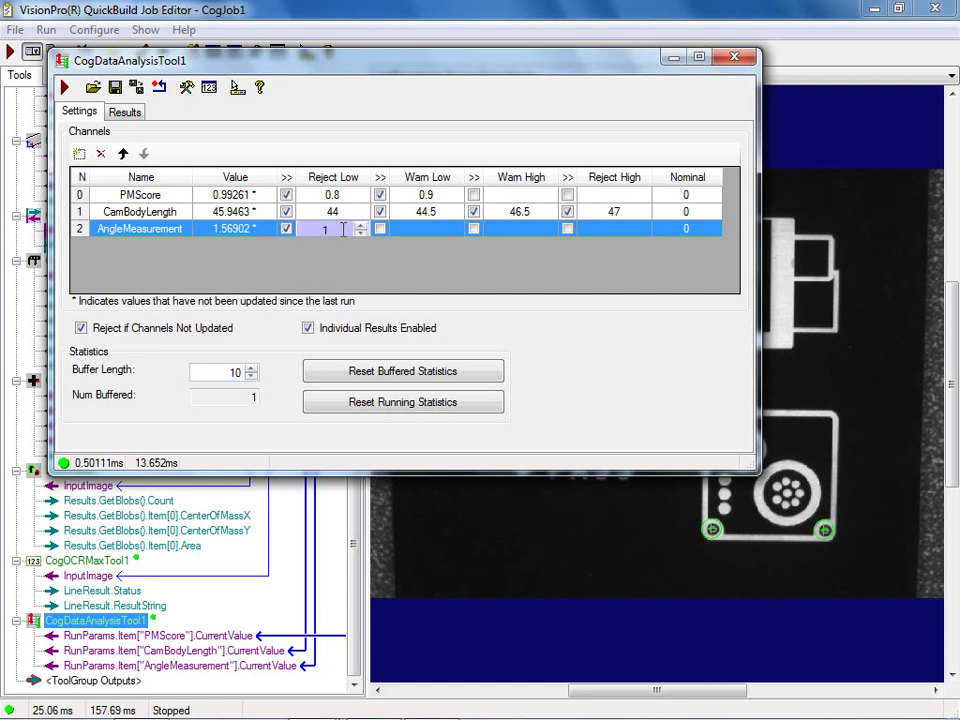
pyautogui.write('.4')
pyautogui.click(567, 229)
pyautogui.click(610, 229)
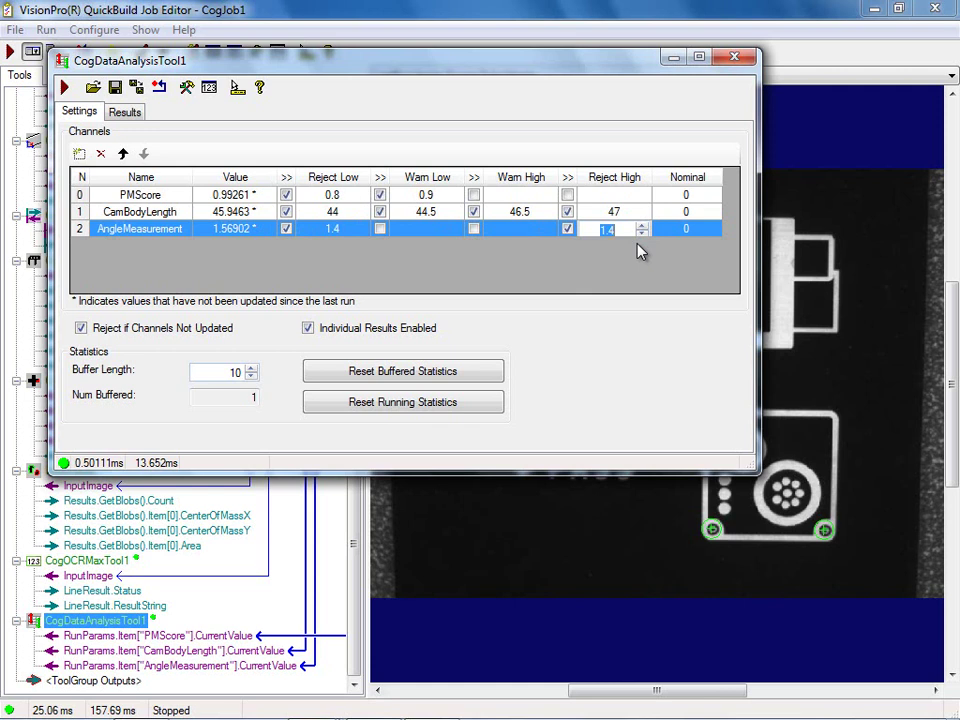
pyautogui.write('1.6')
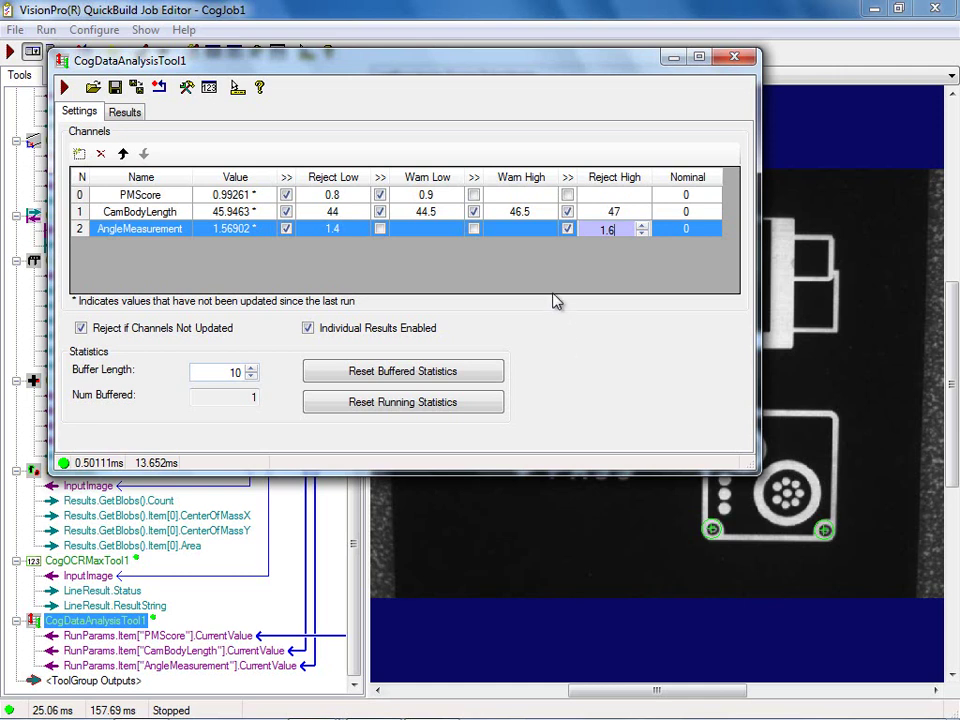
# Run the data analysis and show its Results, which read Reject with channels not updated
pyautogui.click(66, 88)
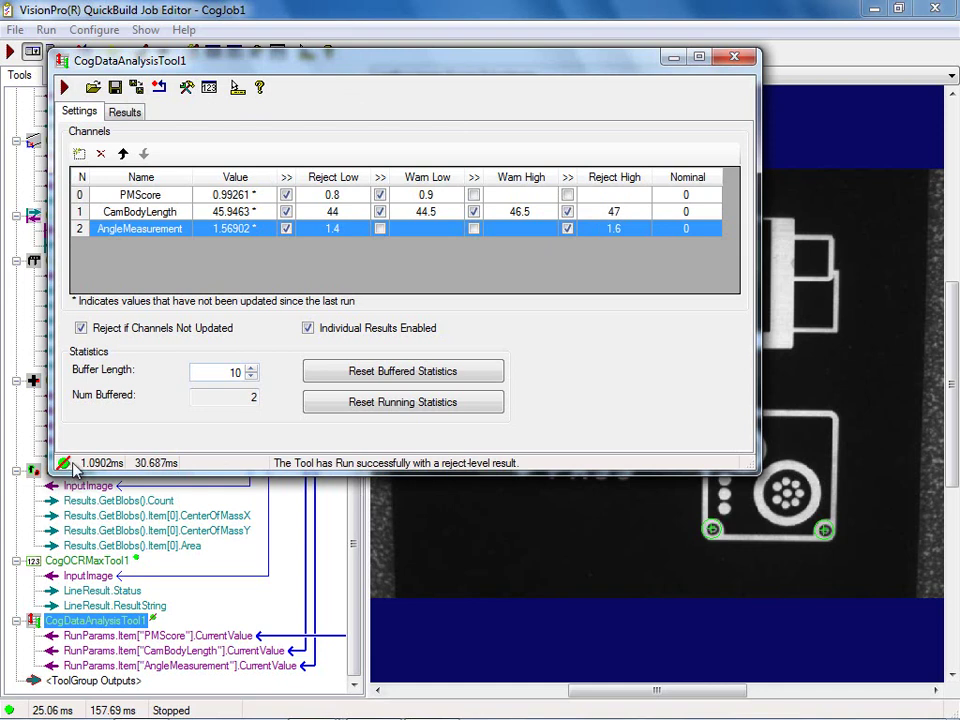
pyautogui.click(125, 113)
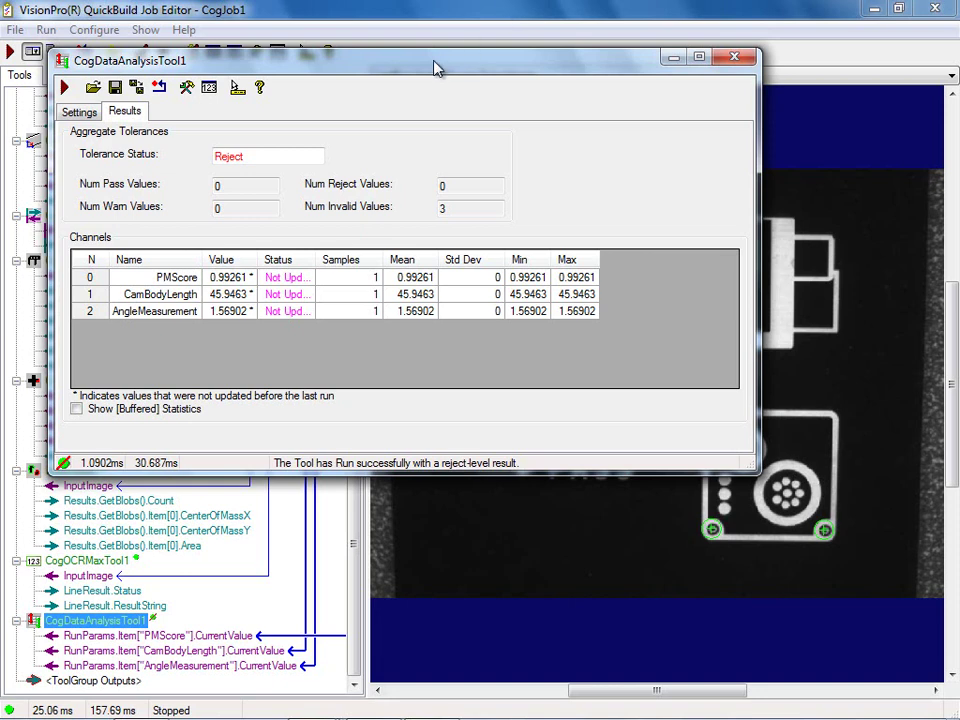
pyautogui.moveTo(437, 64); pyautogui.dragTo(554, 93)
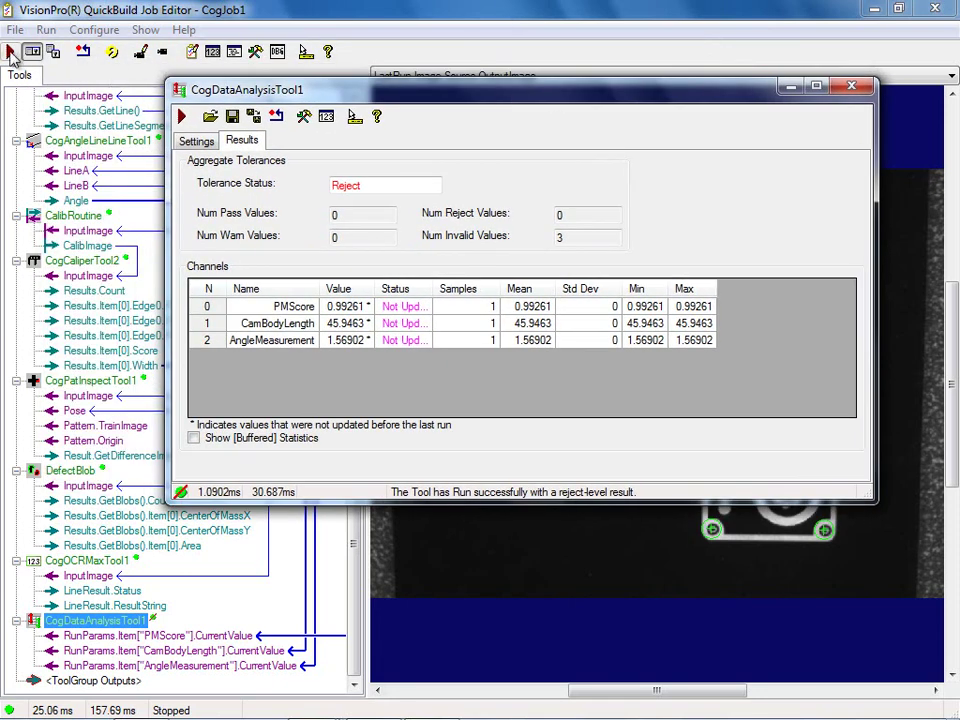
# Run the job once, then continuously, check the channel settings, and close CogDataAnalysisTool1
pyautogui.click(10, 52)
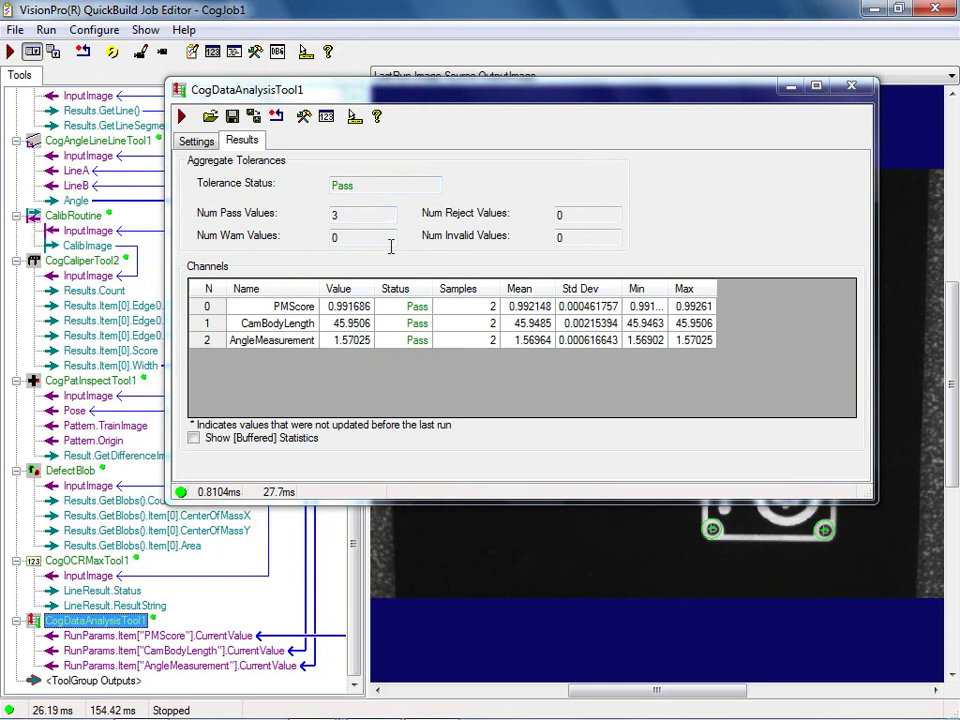
pyautogui.click(112, 52)
pyautogui.moveTo(945, 712)
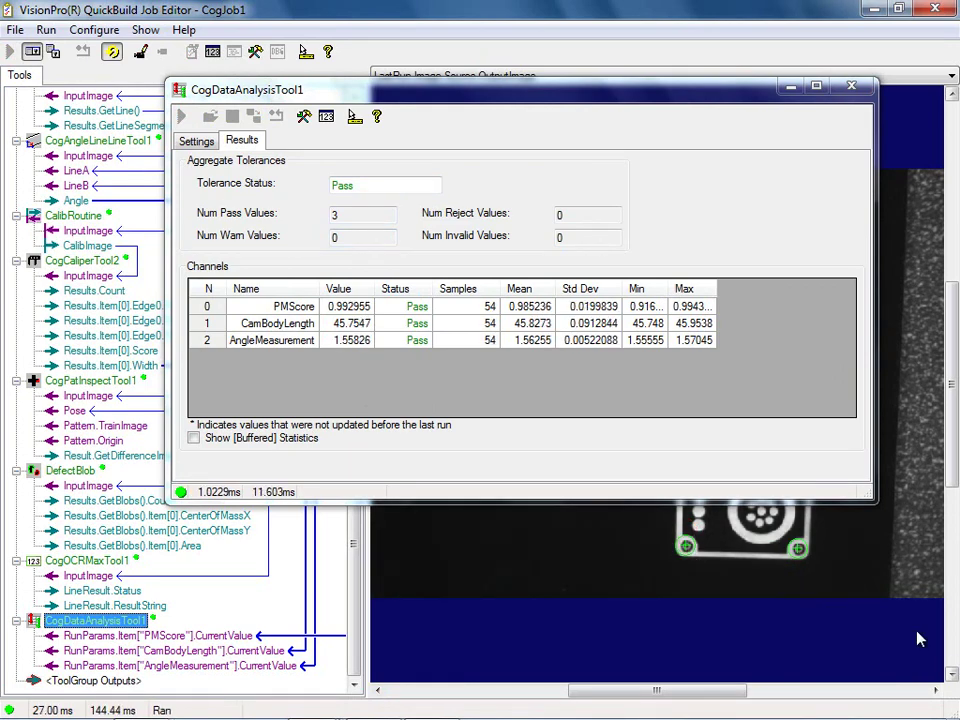
pyautogui.moveTo(572, 100); pyautogui.dragTo(465, 343)
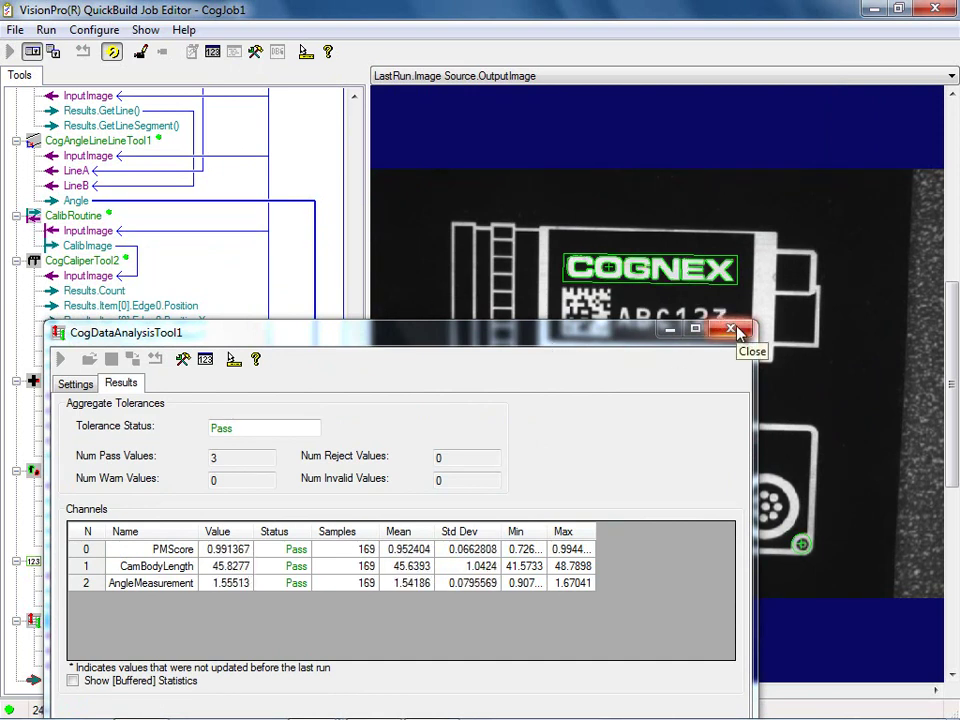
pyautogui.click(74, 383)
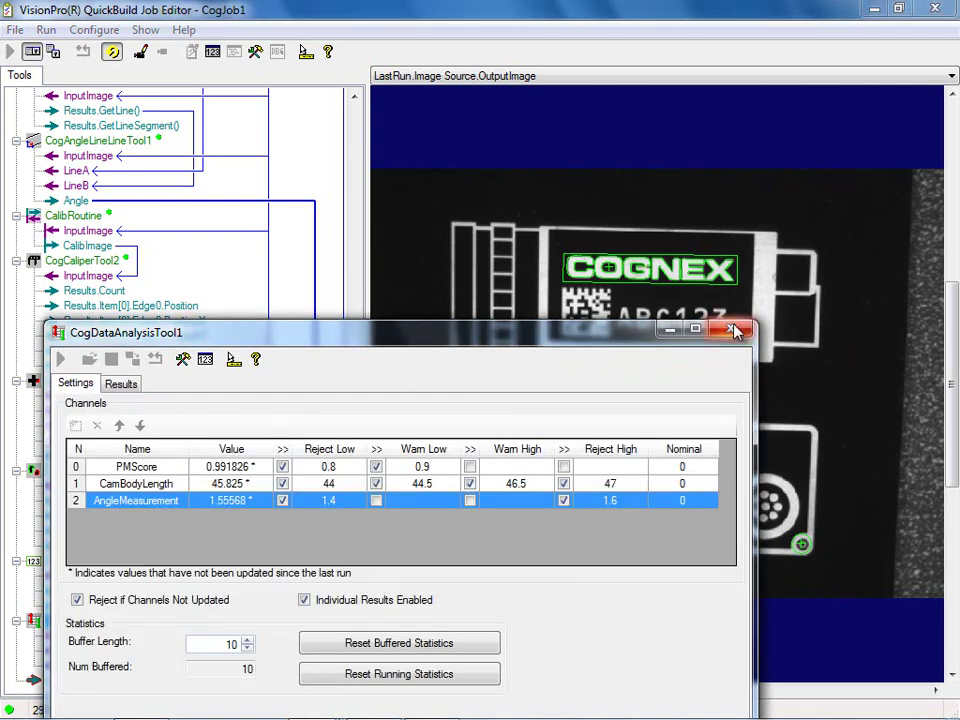
pyautogui.click(730, 328)
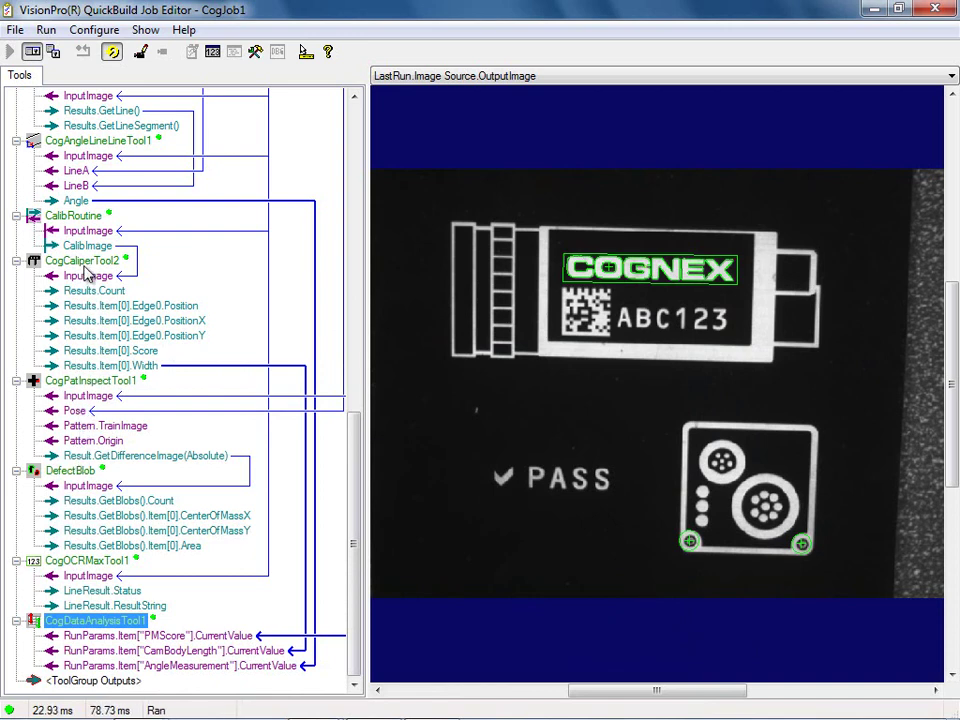
pyautogui.click(74, 217)
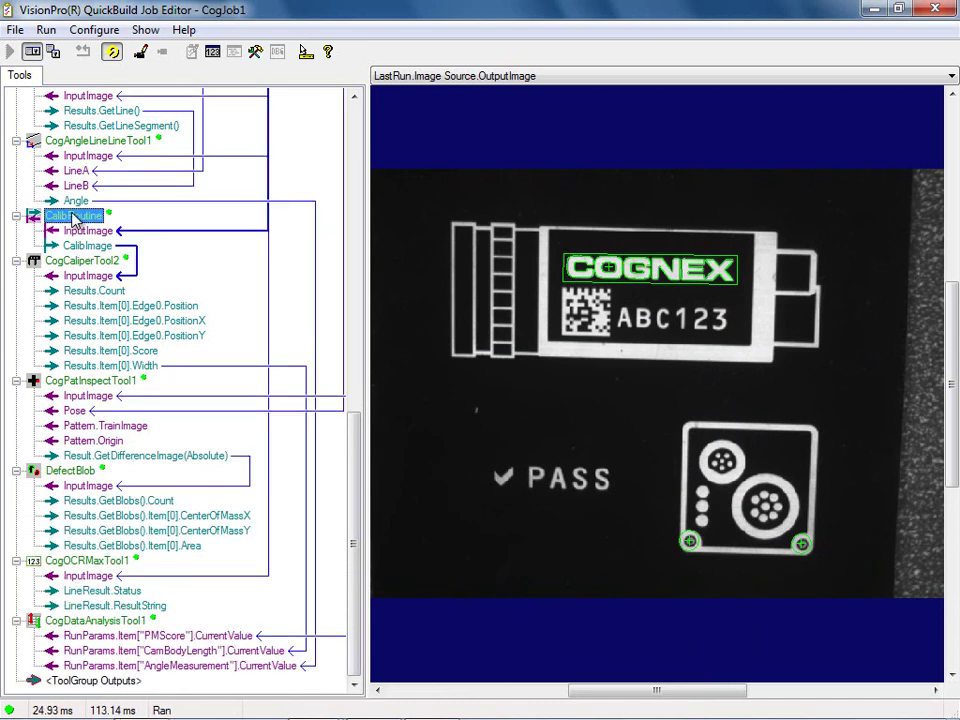
pyautogui.doubleClick(74, 217)
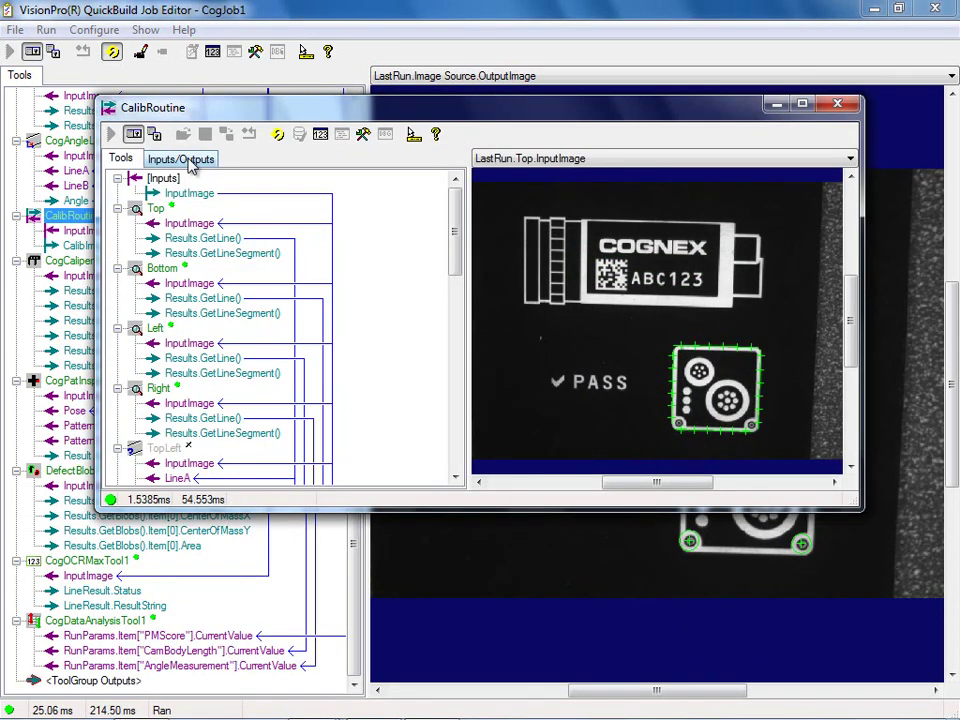
pyautogui.click(186, 160)
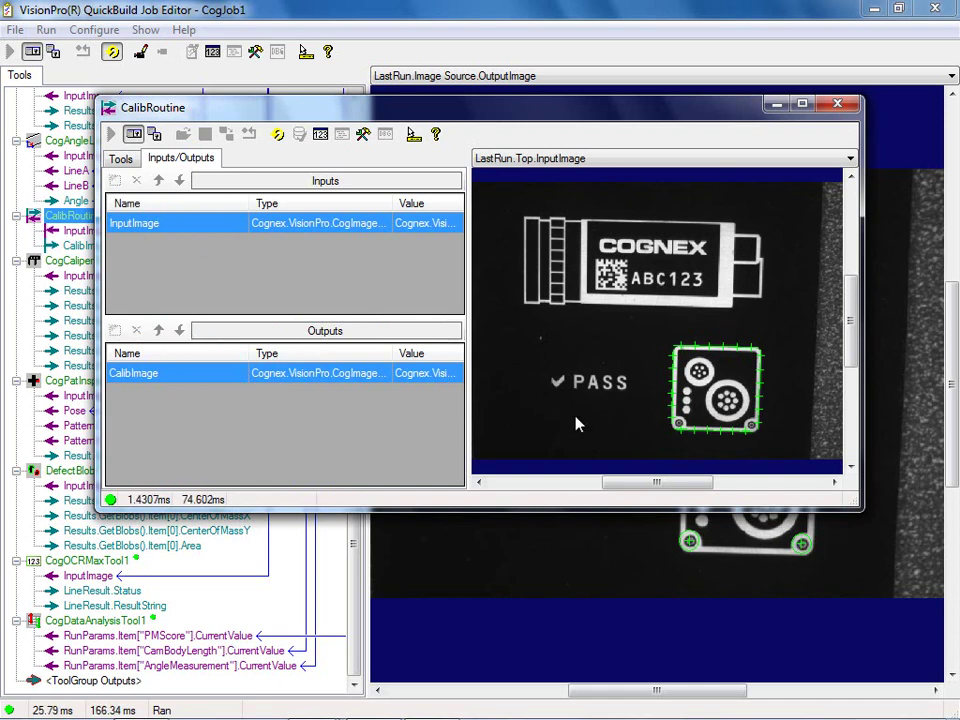
pyautogui.click(838, 104)
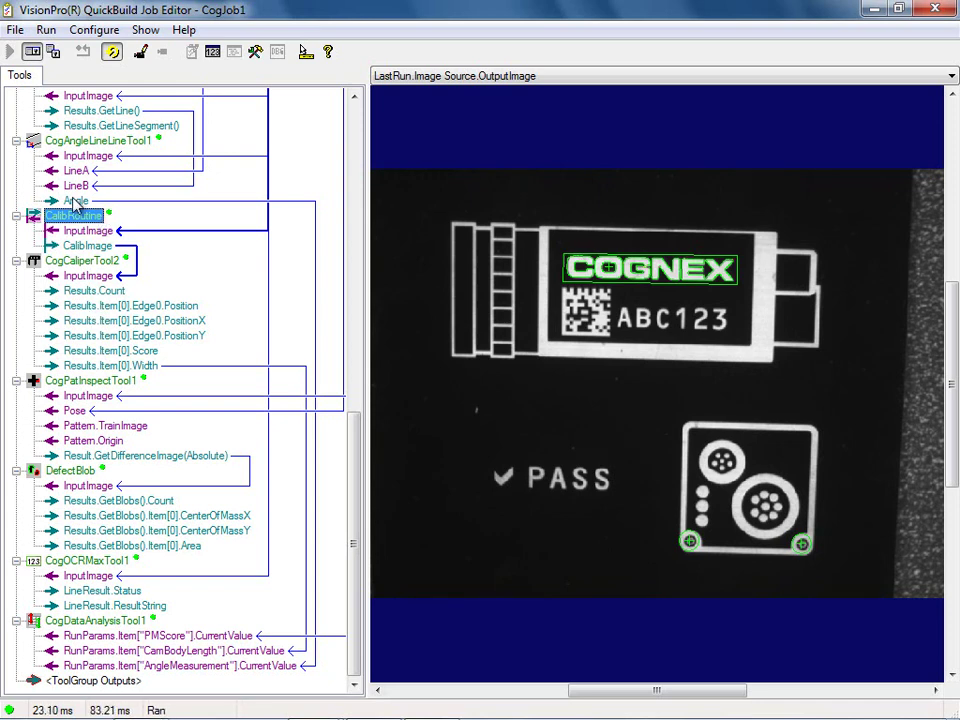
# Stop the continuous run and add CogAngleLineLineTool1's Angle <Double> as an output terminal
pyautogui.hotkey('ctrl', 'F5')
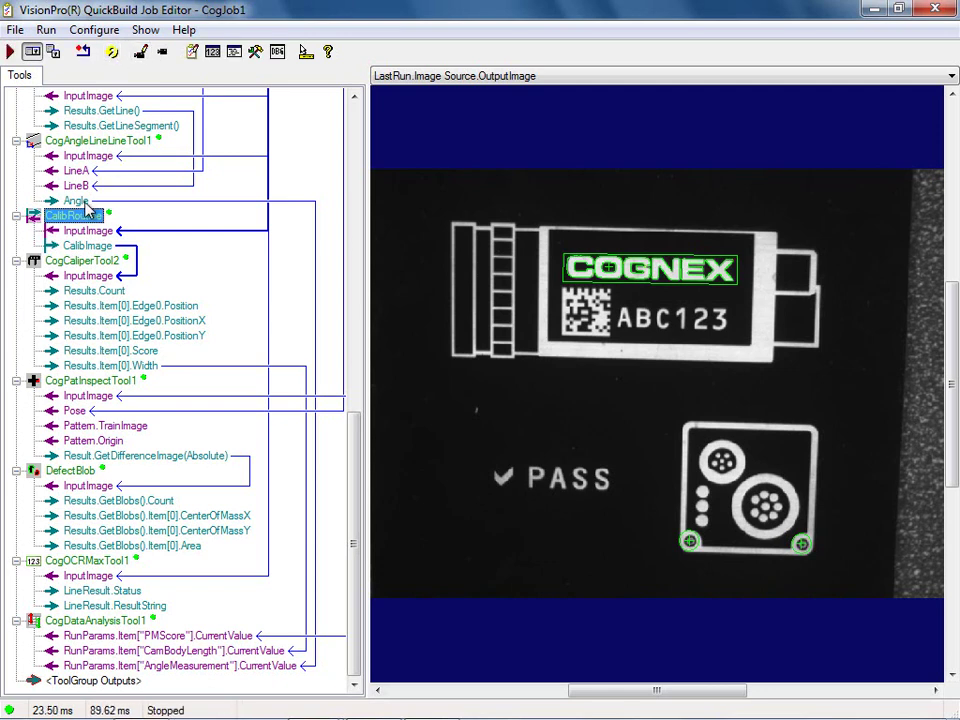
pyautogui.click(80, 202)
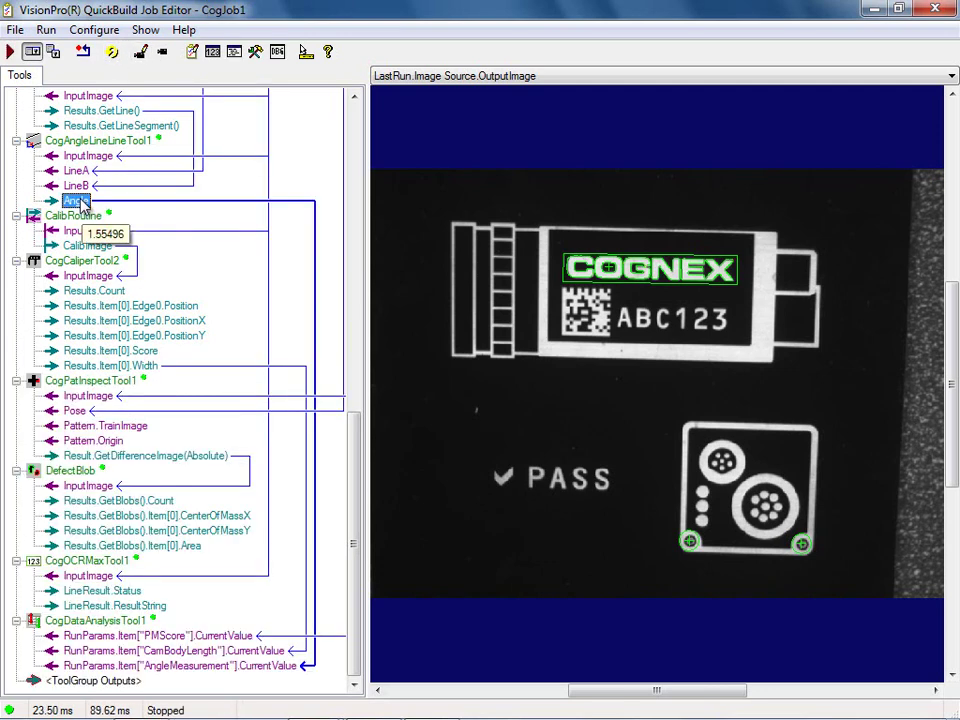
pyautogui.doubleClick(95, 141)
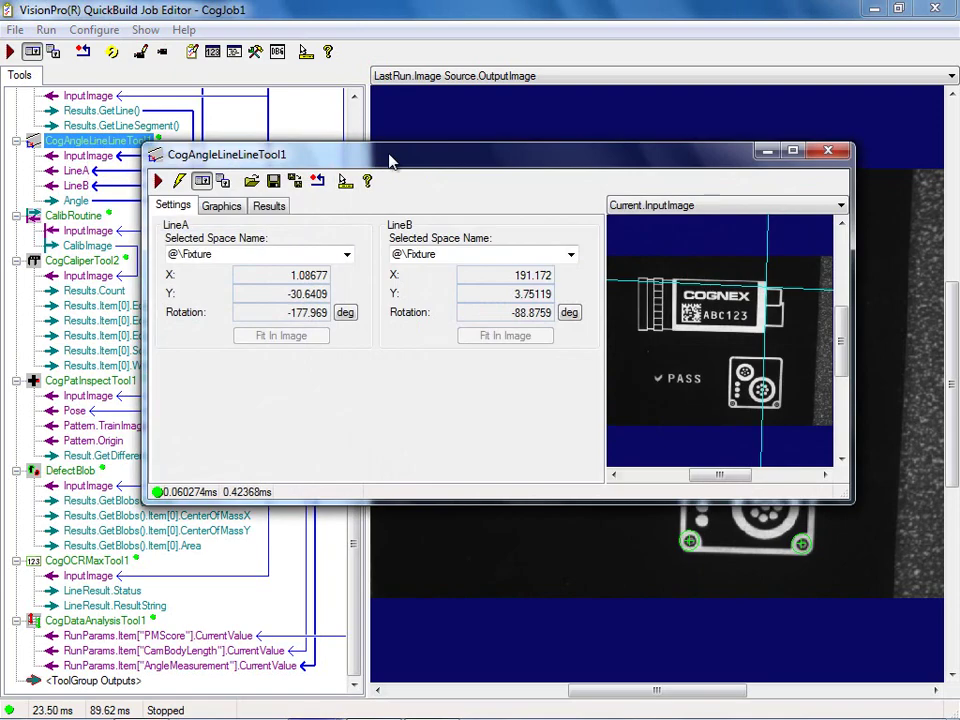
pyautogui.click(828, 151)
pyautogui.rightClick(110, 150)
pyautogui.click(205, 271)
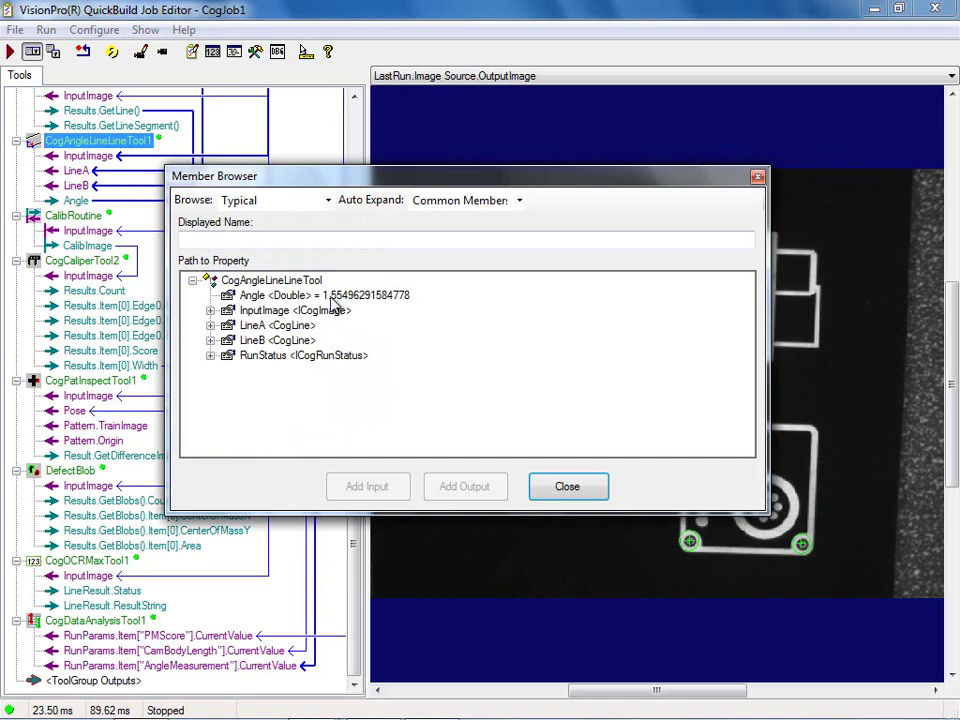
pyautogui.click(291, 297)
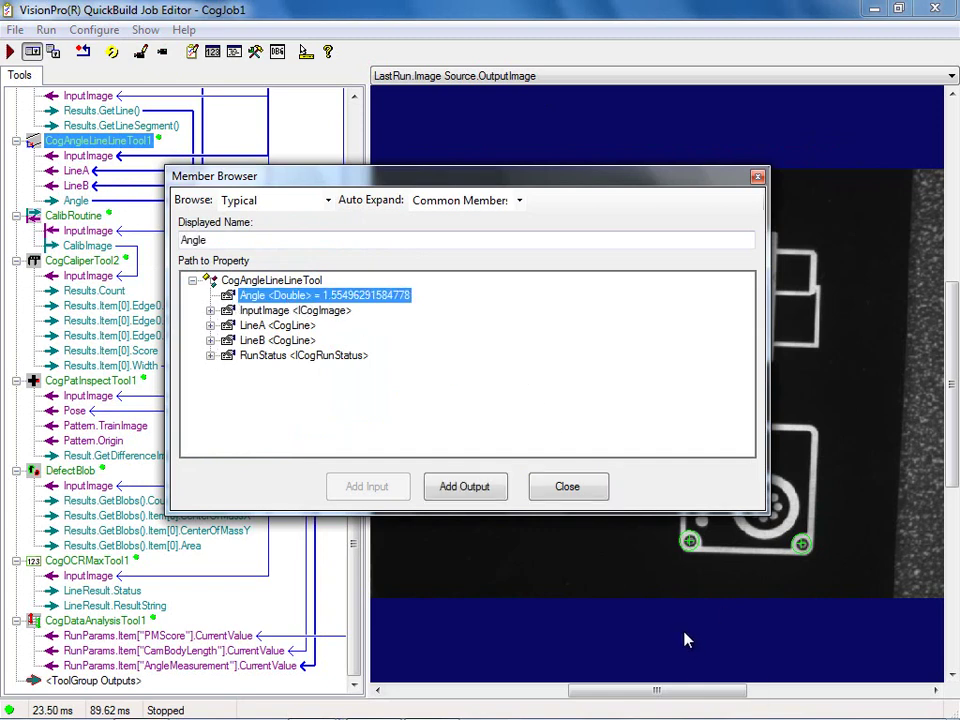
pyautogui.click(568, 487)
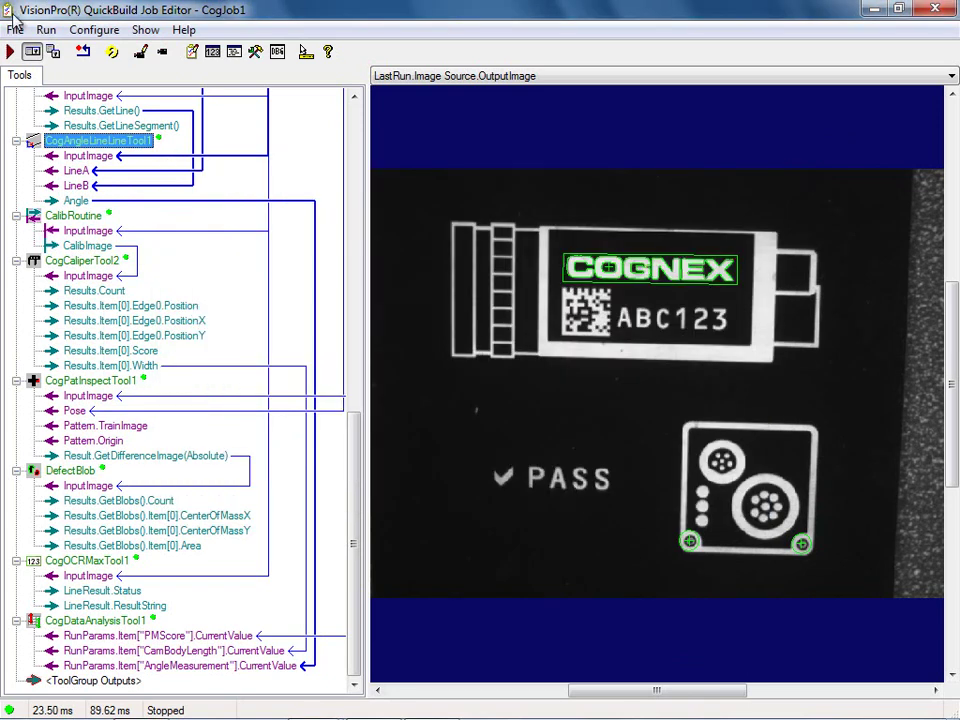
# Restart CogJob1 running continuously and select CogDataAnalysisTool1 in the tree
pyautogui.click(82, 51)
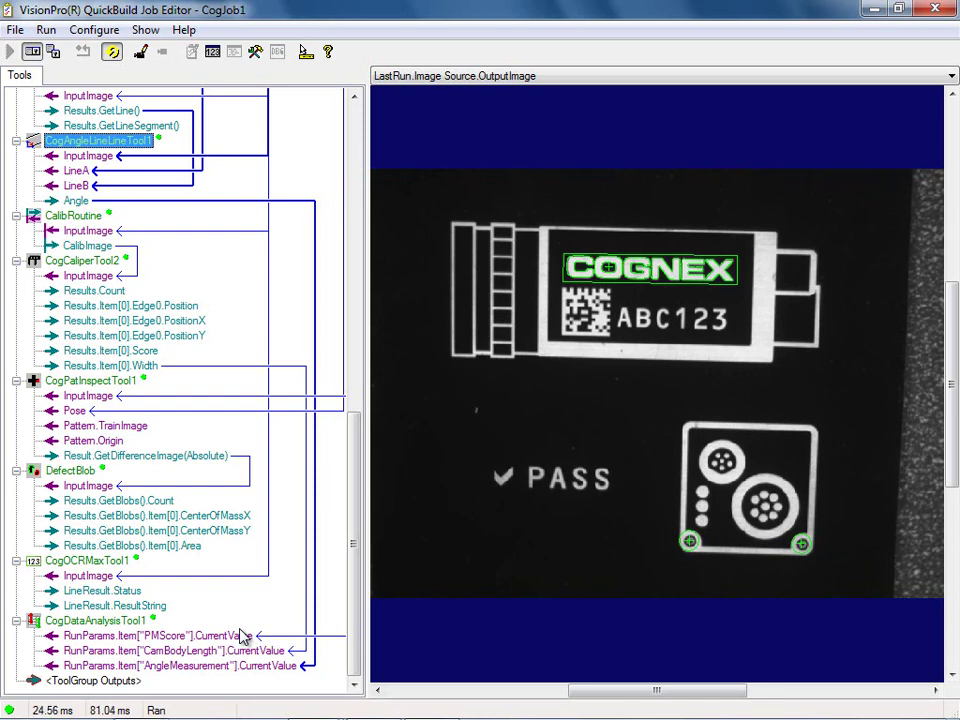
pyautogui.click(105, 623)
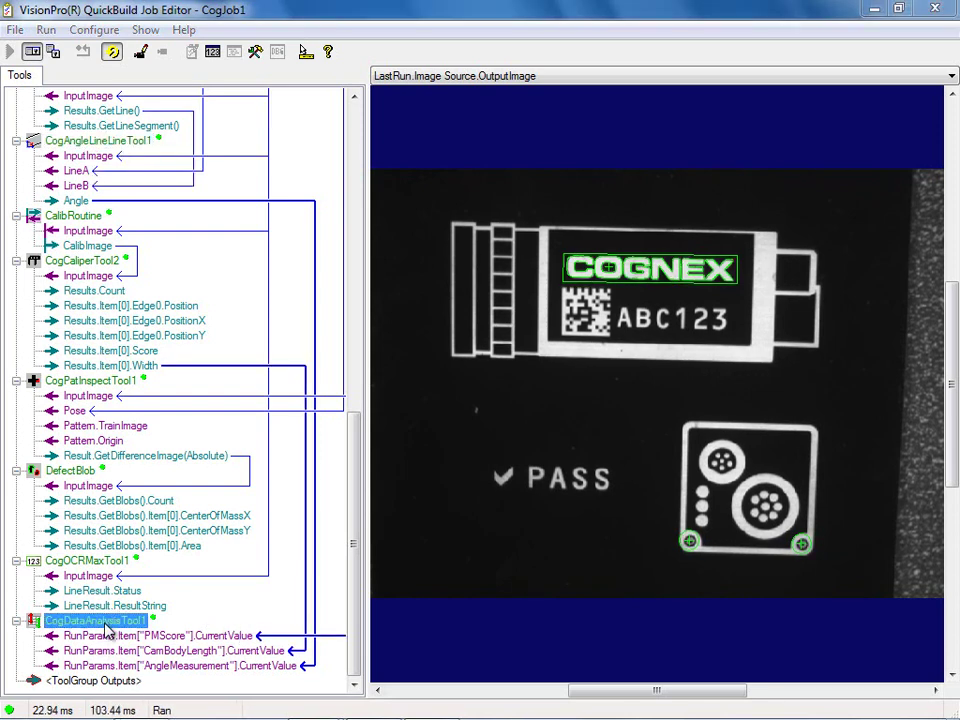
# Open CogDataAnalysisTool1, review its Pass results over 946 samples, then show Settings
pyautogui.doubleClick(105, 628)
pyautogui.click(124, 111)
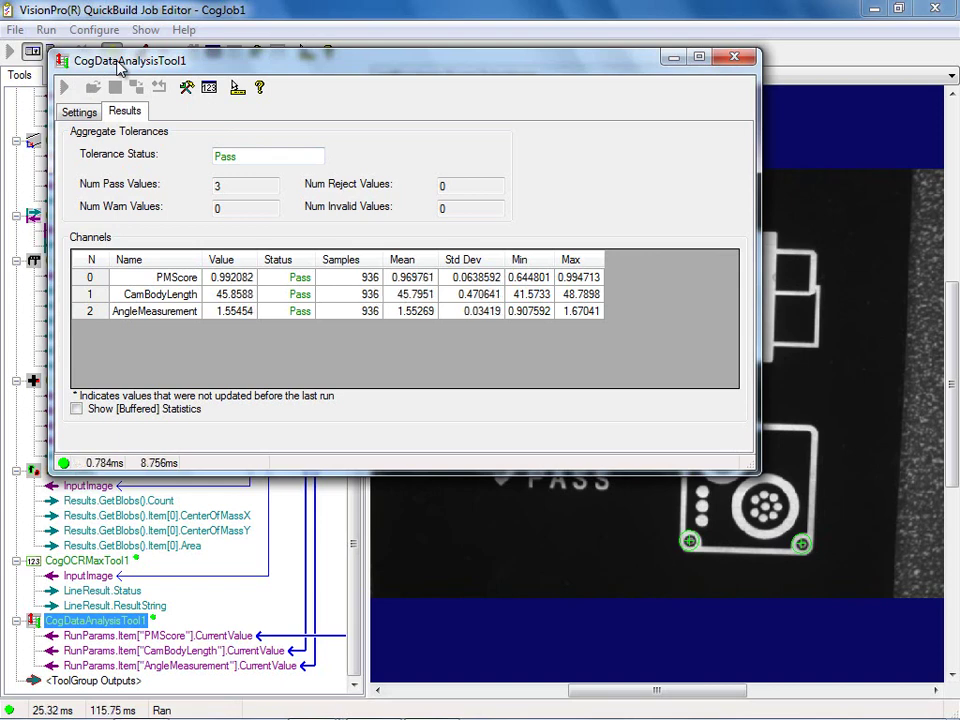
pyautogui.click(80, 112)
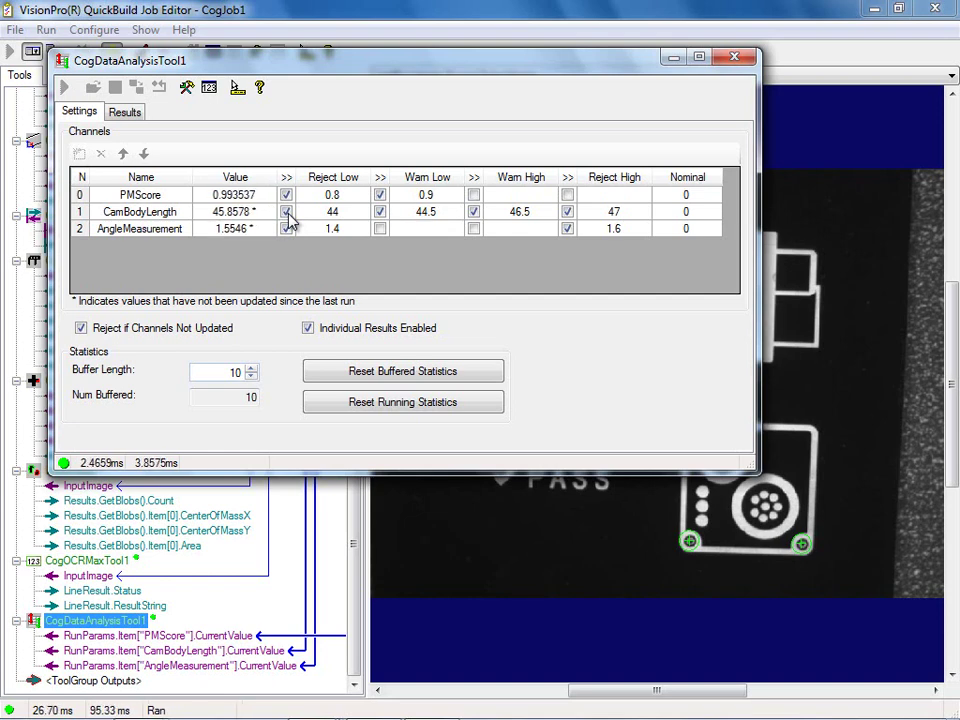
# Untick every Reject and Warn limit on PMScore, CamBodyLength and AngleMeasurement
pyautogui.click(286, 194)
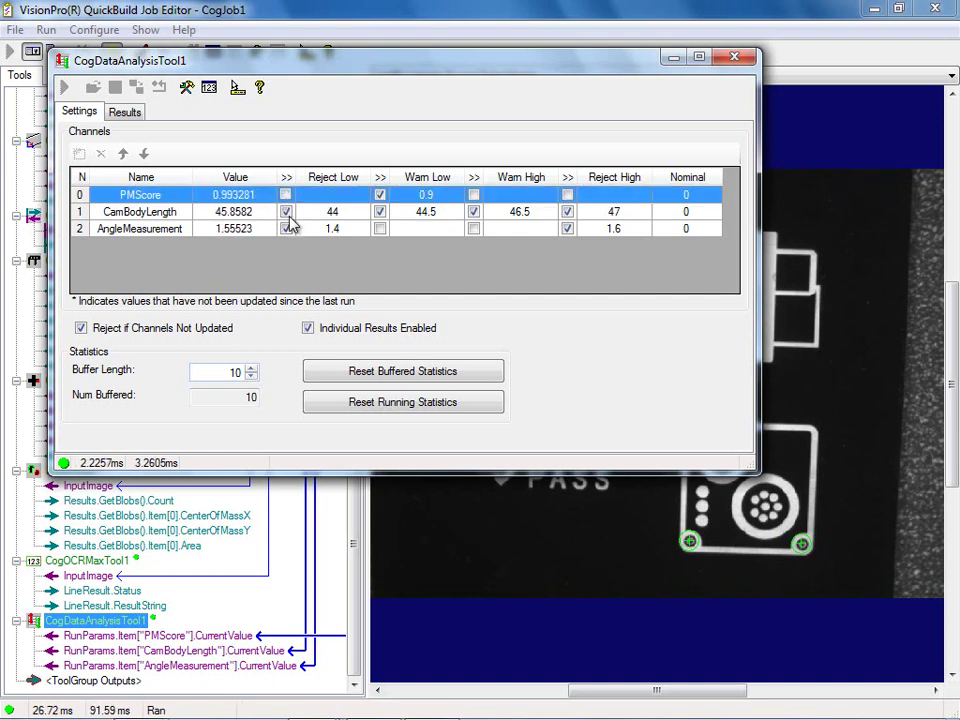
pyautogui.click(286, 212)
pyautogui.click(286, 228)
pyautogui.click(380, 194)
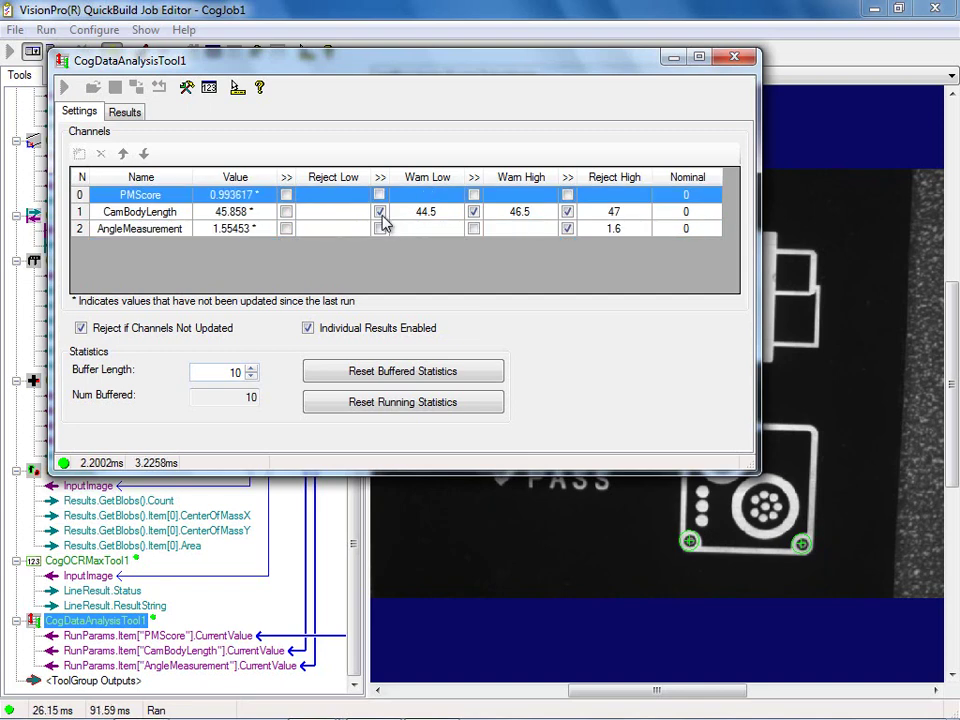
pyautogui.click(380, 211)
pyautogui.click(473, 211)
pyautogui.click(567, 212)
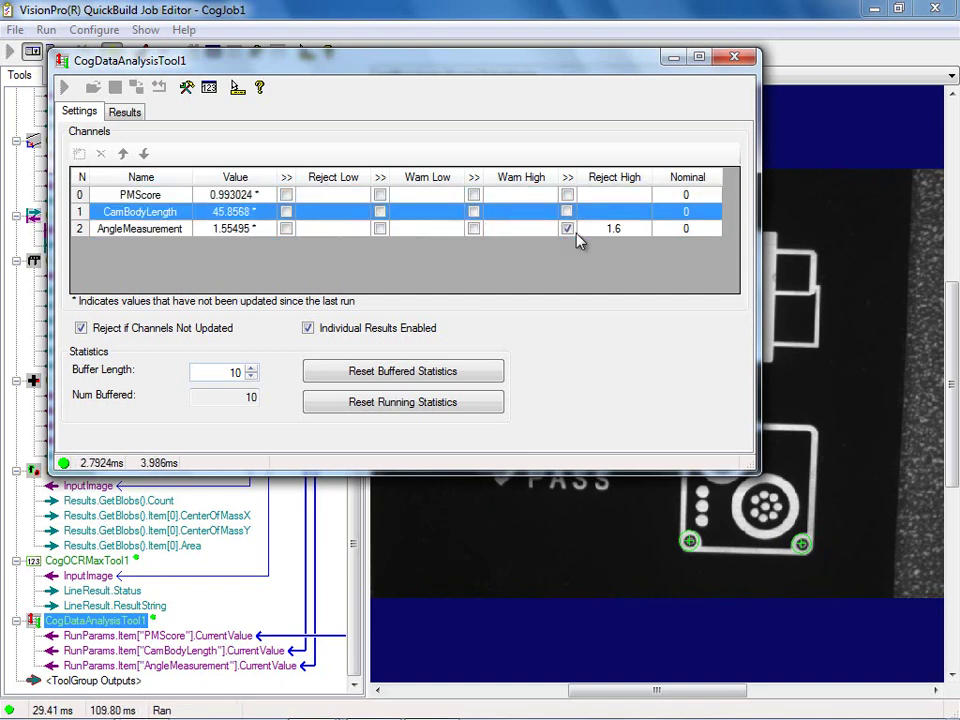
pyautogui.click(570, 232)
pyautogui.click(567, 228)
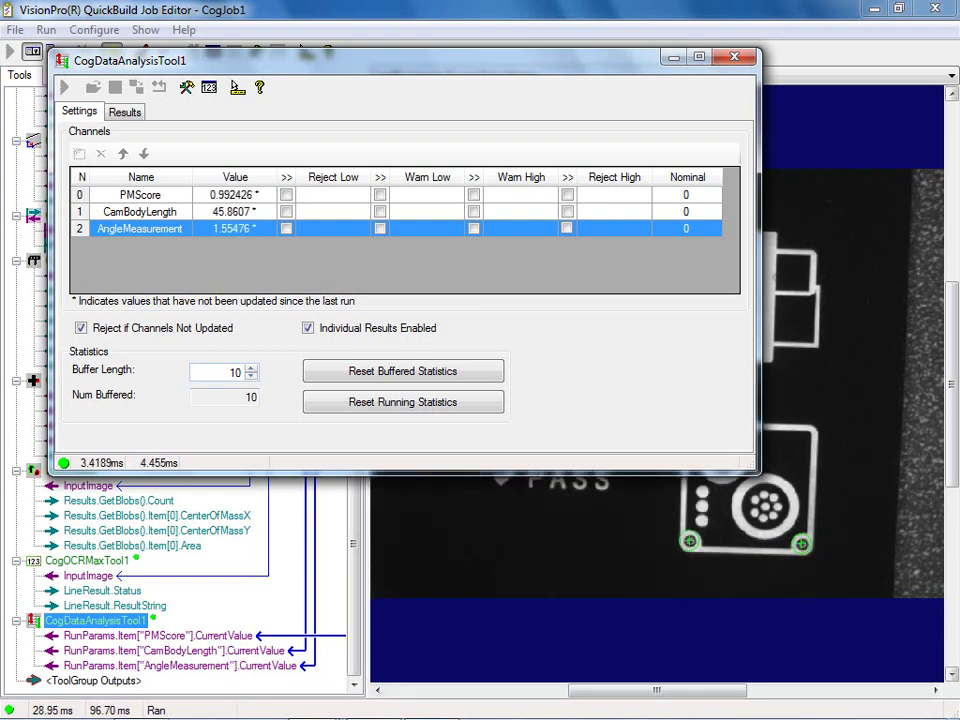
# Set low limits: reject PMScore 0.8, CamBodyLength 44, AngleMeasurement 1.4; warn PMScore 0.9, CamBodyLength 44.5
pyautogui.moveTo(193, 62); pyautogui.dragTo(238, 137)
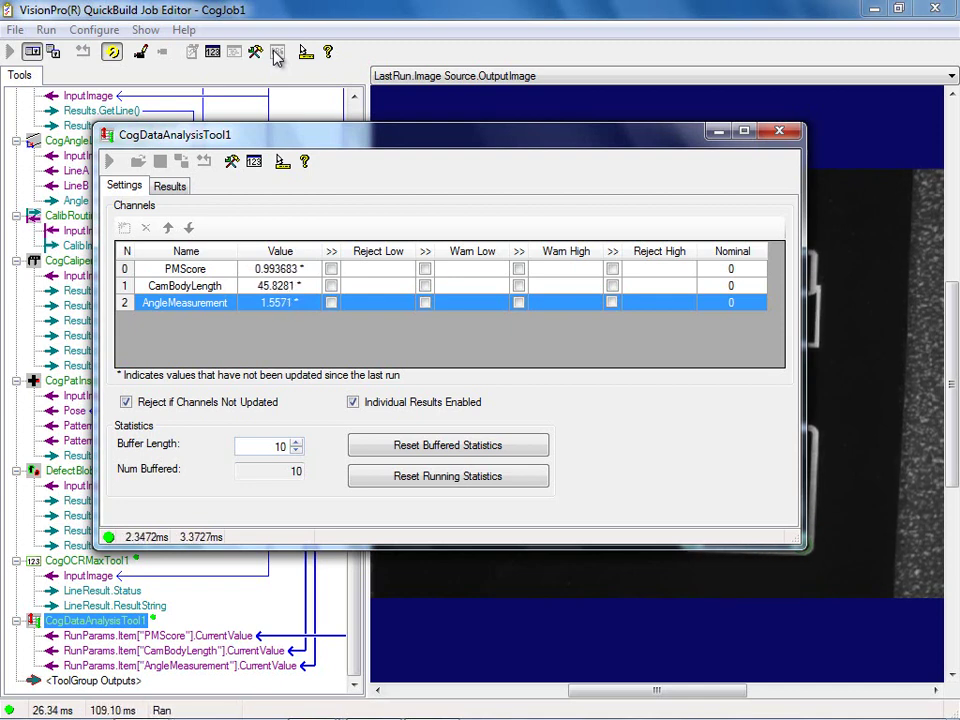
pyautogui.click(331, 269)
pyautogui.write('0.8')
pyautogui.click(331, 286)
pyautogui.write('44')
pyautogui.click(331, 303)
pyautogui.write('1.4')
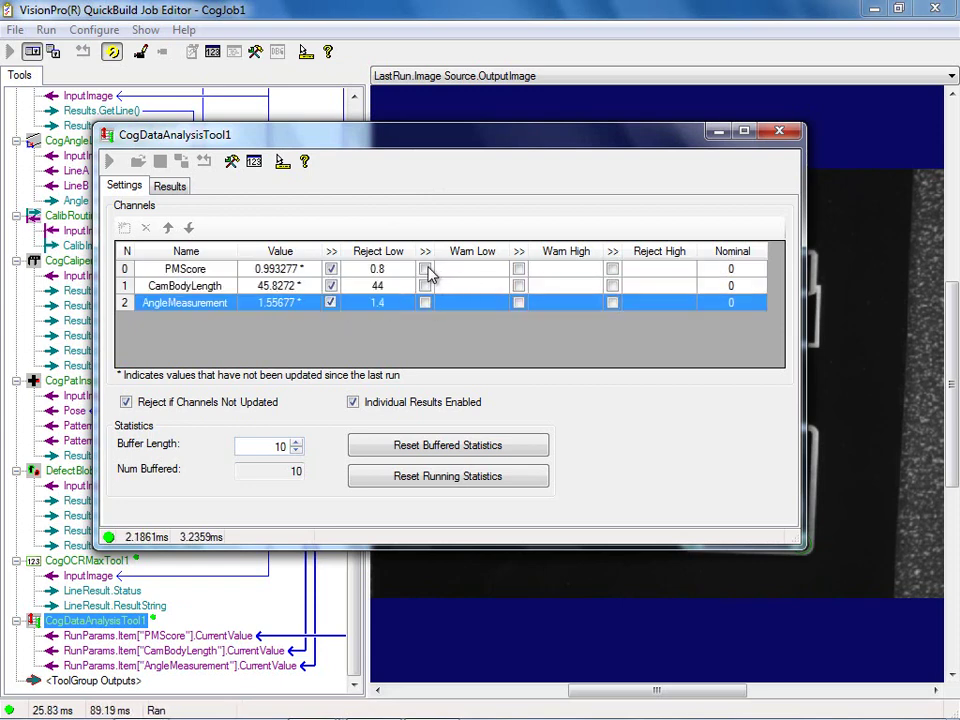
pyautogui.click(425, 269)
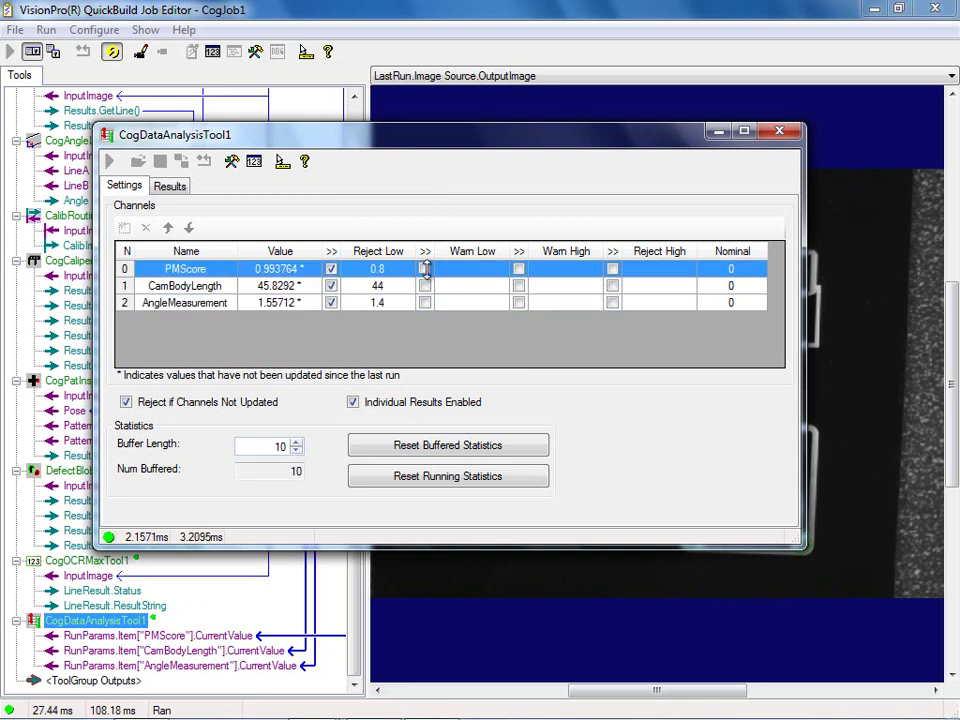
pyautogui.write('0.9')
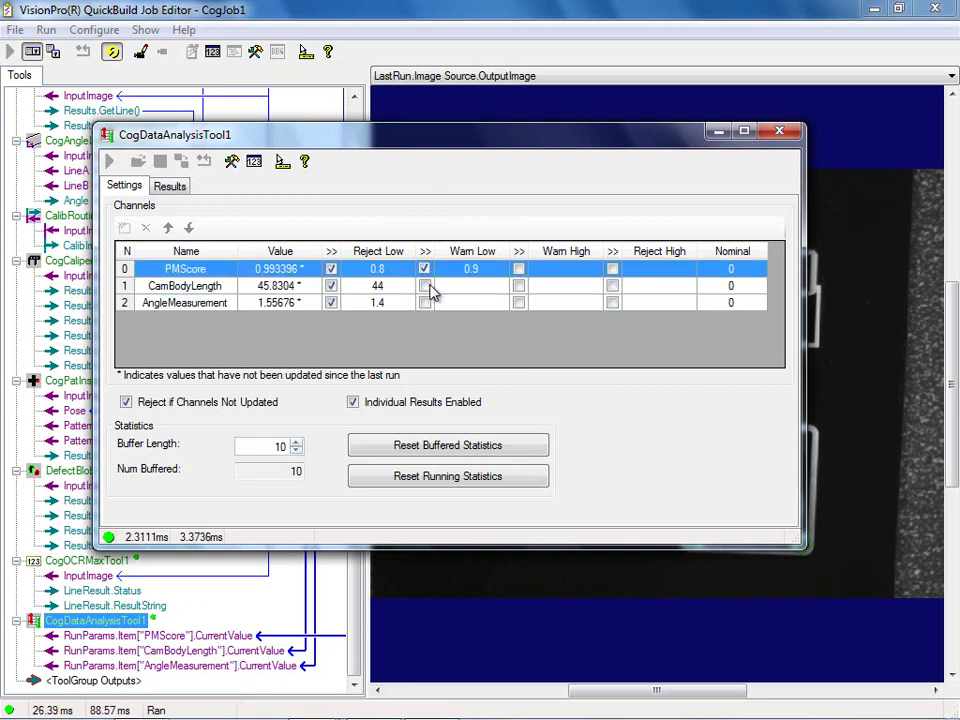
pyautogui.click(425, 286)
pyautogui.write('44.5')
# Set CamBodyLength Warn High 46.5 and Reject High 47, AngleMeasurement Reject High 1.6, then view results
pyautogui.click(519, 269)
pyautogui.click(519, 286)
pyautogui.write('46.5')
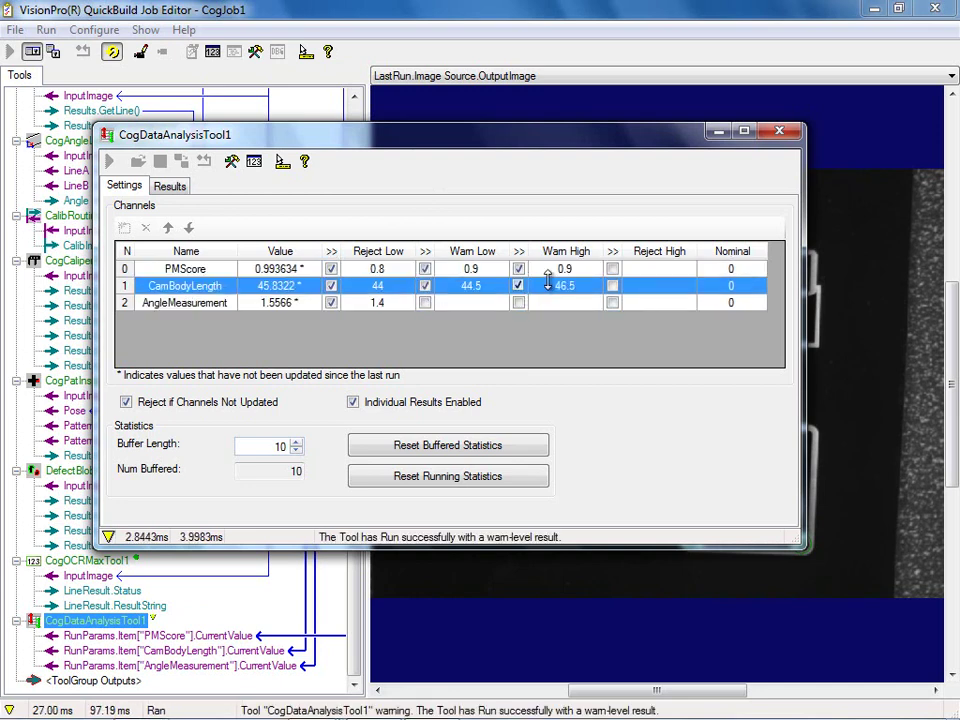
pyautogui.click(612, 269)
pyautogui.click(612, 286)
pyautogui.write('47')
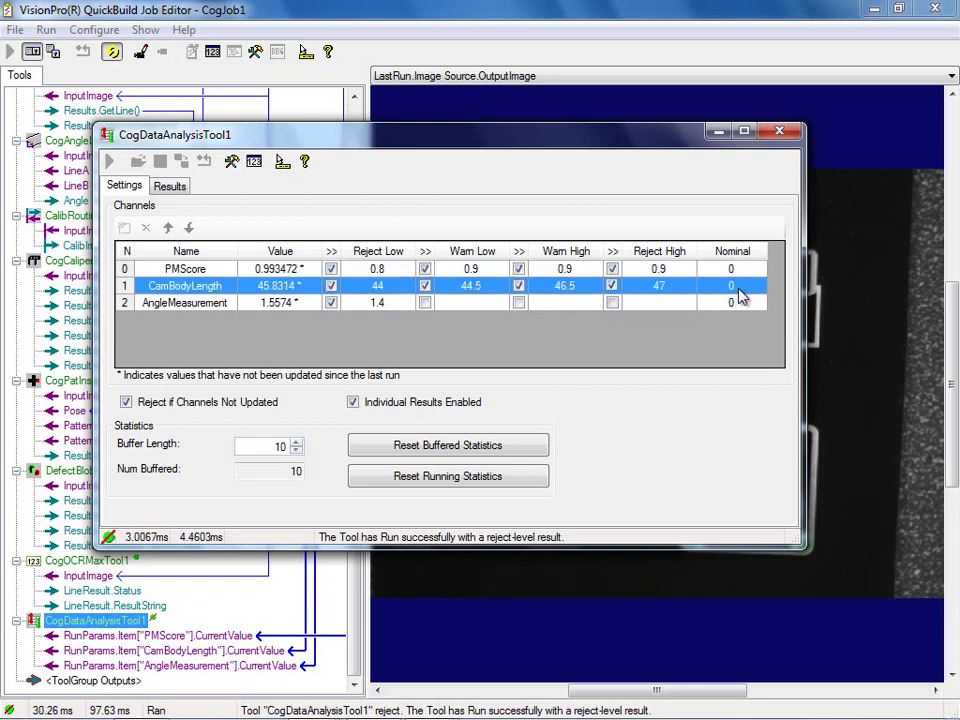
pyautogui.click(612, 302)
pyautogui.write('1.6')
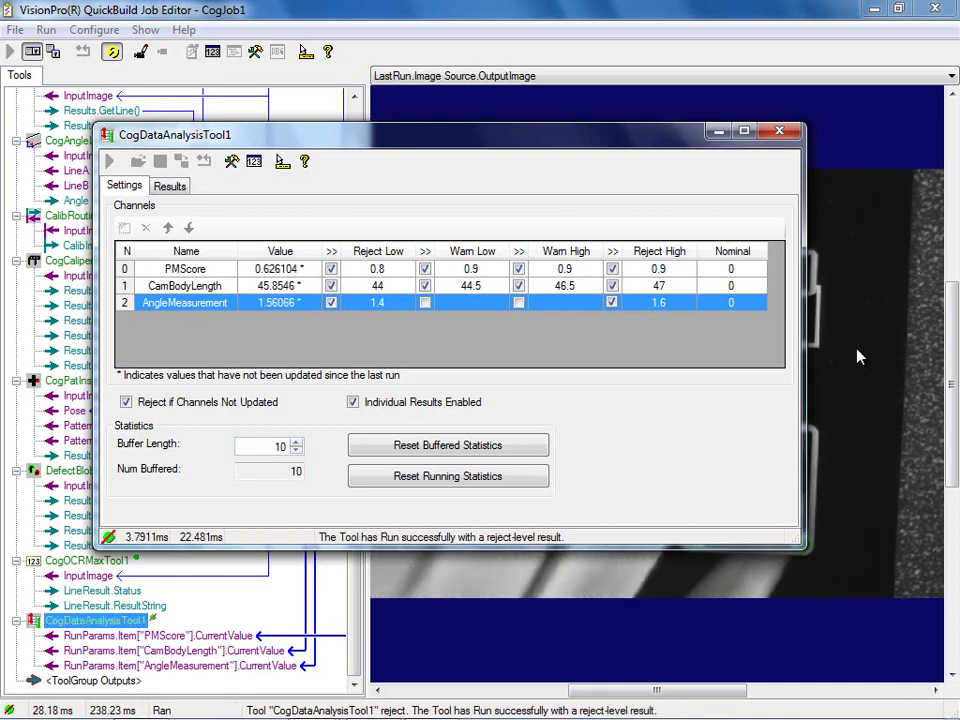
pyautogui.click(167, 187)
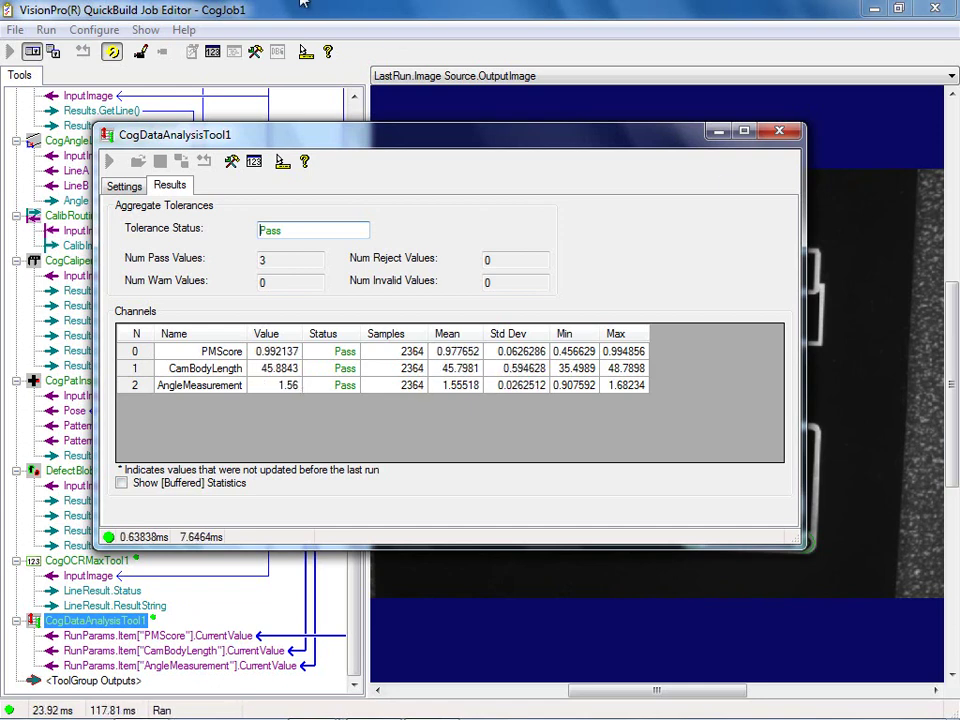
# Stop the continuous job run once Tolerance Status reads Pass
pyautogui.rightClick(352, 8)
pyautogui.click(112, 51)
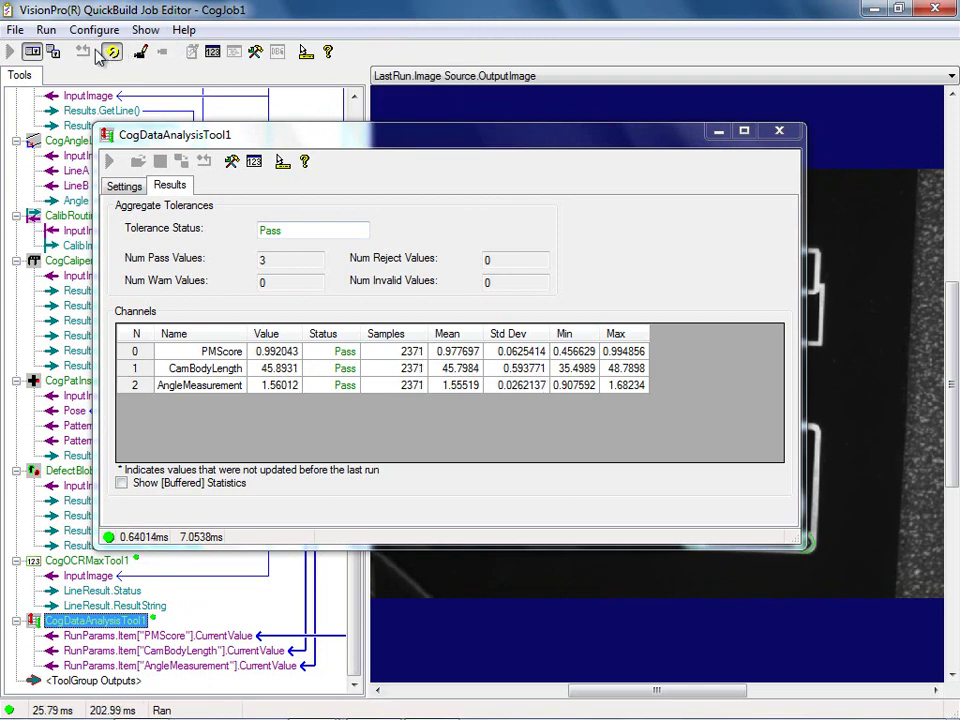
pyautogui.click(112, 51)
# Add the PMScore CurrentValue input to the job's posted items
pyautogui.click(779, 130)
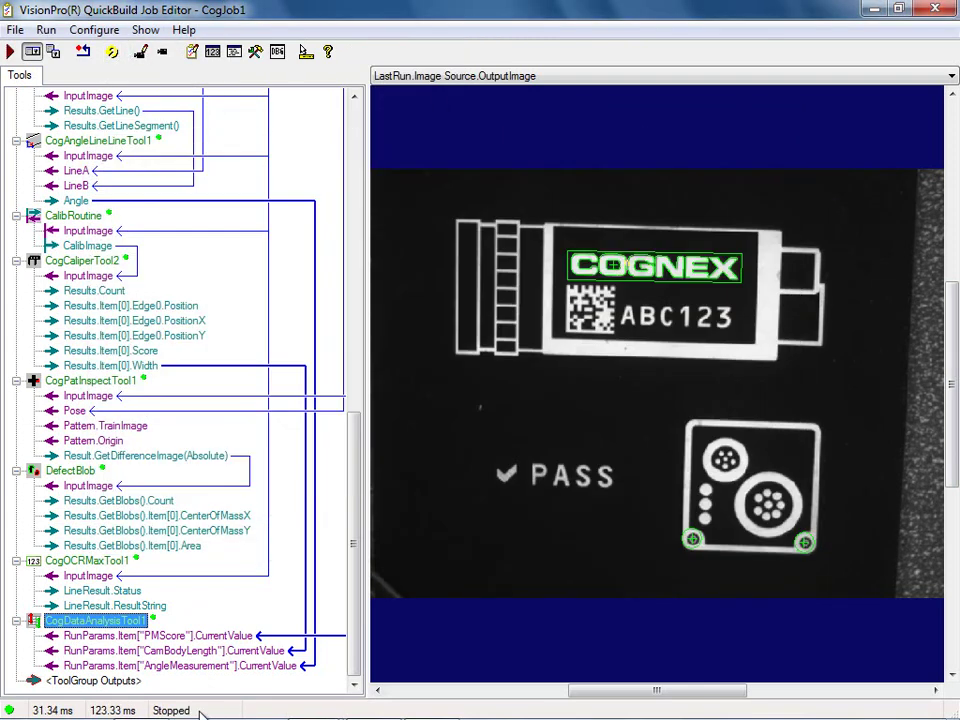
pyautogui.rightClick(245, 637)
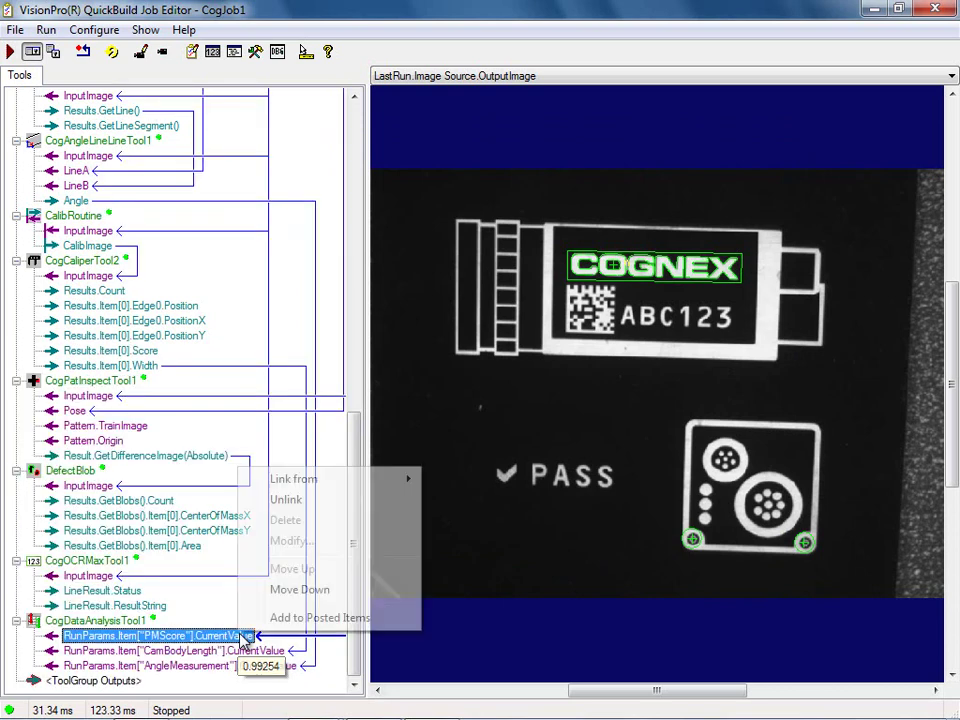
pyautogui.click(304, 619)
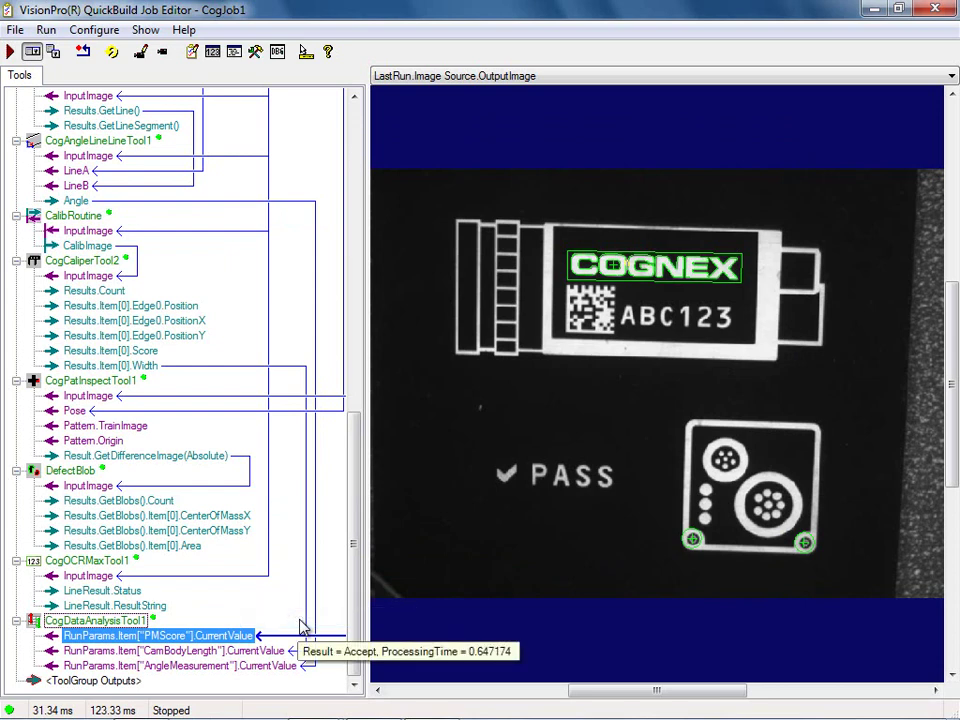
# Check that PMScore appears in the Configure Posted Items list, widened to read expressions
pyautogui.click(876, 12)
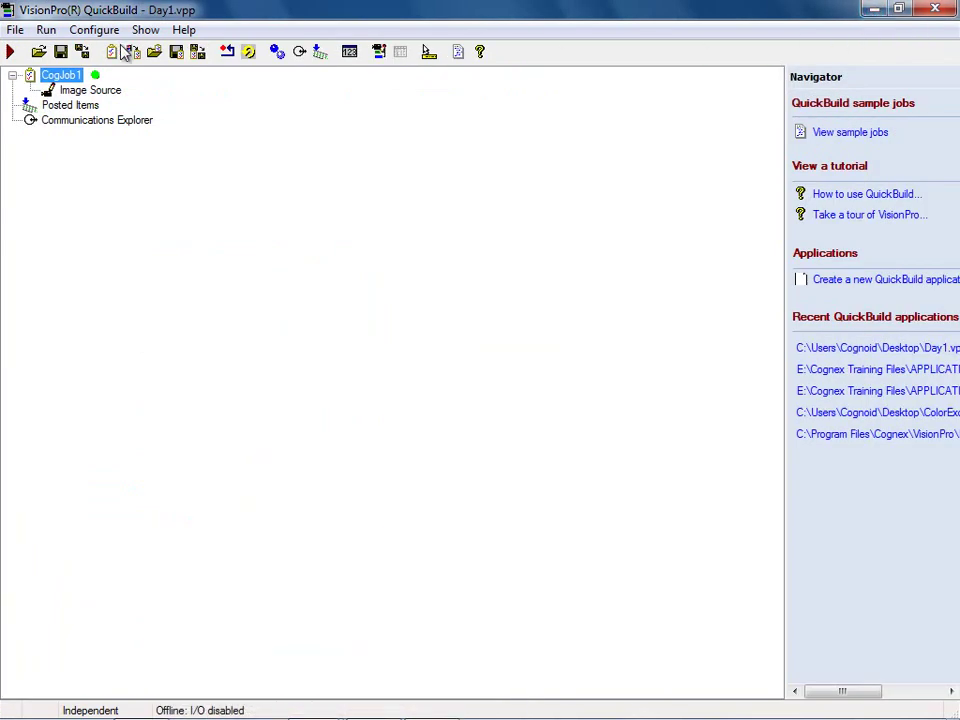
pyautogui.click(320, 51)
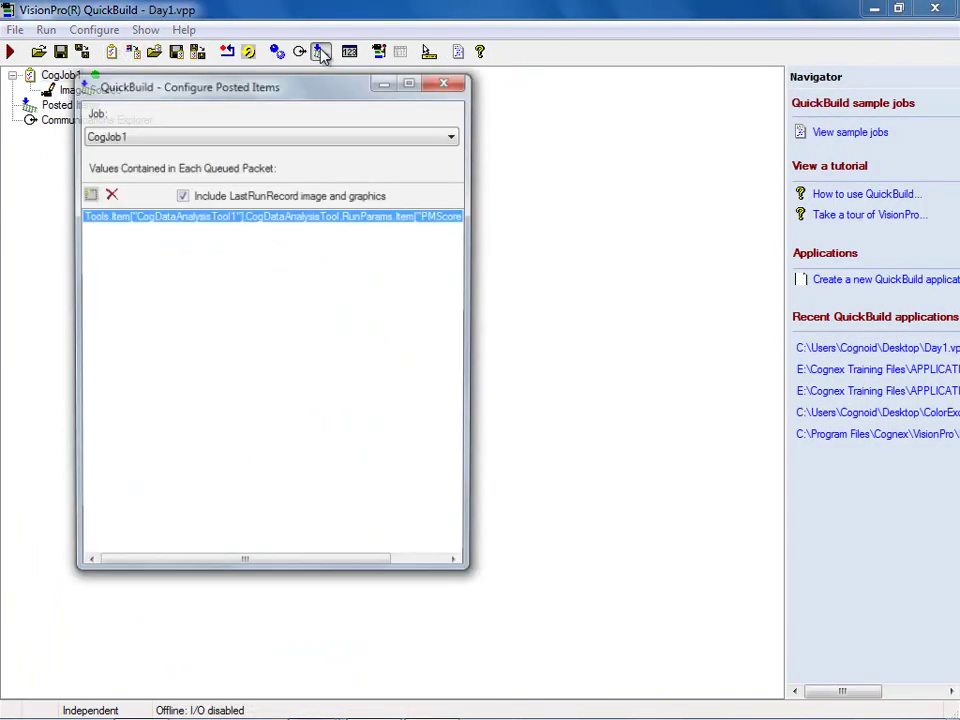
pyautogui.moveTo(471, 521); pyautogui.dragTo(921, 463)
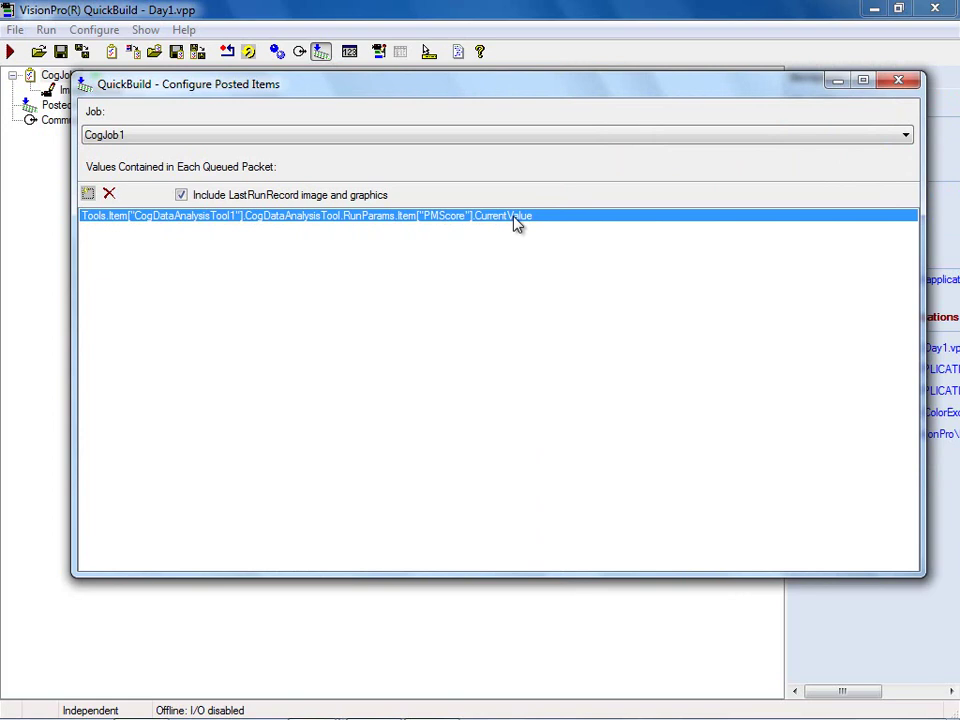
pyautogui.click(898, 79)
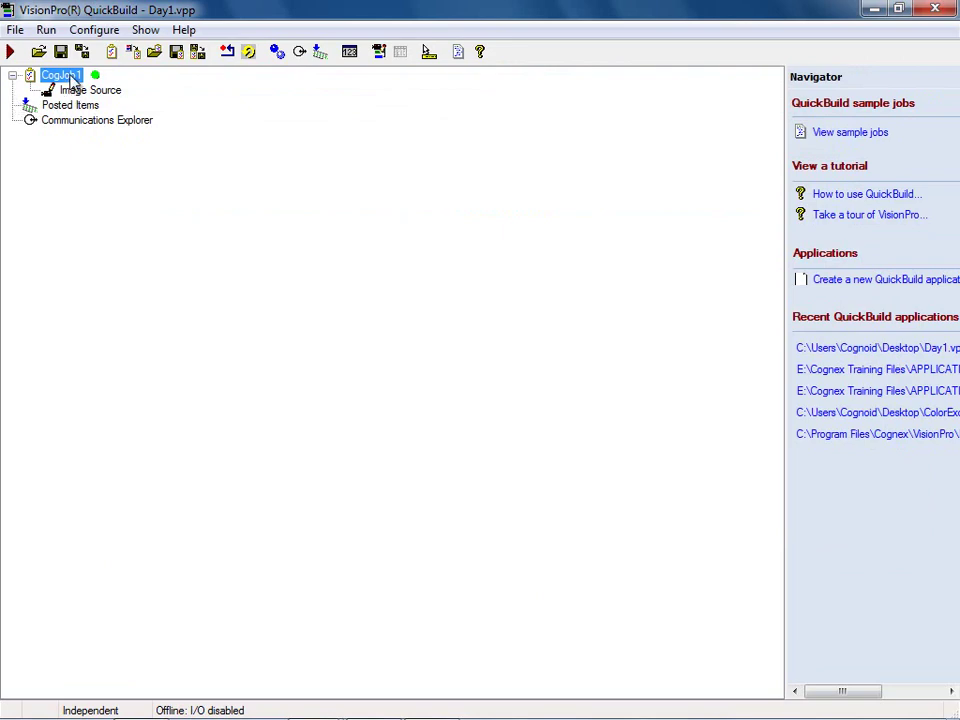
# In CogJob1, post the CamBodyLength and AngleMeasurement CurrentValue inputs
pyautogui.doubleClick(60, 75)
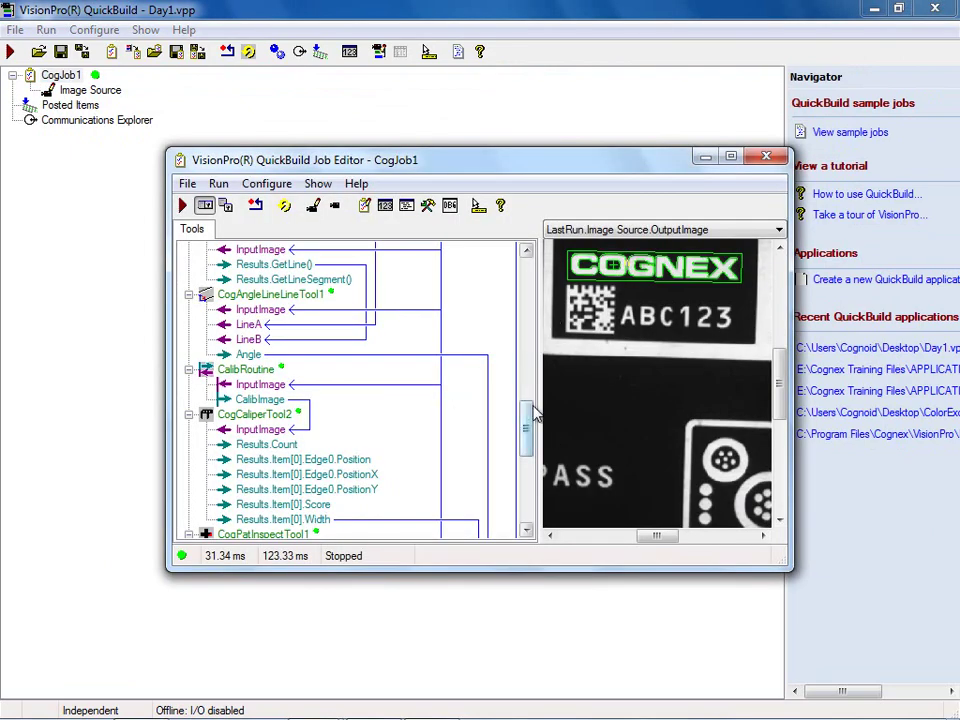
pyautogui.moveTo(531, 418); pyautogui.dragTo(529, 500)
pyautogui.rightClick(422, 489)
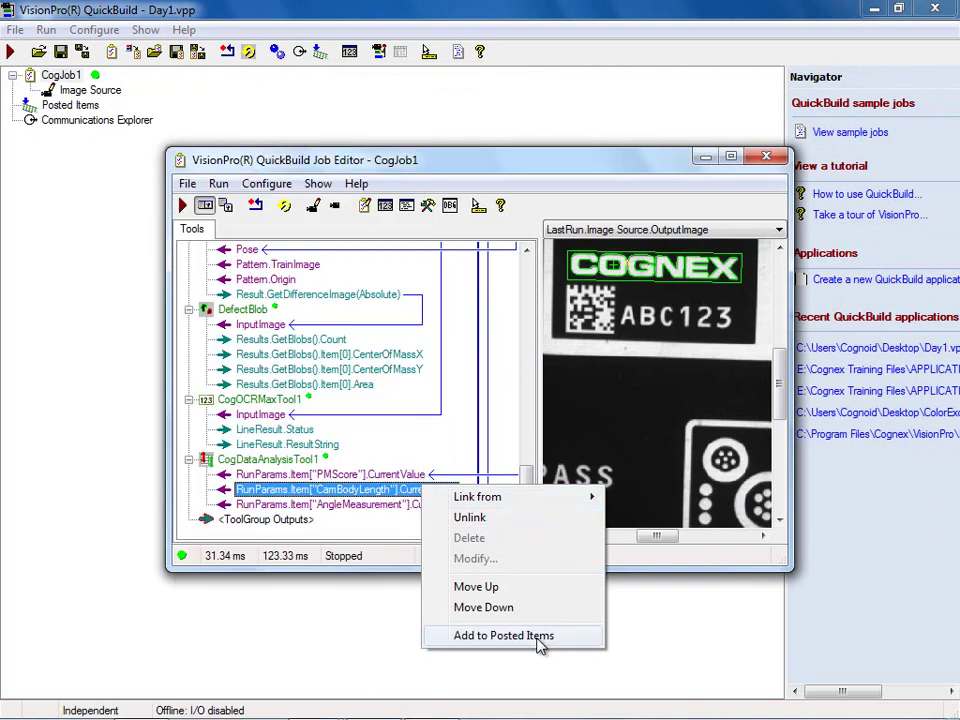
pyautogui.click(540, 637)
pyautogui.click(442, 505)
pyautogui.rightClick(442, 505)
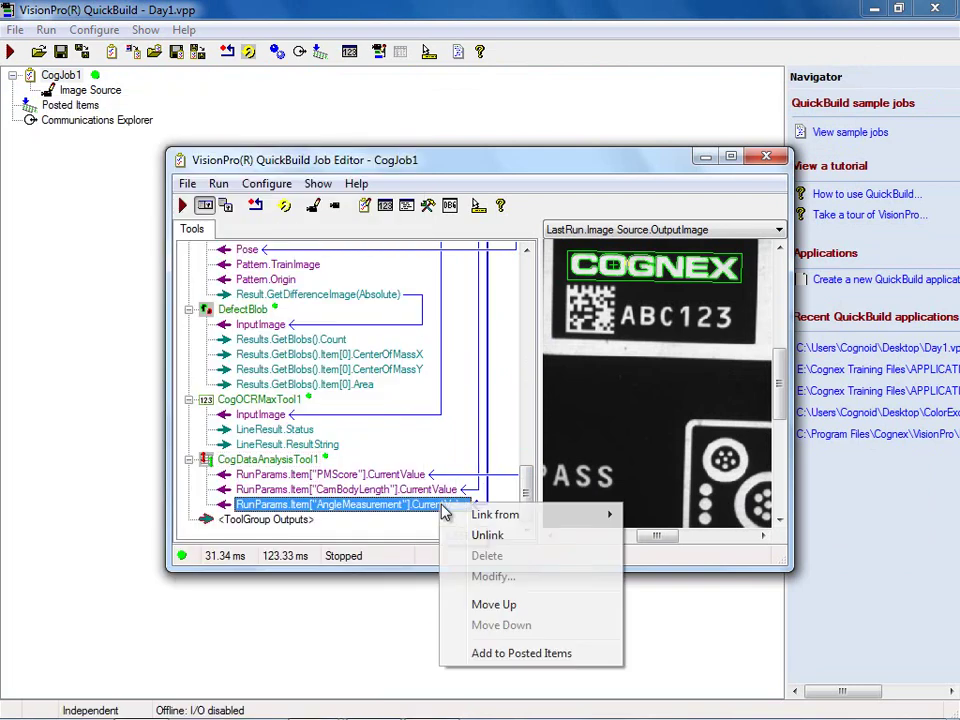
pyautogui.click(541, 655)
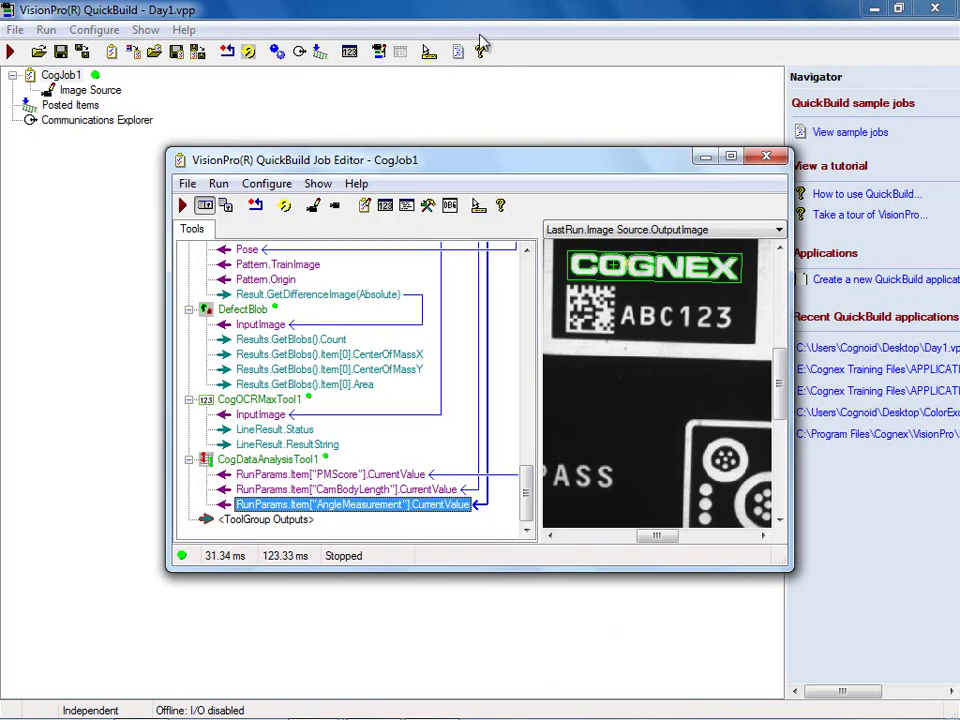
# Review the three posted entries in the widened Configure Posted Items dialog
pyautogui.click(321, 54)
pyautogui.moveTo(489, 561); pyautogui.dragTo(800, 518)
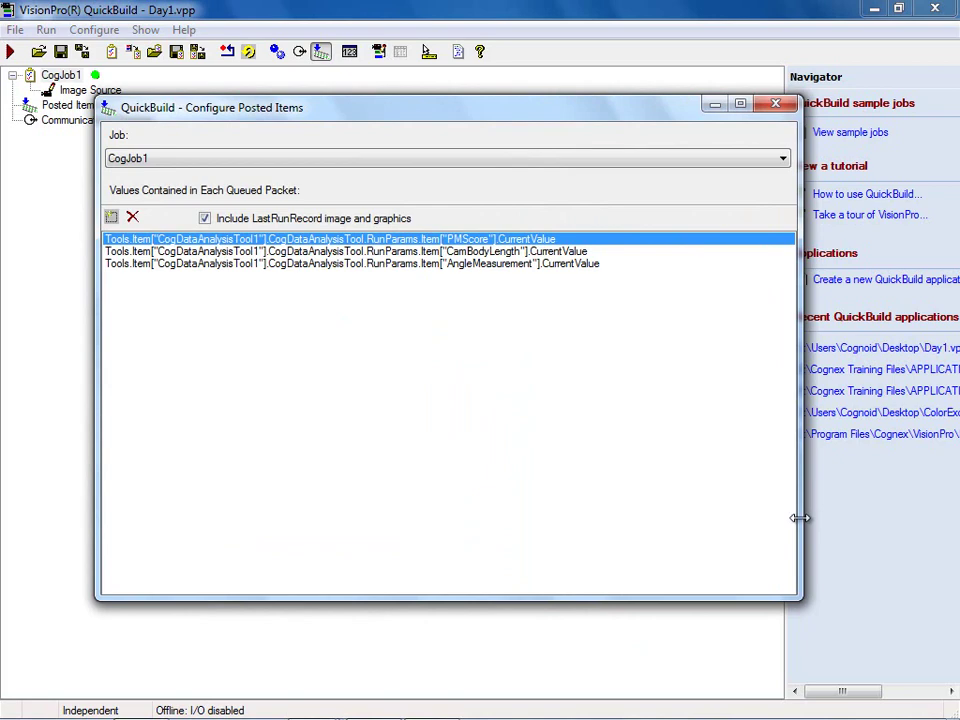
pyautogui.click(778, 104)
# Post DefectBlob's Results.GetBlobs().Count and view all four entries in Configure Posted Items
pyautogui.moveTo(240, 699)
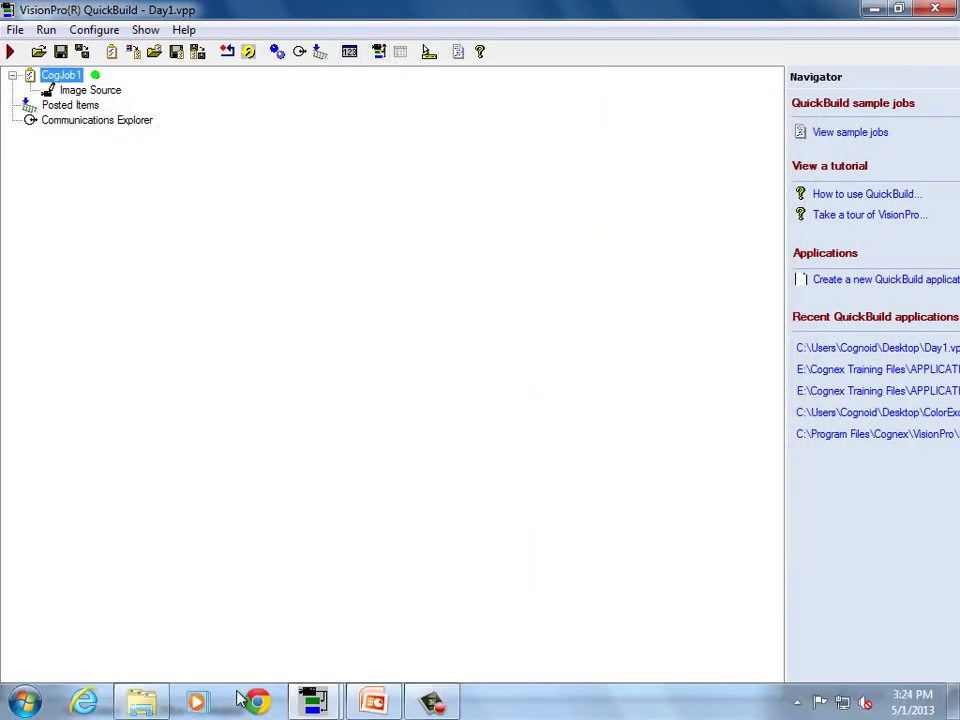
pyautogui.moveTo(313, 704)
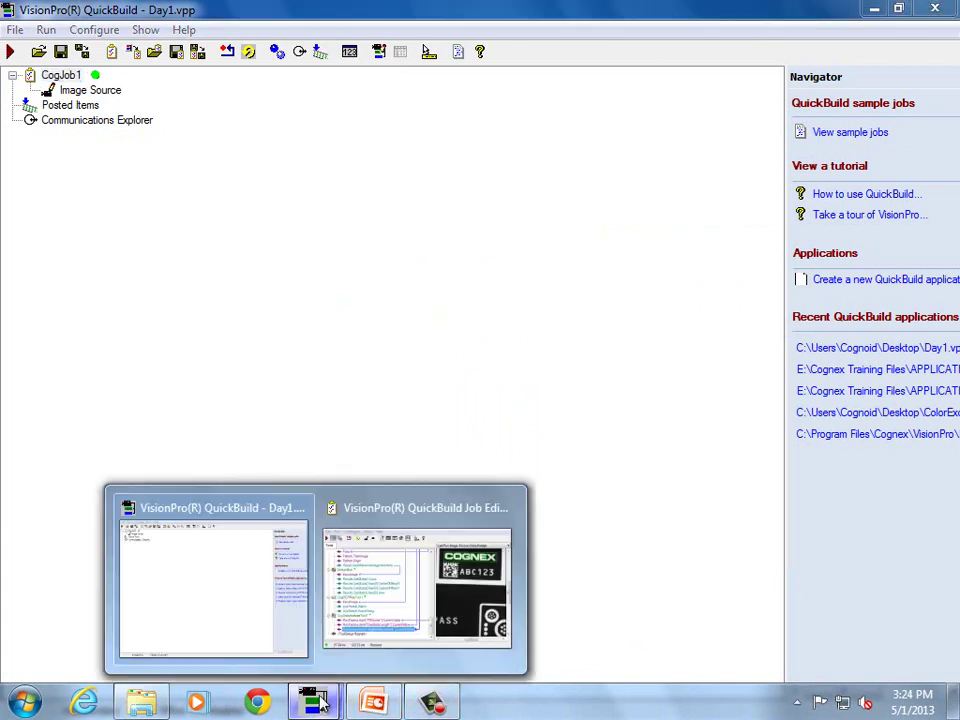
pyautogui.click(416, 585)
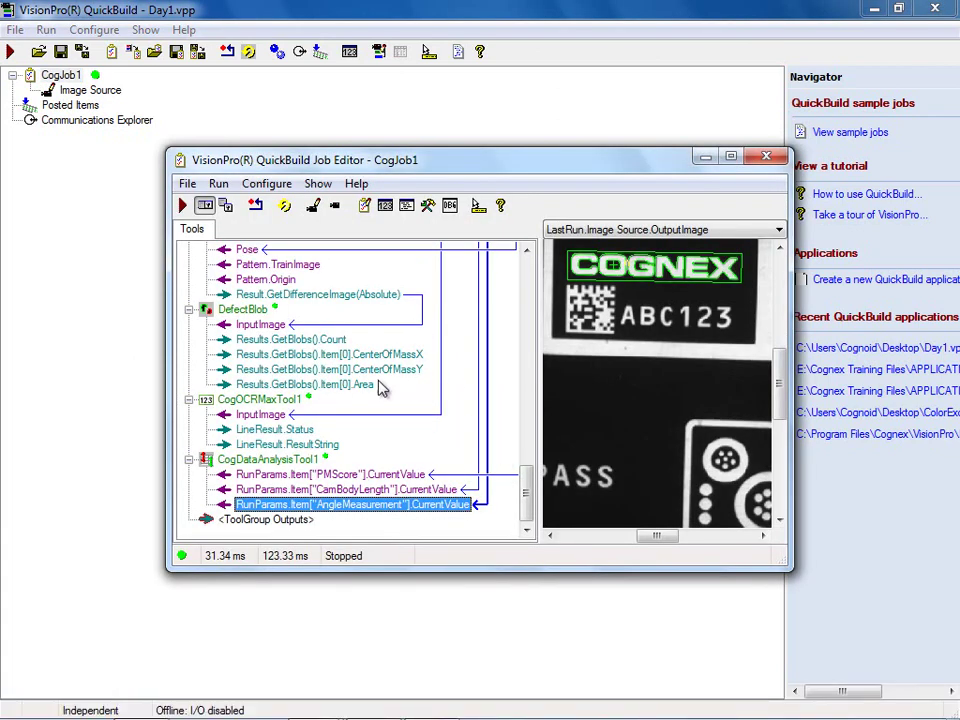
pyautogui.moveTo(337, 345)
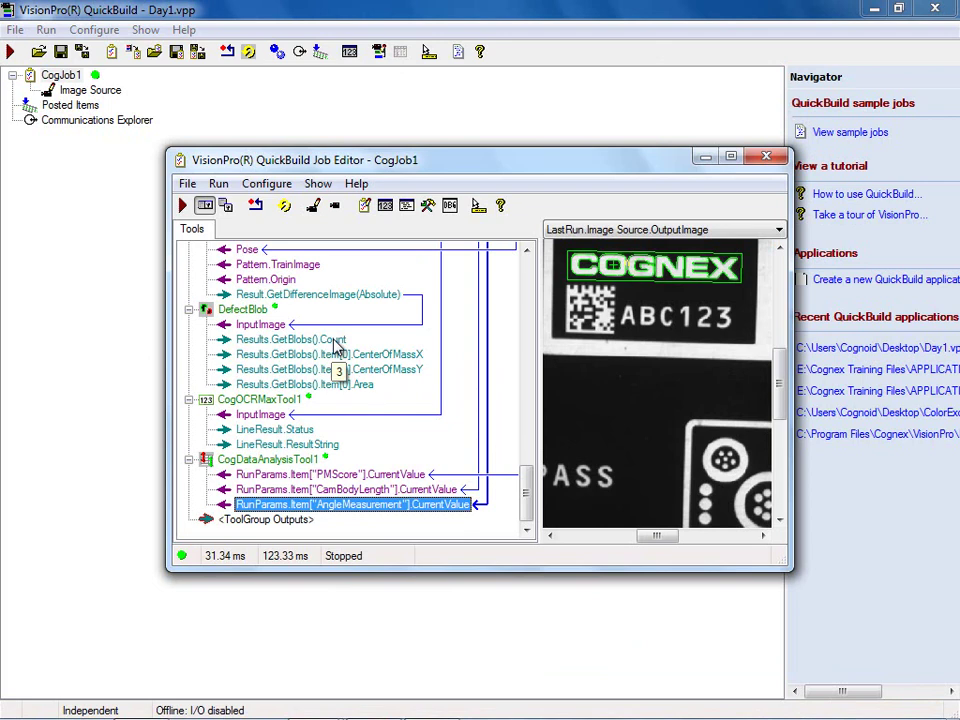
pyautogui.rightClick(337, 345)
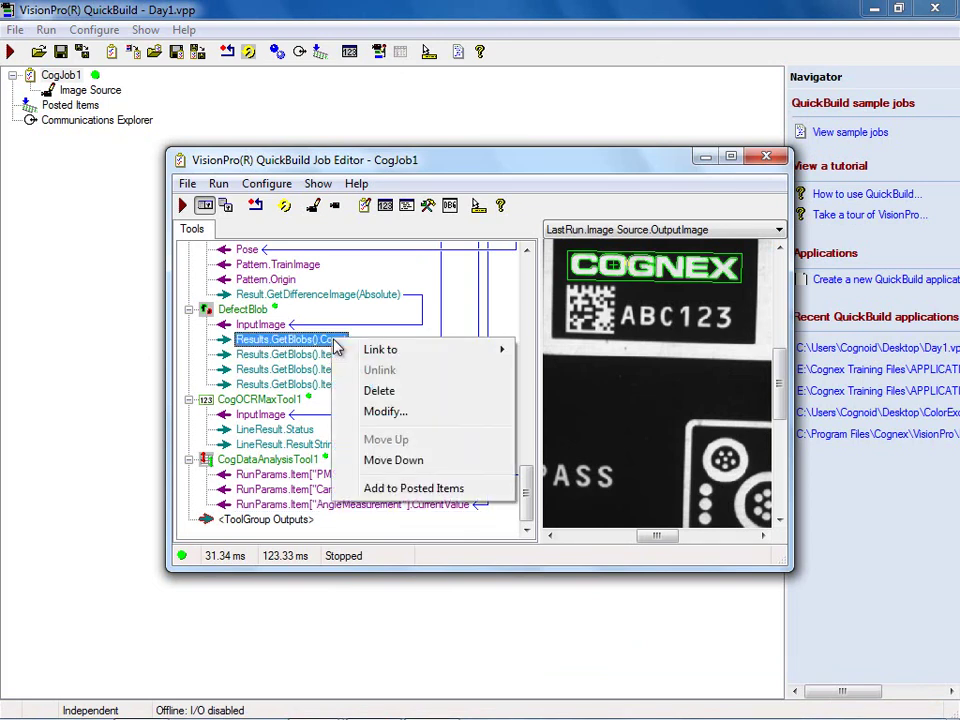
pyautogui.click(433, 490)
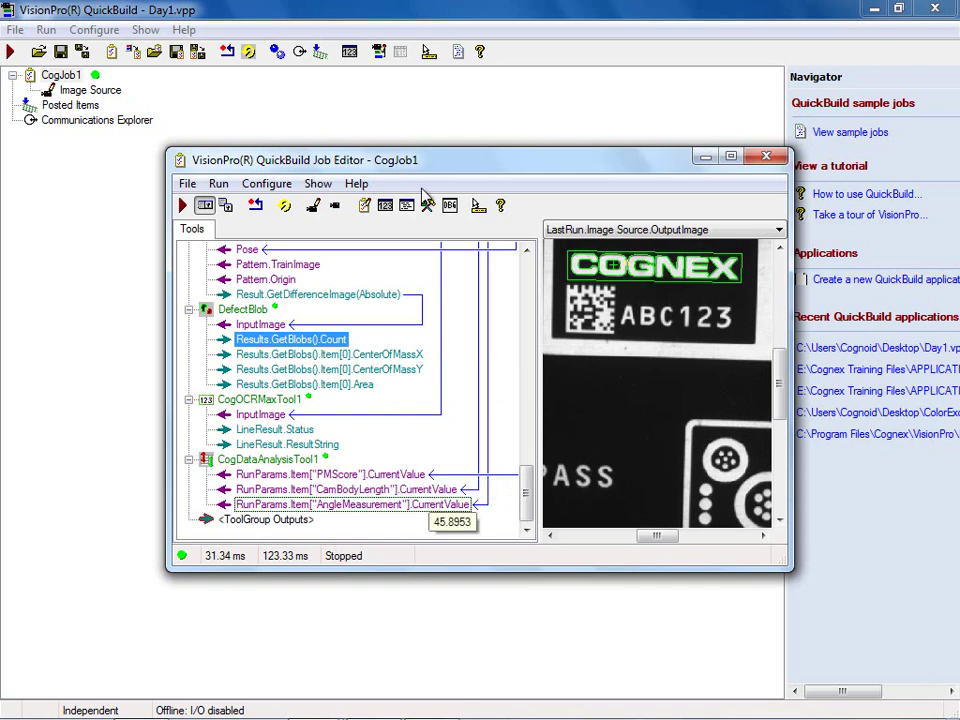
pyautogui.click(320, 52)
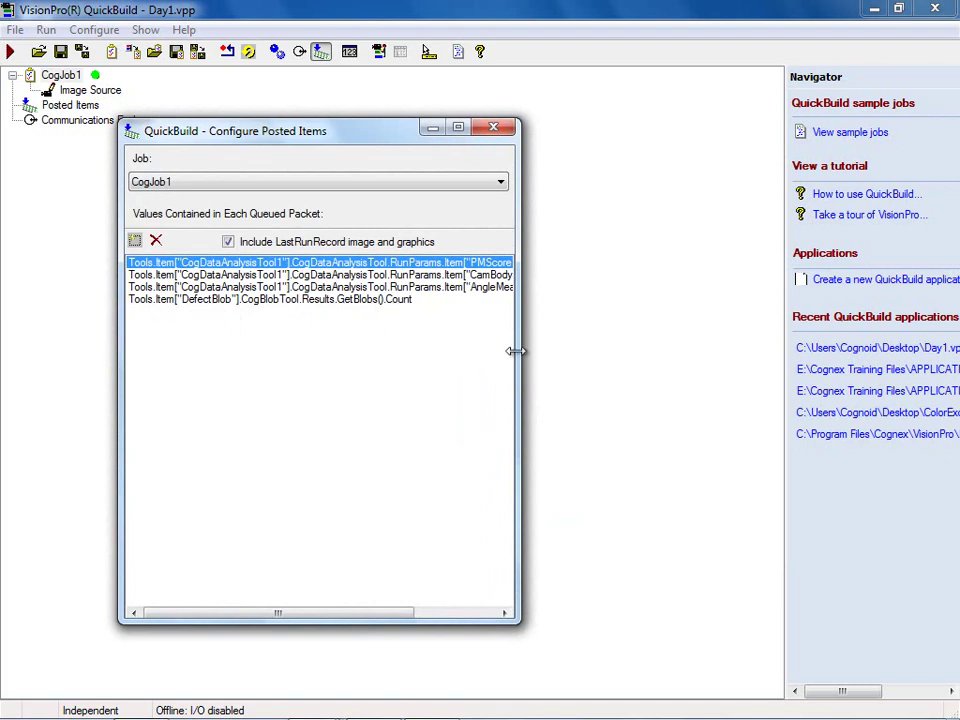
pyautogui.moveTo(515, 349); pyautogui.dragTo(710, 354)
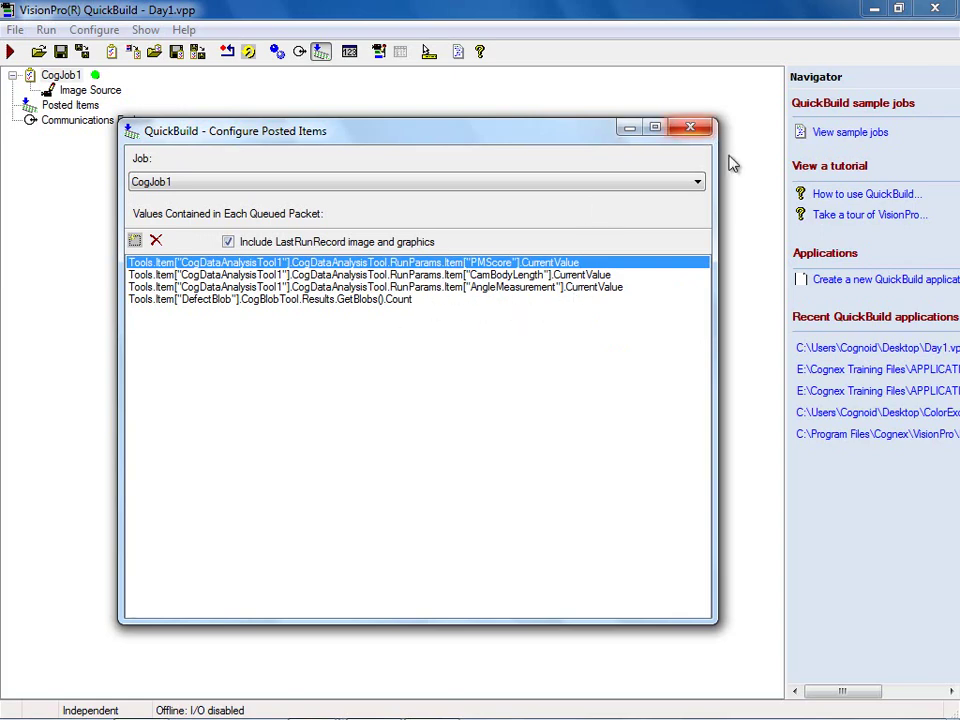
# Close the Configure Posted Items dialog now listing the four posted values
pyautogui.click(690, 130)
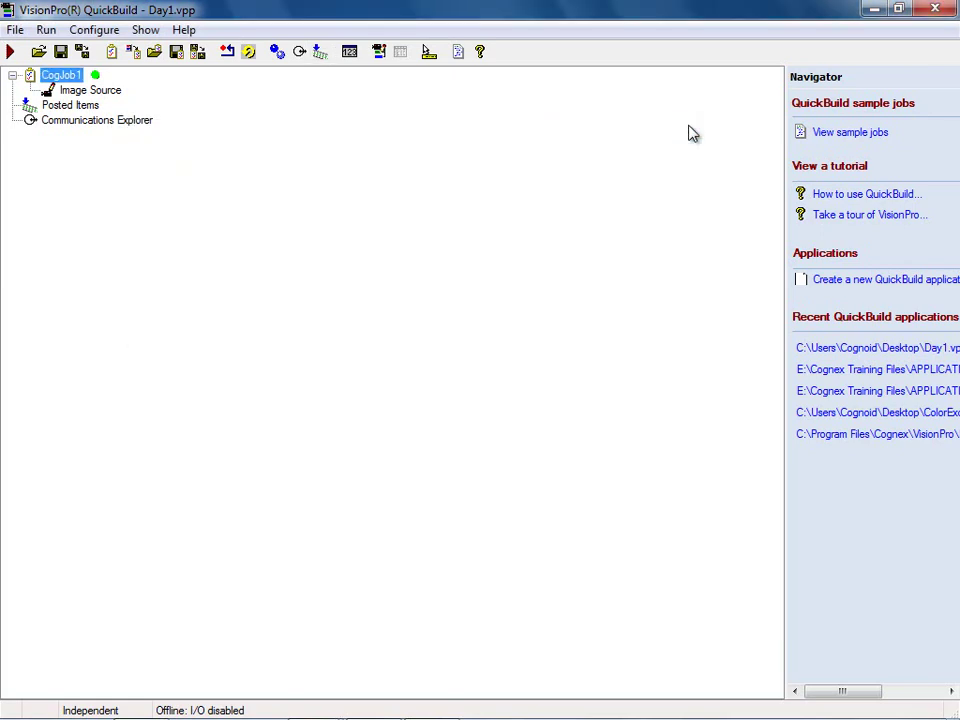
# Drag a CogToolBlock to the end of CogJob1's tree and open CogToolBlock1's editor
pyautogui.doubleClick(72, 80)
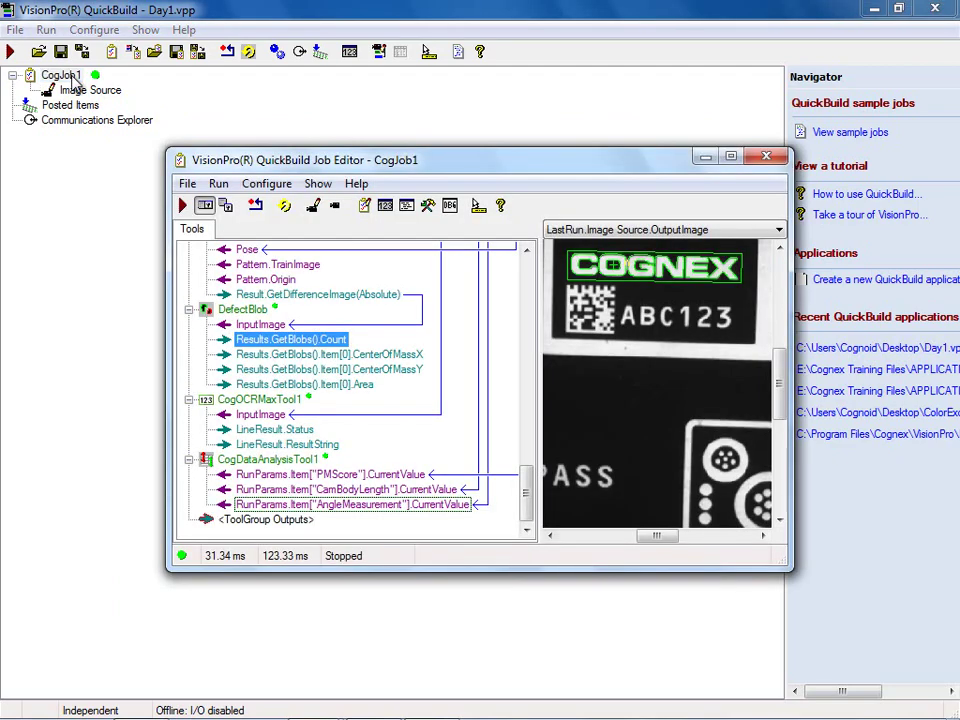
pyautogui.click(731, 156)
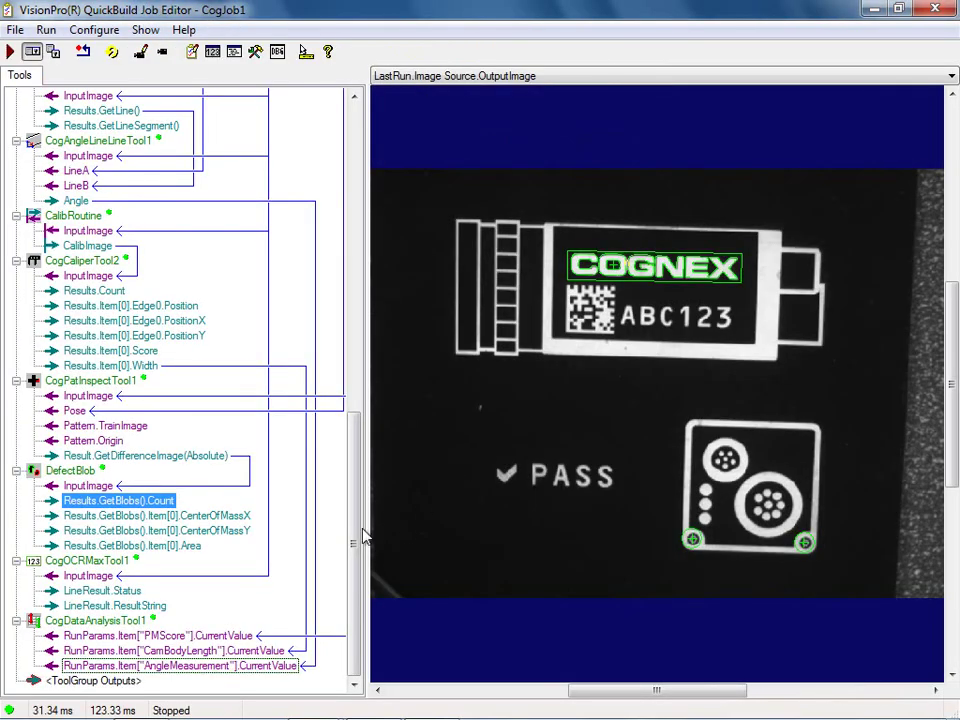
pyautogui.moveTo(348, 390)
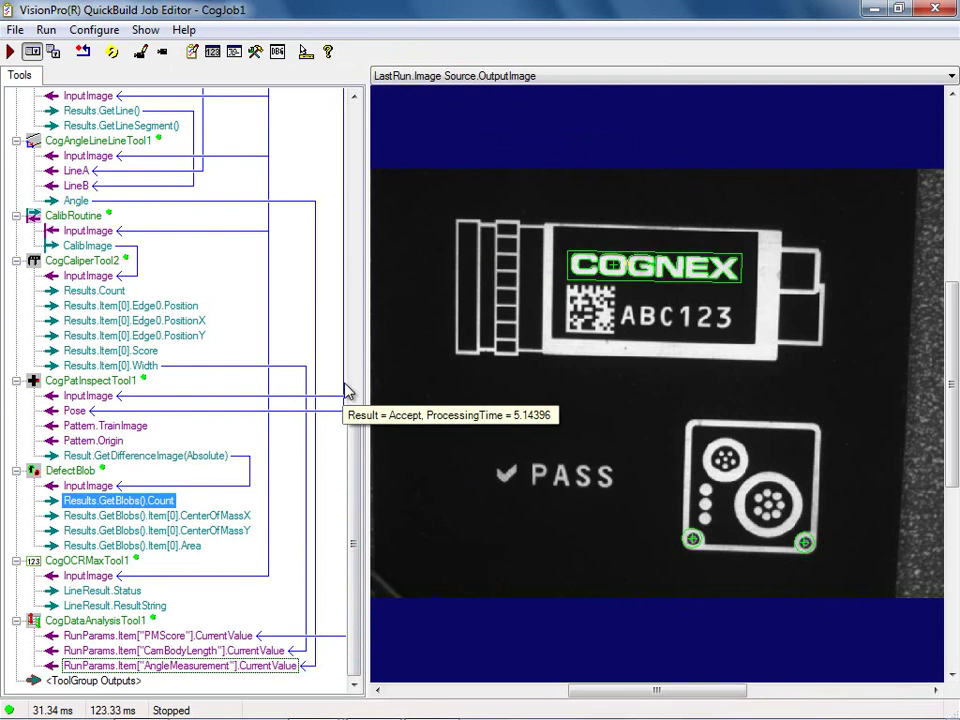
pyautogui.click(255, 55)
pyautogui.moveTo(93, 18); pyautogui.dragTo(533, 28)
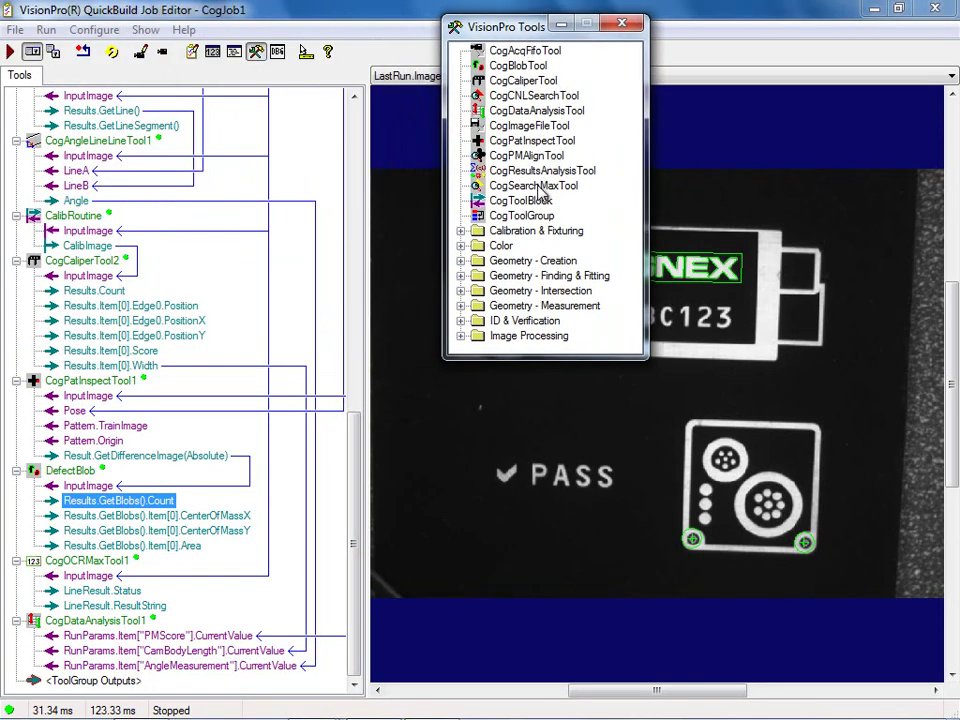
pyautogui.moveTo(538, 205); pyautogui.dragTo(150, 680)
pyautogui.click(622, 23)
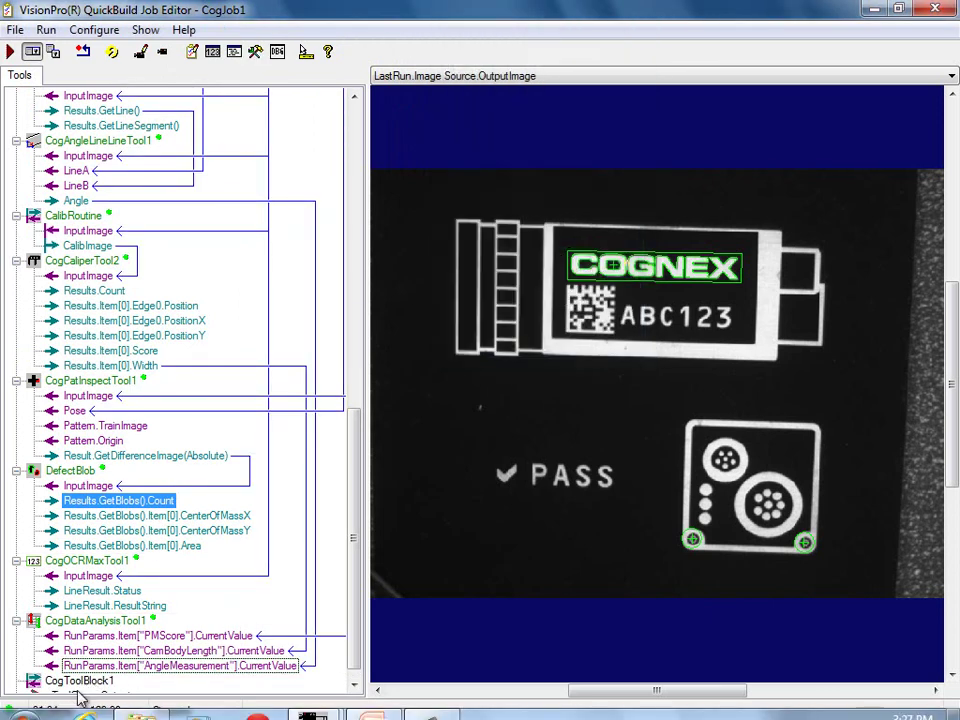
pyautogui.doubleClick(80, 680)
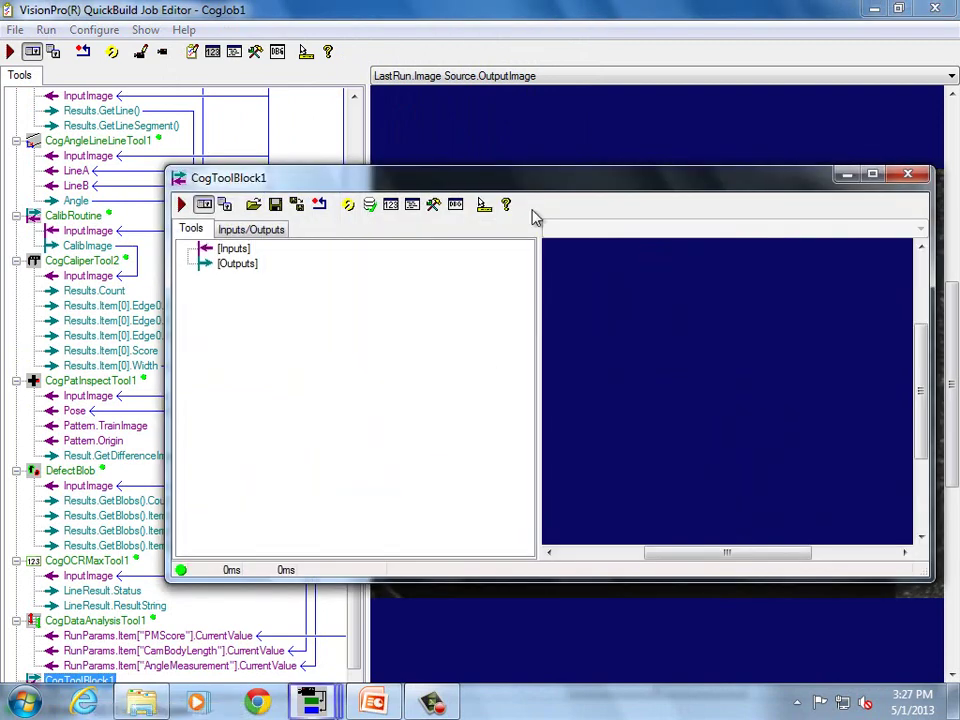
# Add a CogImage8Grey input to CogToolBlock1 and rename it InputImage
pyautogui.click(232, 231)
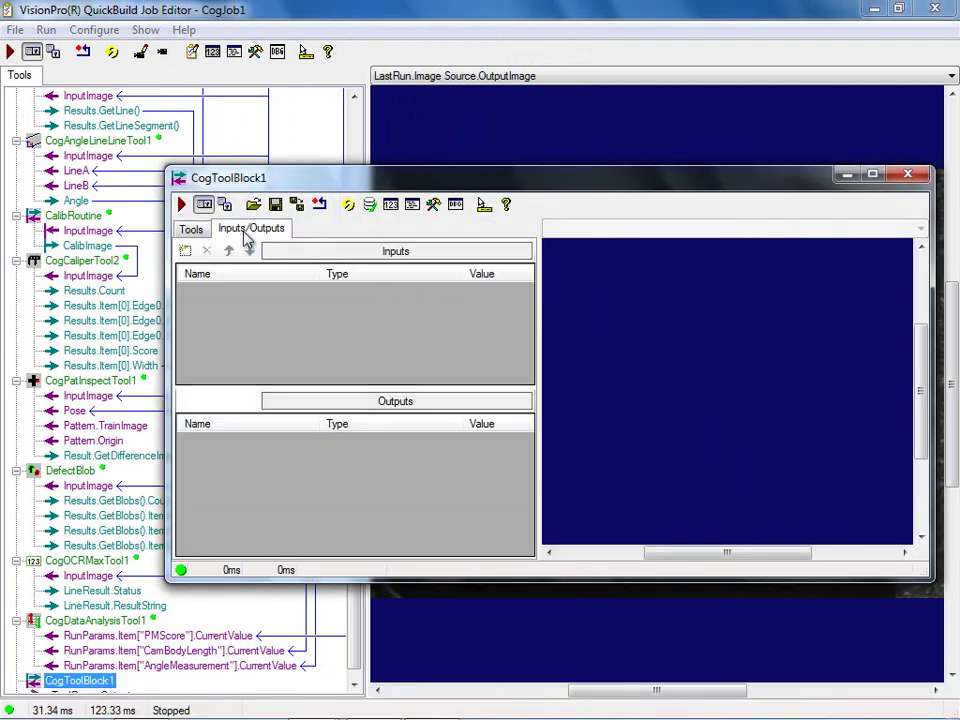
pyautogui.click(186, 253)
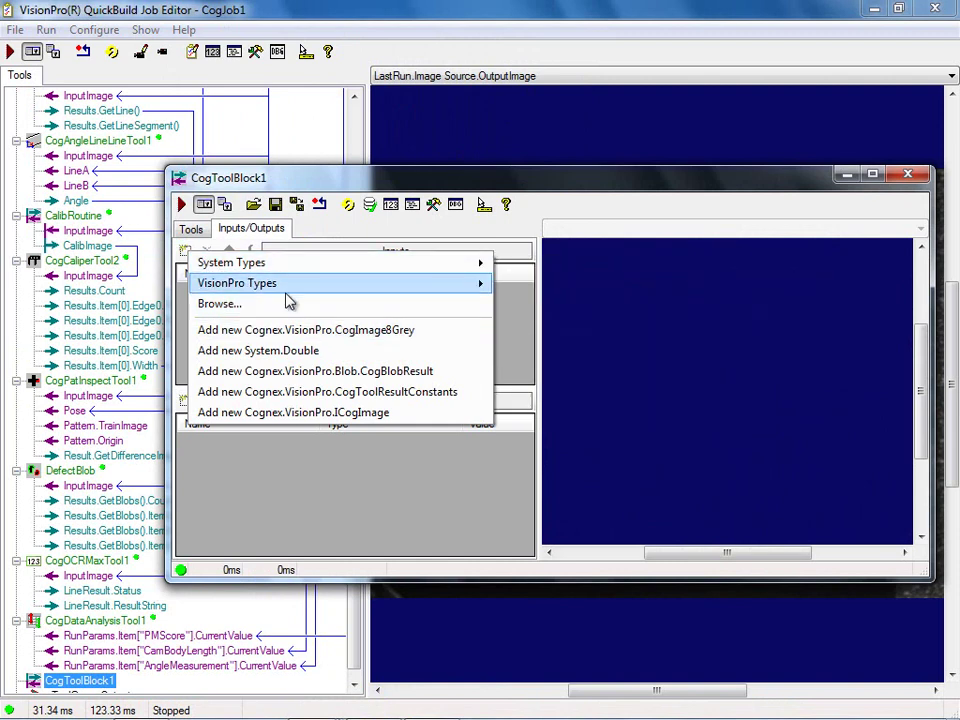
pyautogui.moveTo(286, 294)
pyautogui.click(614, 285)
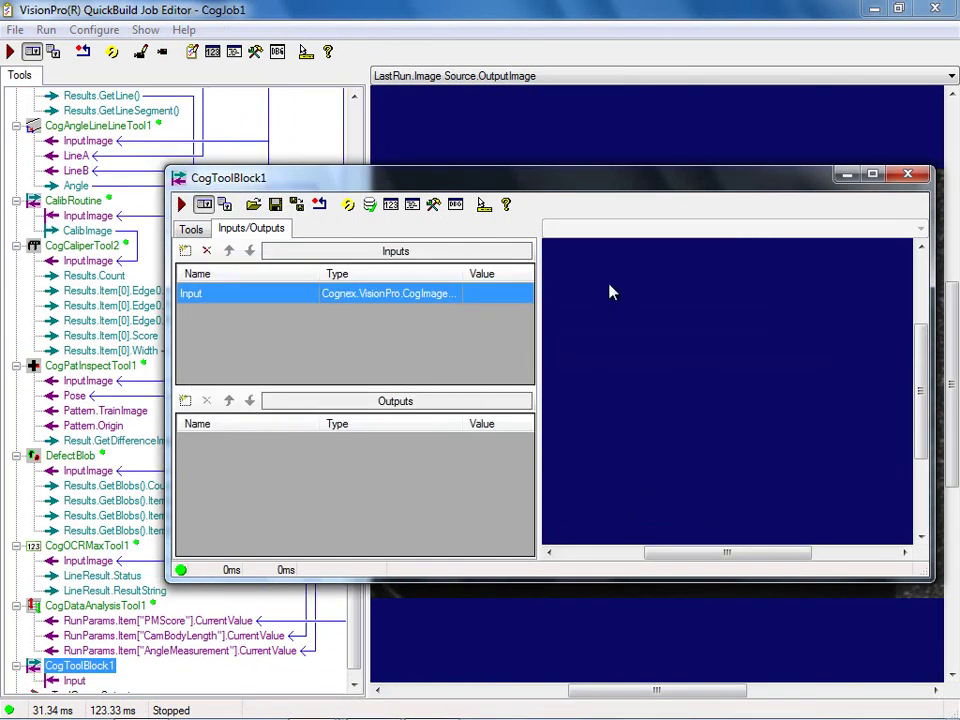
pyautogui.click(214, 290)
pyautogui.click(214, 291)
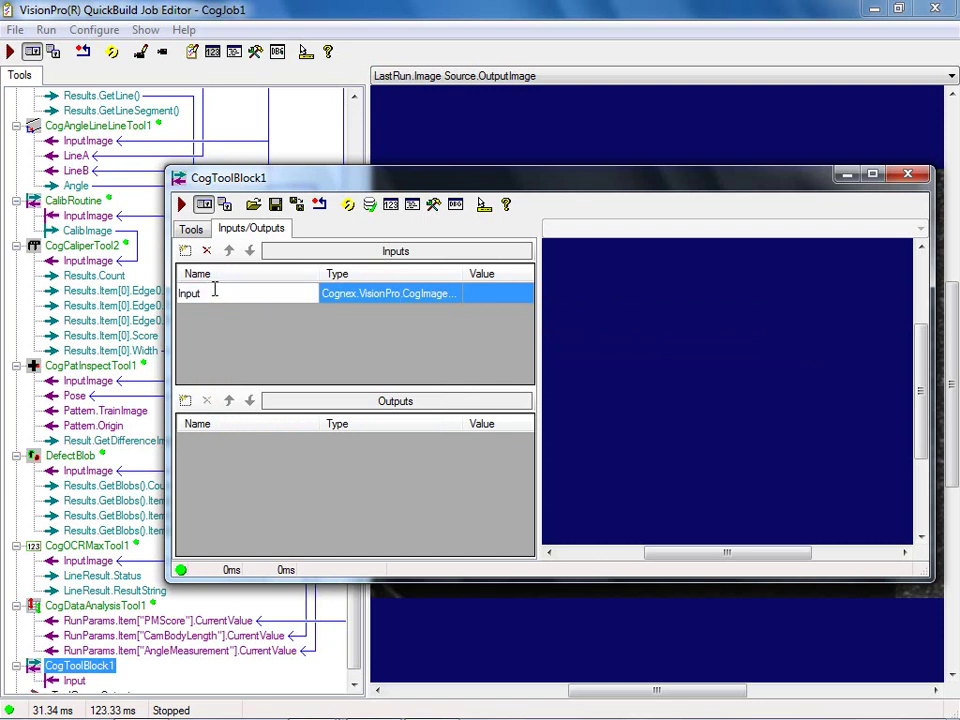
pyautogui.write('Image')
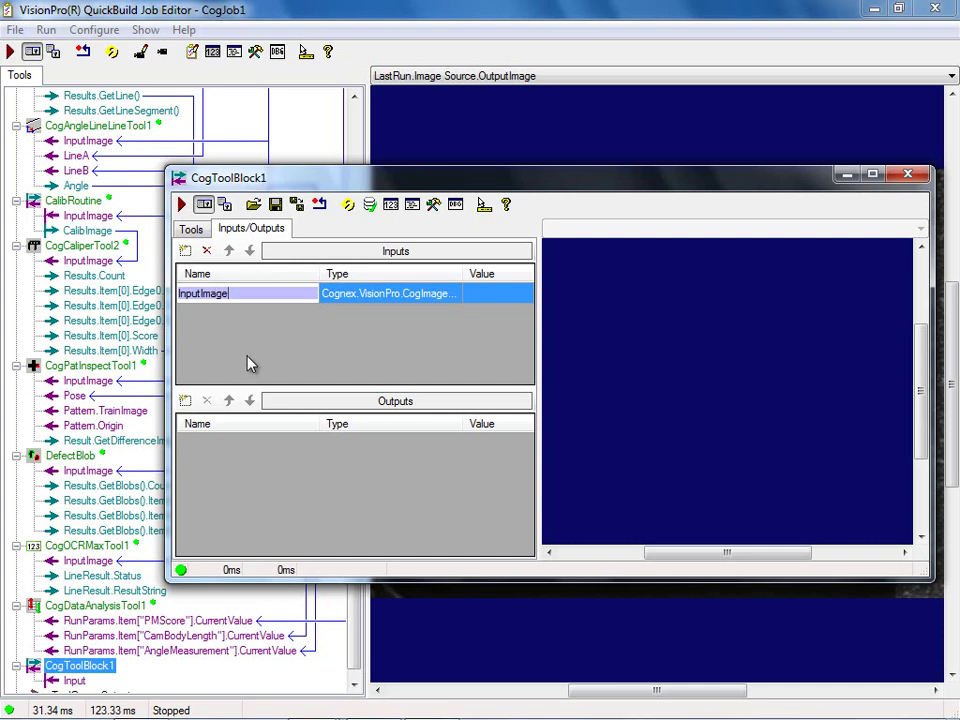
pyautogui.press('Return')
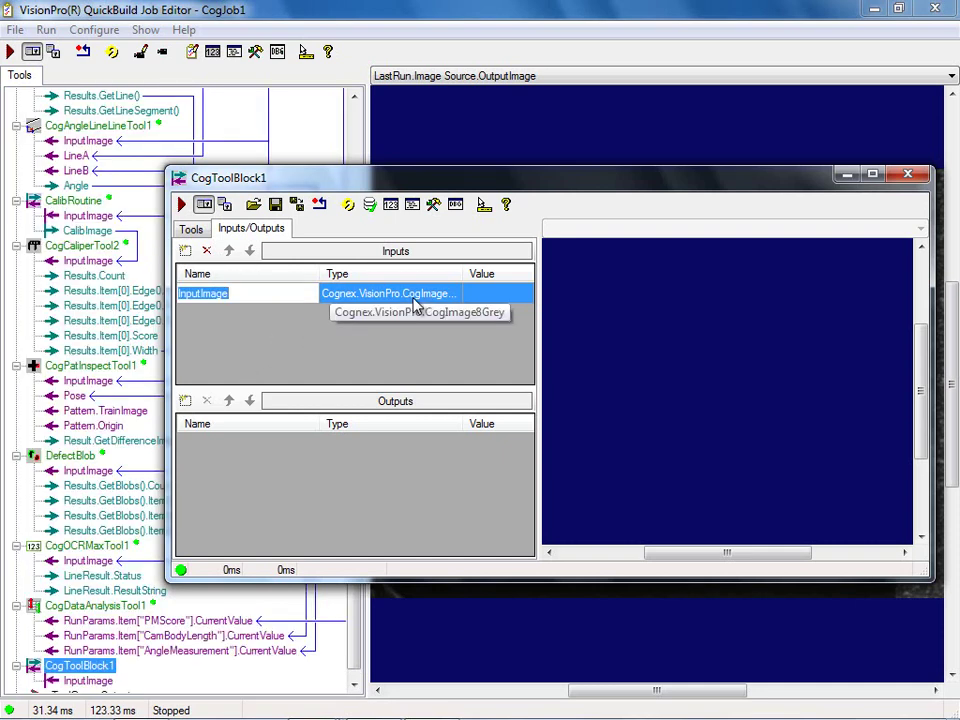
pyautogui.click(92, 681)
# Link InputImage to Image Source.OutputImage and run the block to show the 658x492 image
pyautogui.rightClick(92, 681)
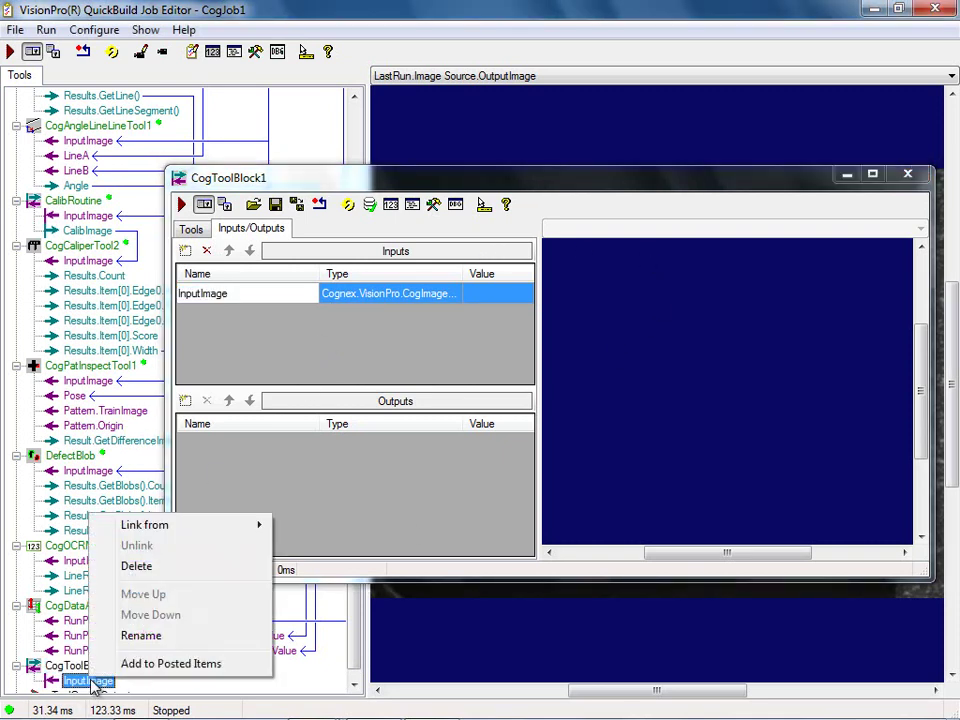
pyautogui.moveTo(198, 537)
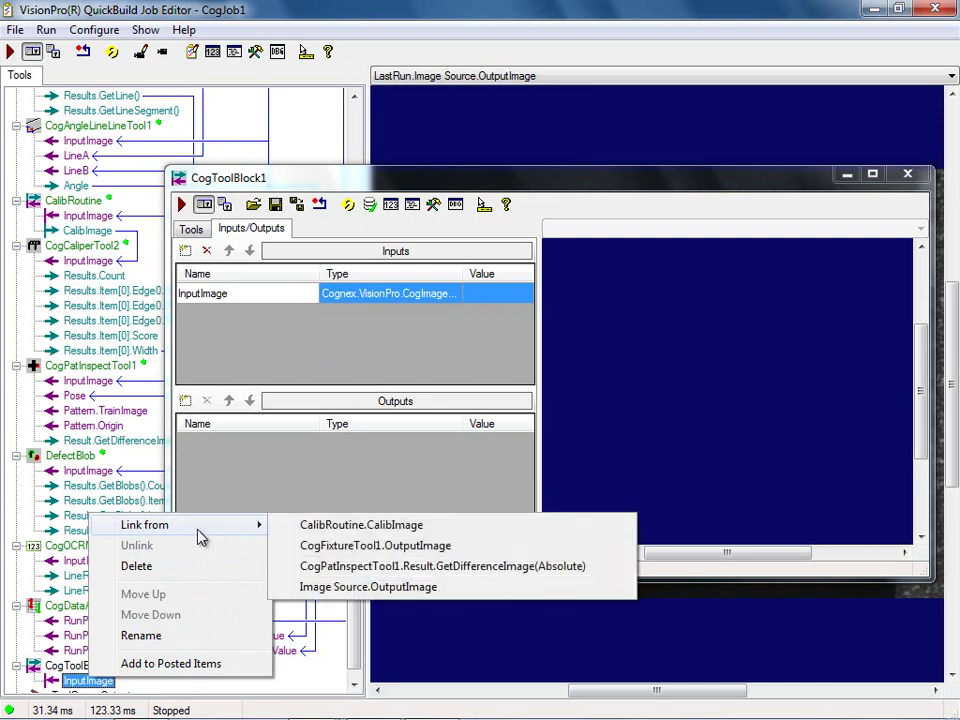
pyautogui.click(366, 588)
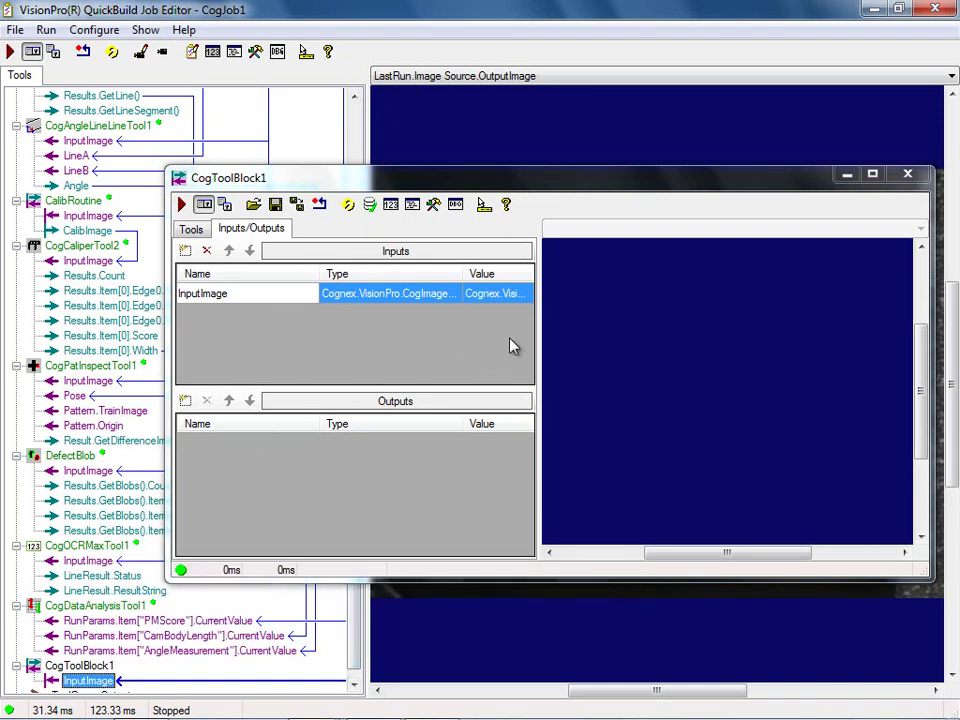
pyautogui.click(191, 228)
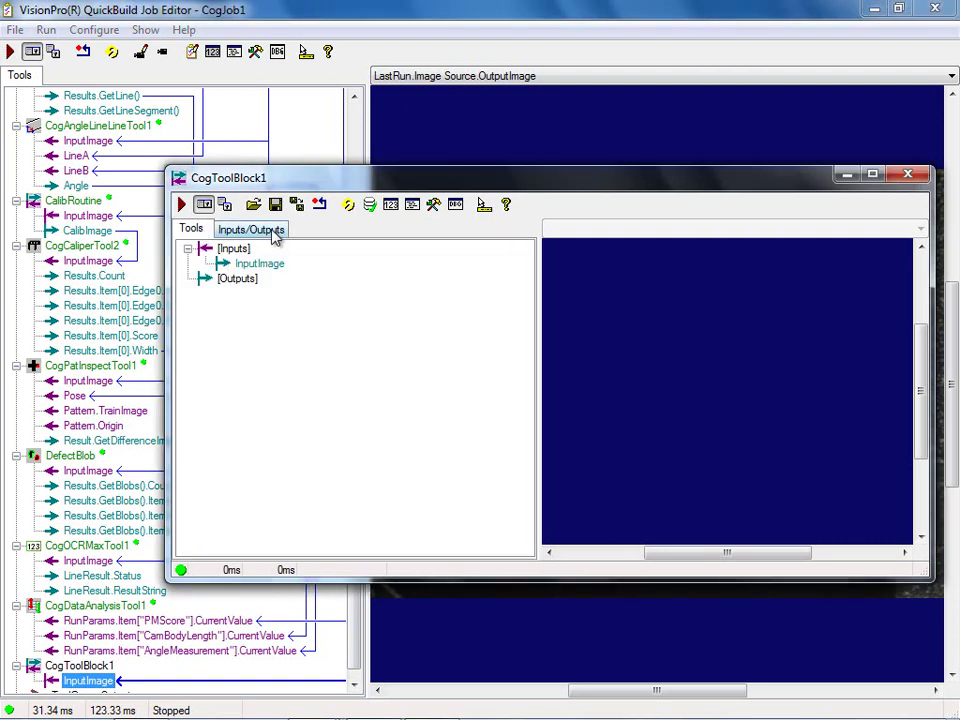
pyautogui.click(182, 205)
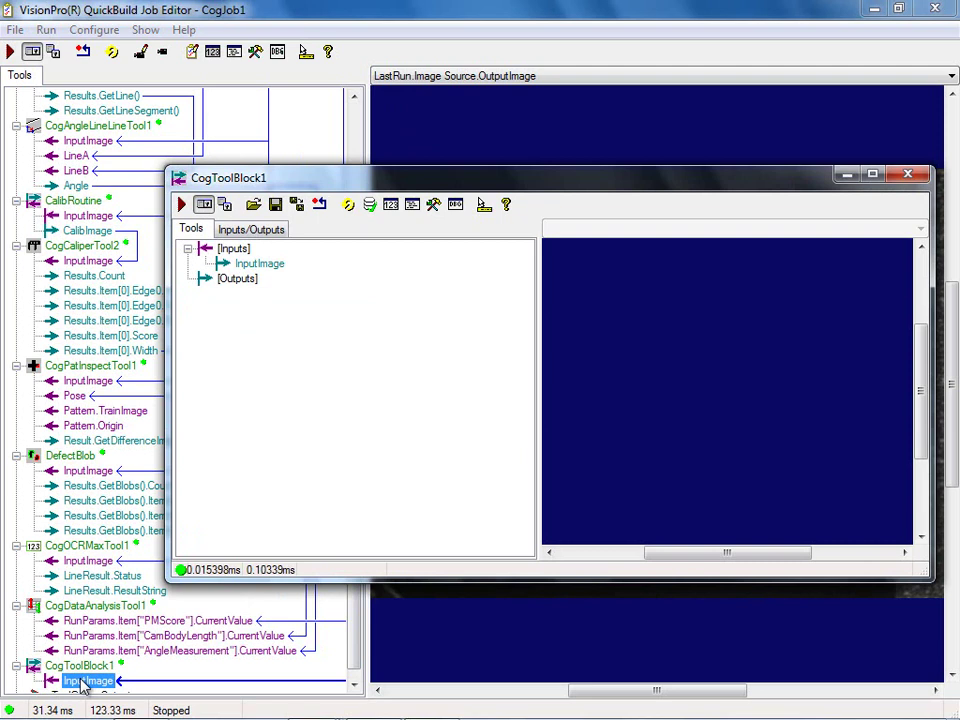
pyautogui.click(262, 264)
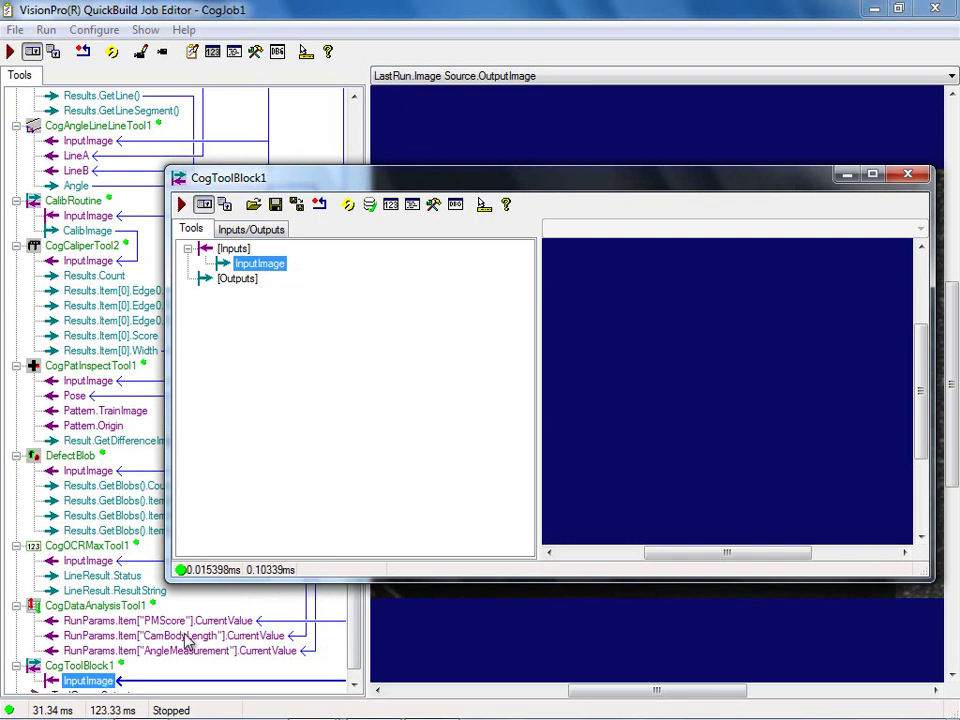
pyautogui.moveTo(266, 266)
# Add CogPMAlignTool1, link its input to [Inputs].InputImage, and run the block
pyautogui.click(434, 205)
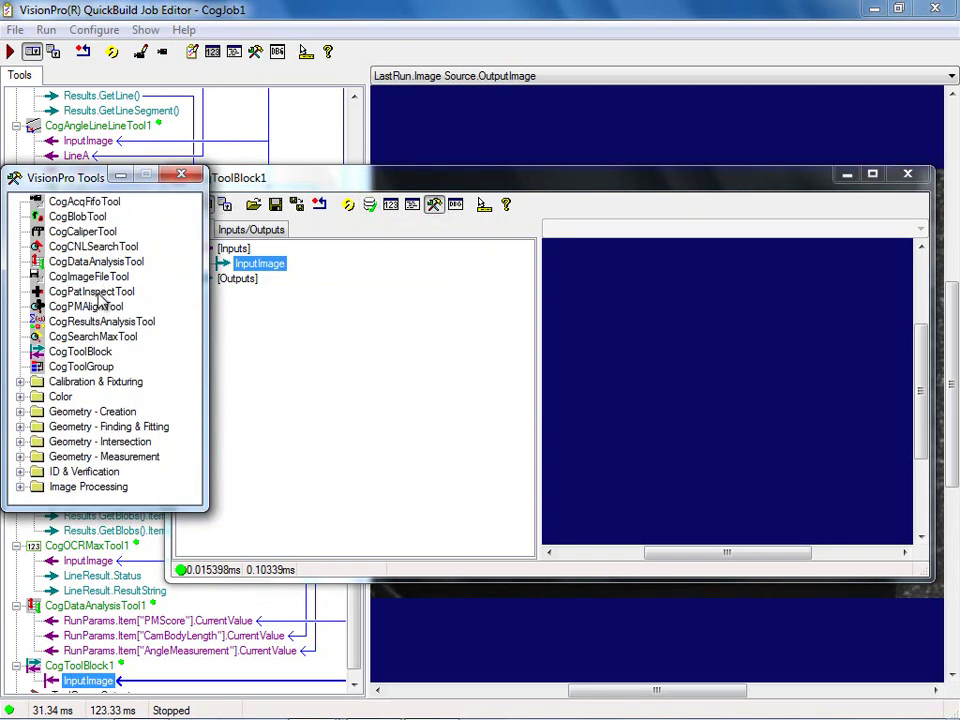
pyautogui.moveTo(99, 306); pyautogui.dragTo(283, 291)
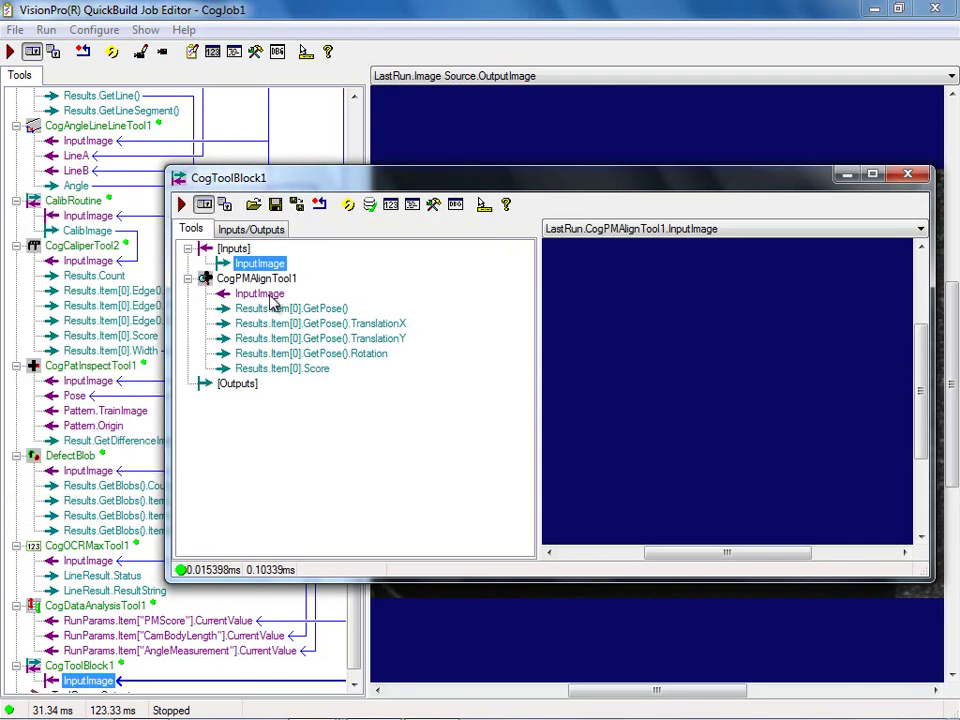
pyautogui.click(258, 294)
pyautogui.rightClick(258, 294)
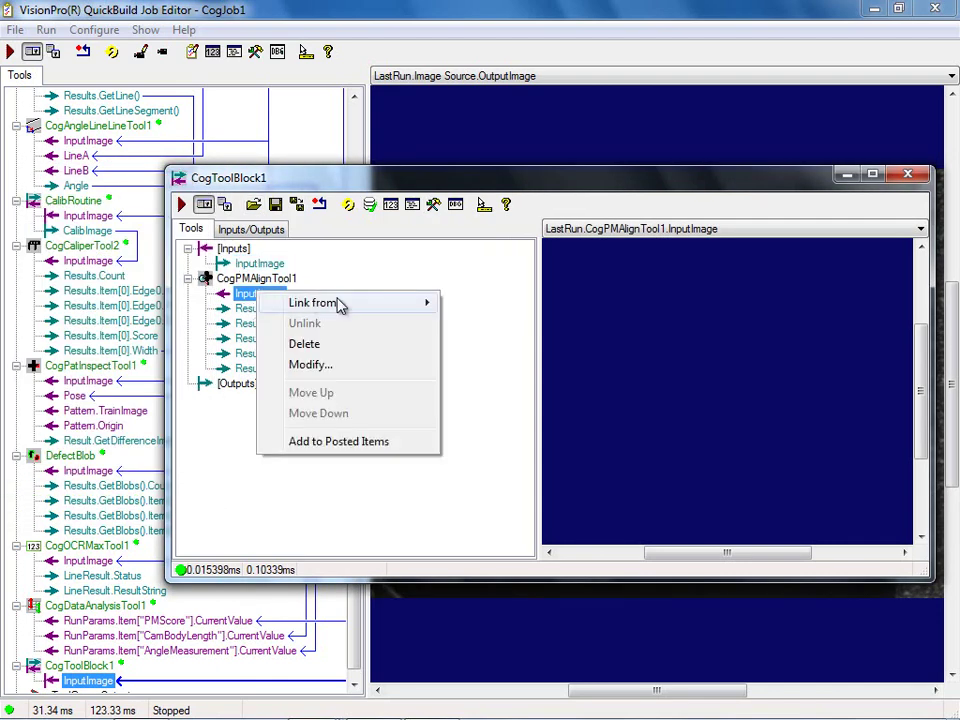
pyautogui.moveTo(340, 305)
pyautogui.click(470, 302)
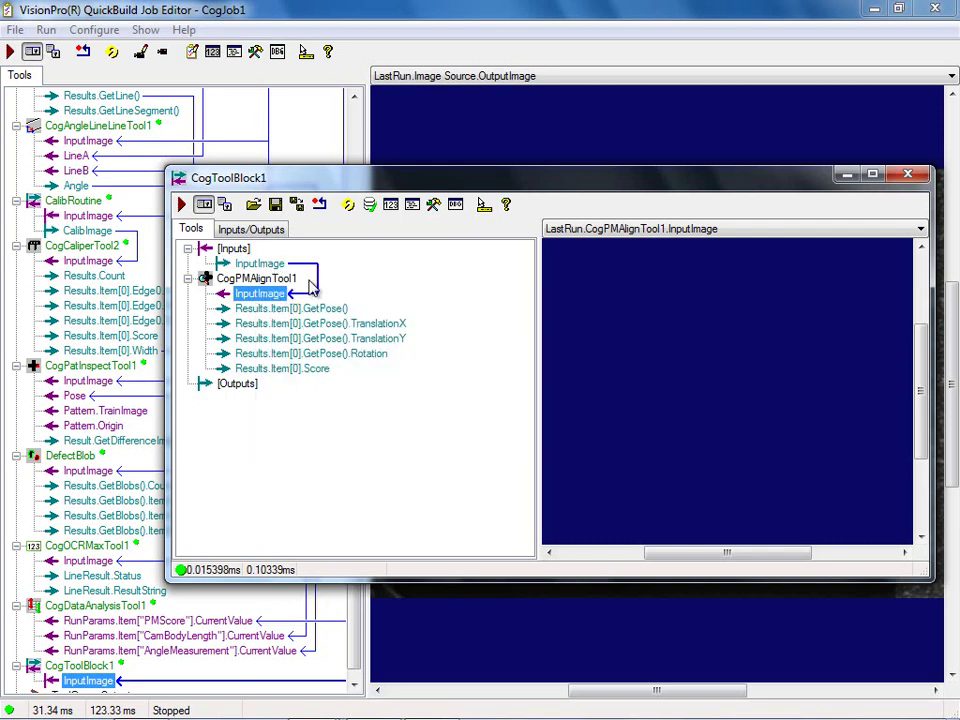
pyautogui.click(181, 205)
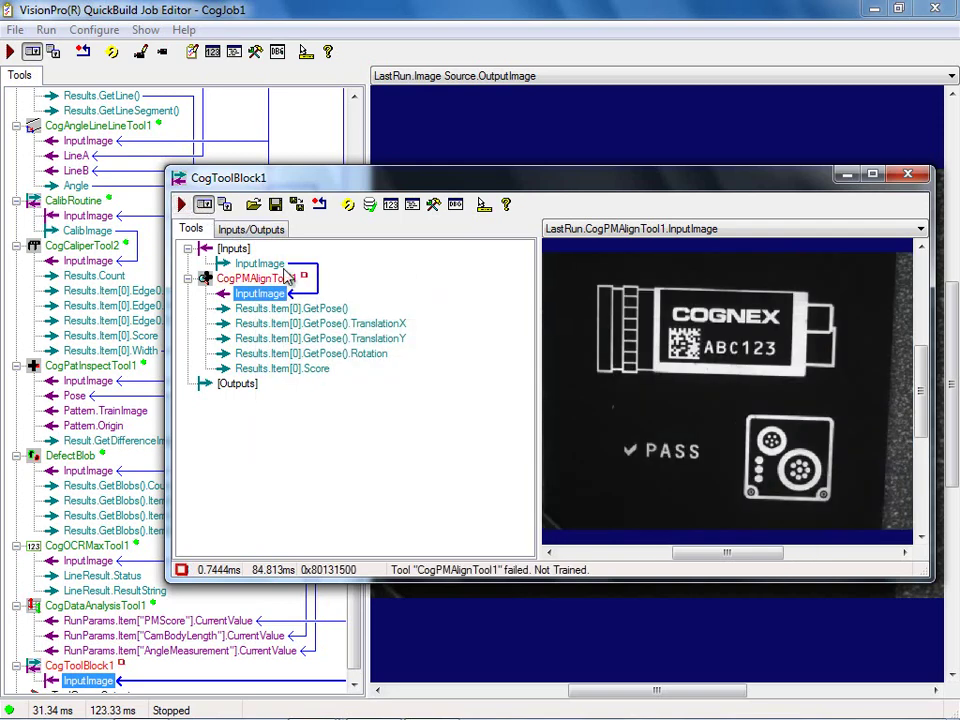
pyautogui.click(272, 279)
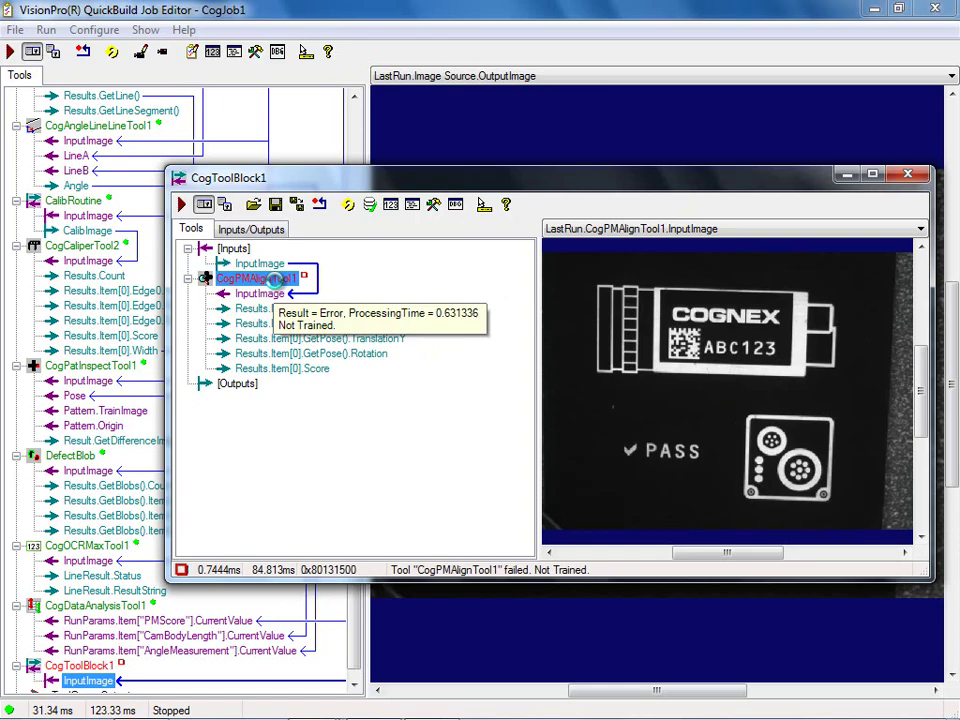
# Grab the current image as CogPMAlignTool1's train image and fit the train region around PASS
pyautogui.doubleClick(272, 279)
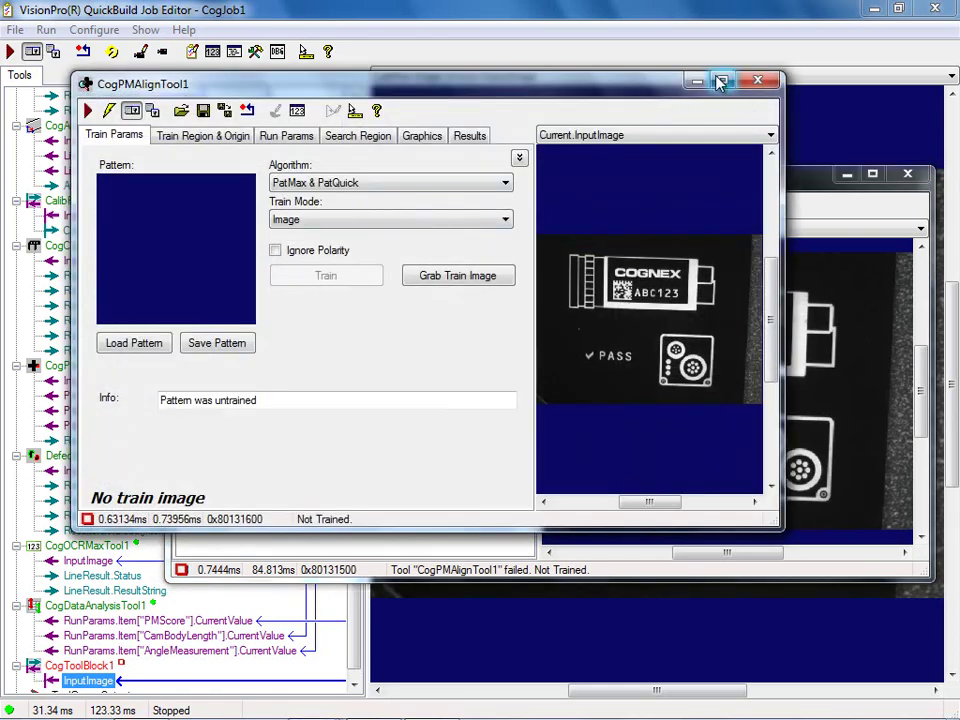
pyautogui.click(720, 82)
pyautogui.click(381, 203)
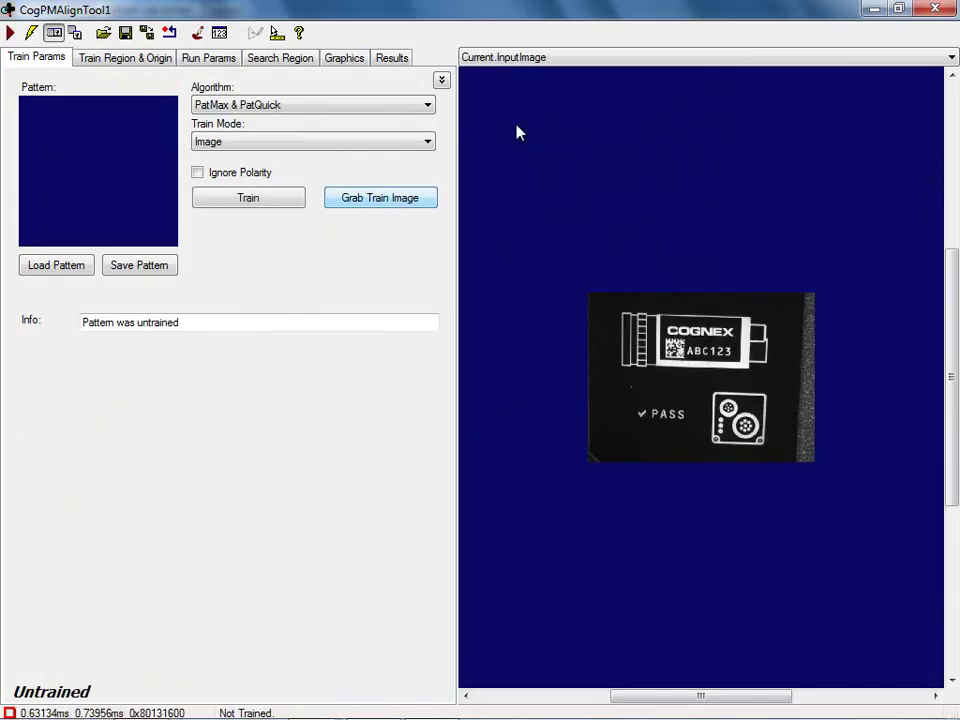
pyautogui.click(561, 58)
pyautogui.click(549, 88)
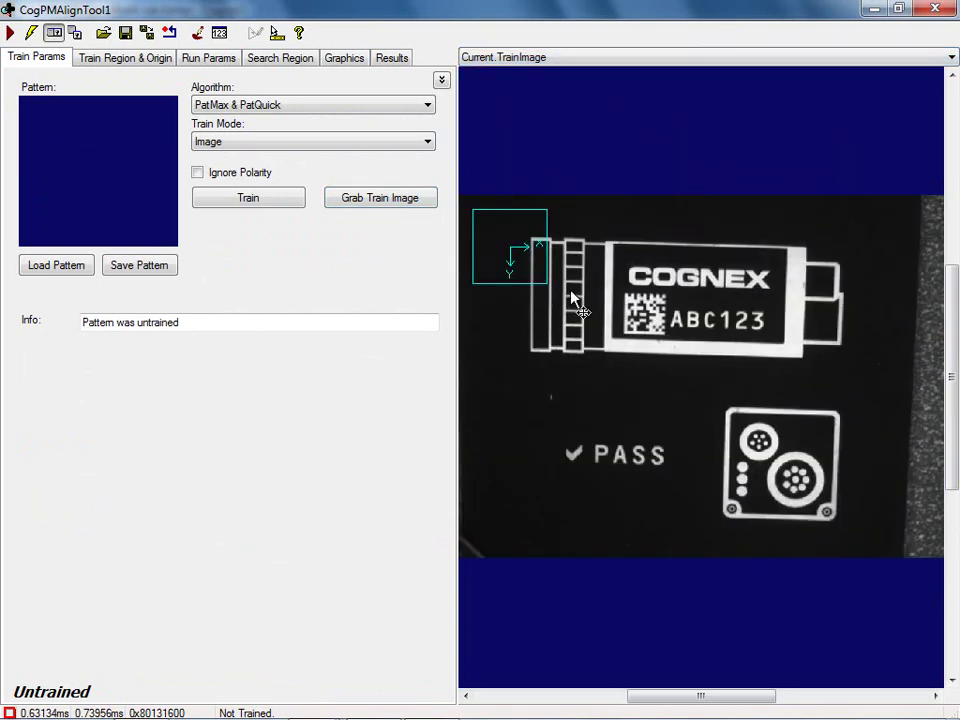
pyautogui.moveTo(540, 221); pyautogui.dragTo(646, 443)
pyautogui.moveTo(664, 514); pyautogui.dragTo(671, 470)
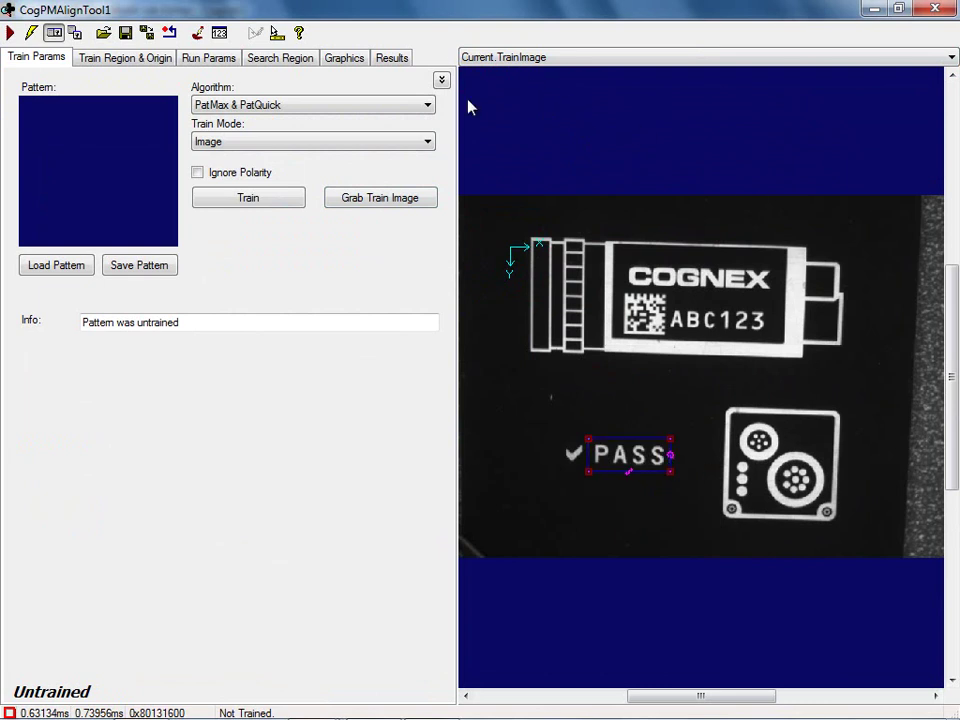
# Centre the pattern origin in the region, train the PASS pattern, and close the editor
pyautogui.click(128, 57)
pyautogui.click(357, 358)
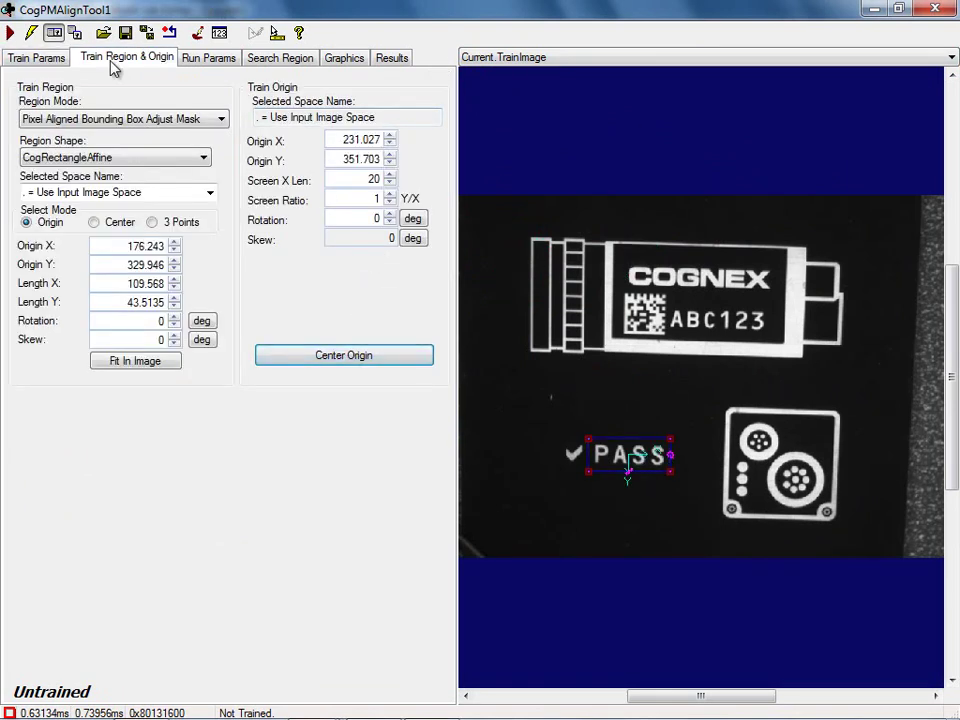
pyautogui.click(42, 57)
pyautogui.click(256, 201)
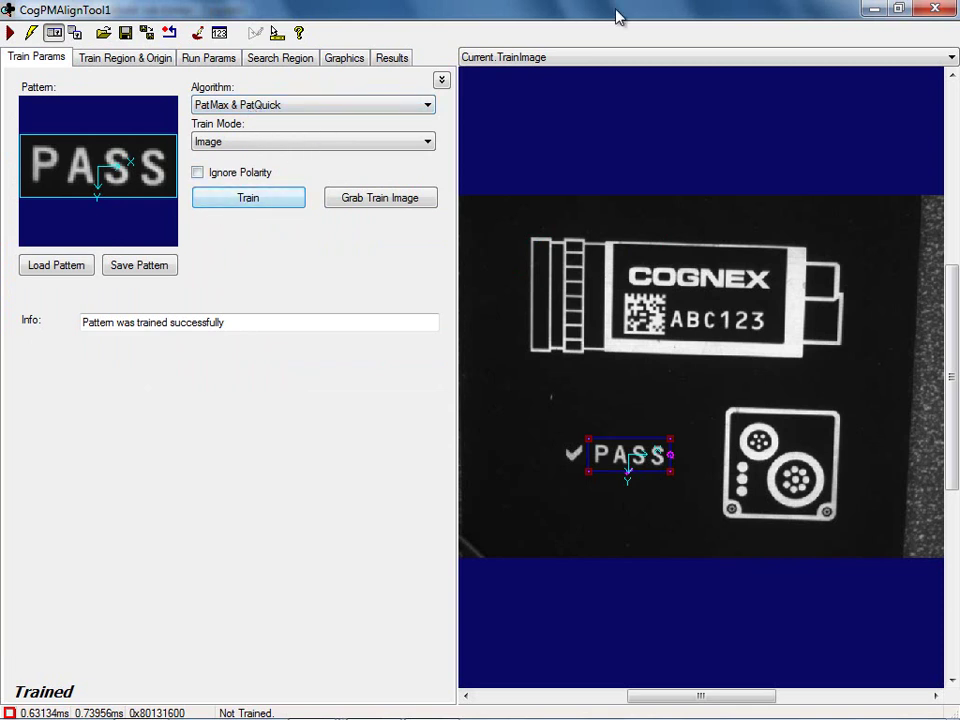
pyautogui.click(936, 9)
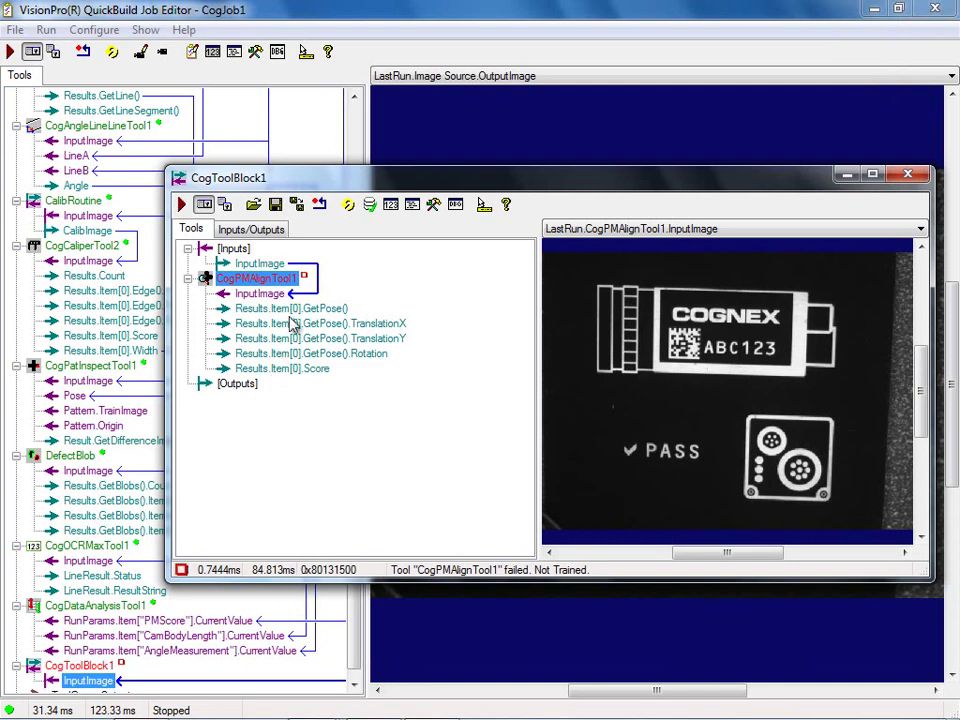
# Run the block, then add CogResultsAnalysisTool1 from the tools list and open its editor
pyautogui.click(181, 204)
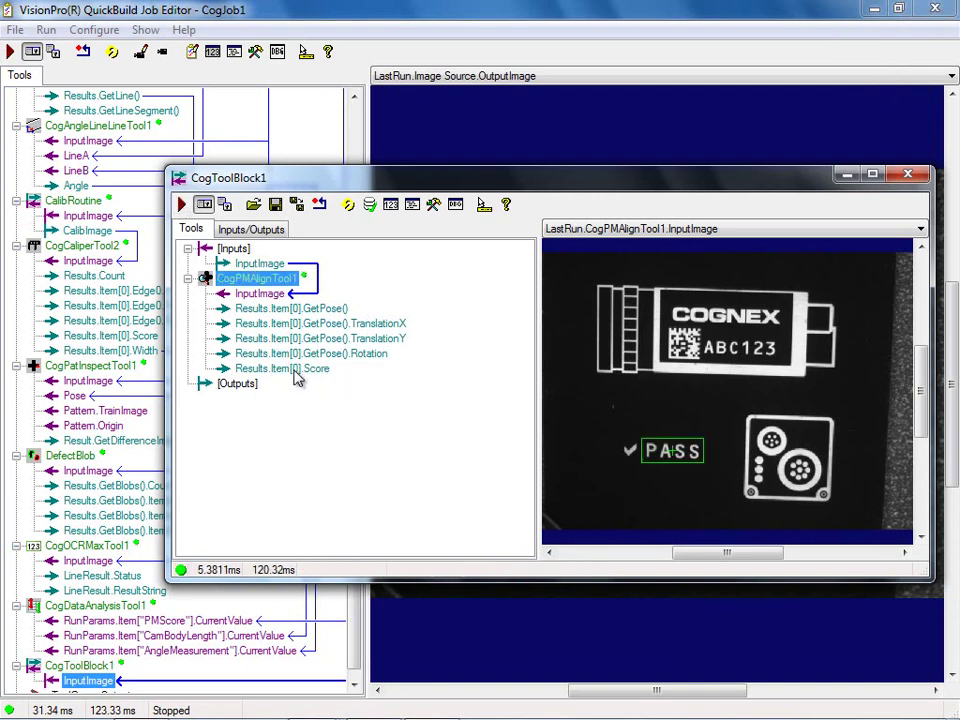
pyautogui.moveTo(291, 376)
pyautogui.click(433, 204)
pyautogui.moveTo(75, 180); pyautogui.dragTo(185, 183)
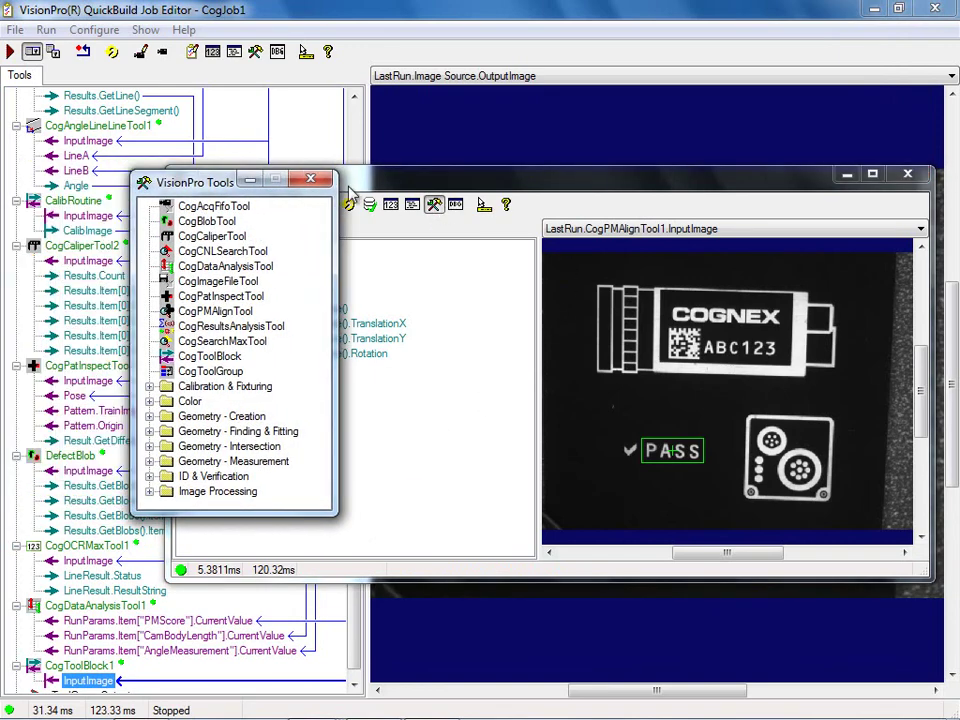
pyautogui.moveTo(349, 192); pyautogui.dragTo(660, 178)
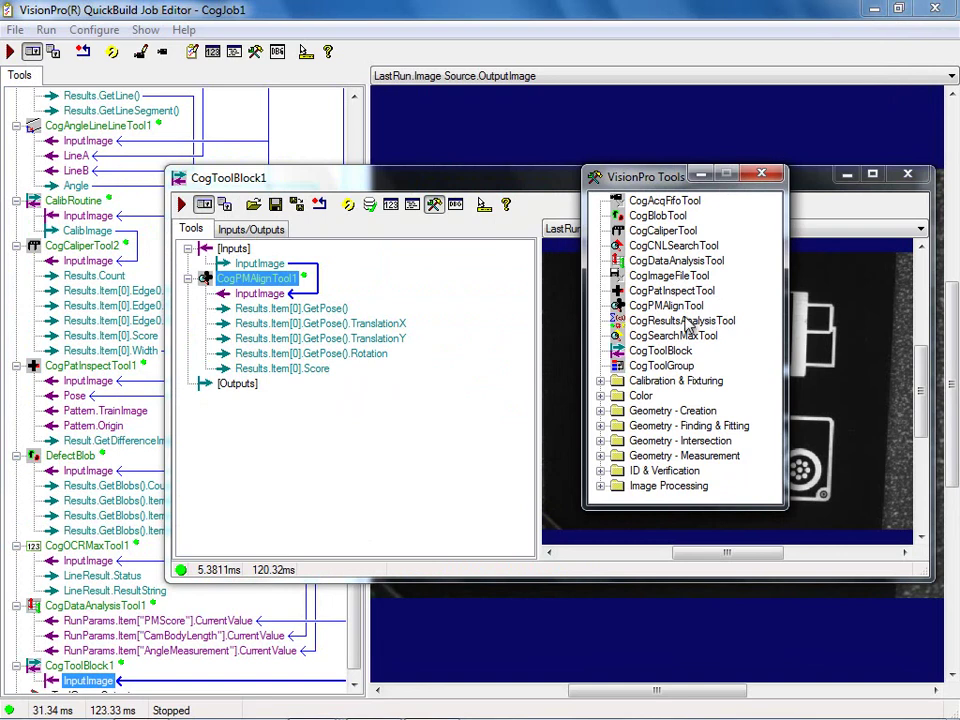
pyautogui.moveTo(688, 322); pyautogui.dragTo(452, 364)
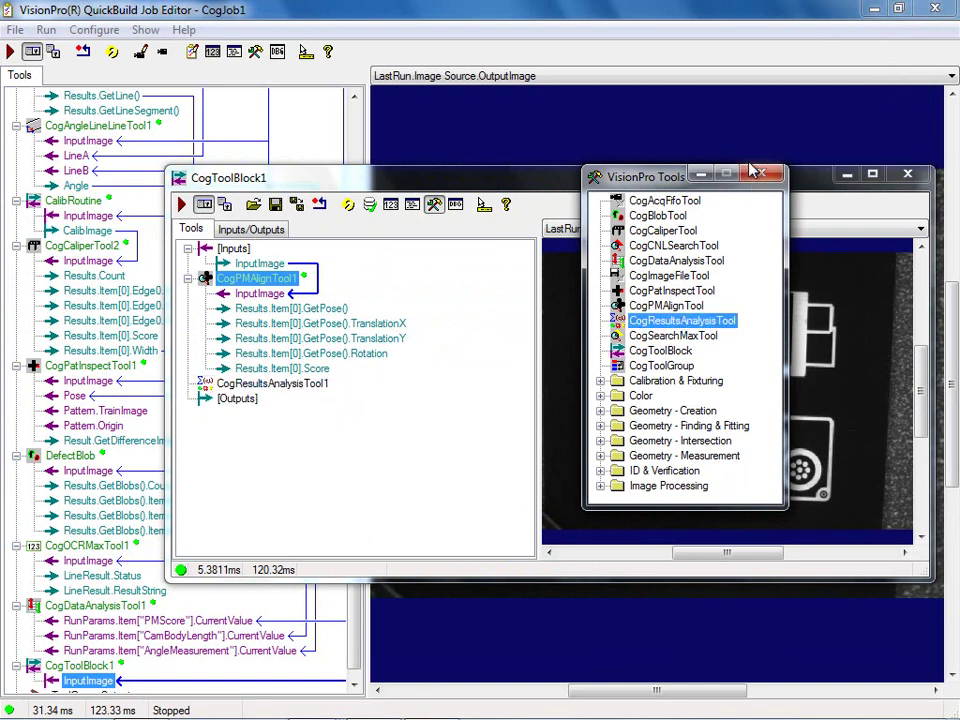
pyautogui.click(757, 174)
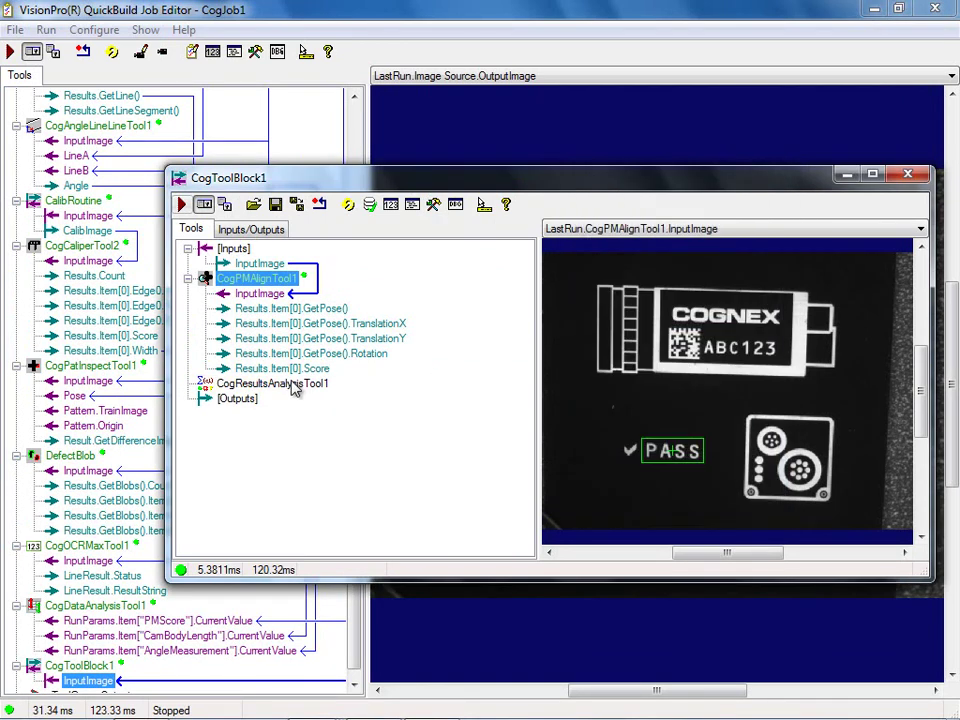
pyautogui.doubleClick(280, 385)
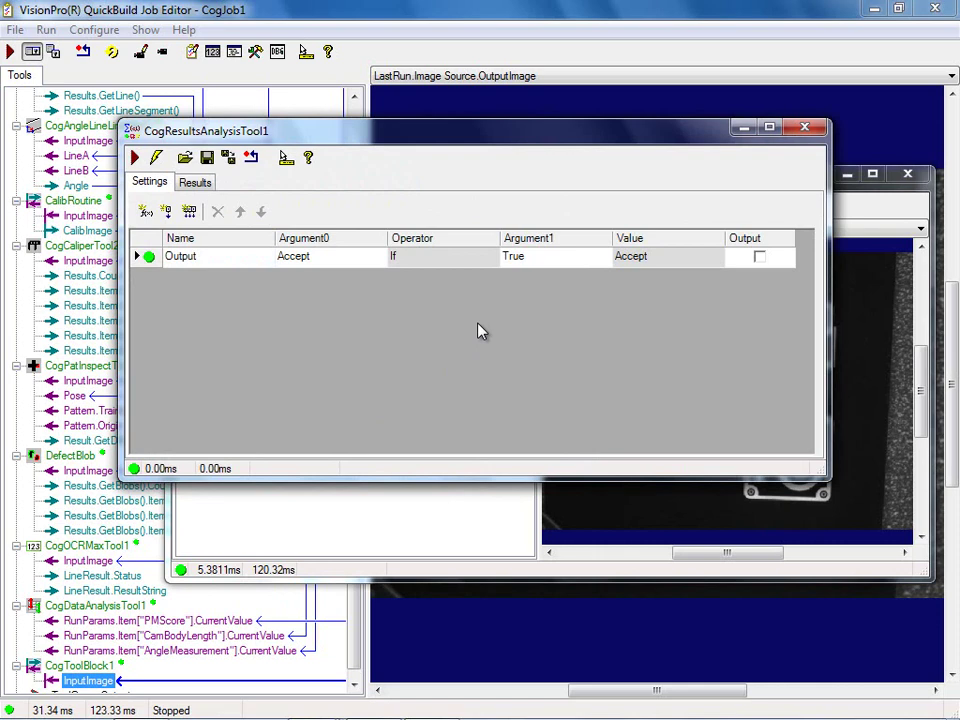
# Add a new analysis input named PassScore
pyautogui.click(170, 214)
pyautogui.click(199, 257)
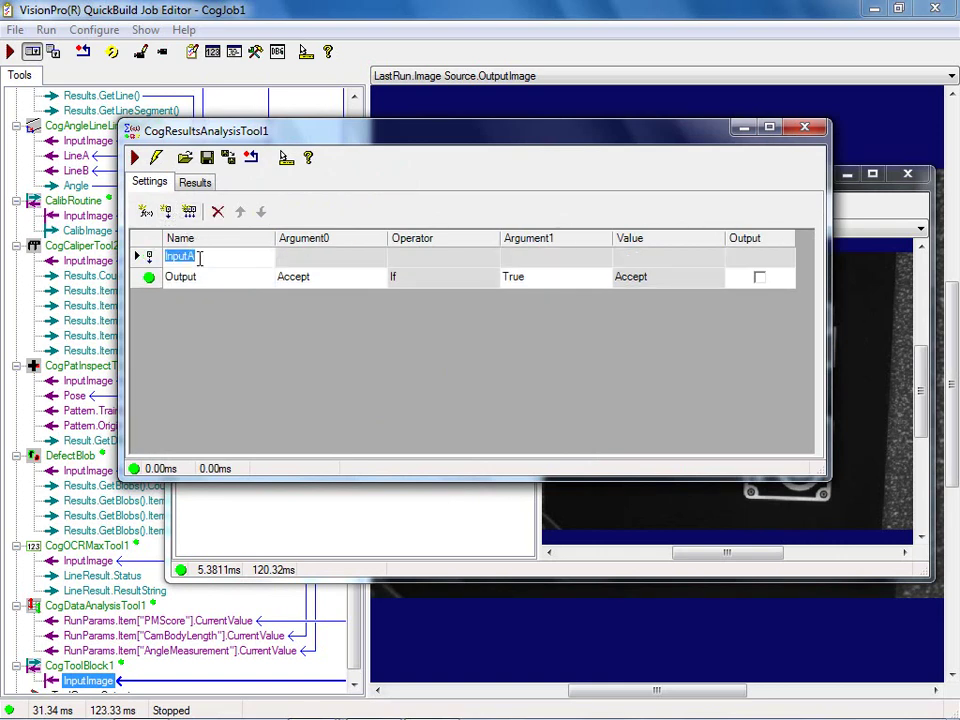
pyautogui.write('PassScore')
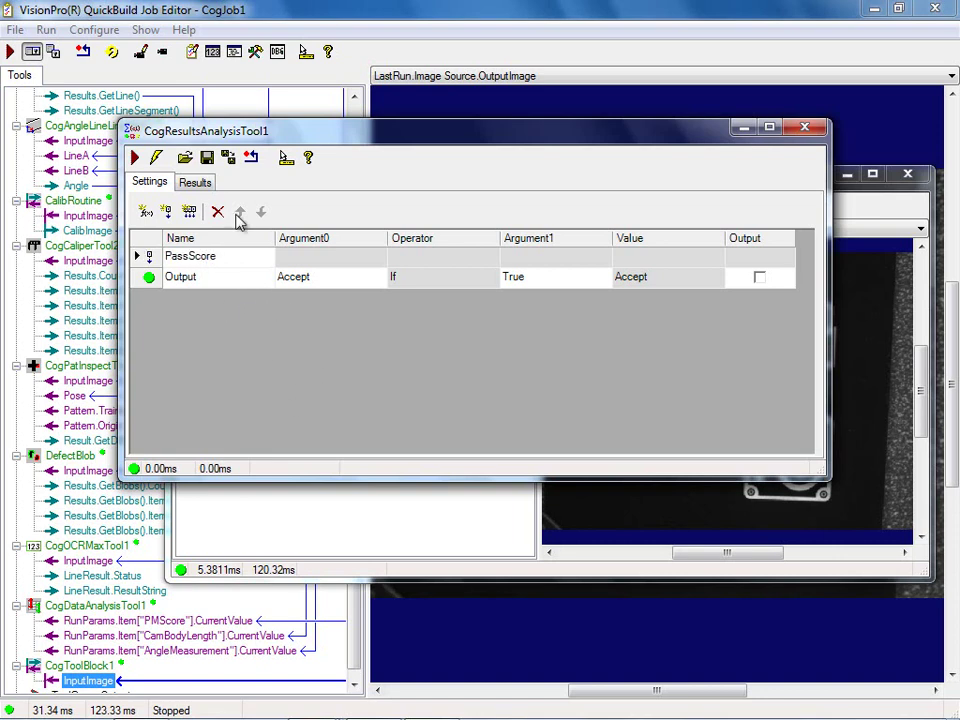
# Link PassScore to CogPMAlignTool1's Results.Item[0].Score and run to show 0.999325335025787
pyautogui.moveTo(317, 133); pyautogui.dragTo(472, 300)
pyautogui.moveTo(520, 258); pyautogui.dragTo(480, 281)
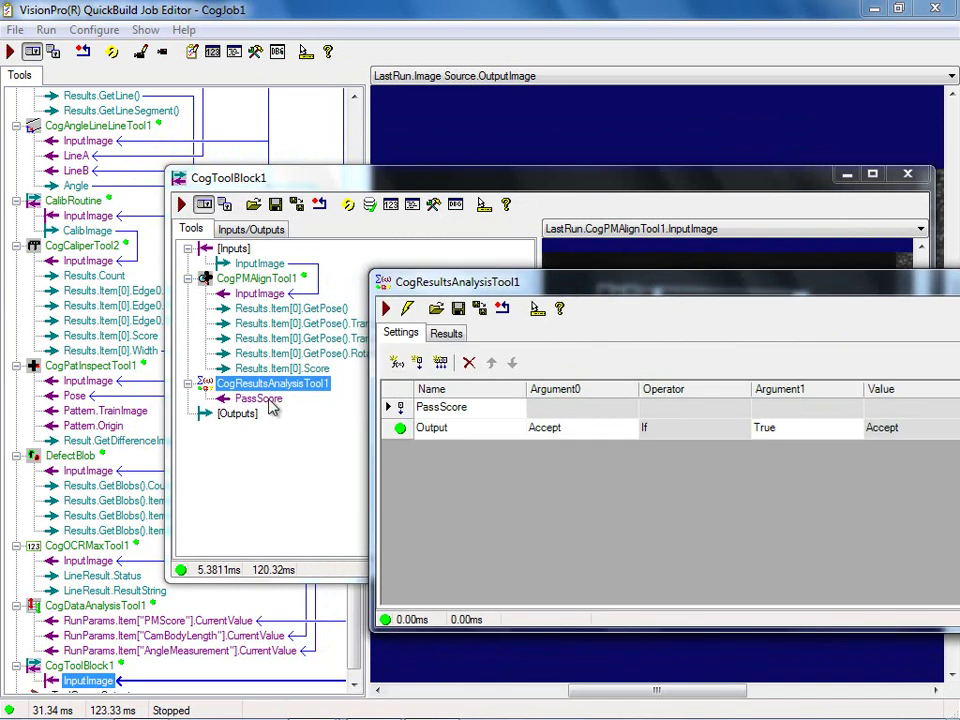
pyautogui.click(262, 399)
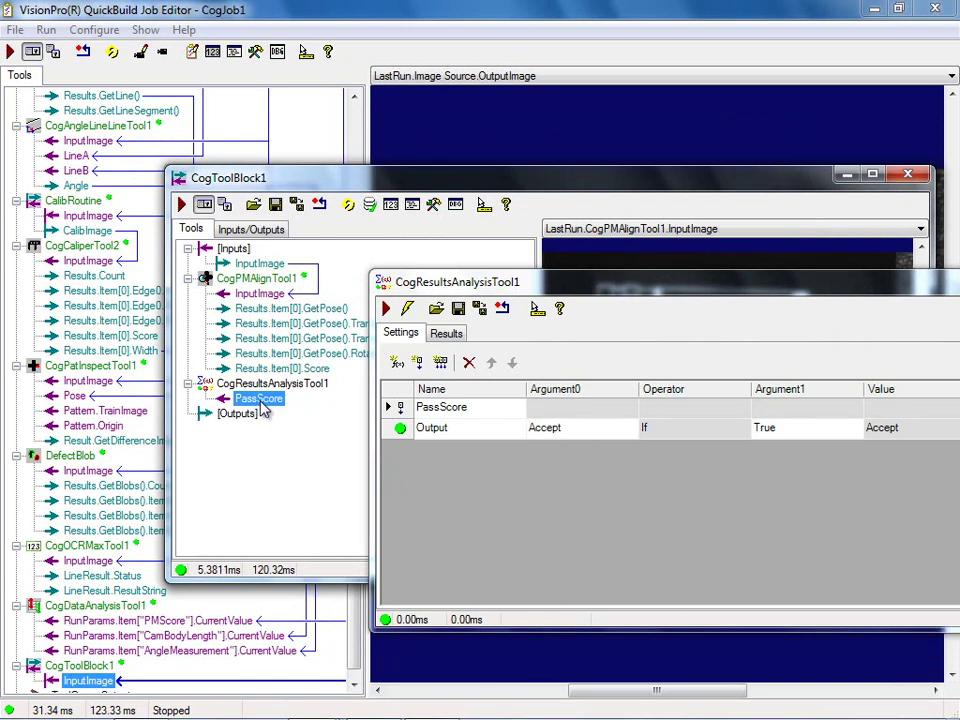
pyautogui.rightClick(260, 404)
pyautogui.moveTo(425, 413)
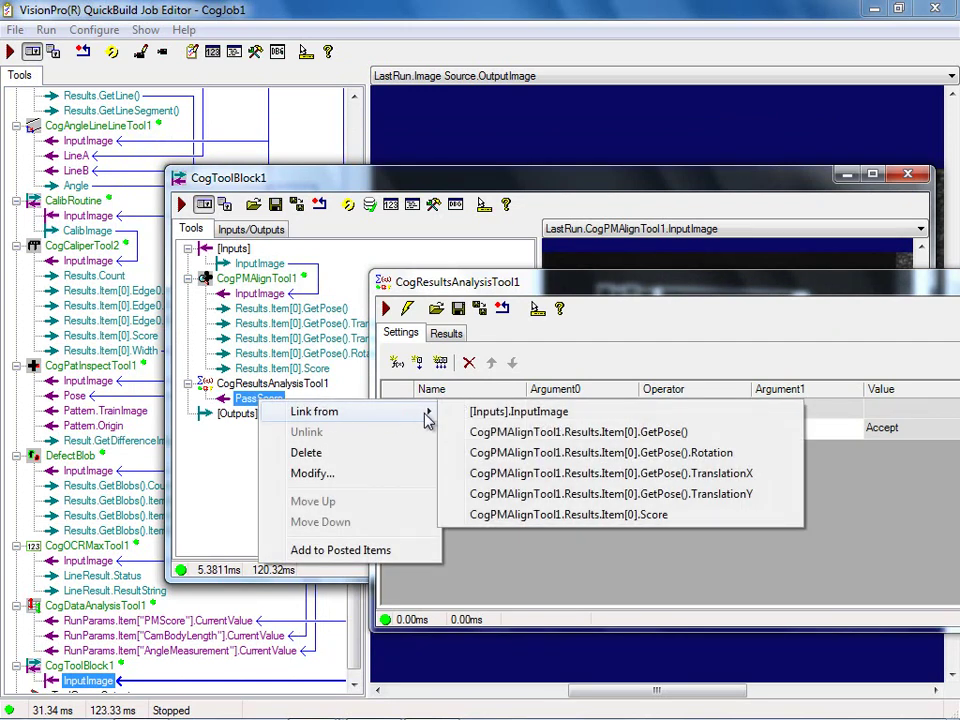
pyautogui.click(549, 514)
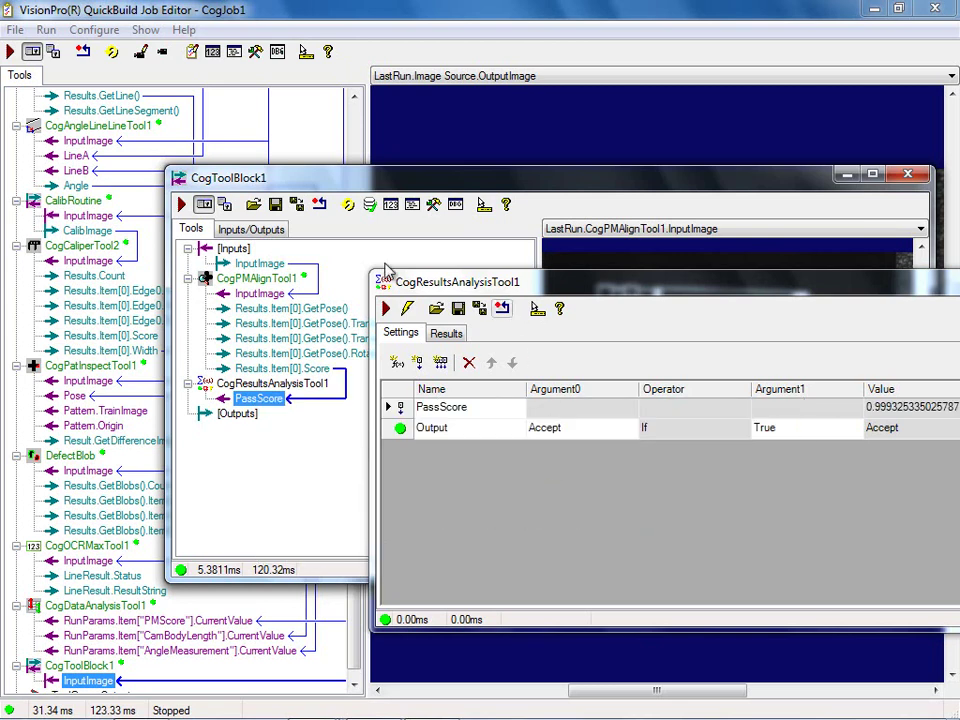
pyautogui.click(181, 204)
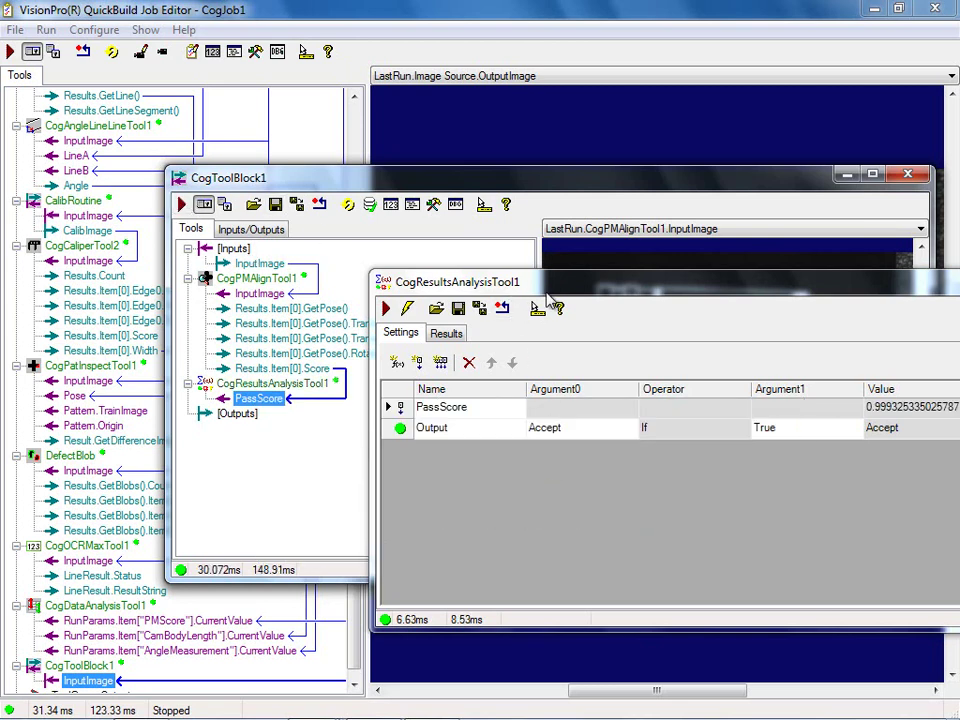
pyautogui.moveTo(561, 294); pyautogui.dragTo(458, 145)
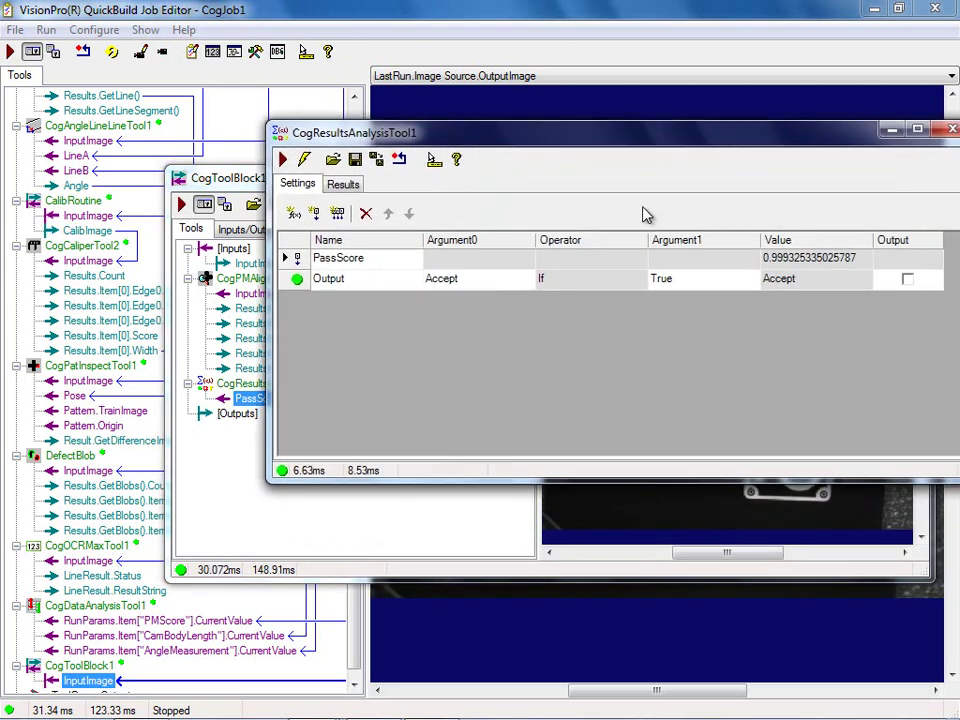
# Add a new expression named CheckScore
pyautogui.click(294, 214)
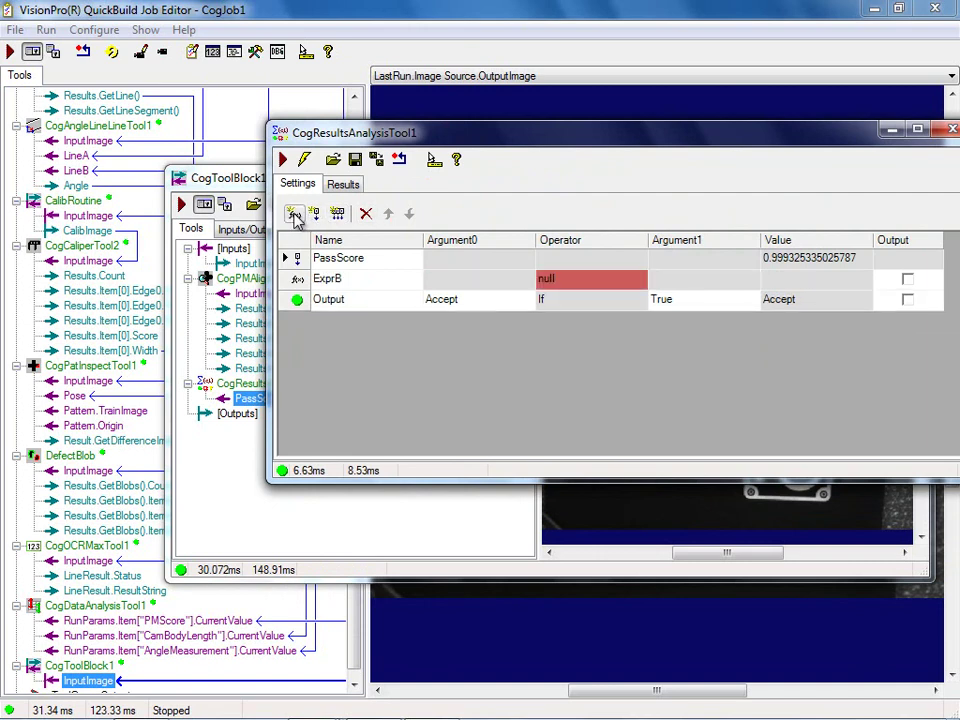
pyautogui.click(344, 279)
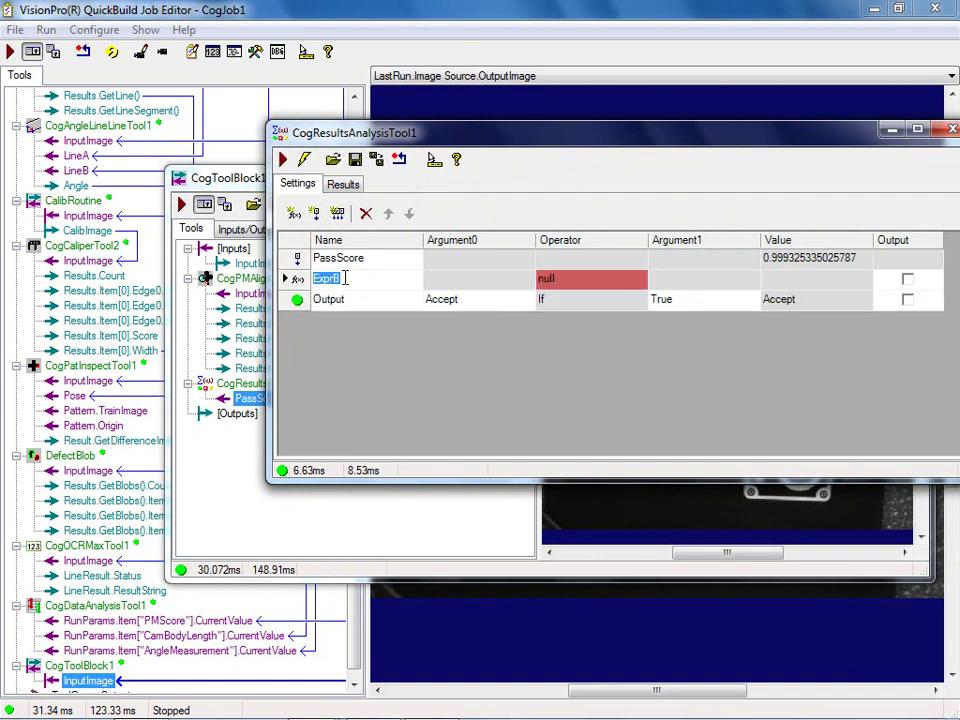
pyautogui.write('CheckScope')
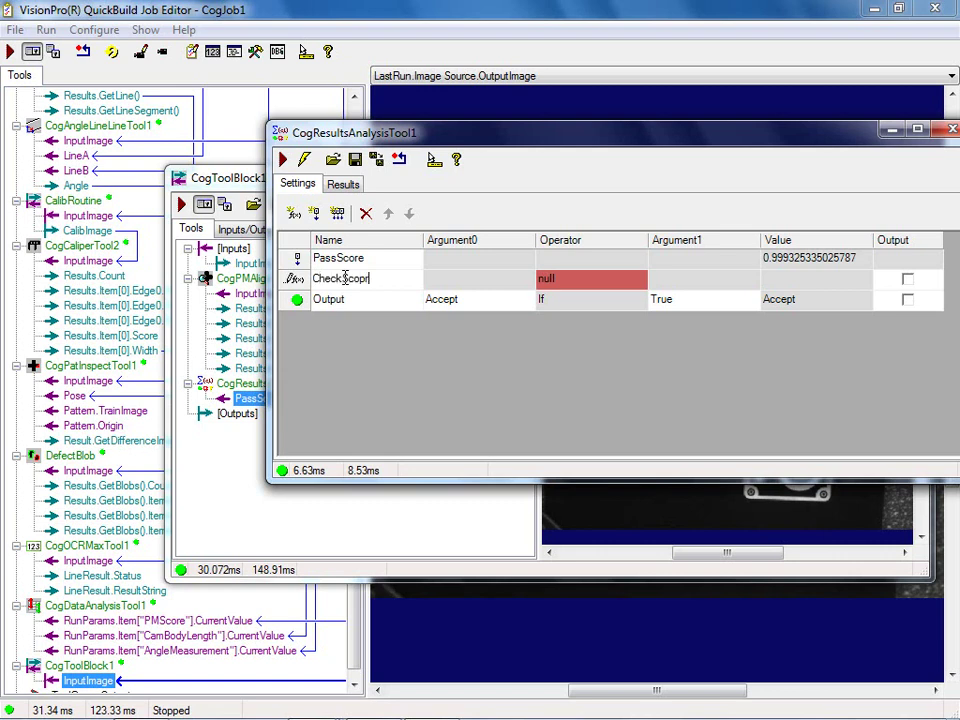
pyautogui.press('BackSpace')
pyautogui.press('BackSpace')
pyautogui.write('re')
# Set CheckScore to PassScore GreaterThanOrEqual 0.85
pyautogui.click(595, 285)
pyautogui.click(638, 280)
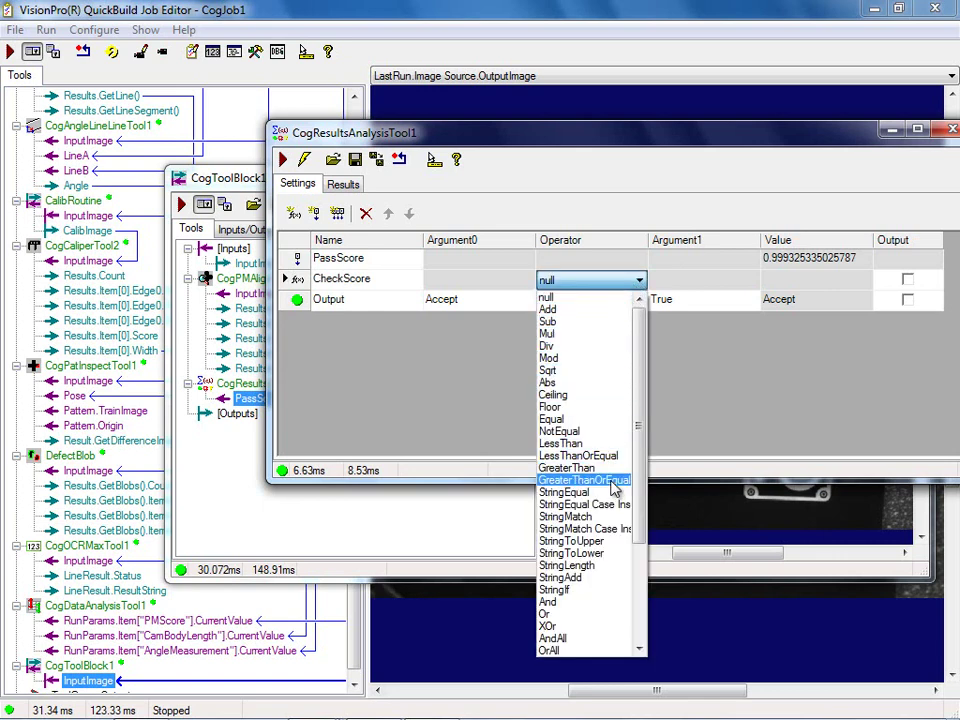
pyautogui.click(556, 482)
pyautogui.click(532, 284)
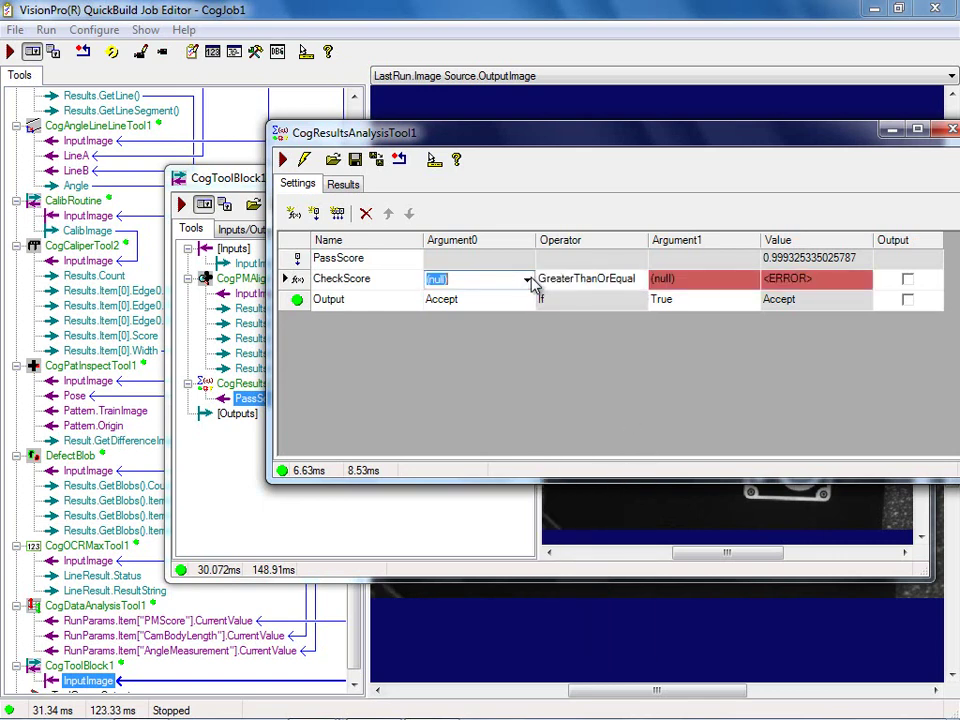
pyautogui.click(526, 280)
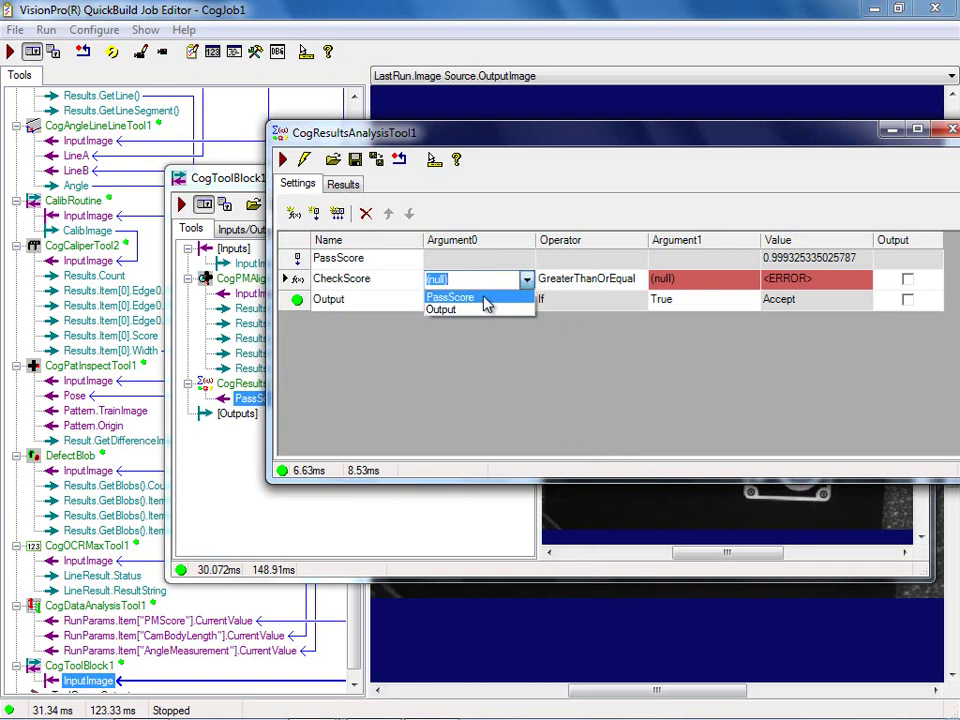
pyautogui.click(490, 299)
pyautogui.click(680, 280)
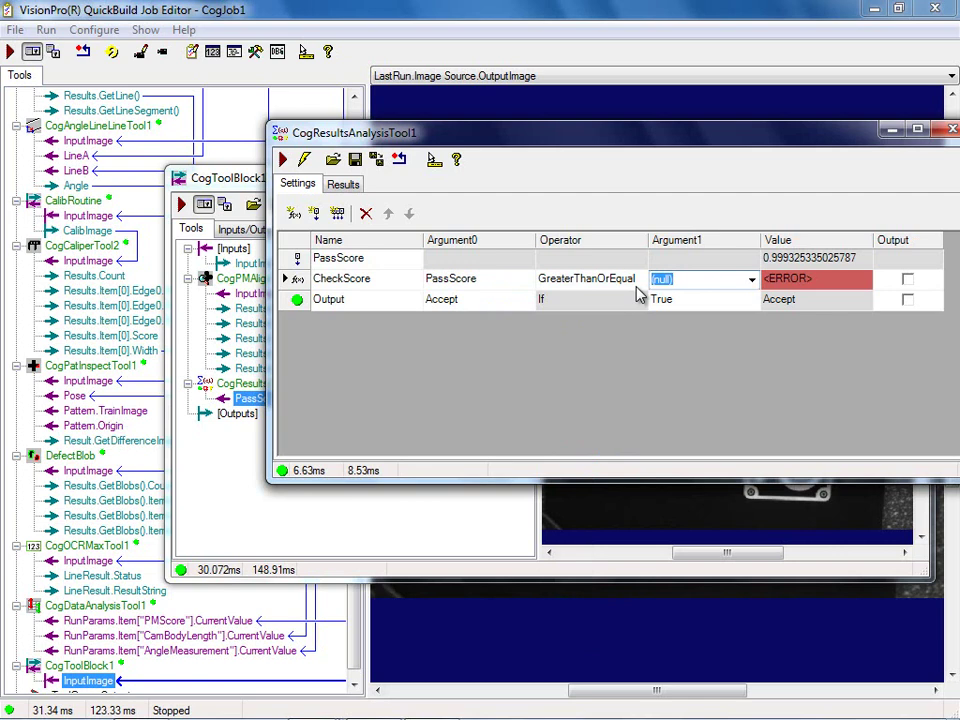
pyautogui.press('BackSpace')
pyautogui.write('.85')
pyautogui.click(676, 262)
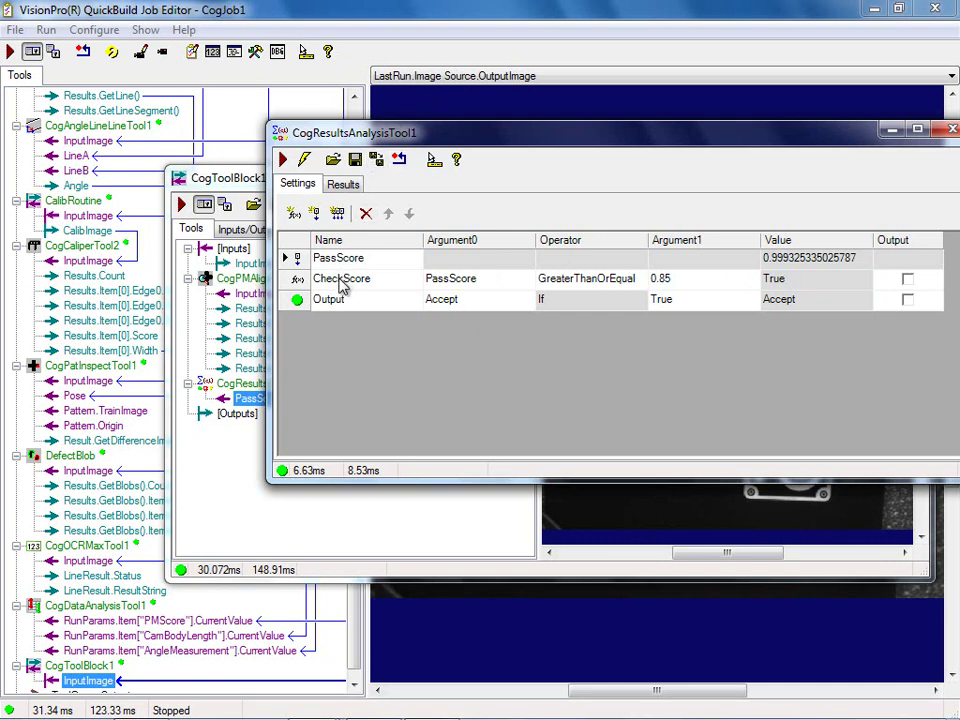
# Recheck CheckScore's GreaterThanOrEqual operator, PassScore argument and 0.85 threshold, leaving them unchanged
pyautogui.click(636, 283)
pyautogui.click(640, 281)
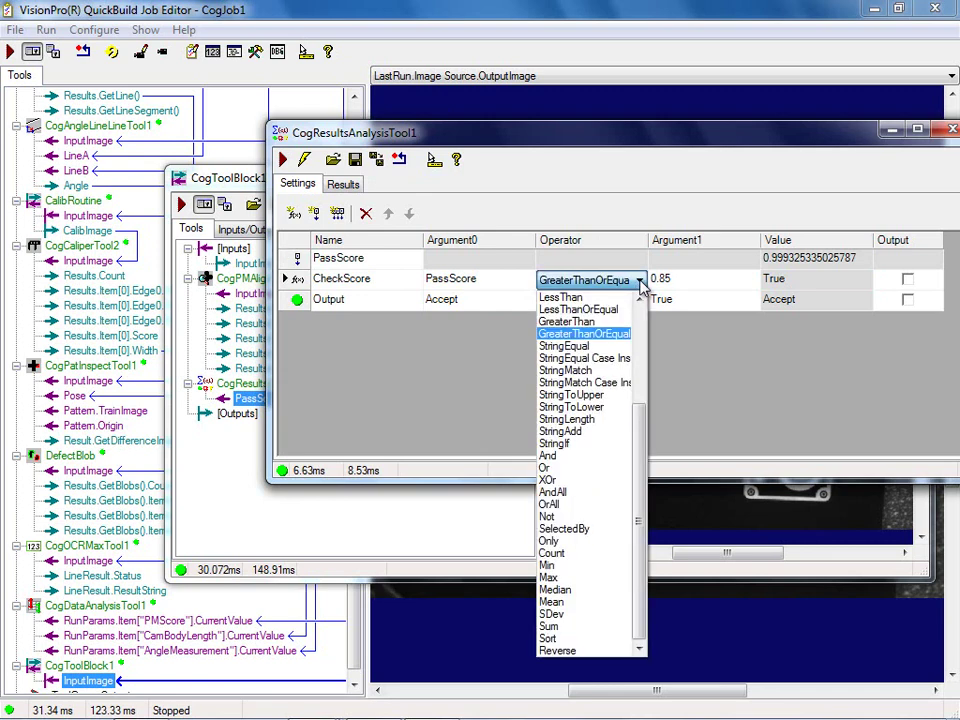
pyautogui.click(640, 284)
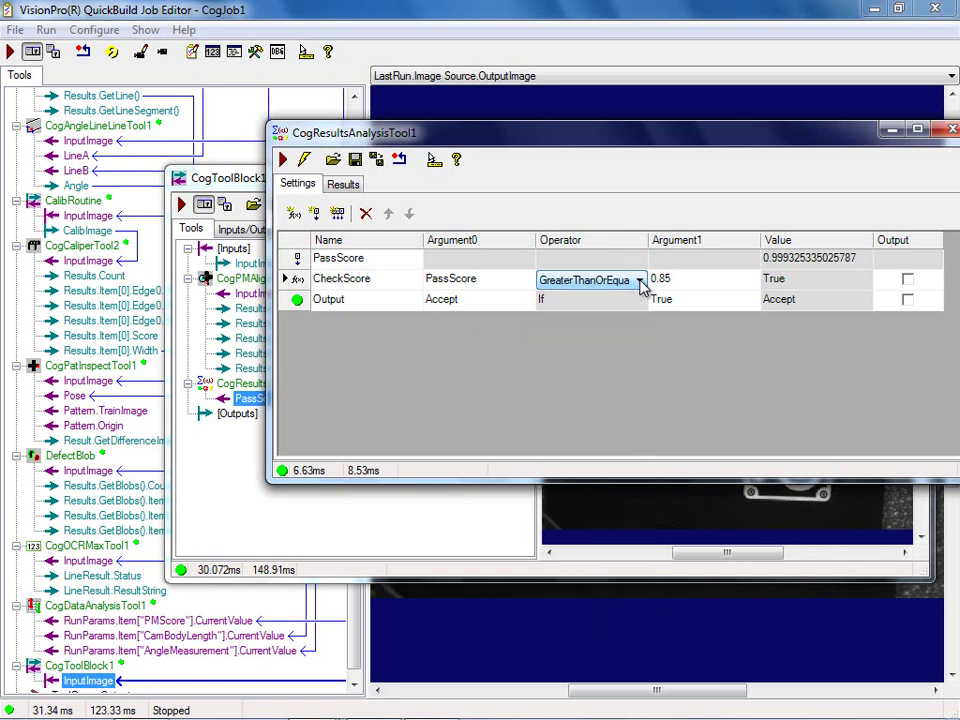
pyautogui.click(530, 279)
pyautogui.click(527, 280)
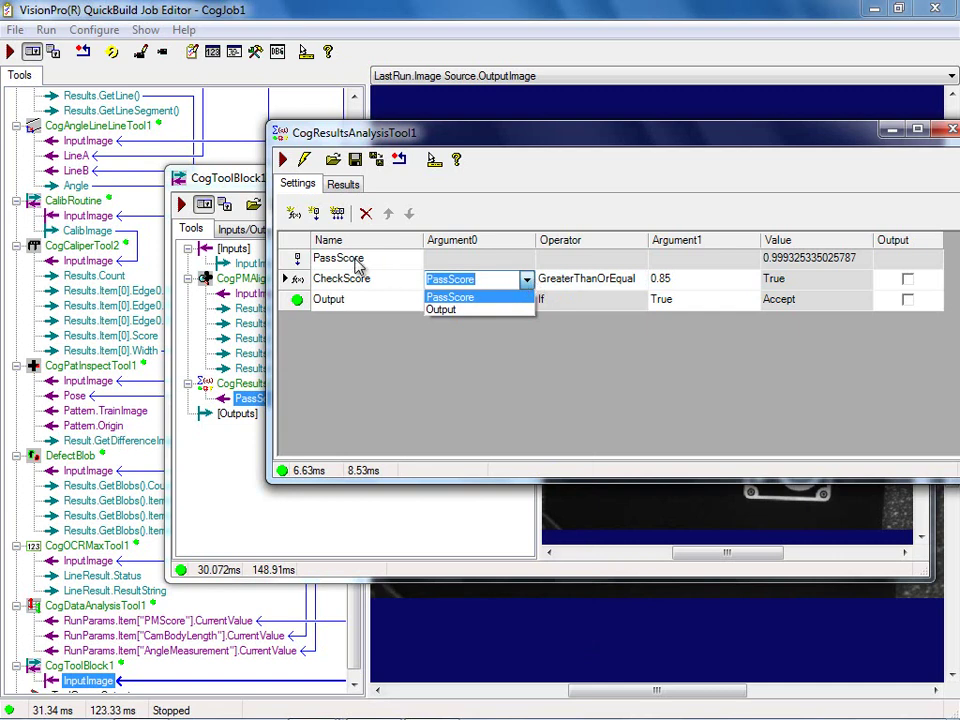
pyautogui.click(671, 279)
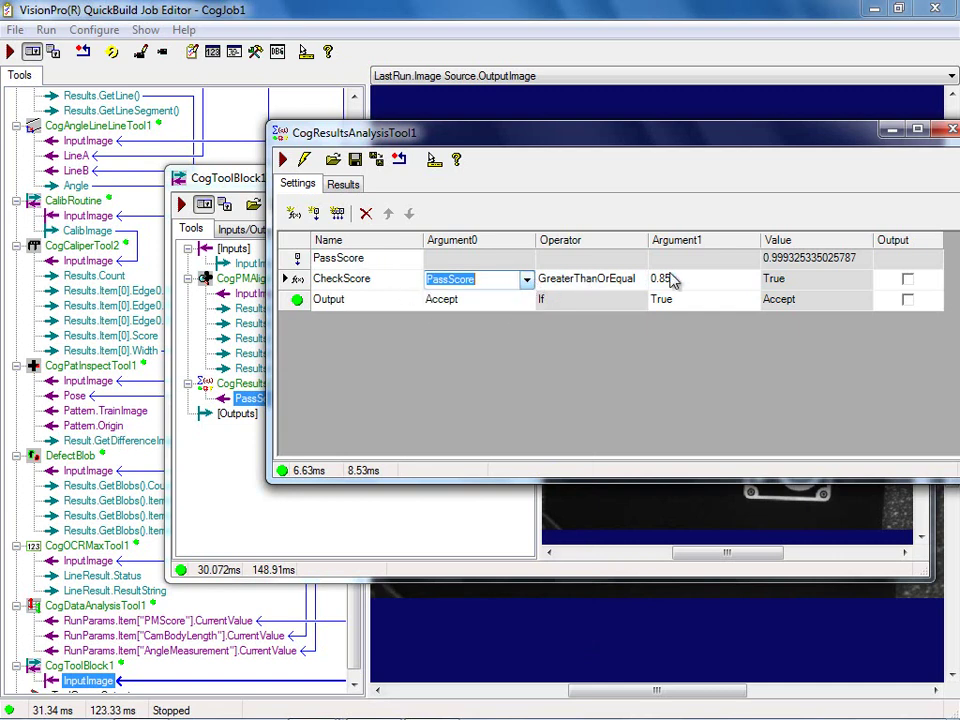
pyautogui.click(712, 278)
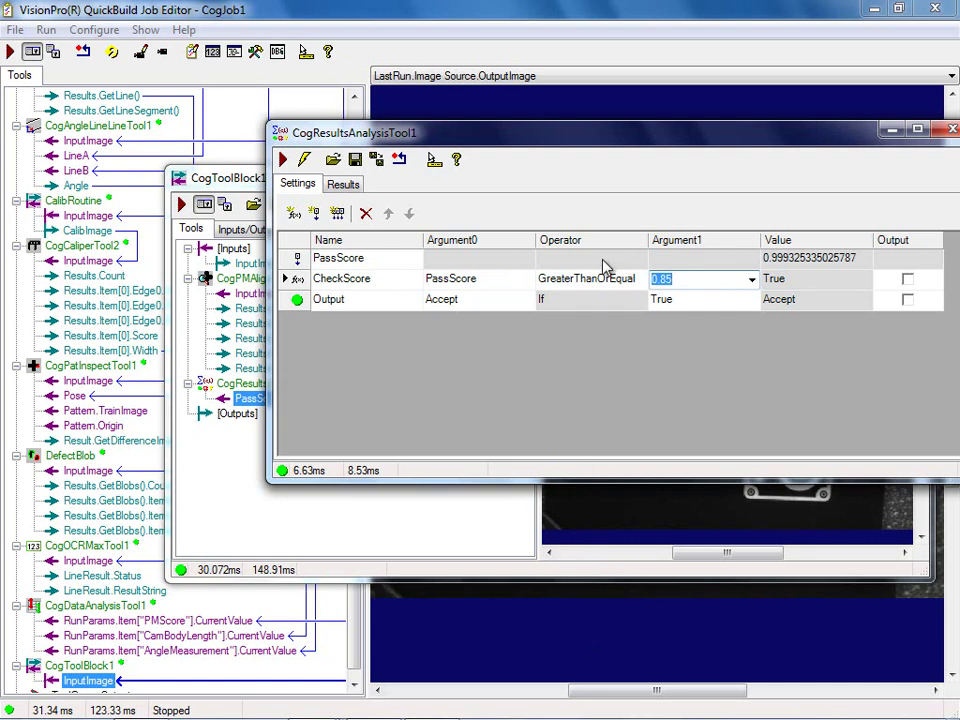
pyautogui.click(688, 265)
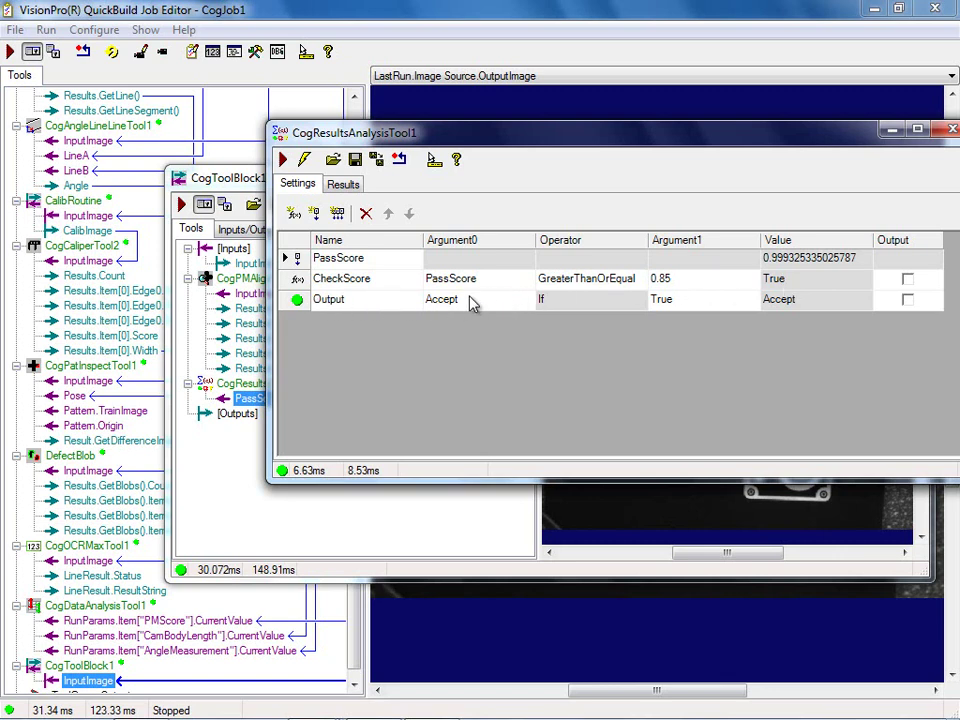
# Replace True with CheckScore in the Output row so it reads Accept if CheckScore
pyautogui.click(712, 300)
pyautogui.click(751, 301)
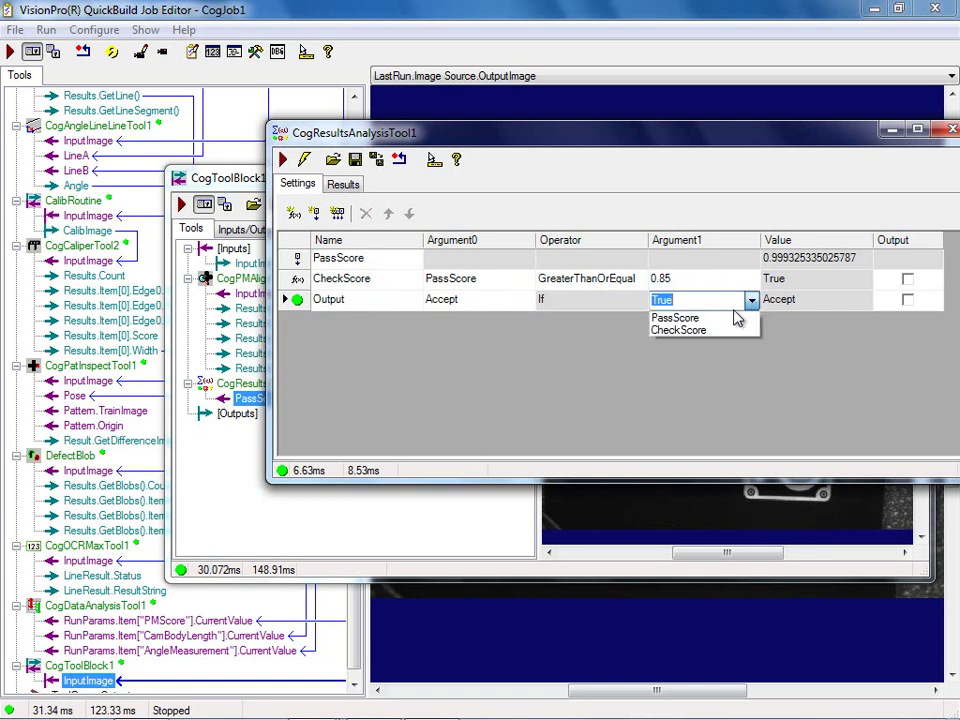
pyautogui.click(722, 331)
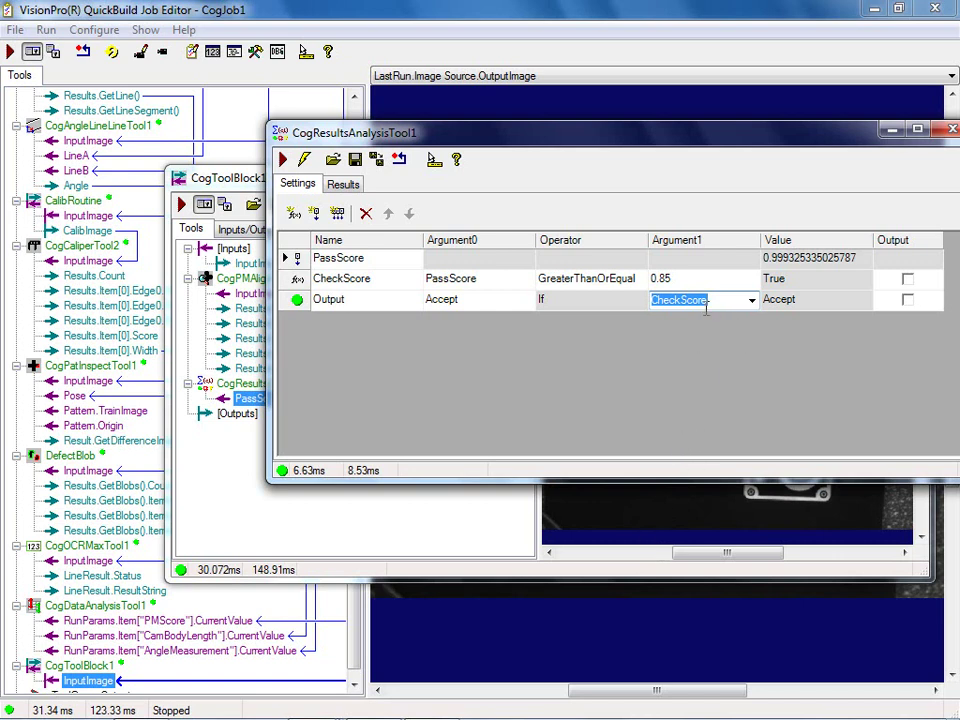
pyautogui.click(778, 320)
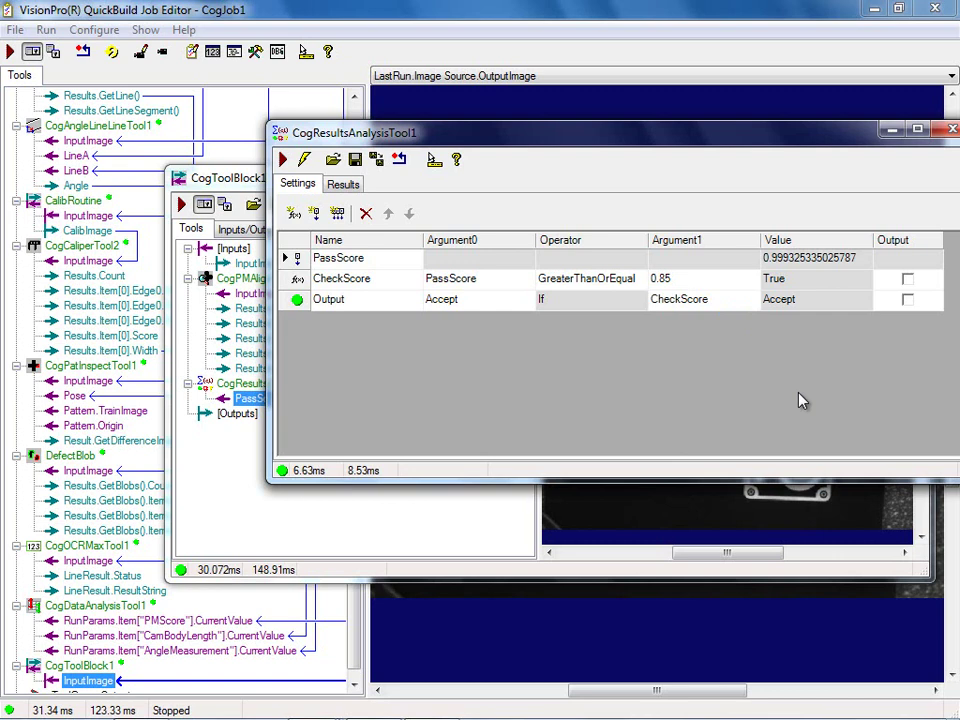
pyautogui.moveTo(761, 132); pyautogui.dragTo(660, 136)
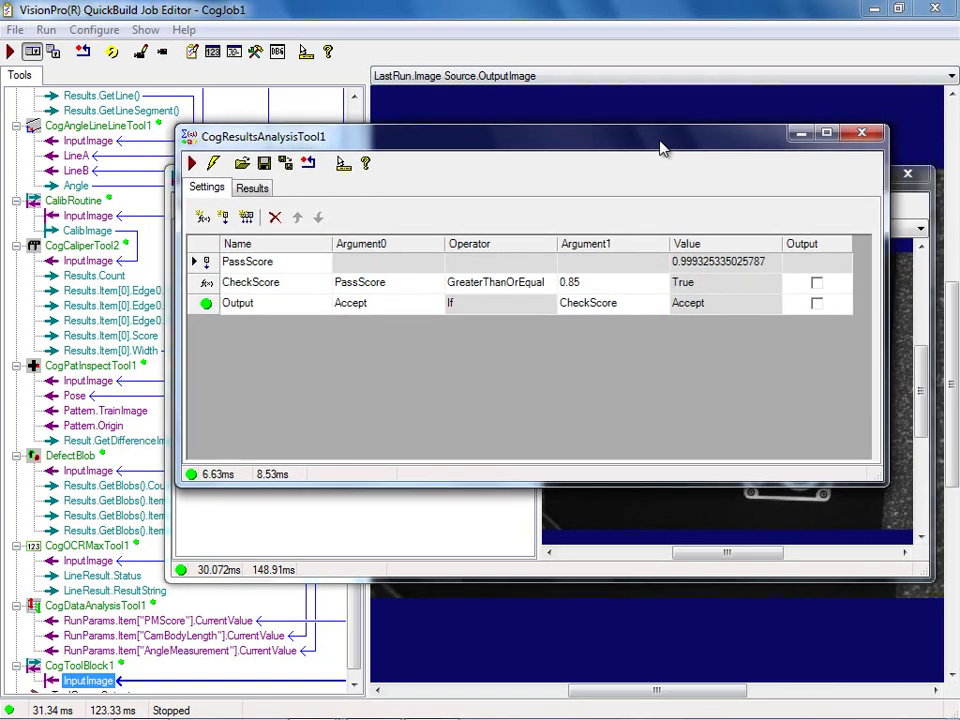
# Close the CogResultsAnalysisTool1 editor, returning to the CogToolBlock1 editor
pyautogui.click(856, 133)
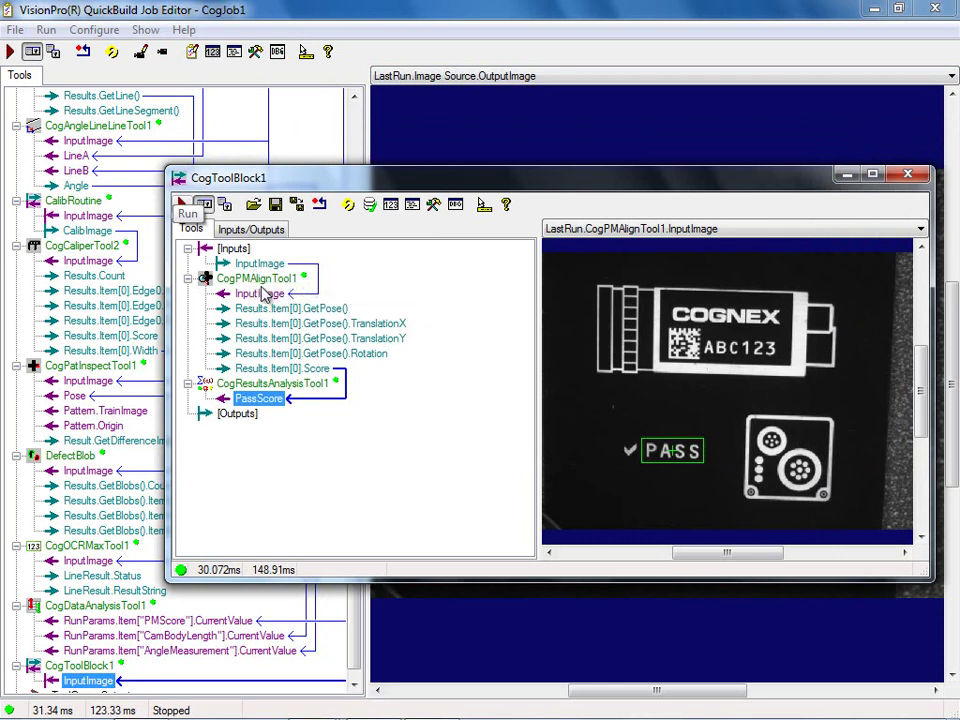
pyautogui.moveTo(298, 398)
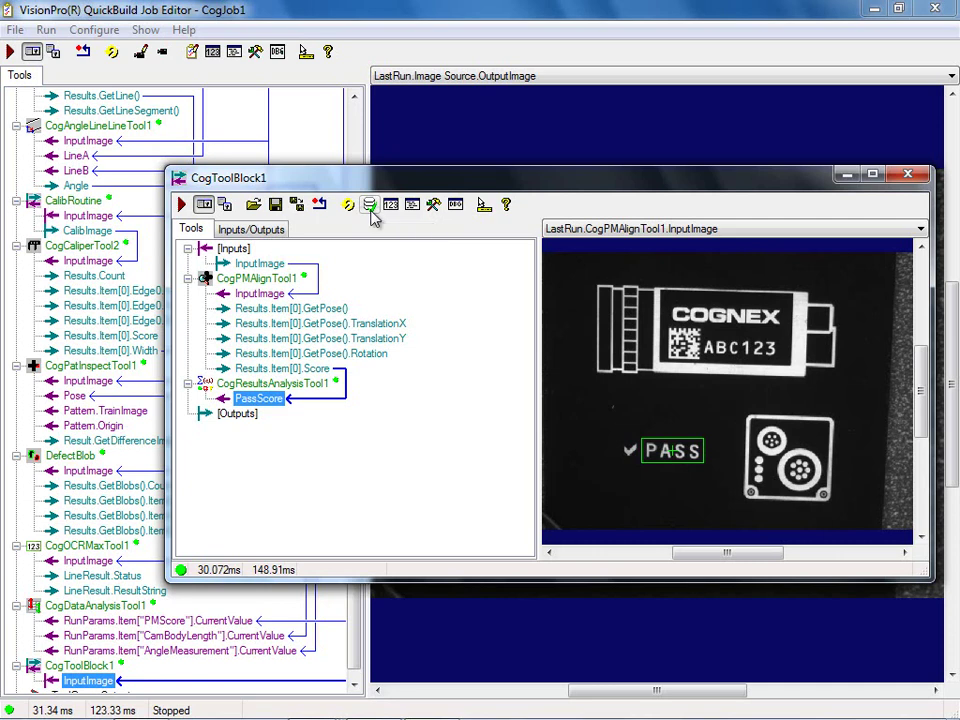
# Connect CogToolBlock1's verification to a Desktop input database and open it for editing
pyautogui.click(371, 213)
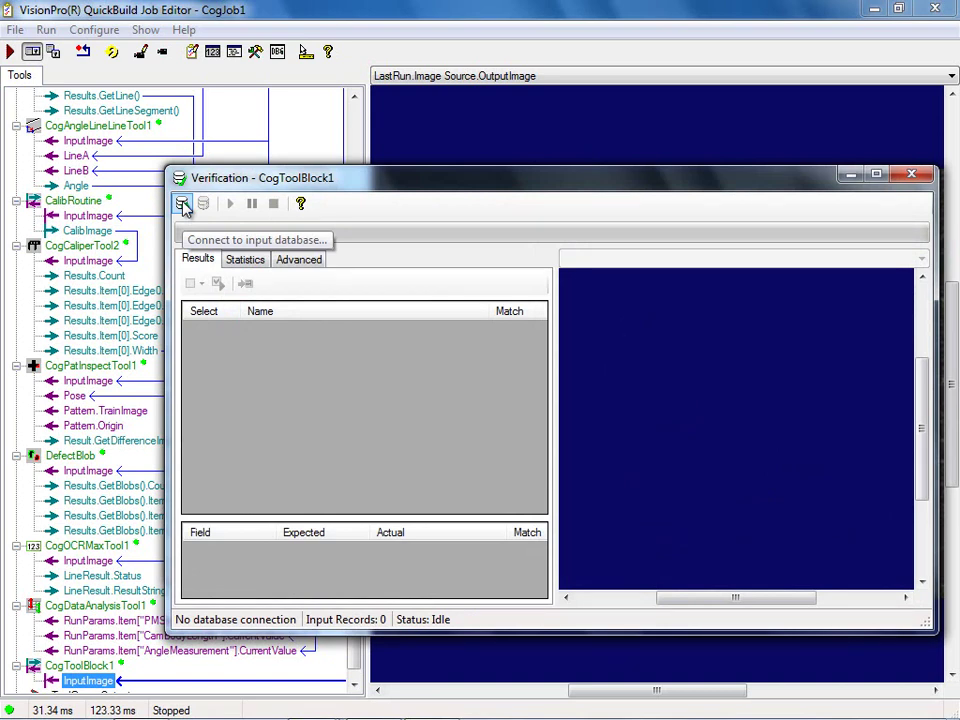
pyautogui.click(183, 205)
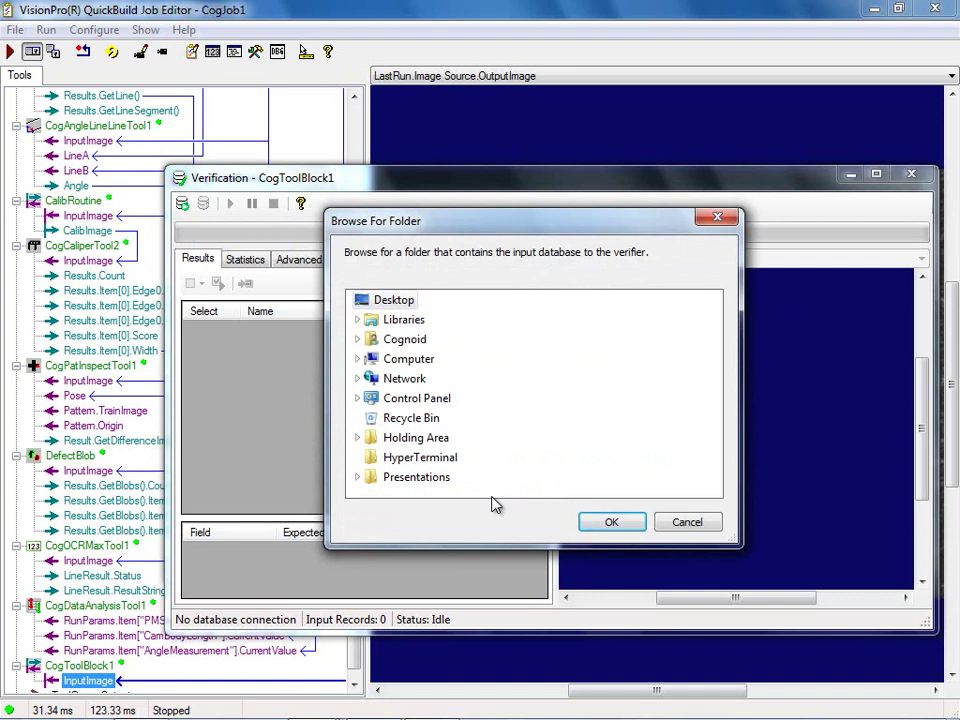
pyautogui.click(614, 524)
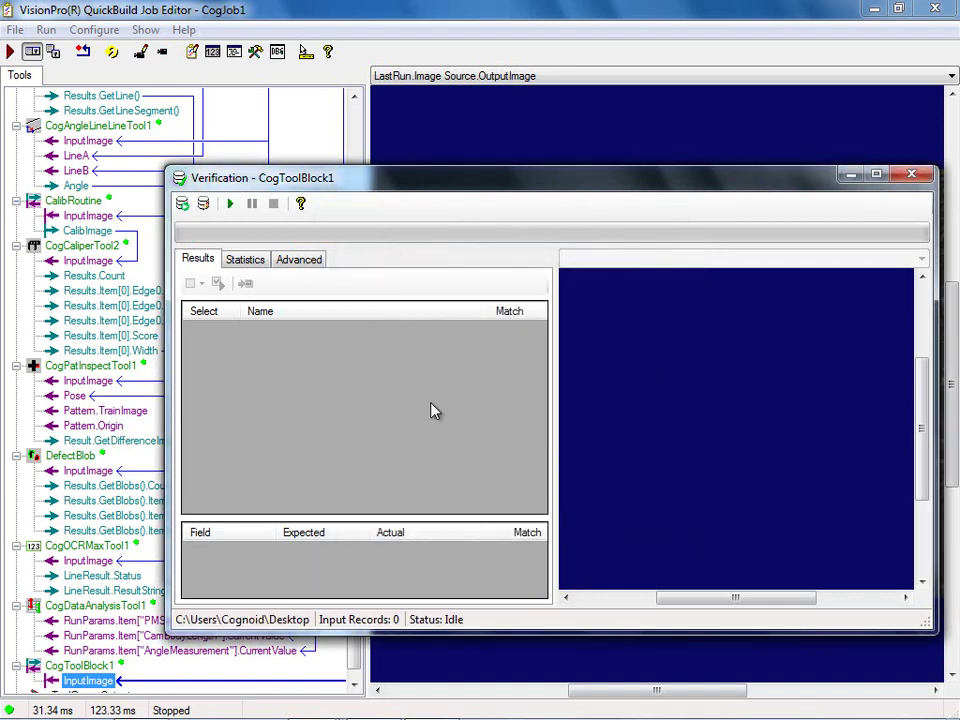
pyautogui.click(204, 205)
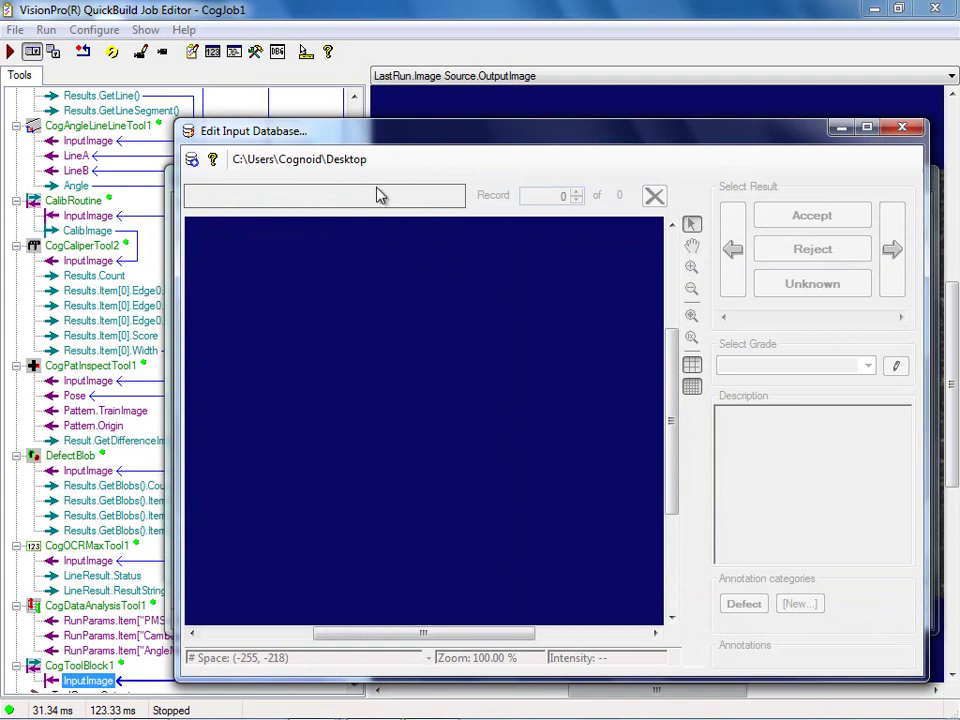
# Import the Diana image file with default result Unknown and a blank default grade
pyautogui.click(193, 161)
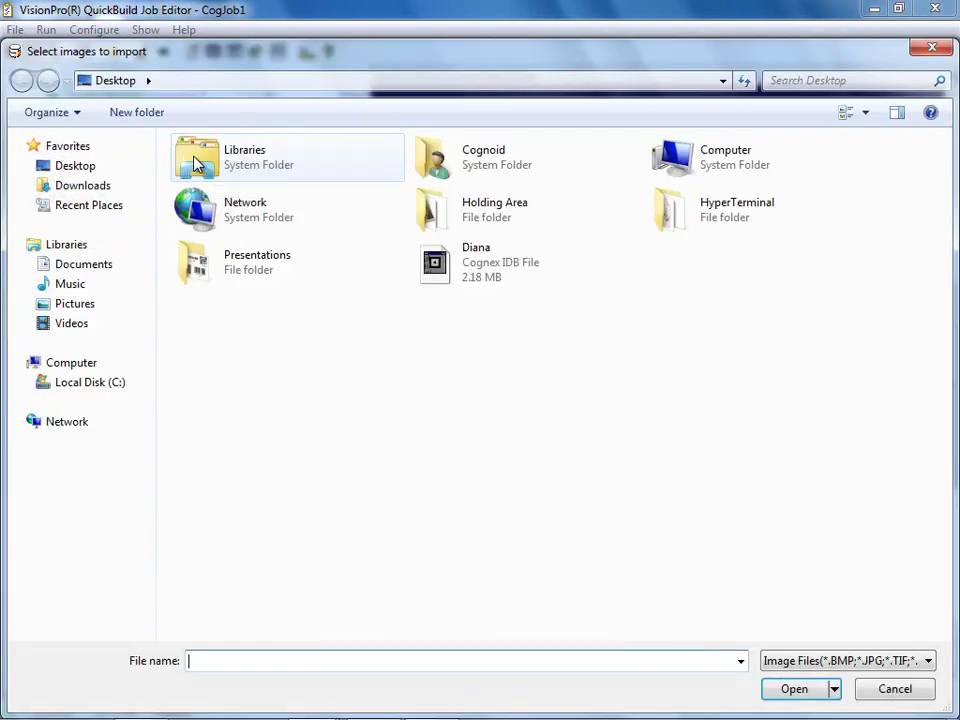
pyautogui.click(490, 272)
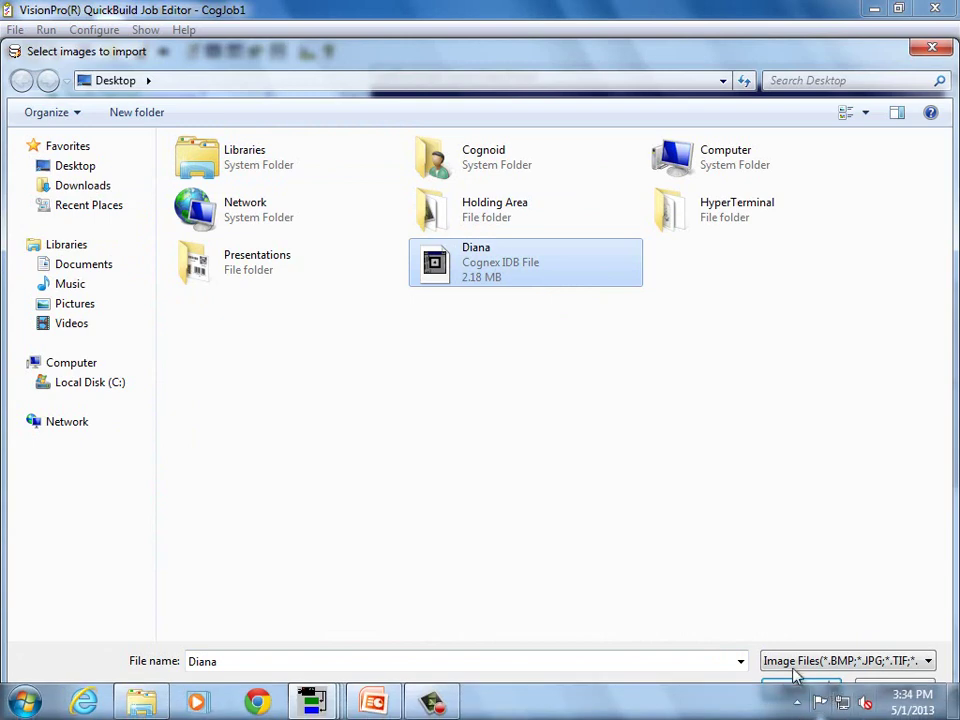
pyautogui.click(795, 689)
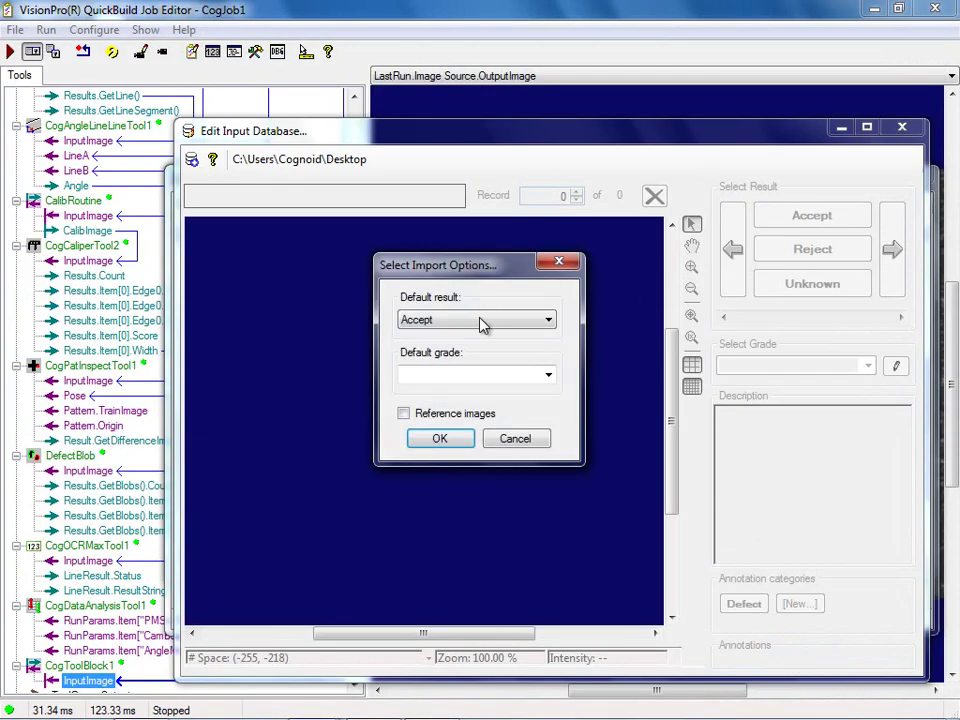
pyautogui.click(548, 319)
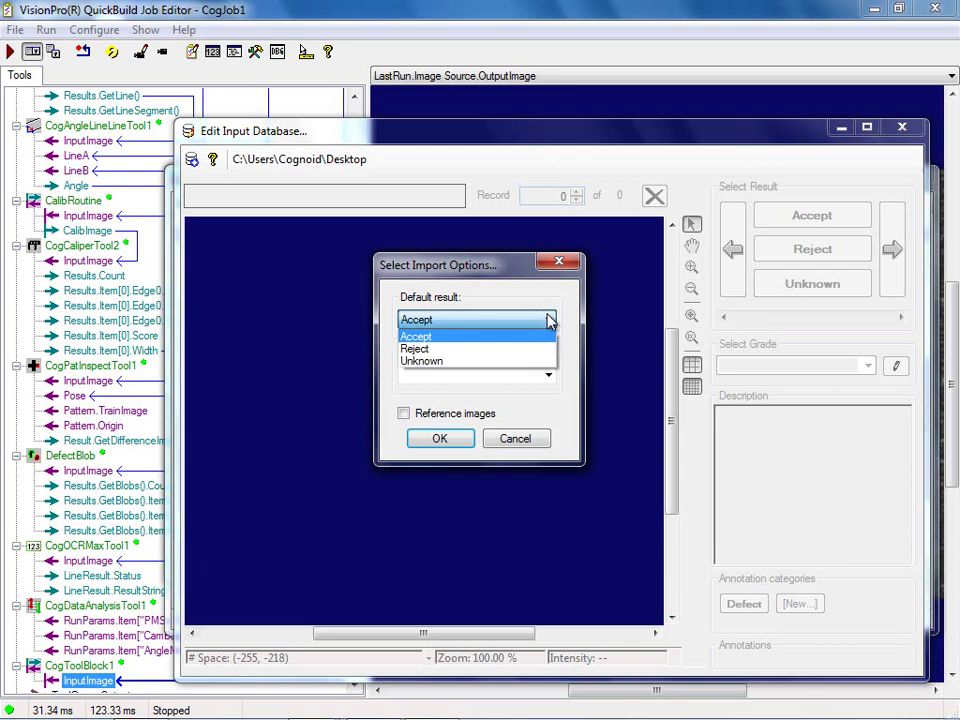
pyautogui.click(425, 361)
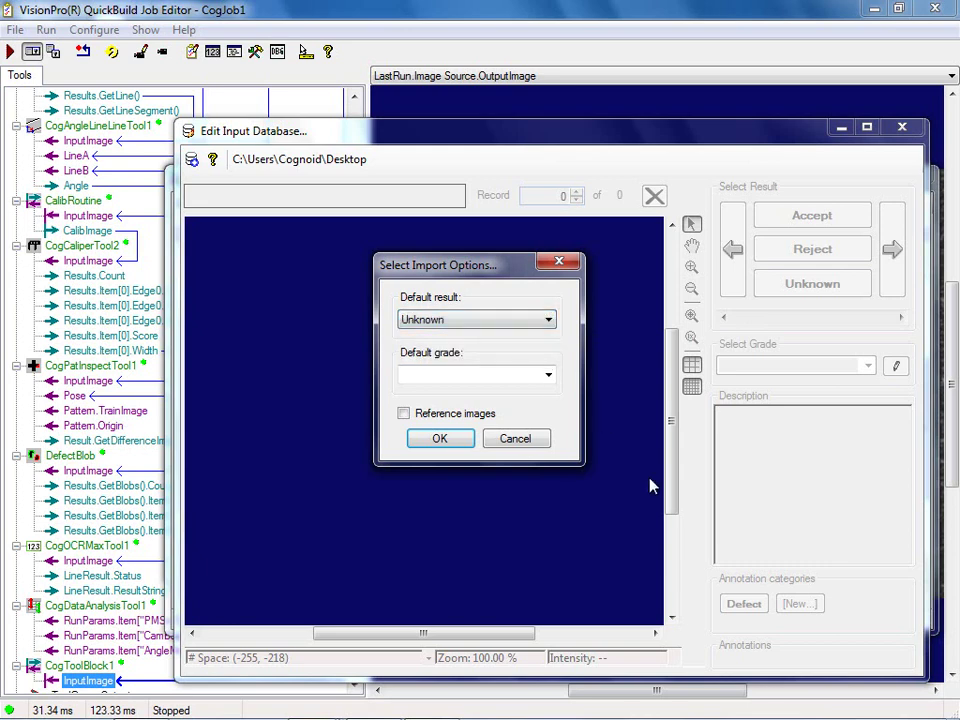
pyautogui.click(549, 375)
pyautogui.click(549, 375)
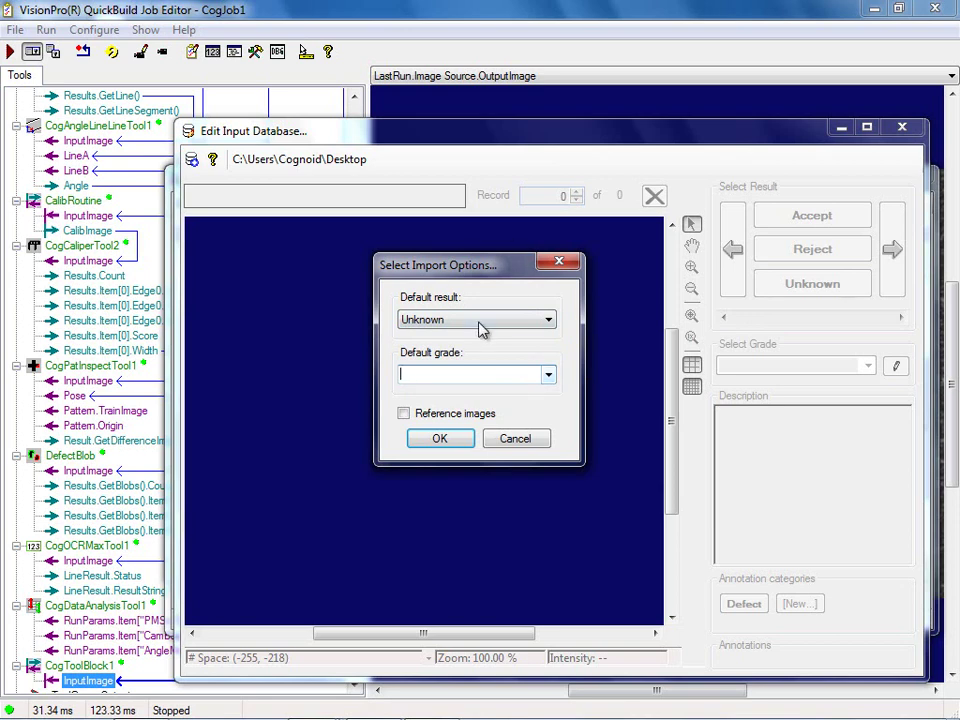
pyautogui.click(440, 440)
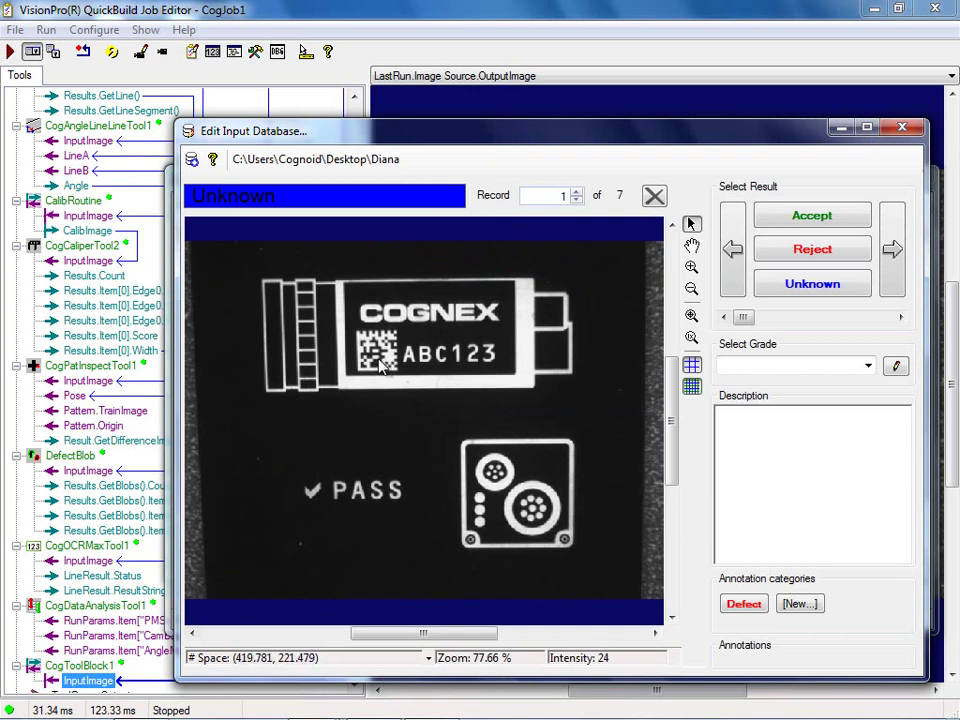
# Label the first image Accept and give record 2 the grade PartialOccluded
pyautogui.click(835, 217)
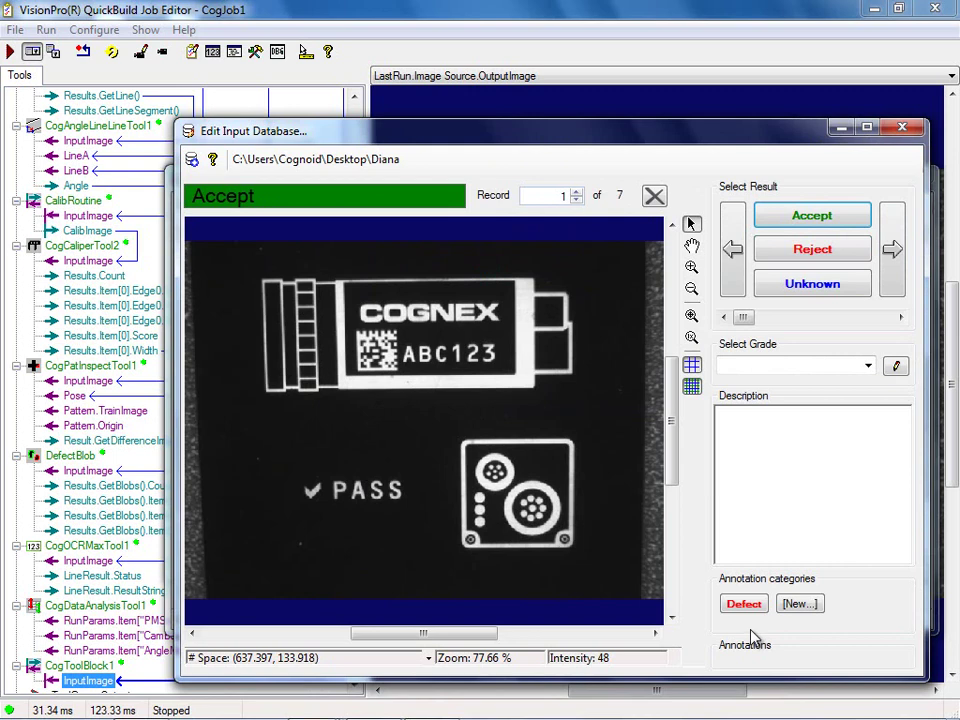
pyautogui.click(893, 249)
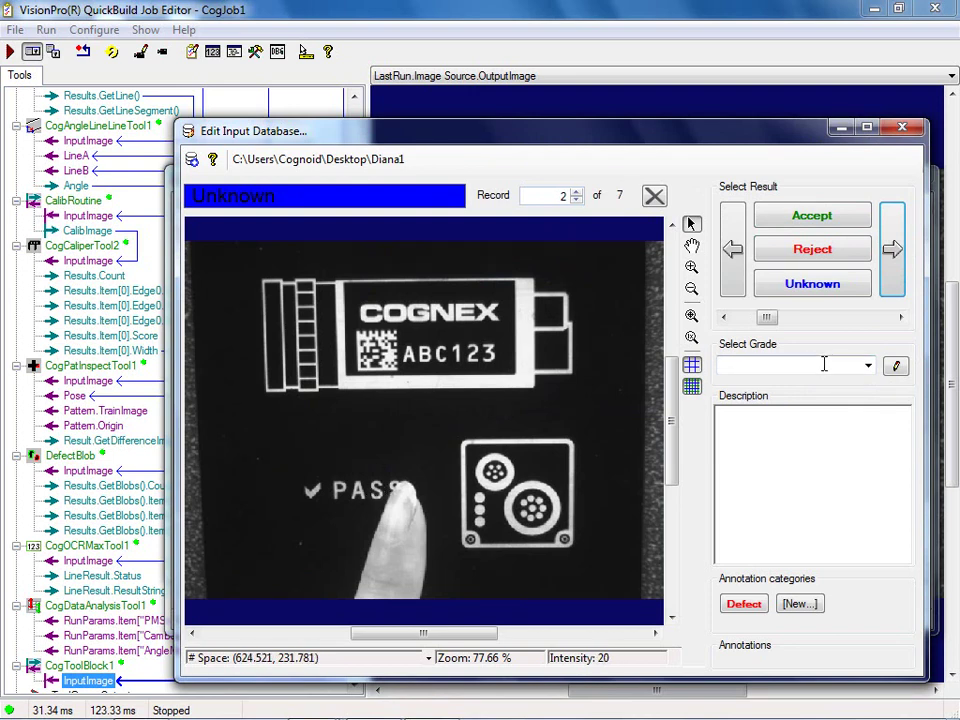
pyautogui.click(767, 364)
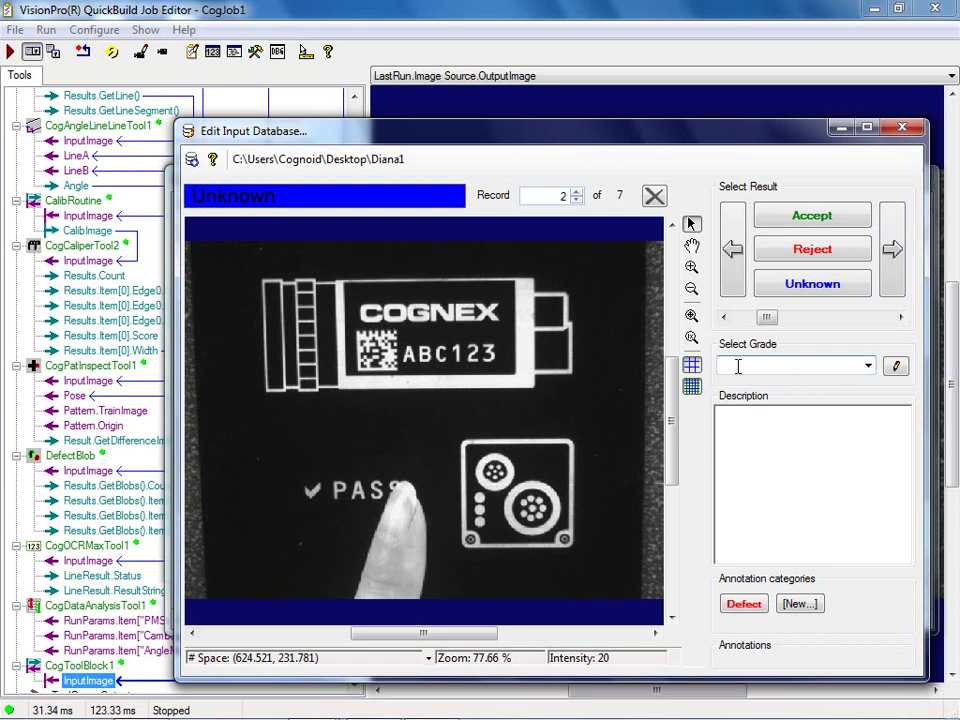
pyautogui.write('Partial')
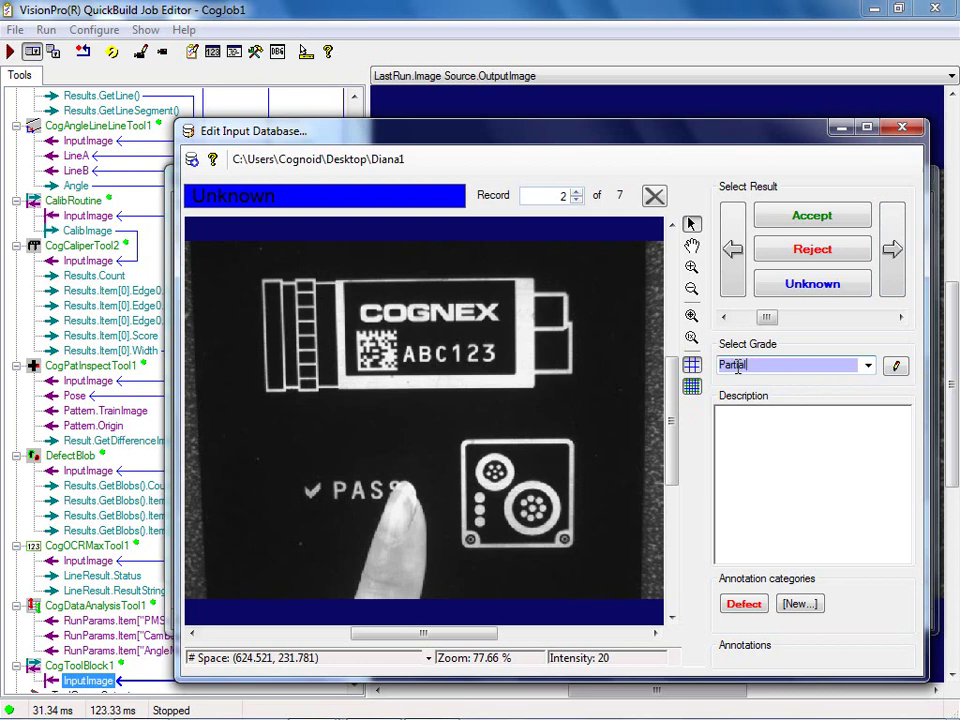
pyautogui.write('Occluded')
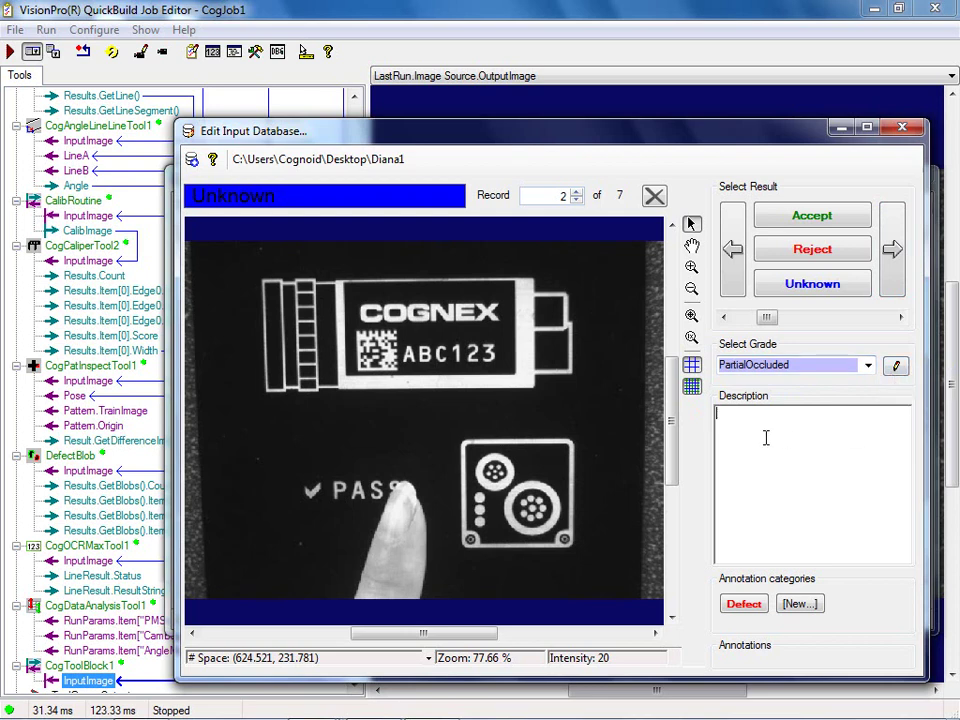
pyautogui.click(896, 365)
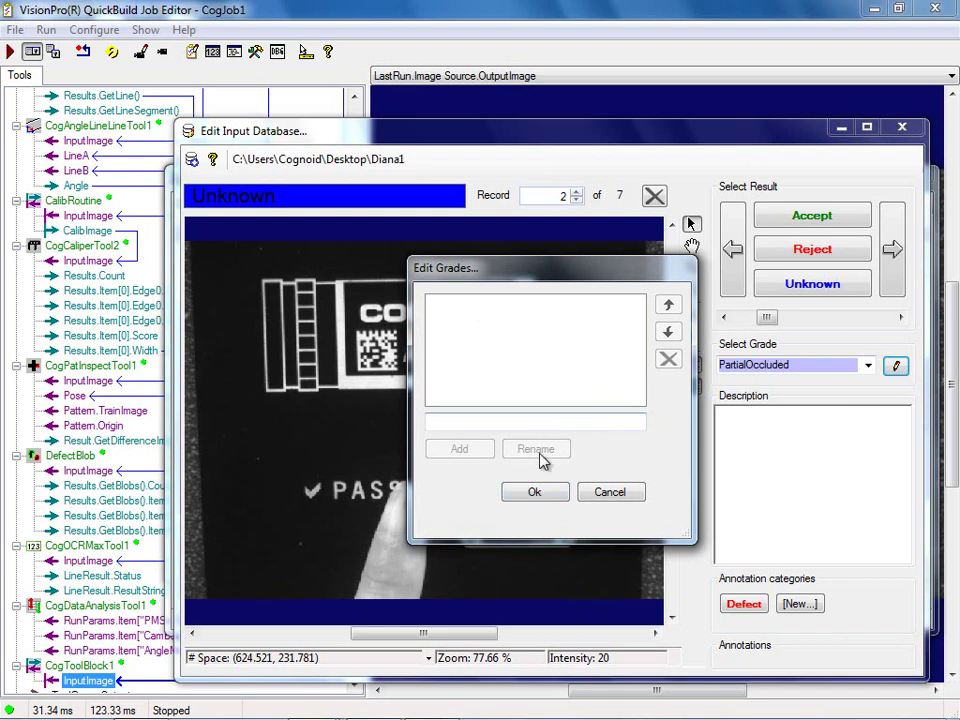
# Add a Finger grade in Edit Grades and confirm it appears in the list
pyautogui.click(483, 421)
pyautogui.write('Fin')
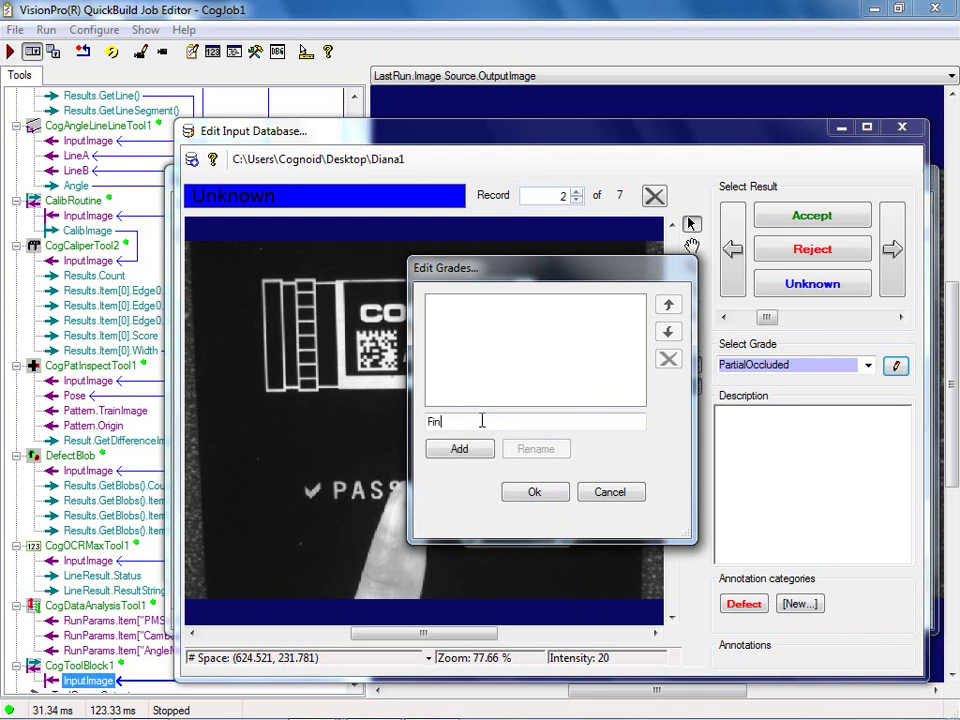
pyautogui.write('ger')
pyautogui.click(476, 453)
pyautogui.click(540, 493)
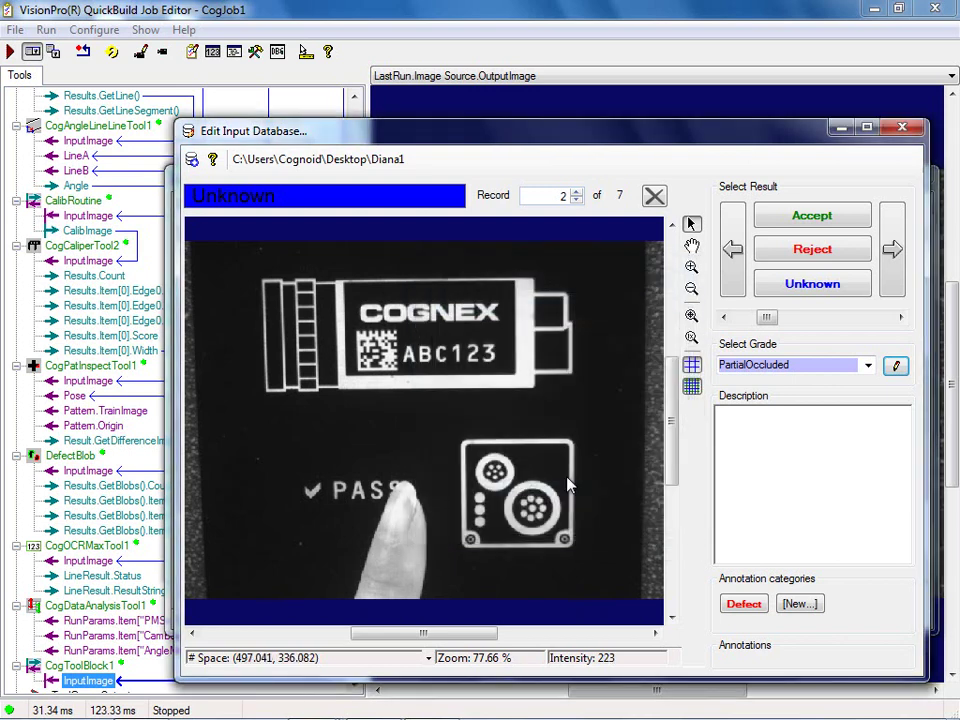
pyautogui.click(897, 368)
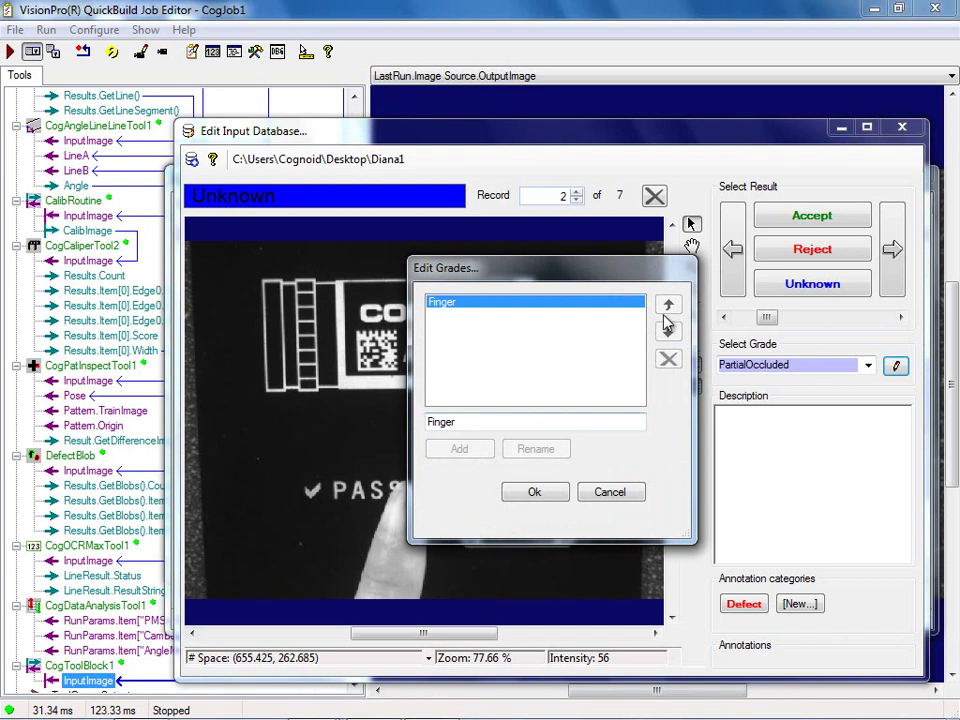
pyautogui.click(489, 305)
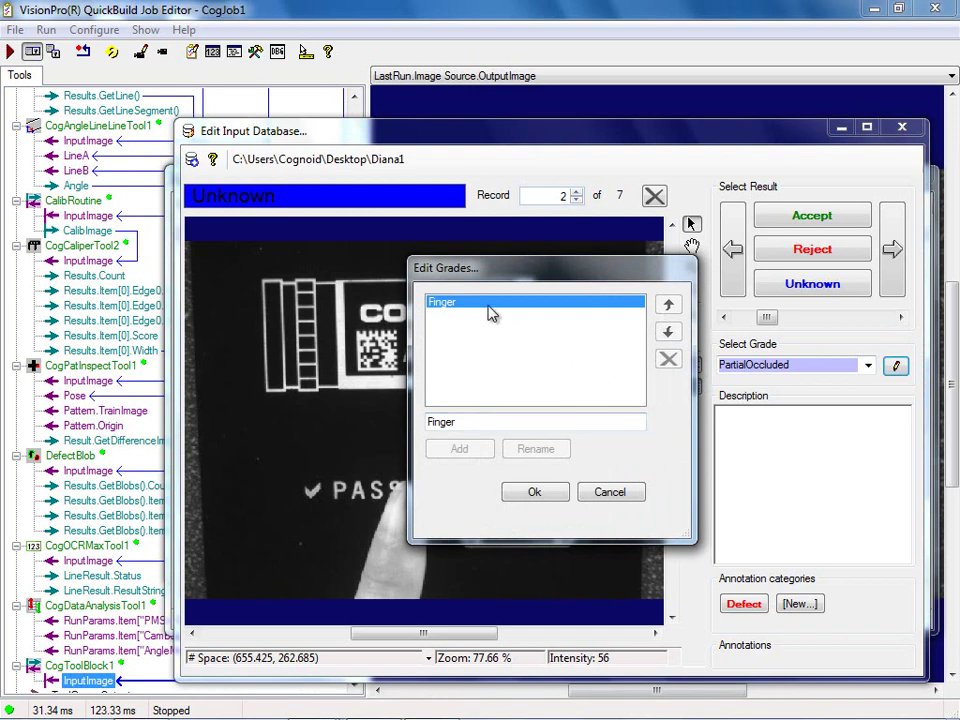
pyautogui.click(538, 495)
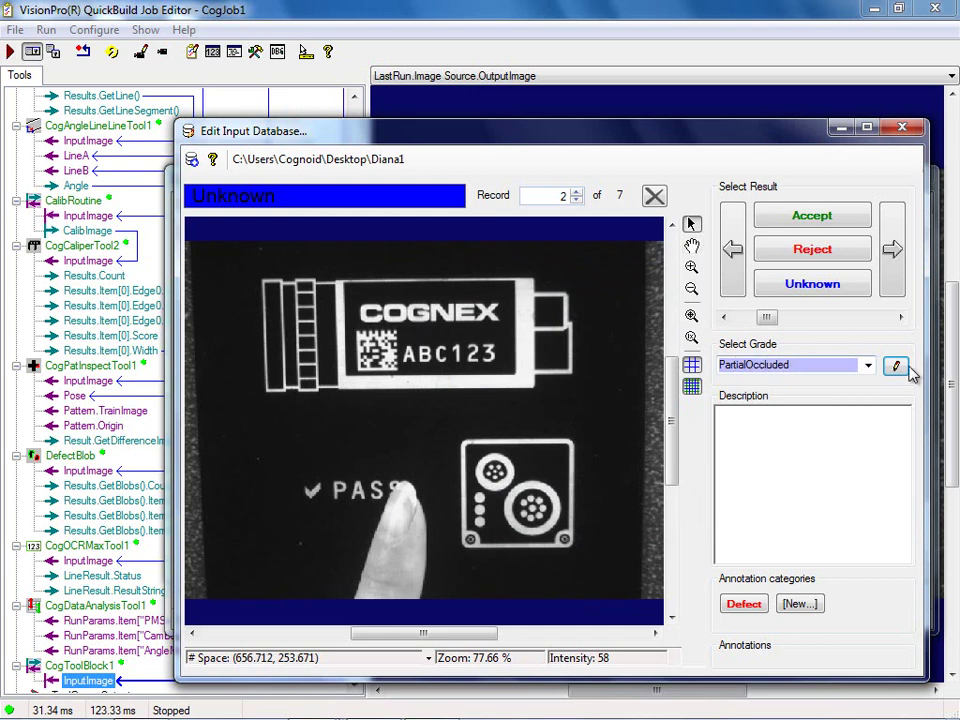
# Draw a Defect rectangle over the finger covering PASS and grade record 2 Finger
pyautogui.click(744, 605)
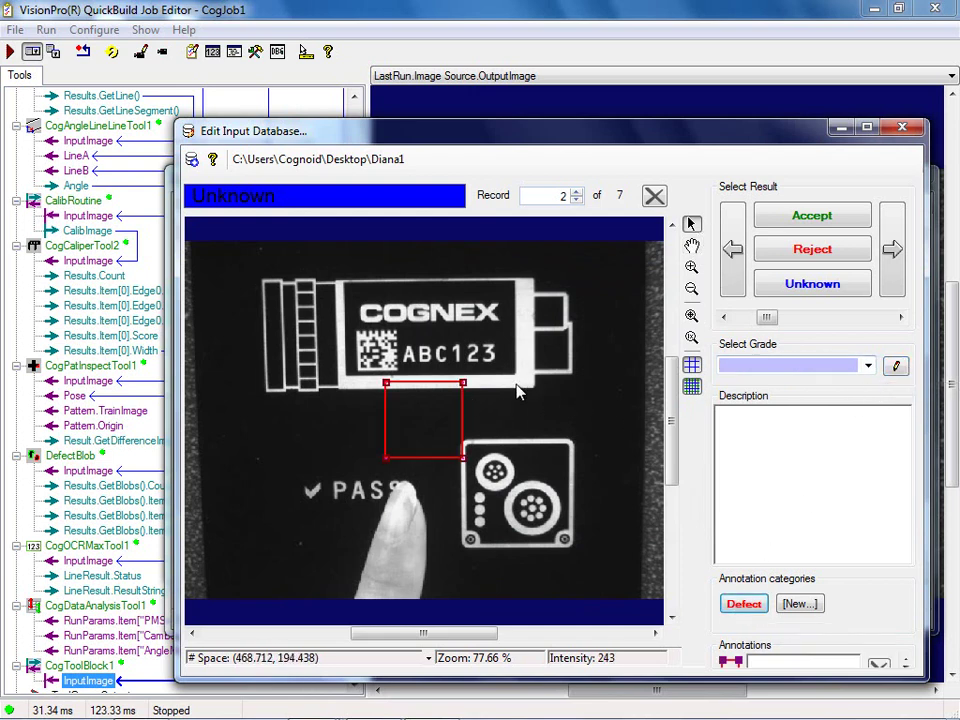
pyautogui.click(436, 487)
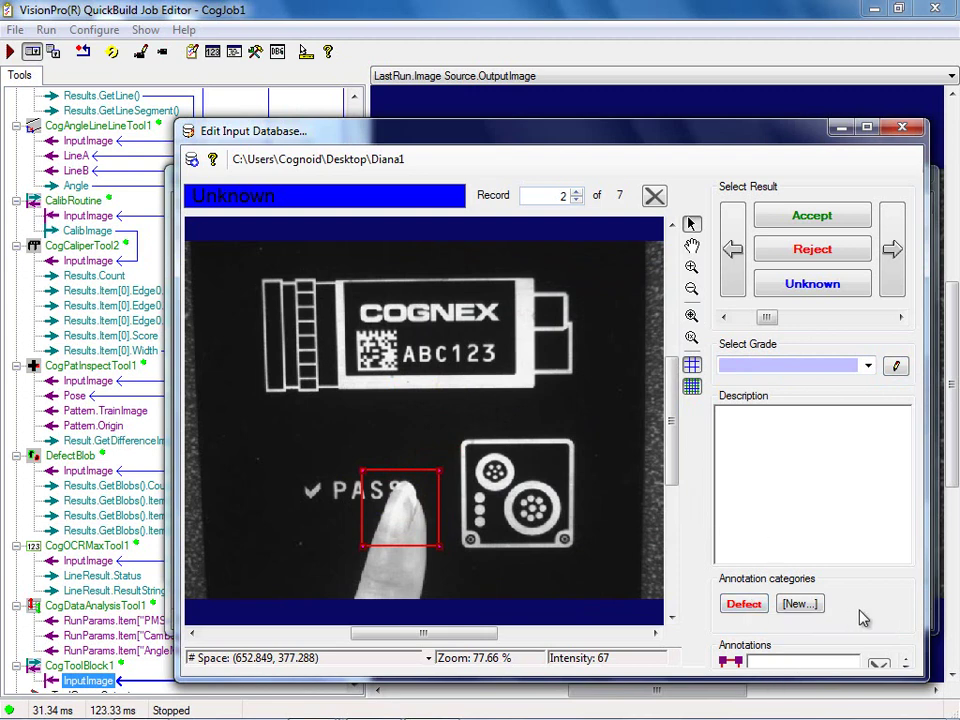
pyautogui.click(868, 366)
pyautogui.click(793, 381)
pyautogui.click(762, 419)
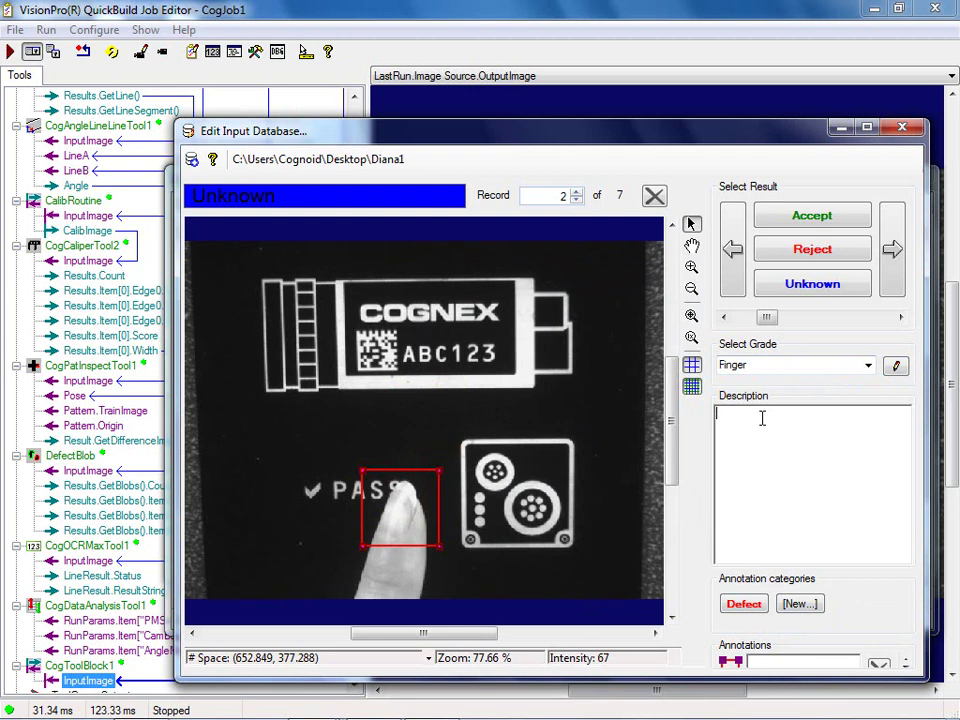
pyautogui.click(870, 367)
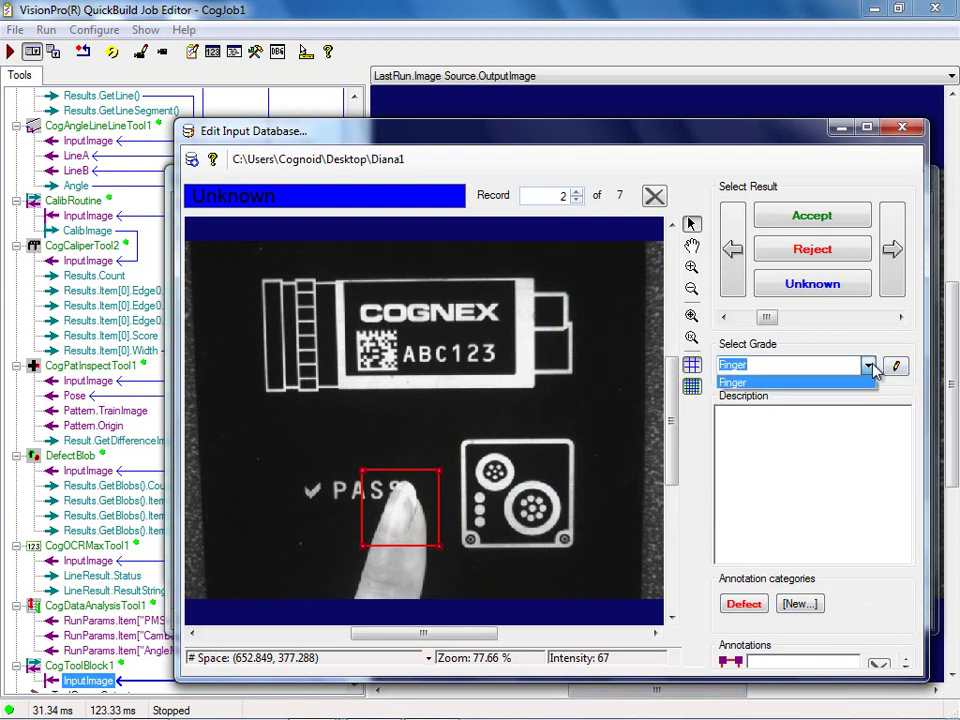
pyautogui.click(870, 367)
pyautogui.click(773, 425)
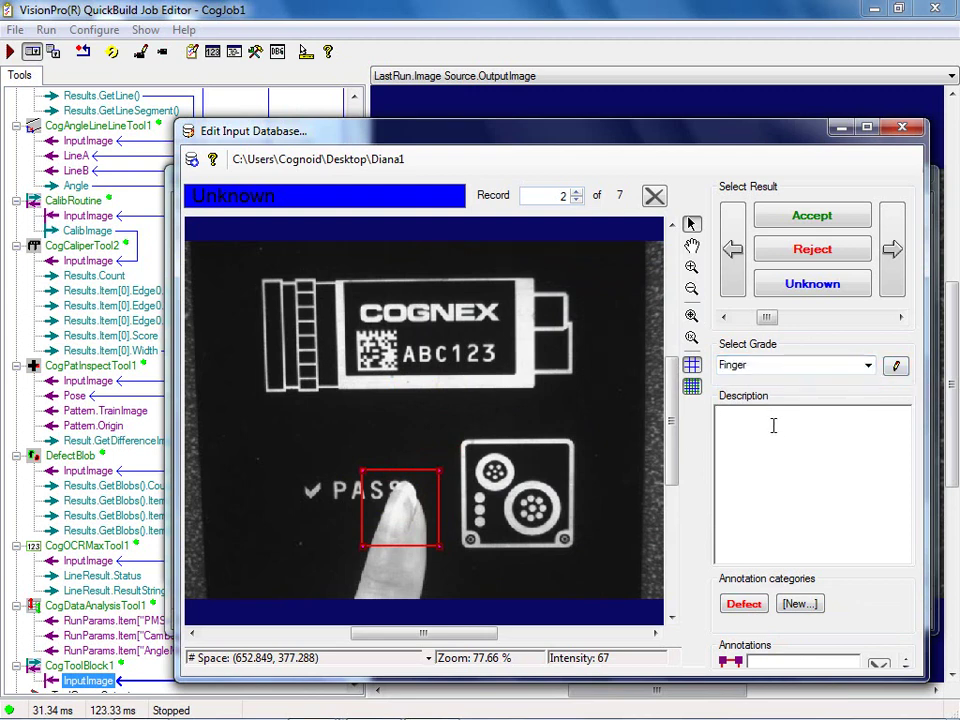
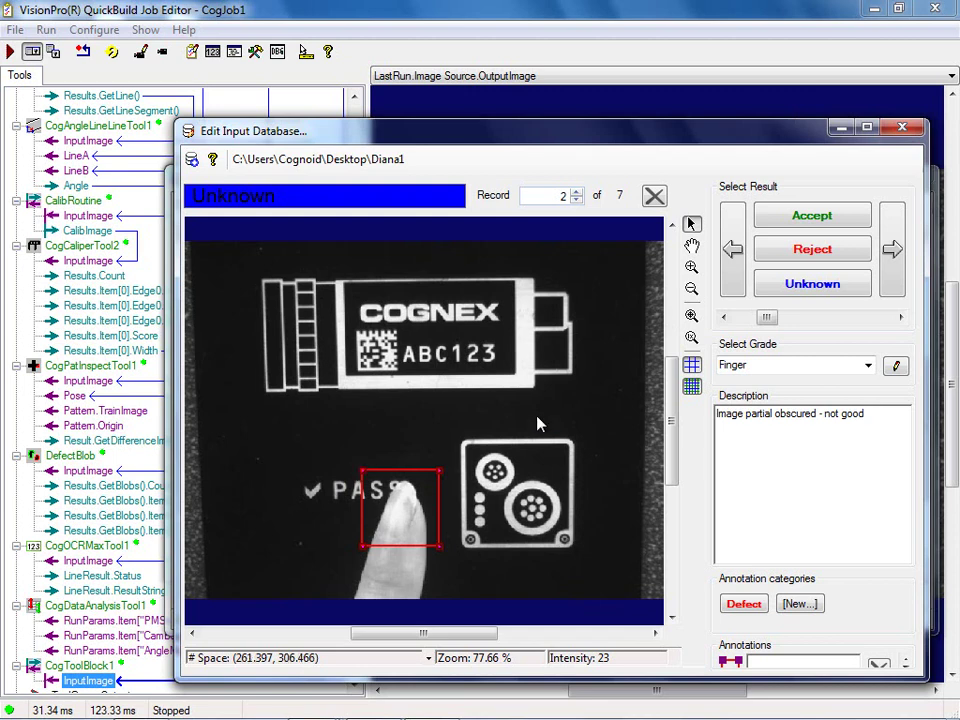
# Grade records 2 and 3 as Reject and record 4 as Accept
pyautogui.click(853, 253)
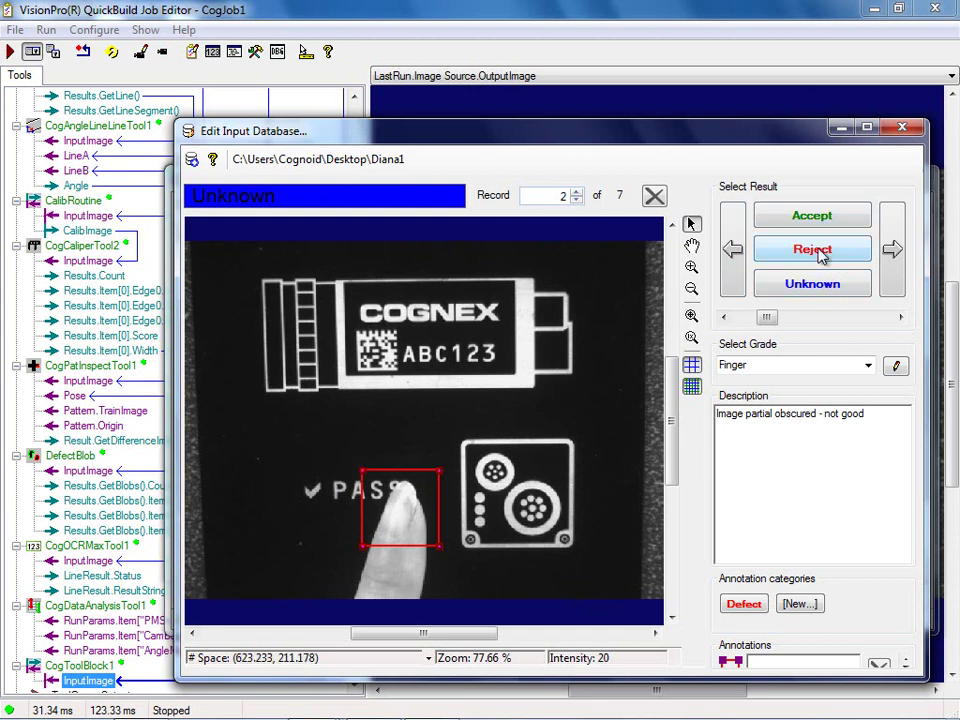
pyautogui.click(893, 250)
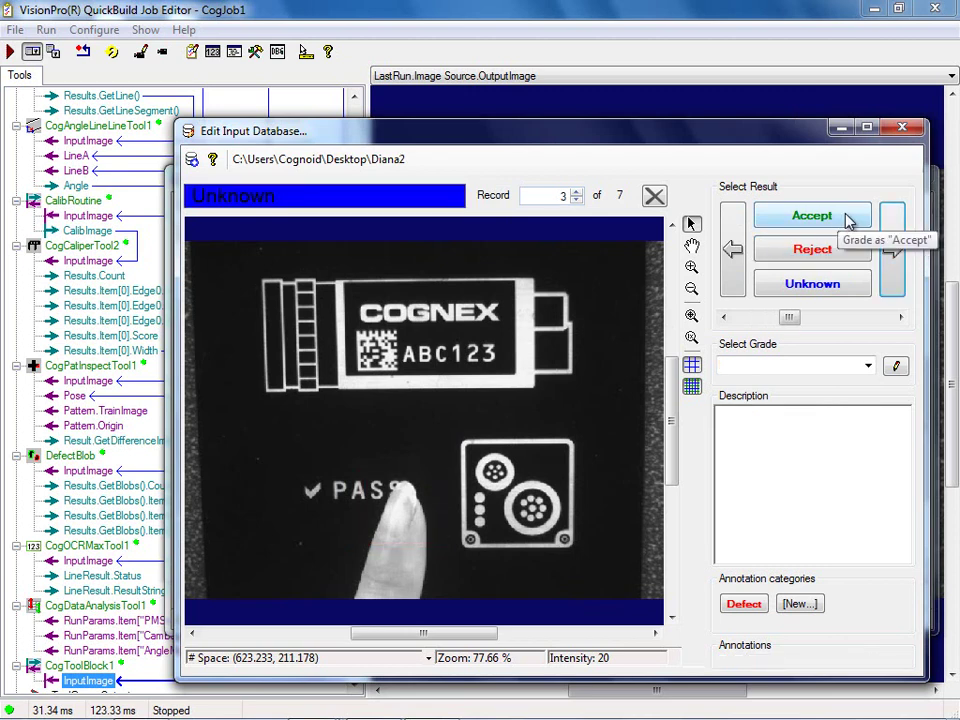
pyautogui.click(798, 250)
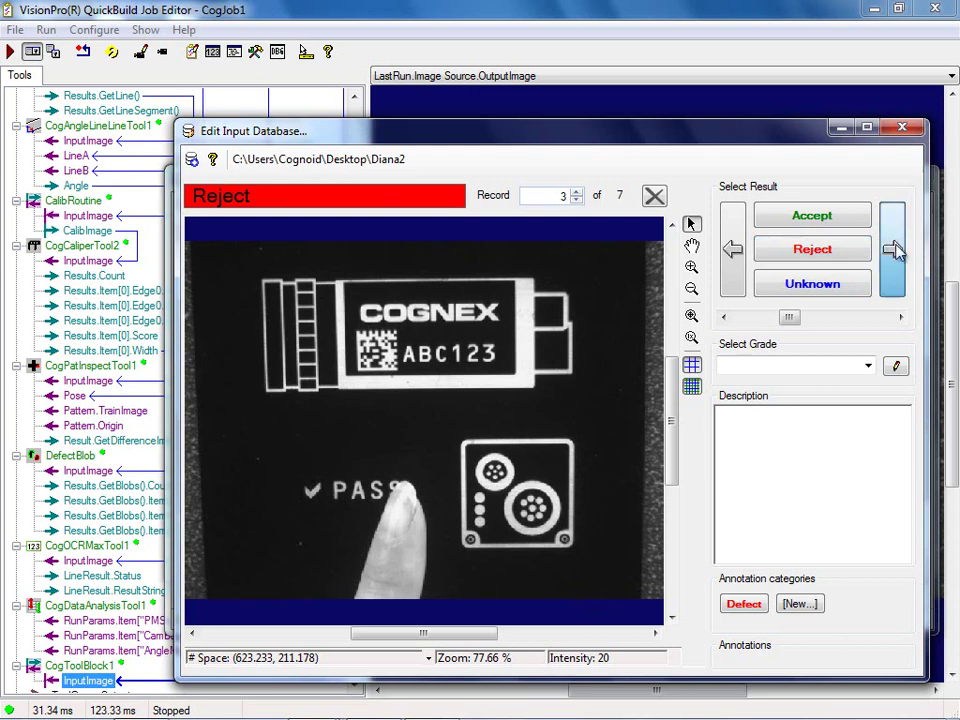
pyautogui.click(895, 252)
pyautogui.click(825, 216)
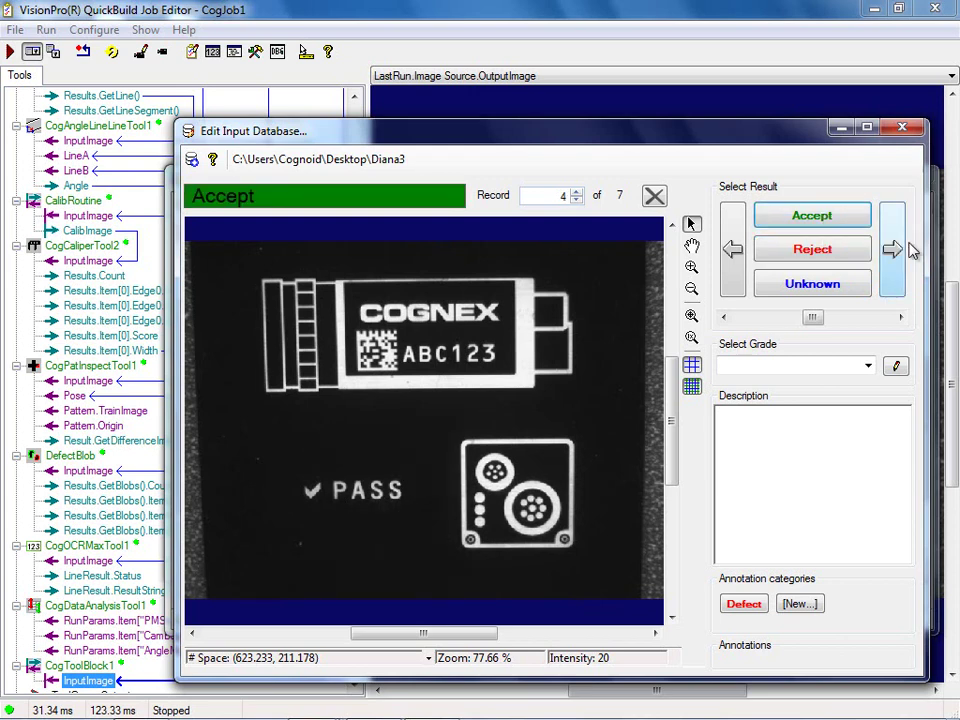
# Reject record 5 and place a Defect annotation box over its FAIL text
pyautogui.click(896, 250)
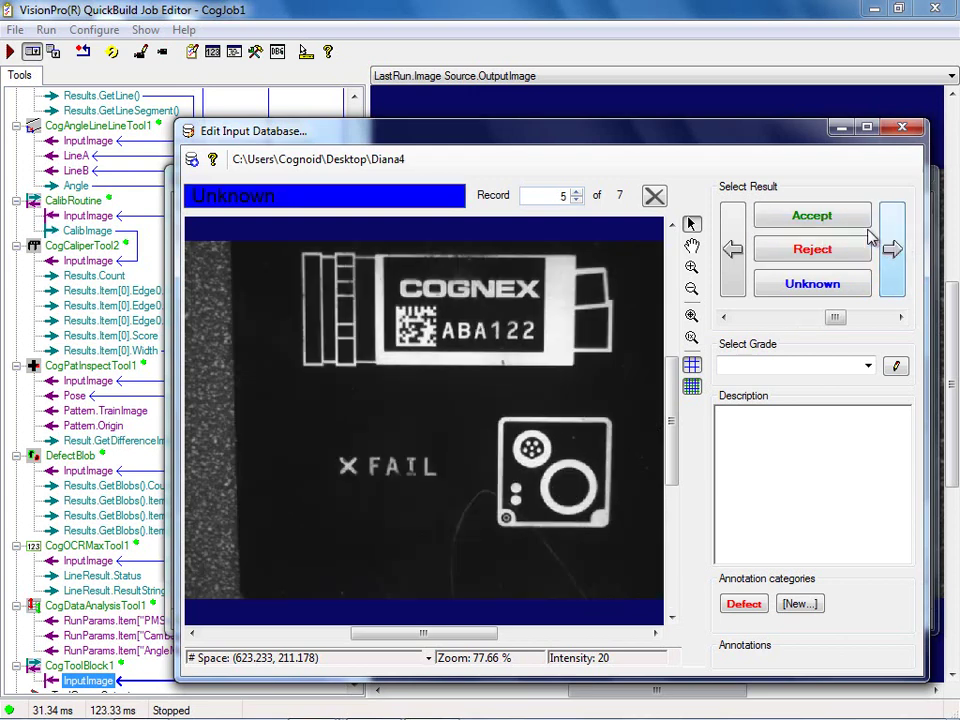
pyautogui.click(822, 252)
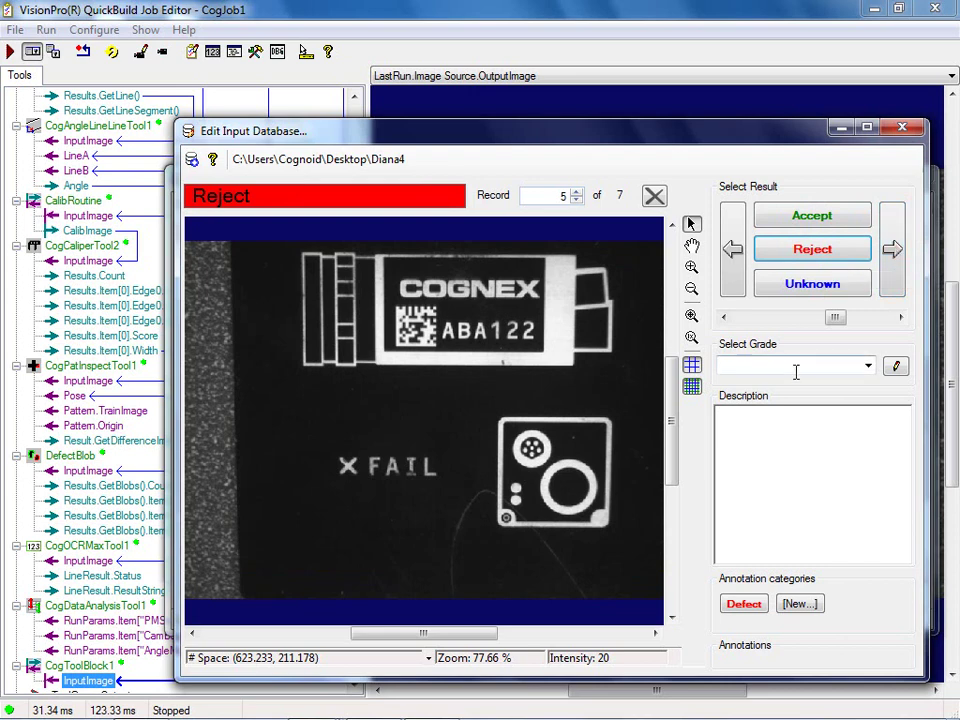
pyautogui.click(744, 604)
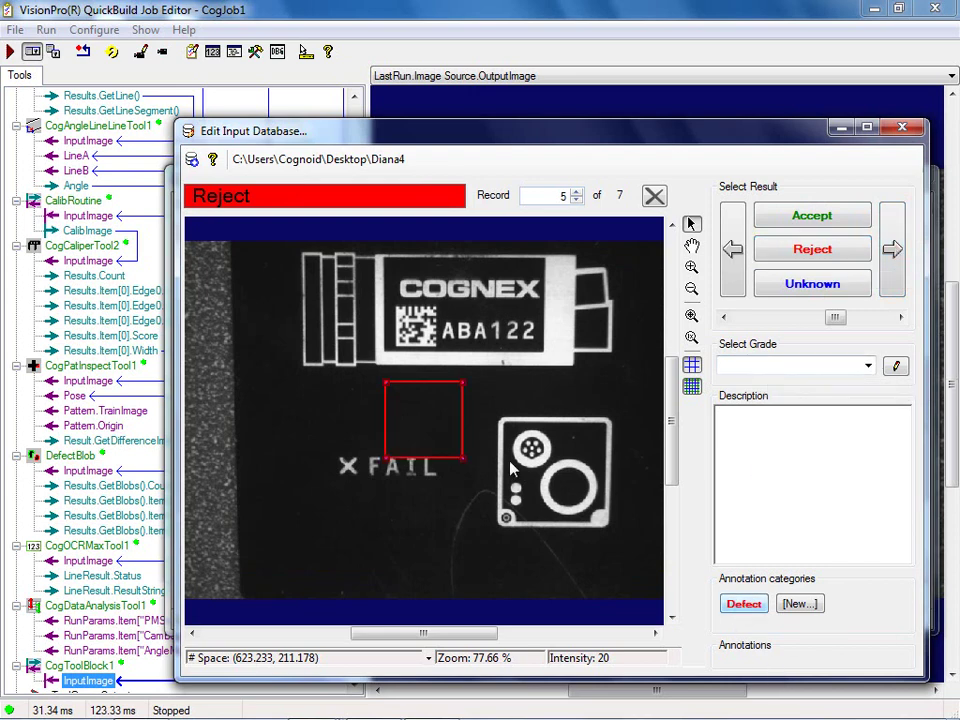
pyautogui.moveTo(420, 385)
pyautogui.mouseDown()
pyautogui.moveTo(394, 414)
pyautogui.moveTo(401, 433)
pyautogui.moveTo(387, 432)
pyautogui.mouseUp()
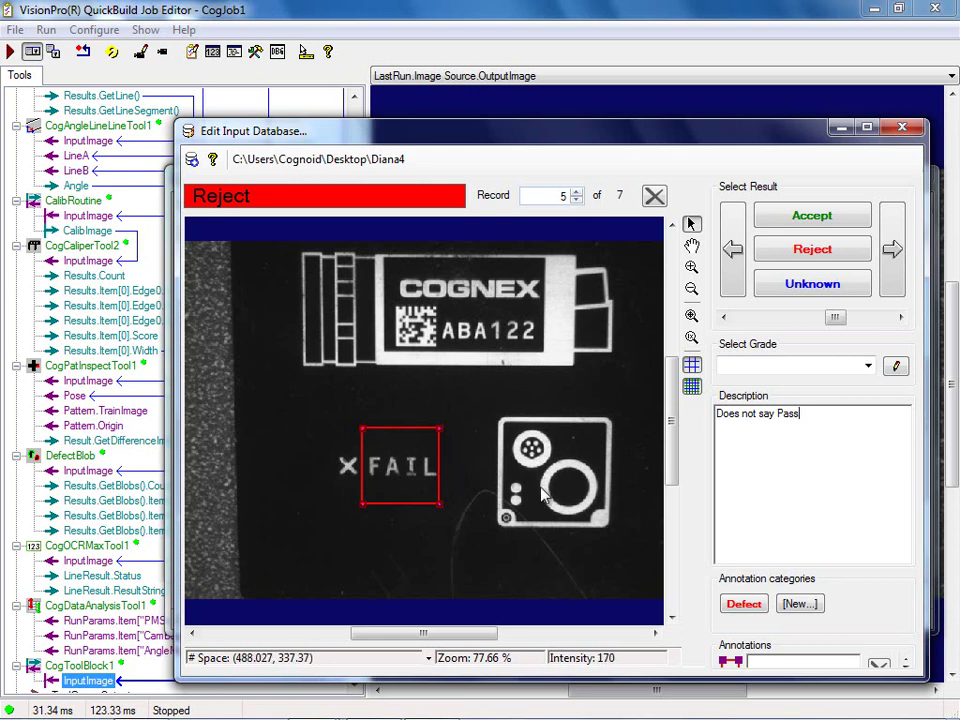
# Grade records 6 and 7 as Reject and close the input database editor
pyautogui.click(892, 251)
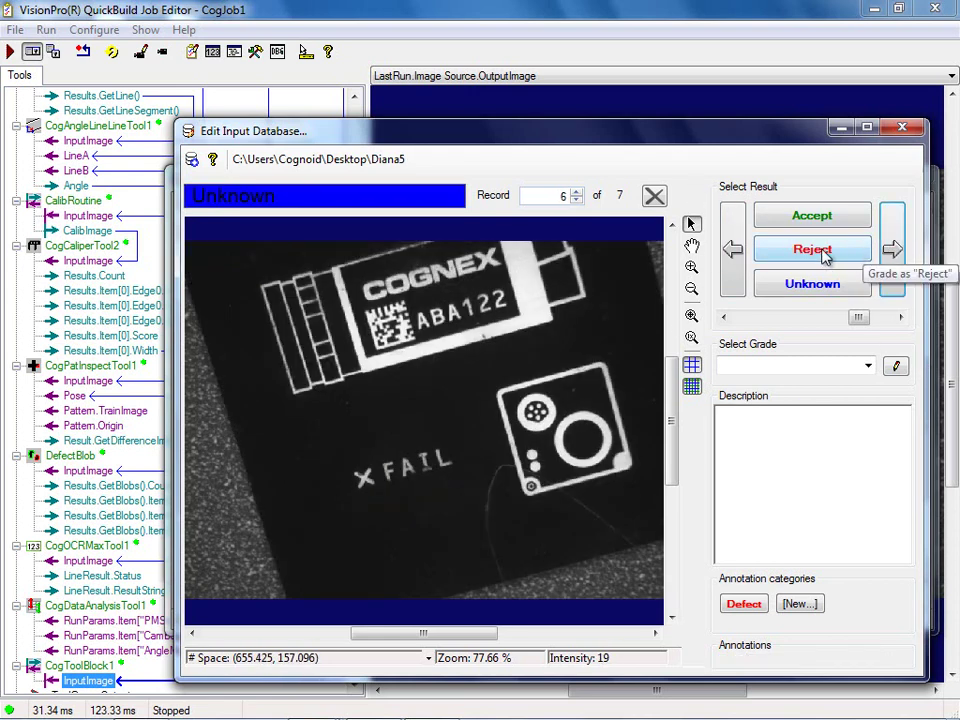
pyautogui.click(822, 254)
pyautogui.click(892, 251)
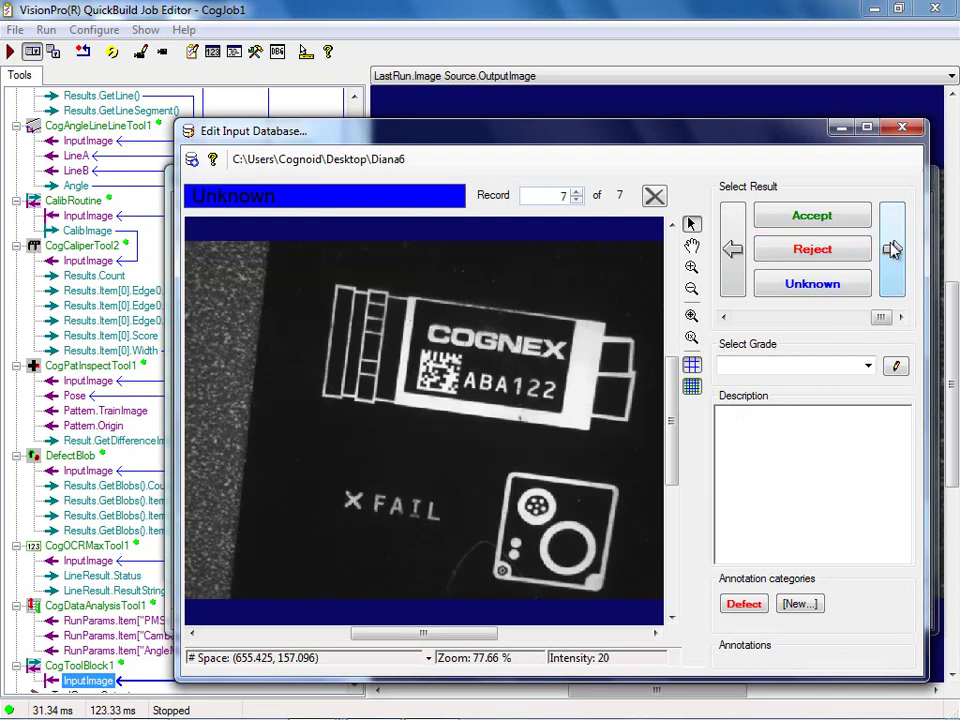
pyautogui.click(826, 251)
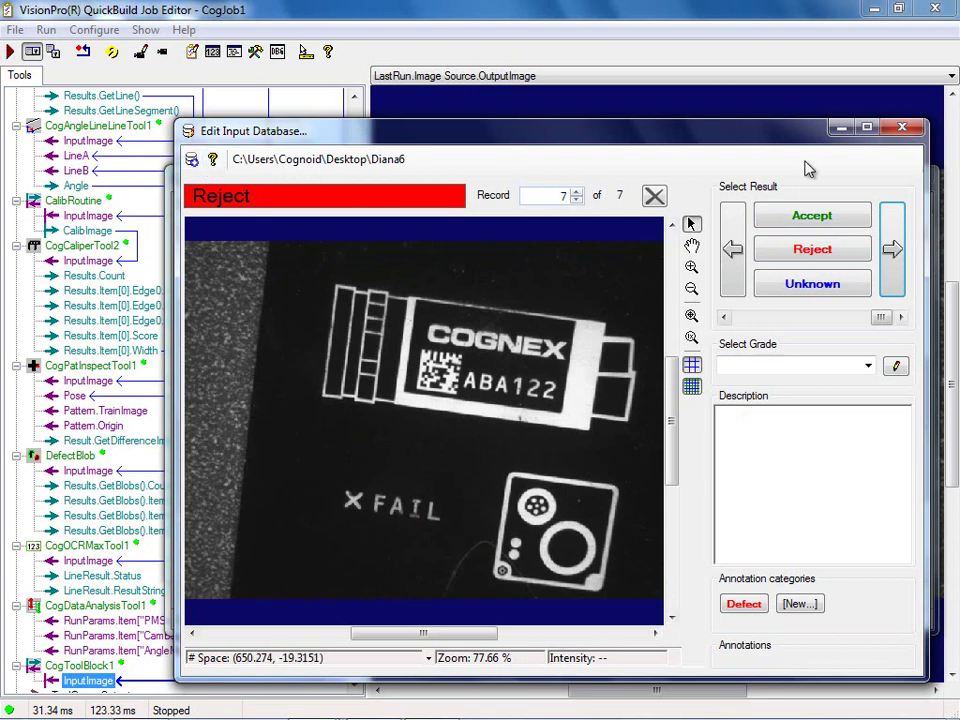
pyautogui.click(902, 127)
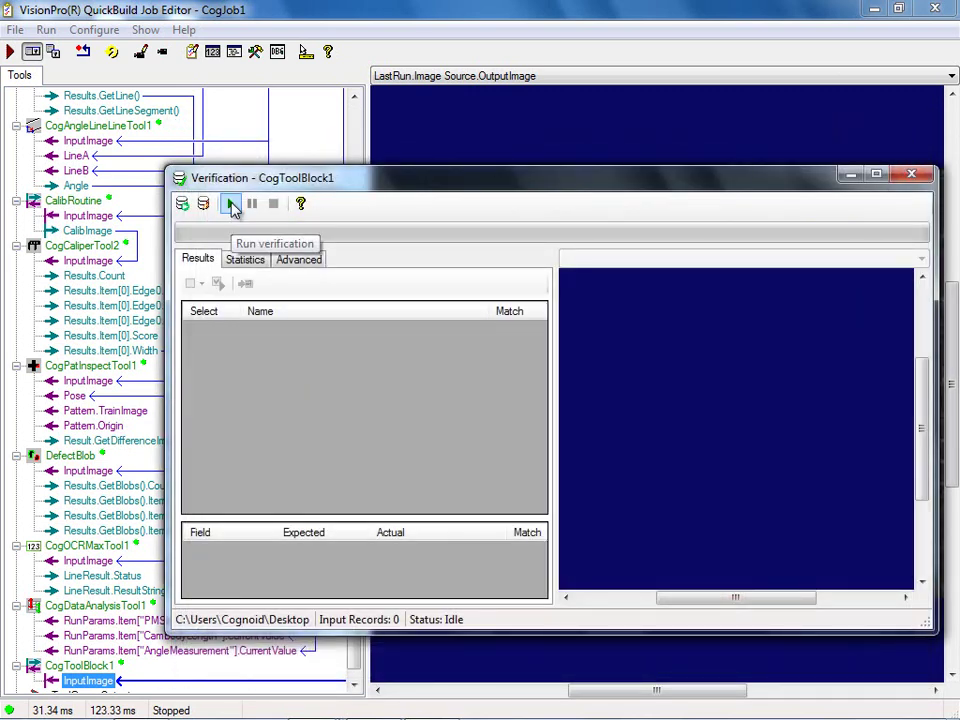
# Run verification and compare record 2's Expected vs Actual result, then close the Verification window
pyautogui.click(231, 204)
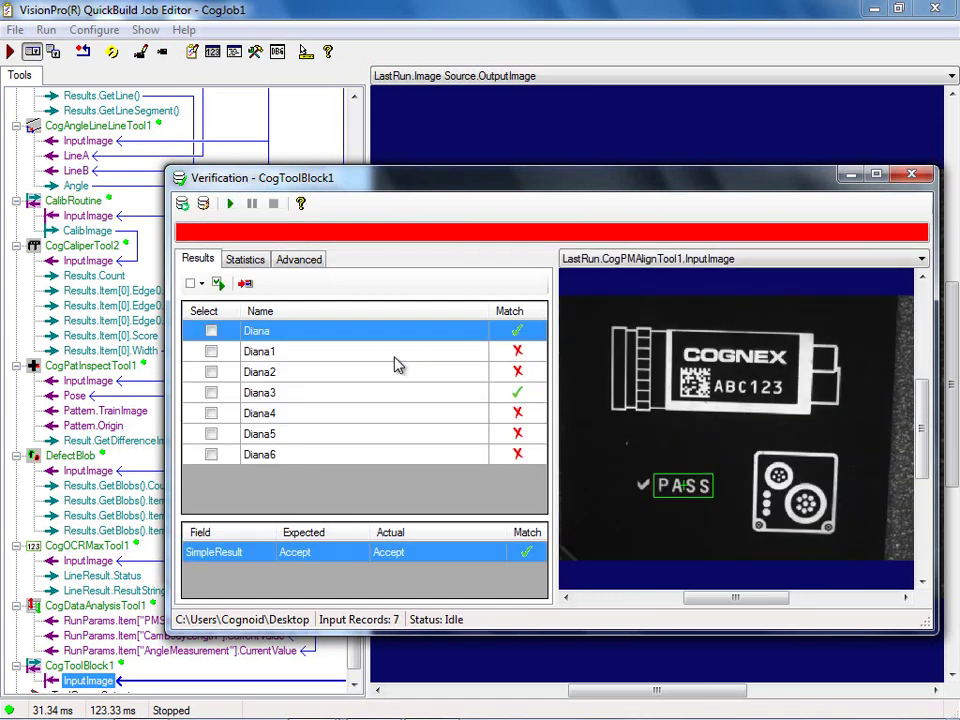
pyautogui.click(268, 352)
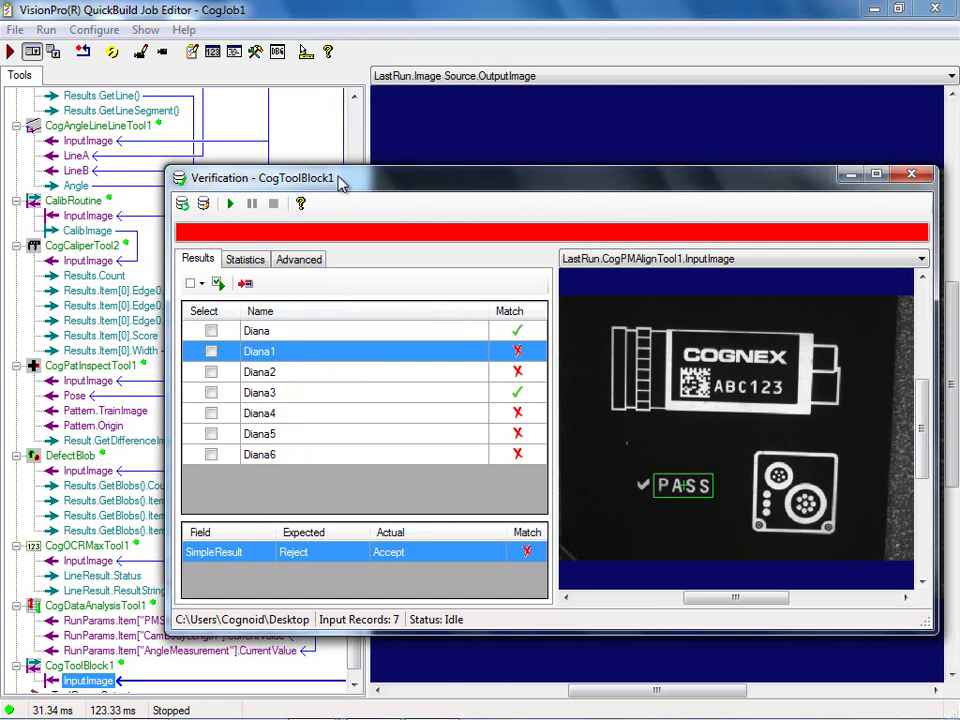
pyautogui.click(922, 178)
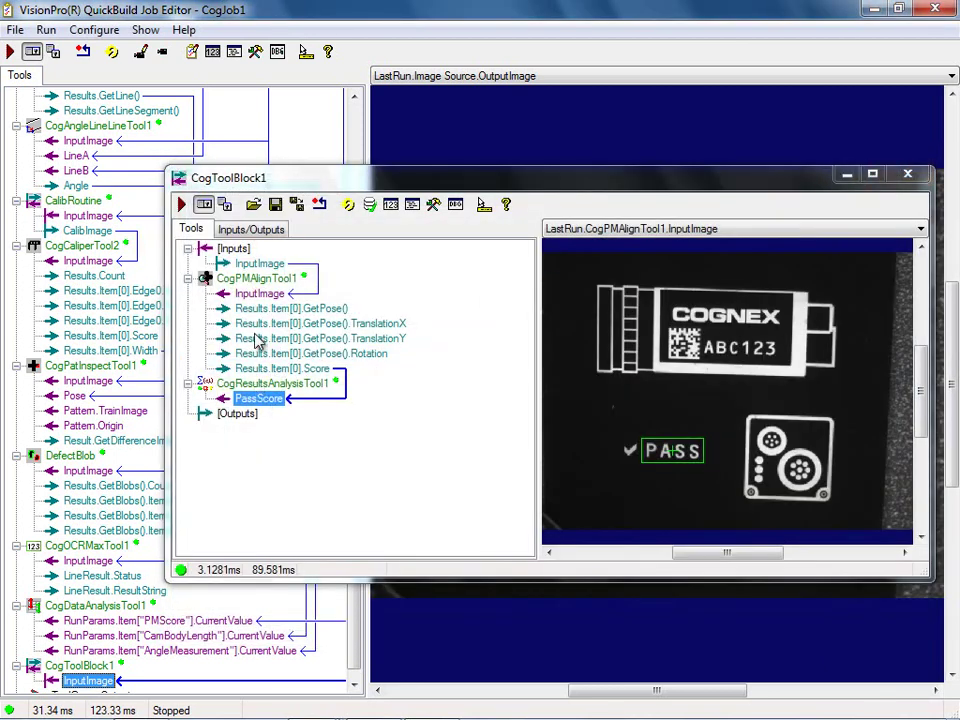
# Replace the tool block's InputImage input with a new ICogImage input named InputImage
pyautogui.click(243, 230)
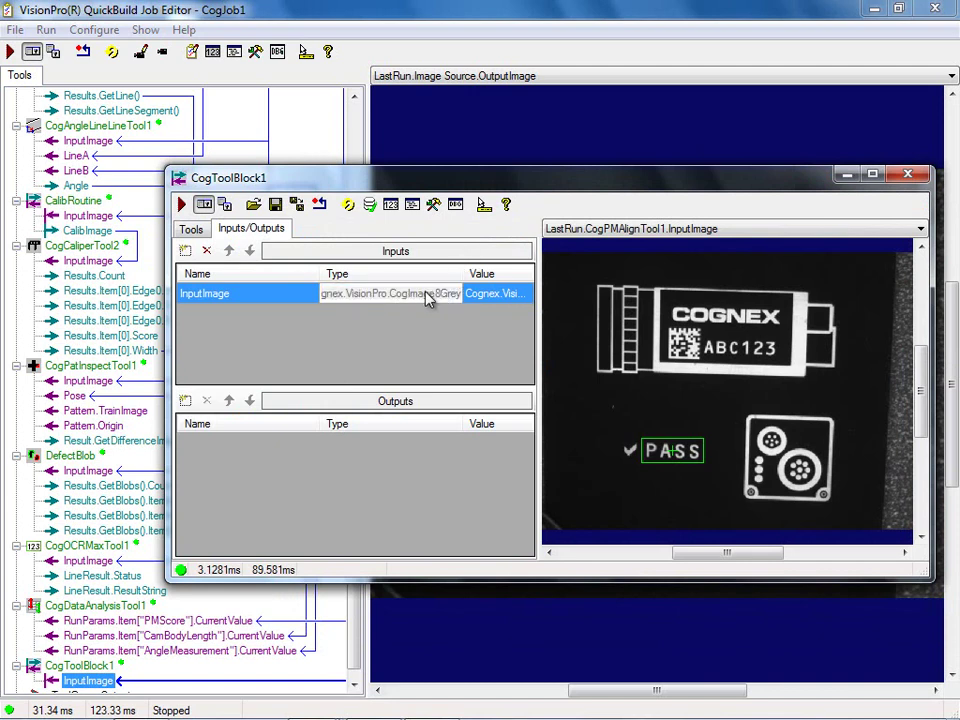
pyautogui.click(206, 294)
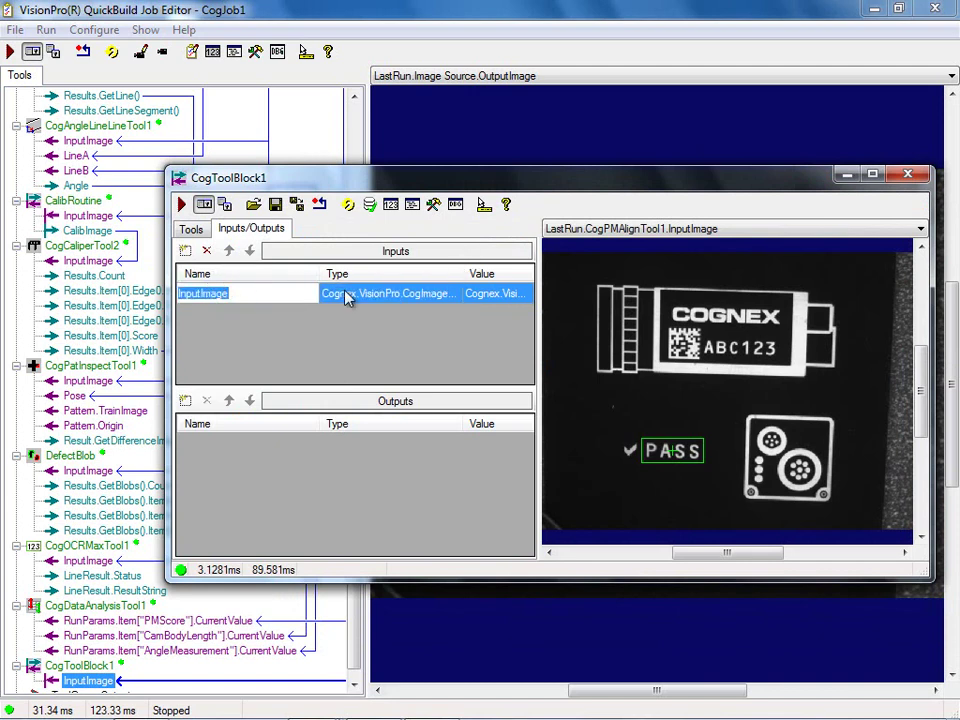
pyautogui.click(345, 297)
pyautogui.click(240, 292)
pyautogui.click(207, 251)
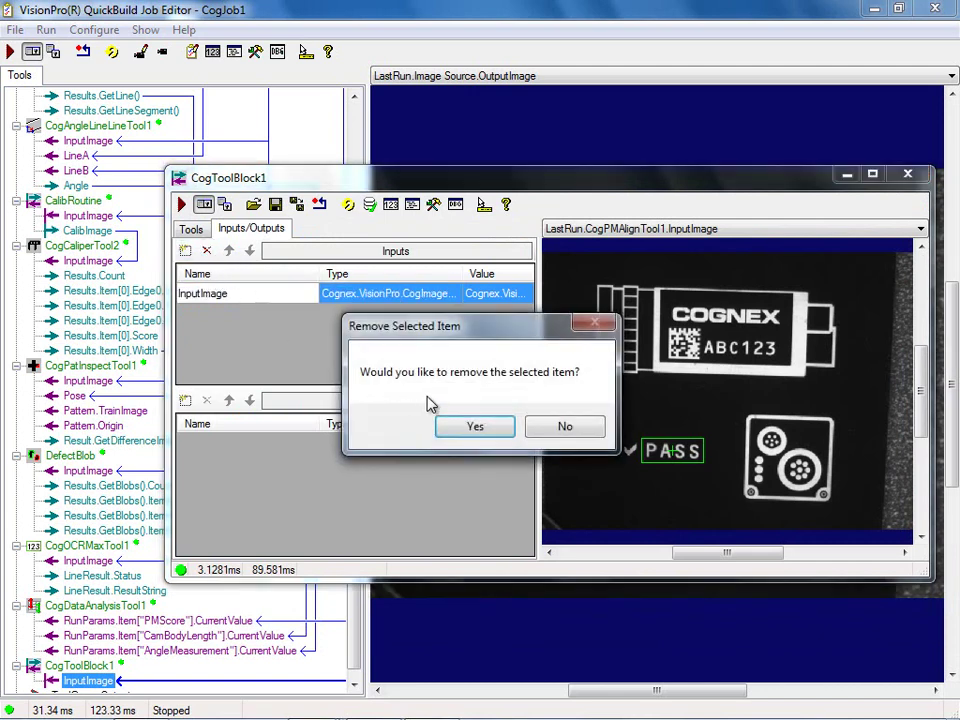
pyautogui.click(488, 426)
pyautogui.click(188, 253)
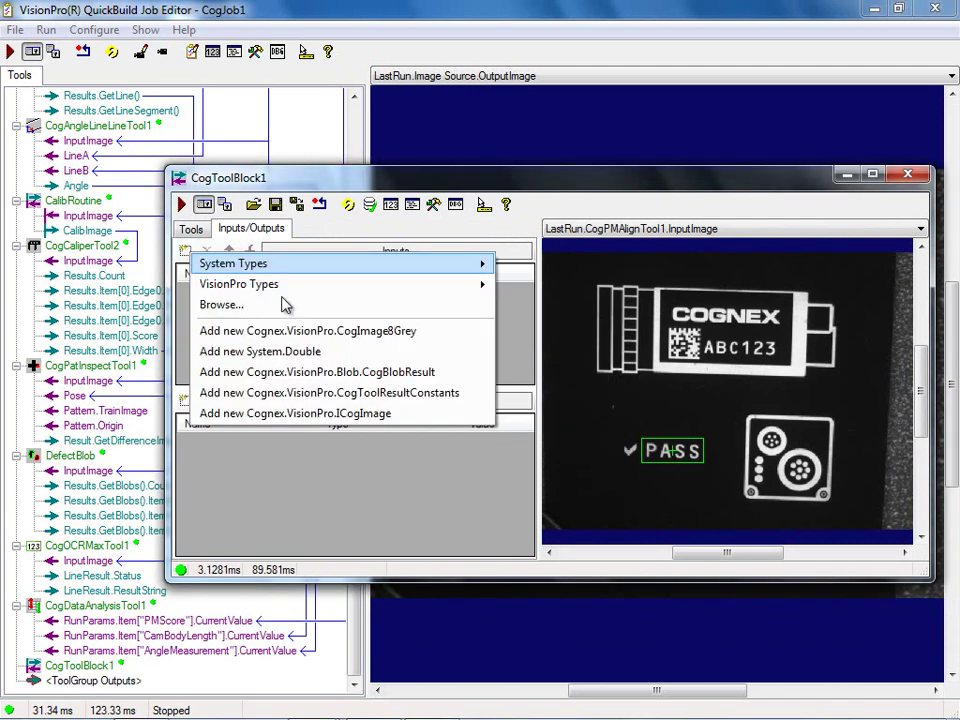
pyautogui.moveTo(350, 284)
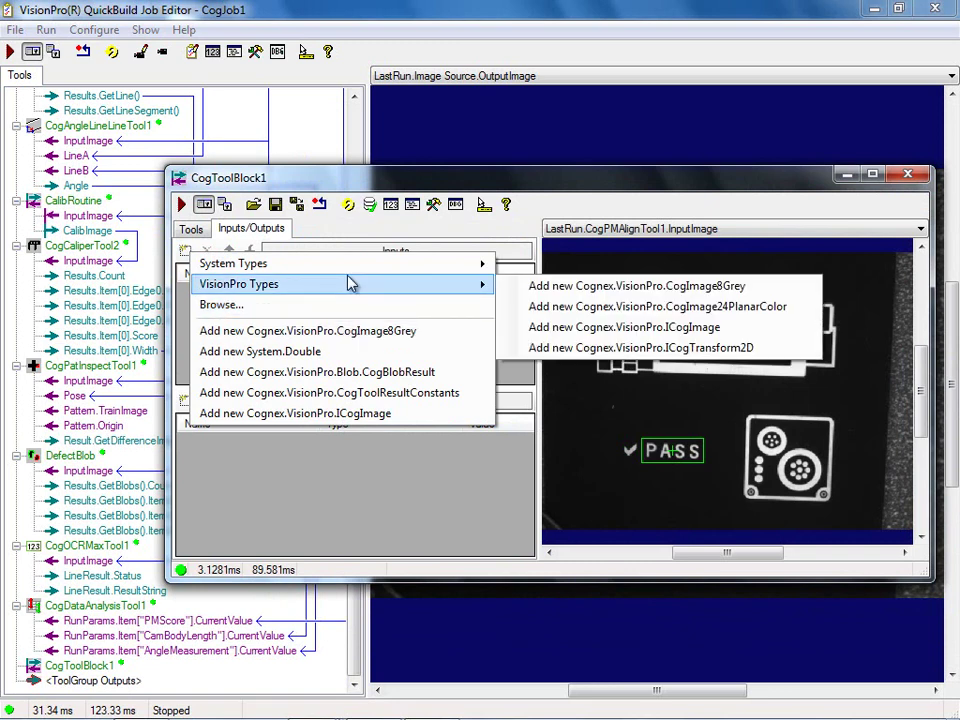
pyautogui.click(610, 331)
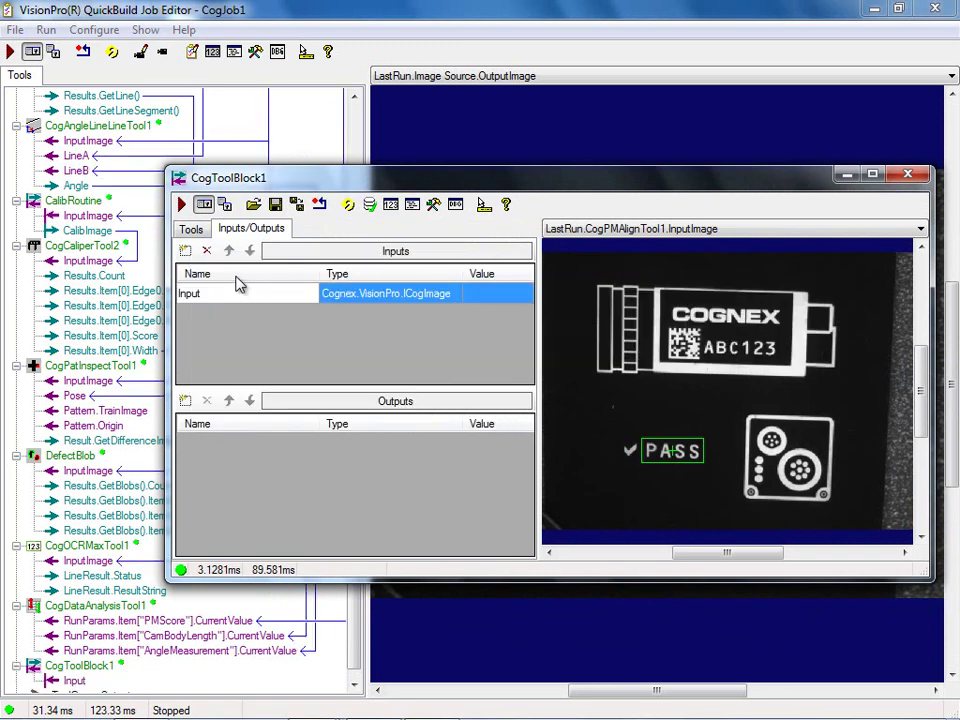
pyautogui.write('Image')
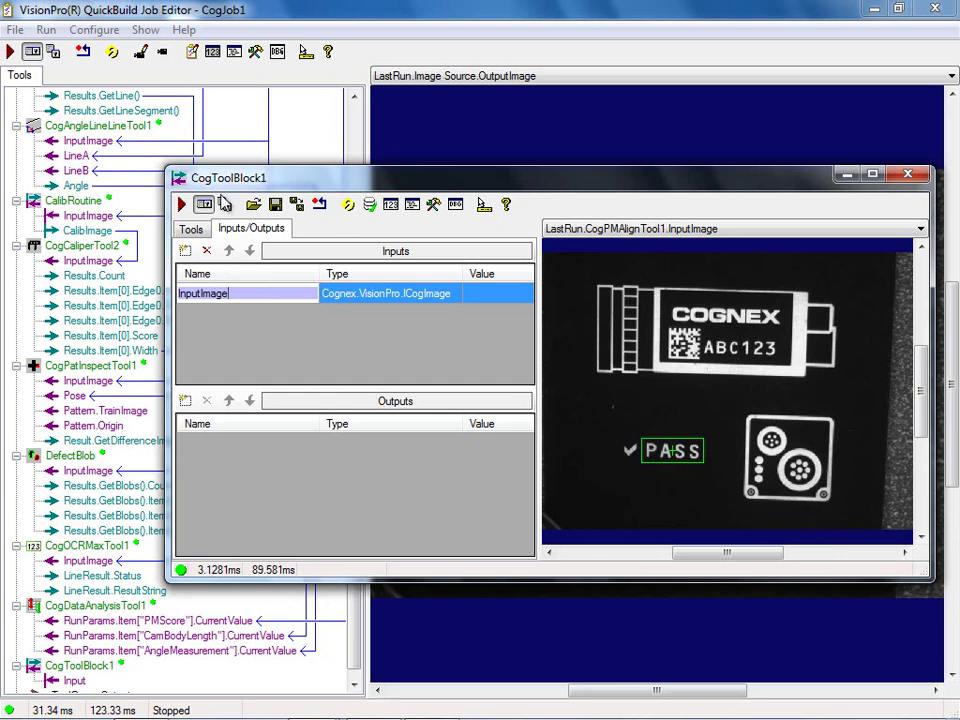
pyautogui.click(181, 204)
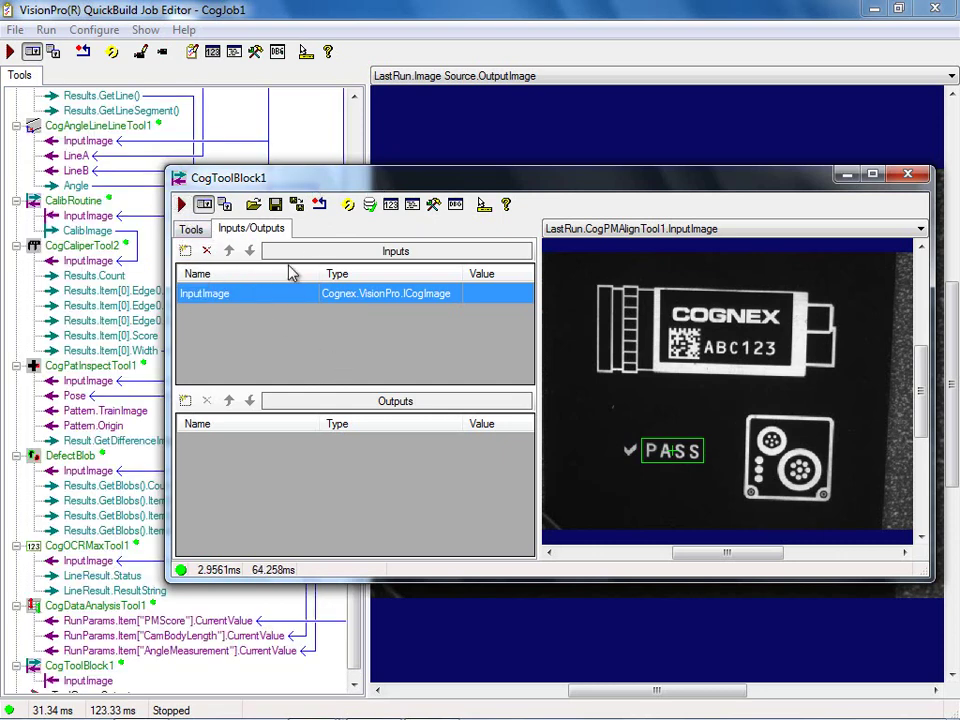
# Wire the block's InputImage into CogPMAlignTool1 and link it from Image Source.OutputImage
pyautogui.click(190, 229)
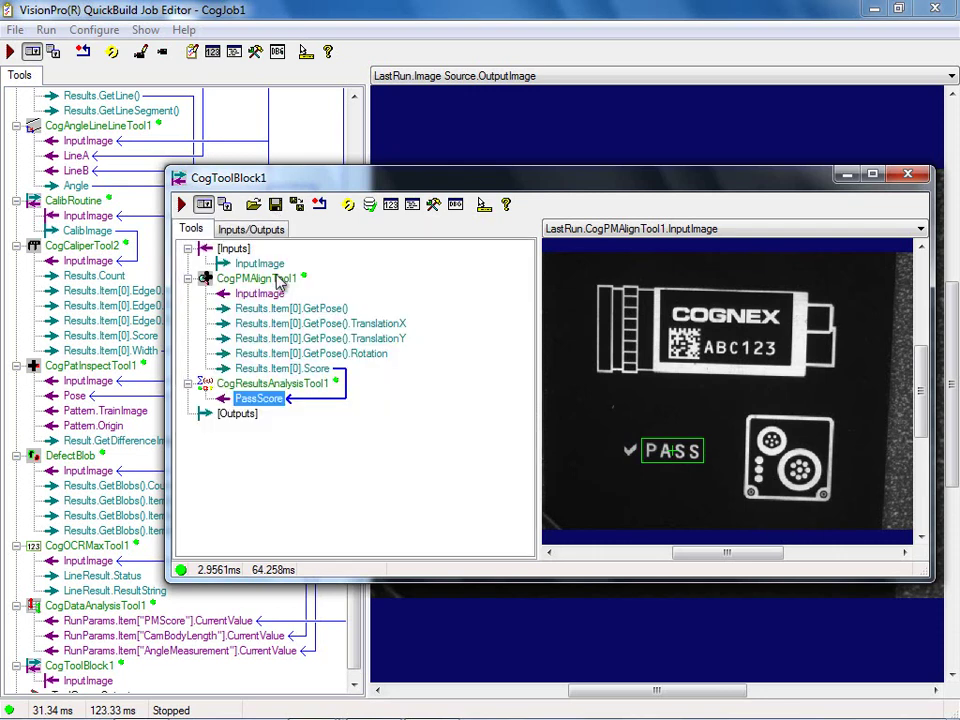
pyautogui.moveTo(259, 293); pyautogui.dragTo(259, 263)
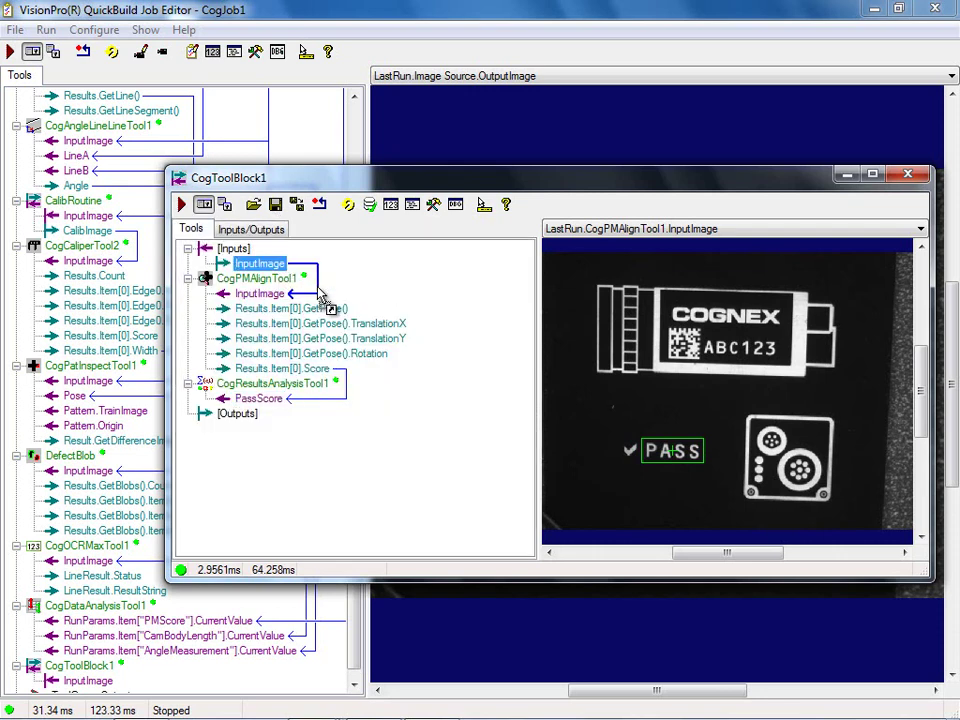
pyautogui.click(182, 206)
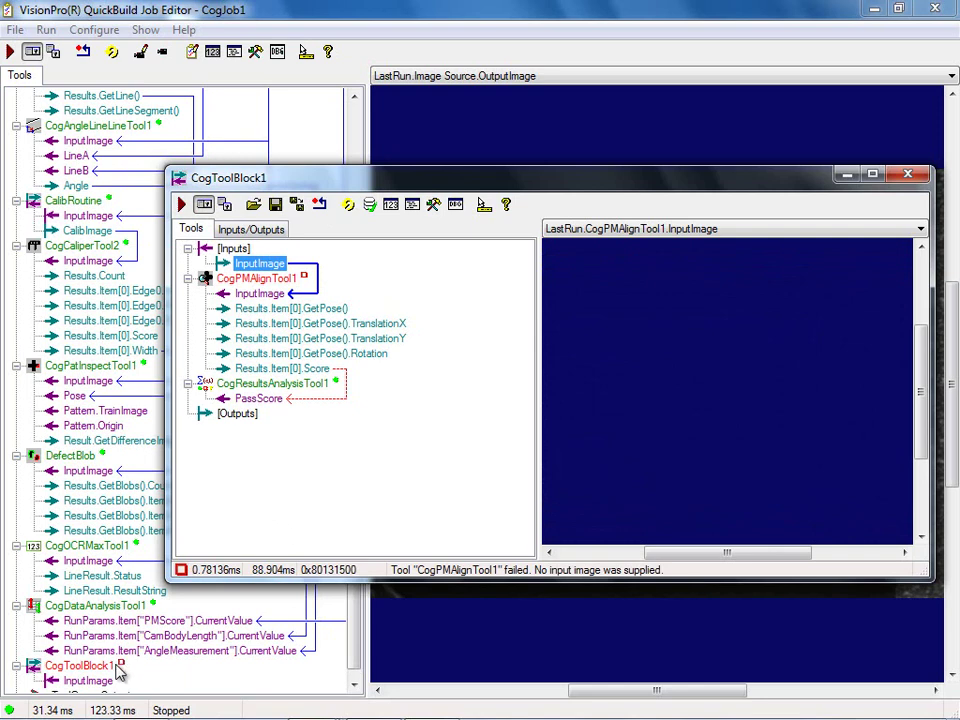
pyautogui.click(88, 681)
pyautogui.rightClick(90, 681)
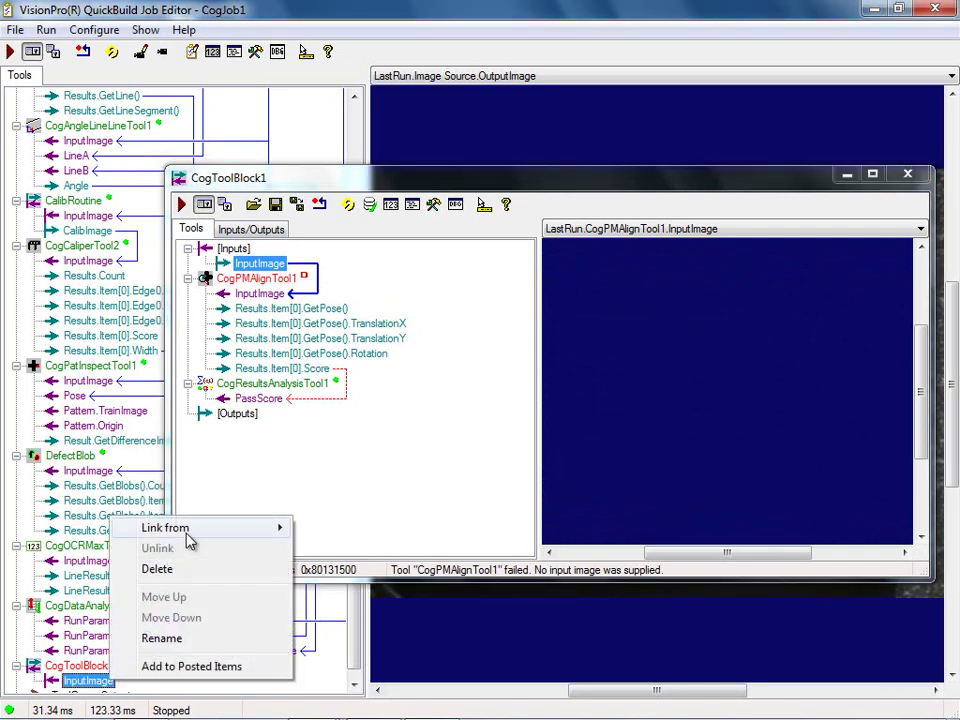
pyautogui.moveTo(187, 531)
pyautogui.click(378, 591)
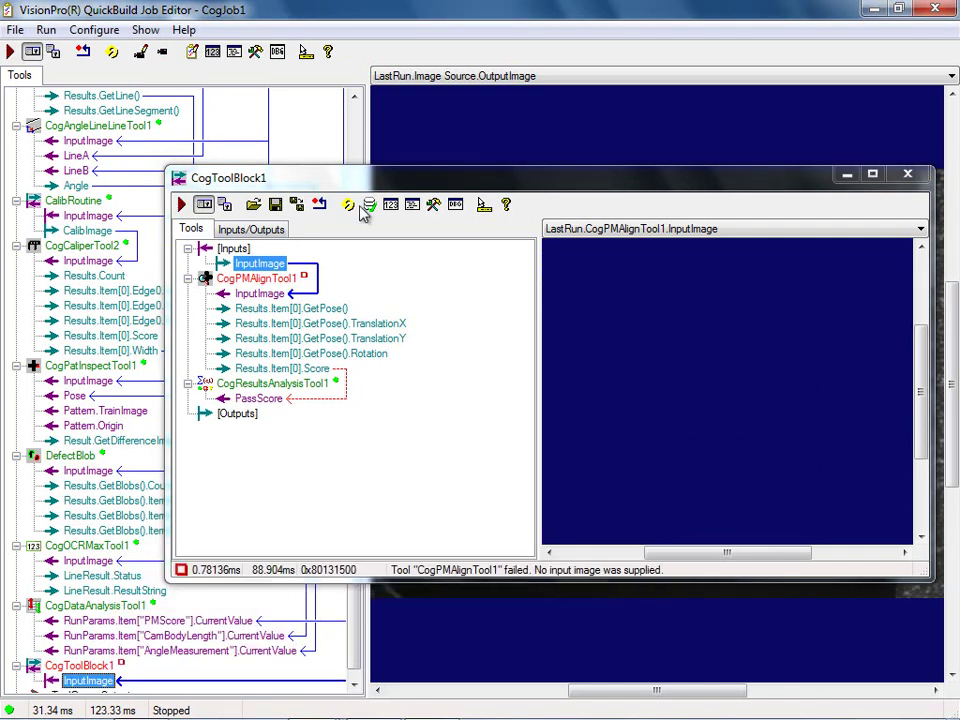
# Point the verification input database at the Desktop folder
pyautogui.click(370, 205)
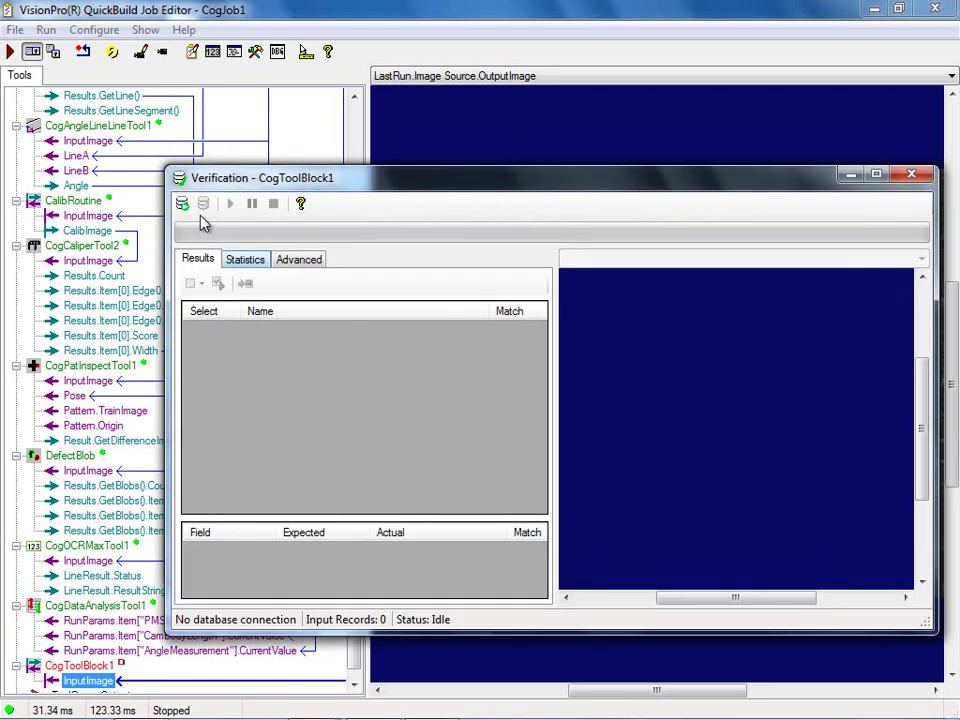
pyautogui.click(182, 204)
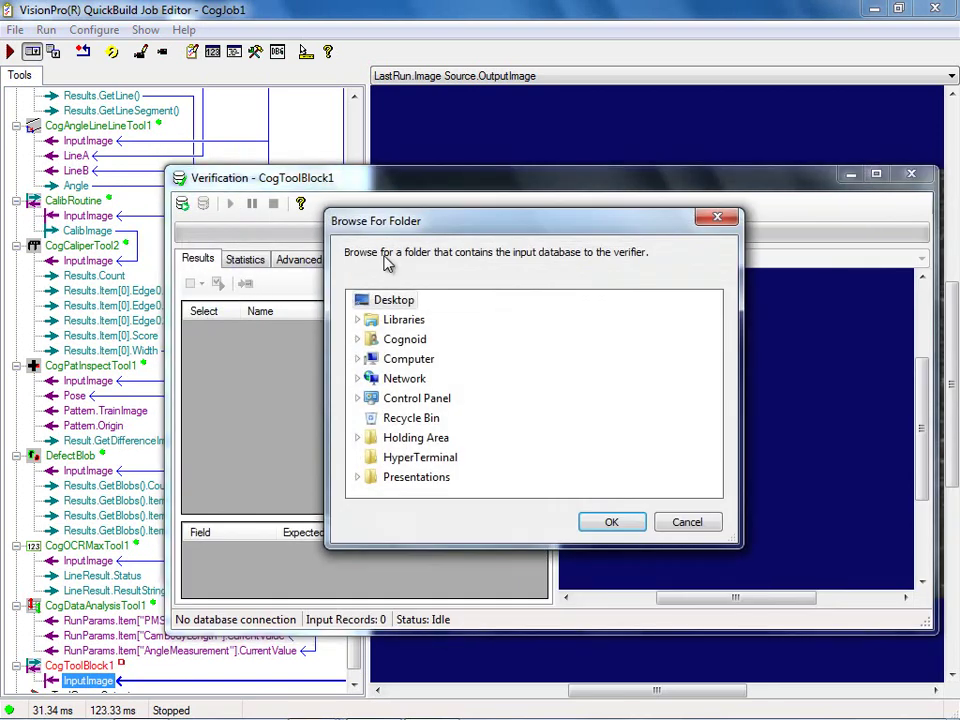
pyautogui.click(609, 523)
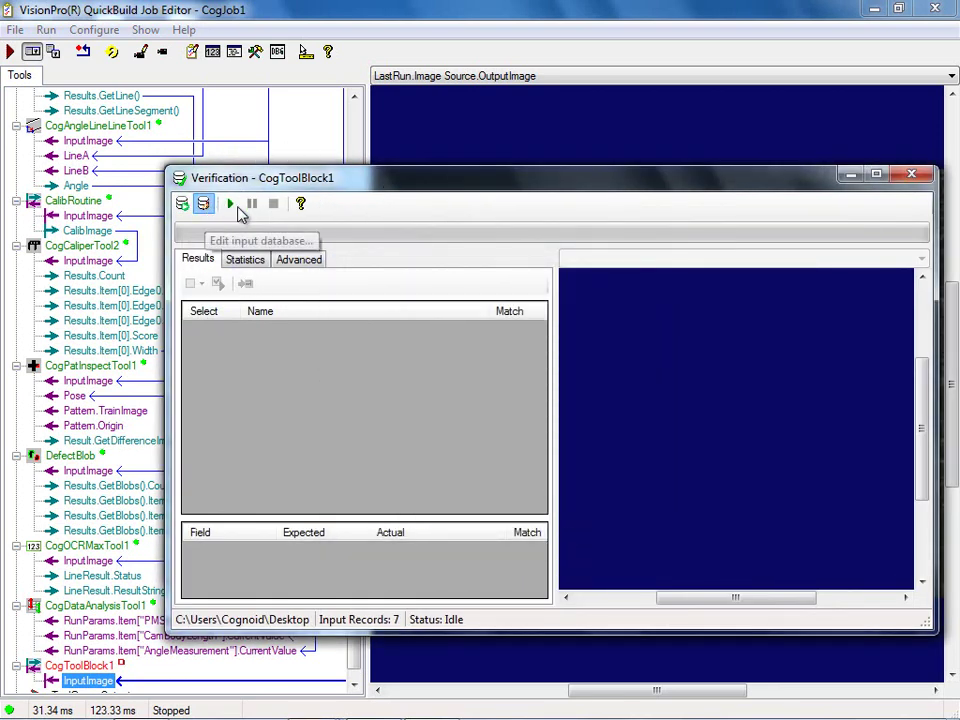
pyautogui.click(204, 205)
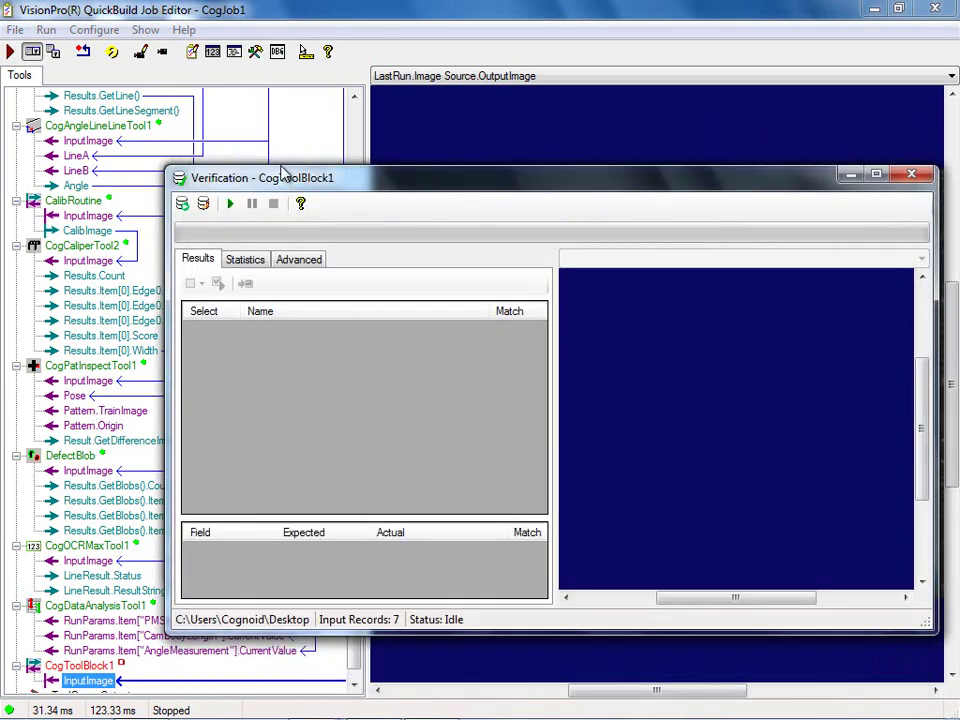
pyautogui.click(653, 197)
# Run verification on all seven records and review the Diana1 to Diana3 results
pyautogui.click(229, 205)
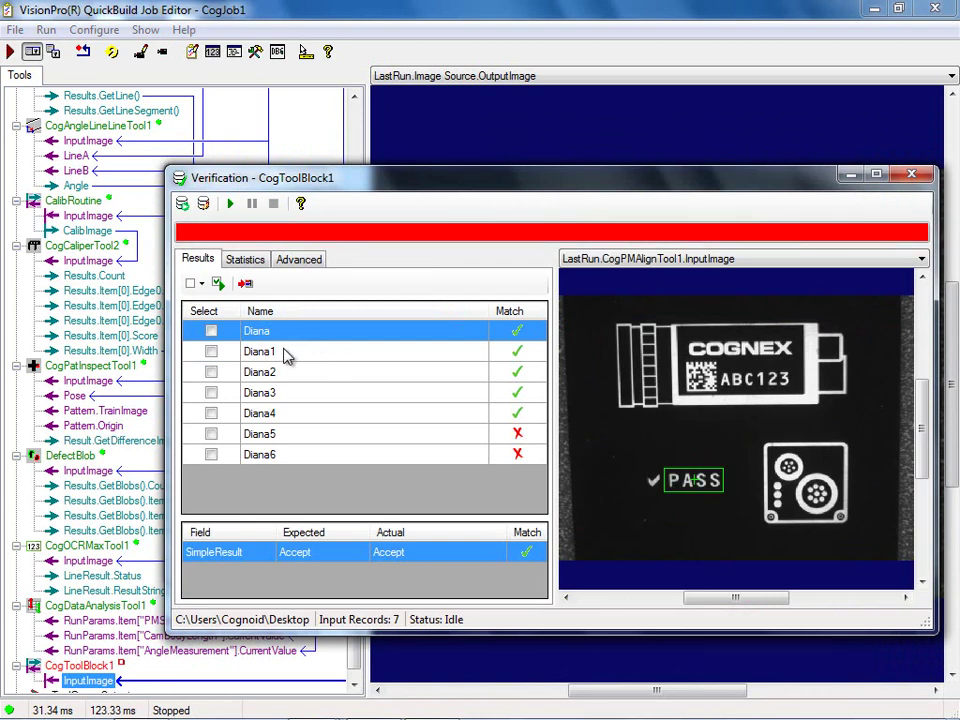
pyautogui.click(285, 355)
pyautogui.click(287, 373)
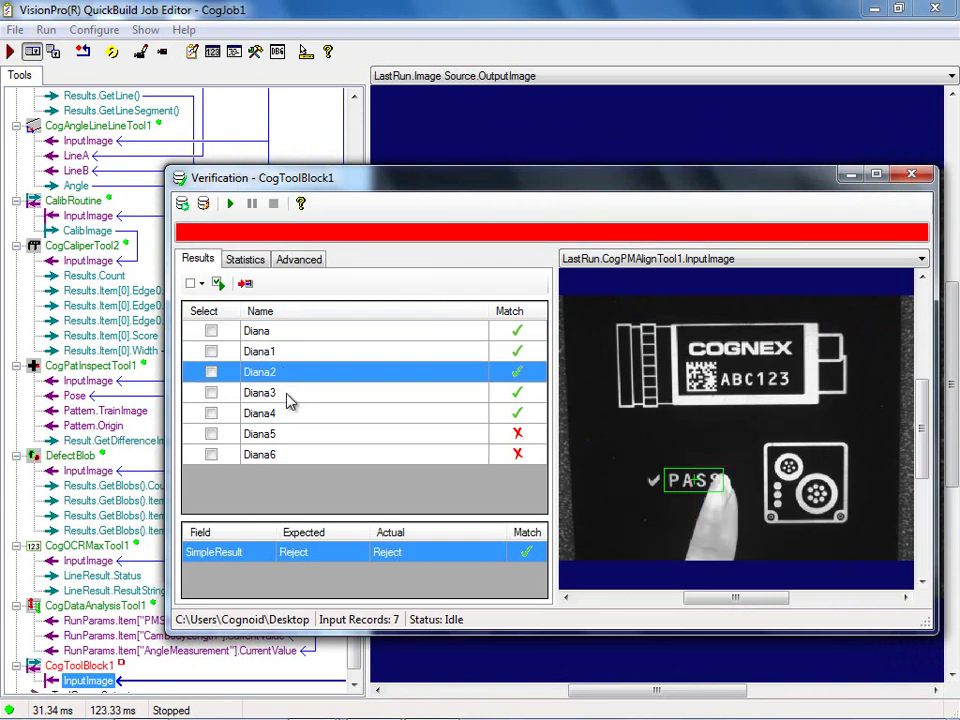
pyautogui.click(289, 395)
# Review the Diana4, Diana5 and Diana6 verification results, then return to Diana
pyautogui.click(288, 416)
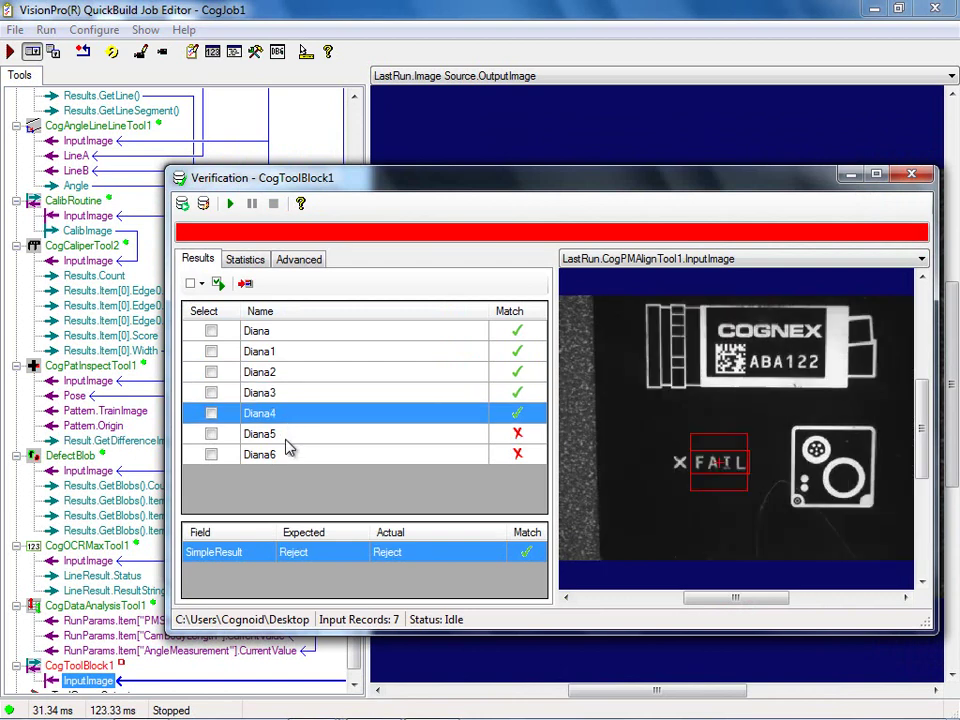
pyautogui.press('Down')
pyautogui.press('Down')
pyautogui.click(291, 434)
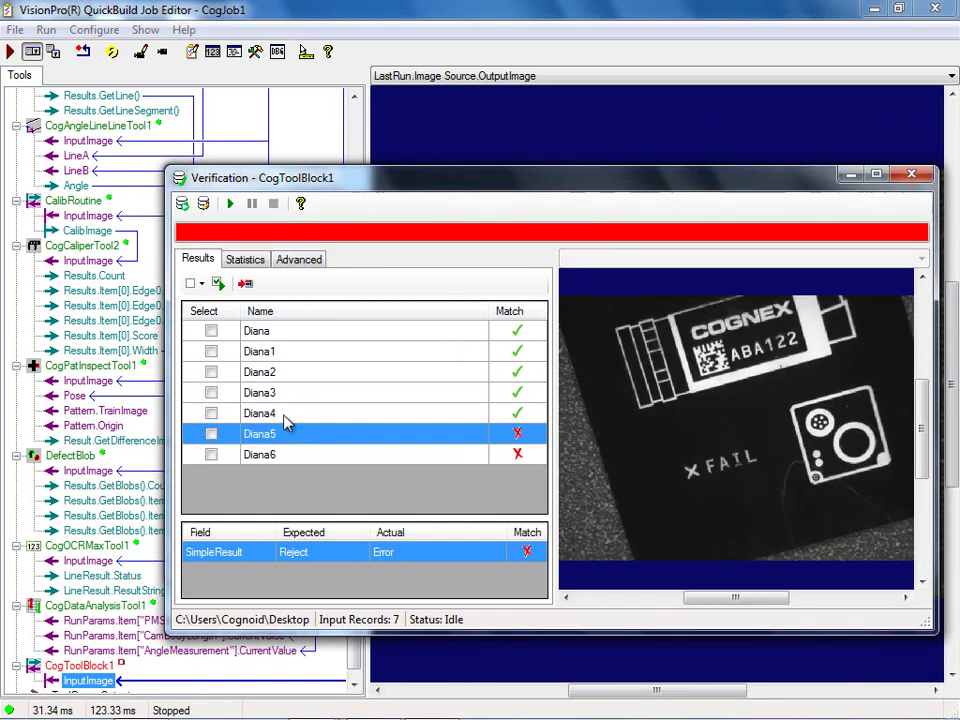
pyautogui.click(289, 413)
pyautogui.click(295, 332)
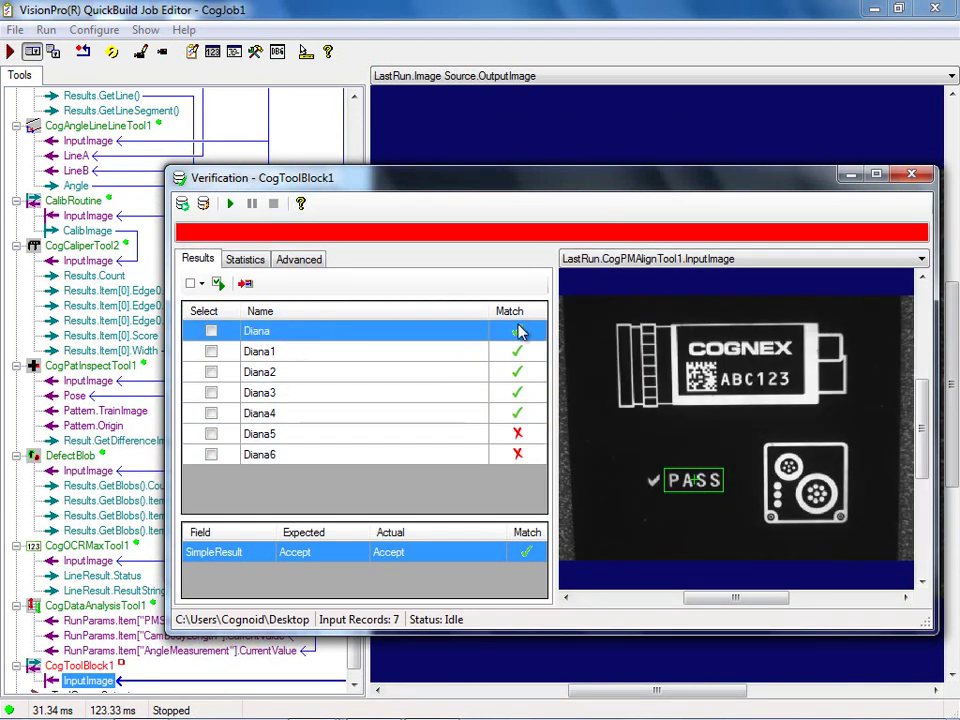
# Push Diana1's input into CogToolBlock1 and read its PMAlign score of 0.6838
pyautogui.click(450, 354)
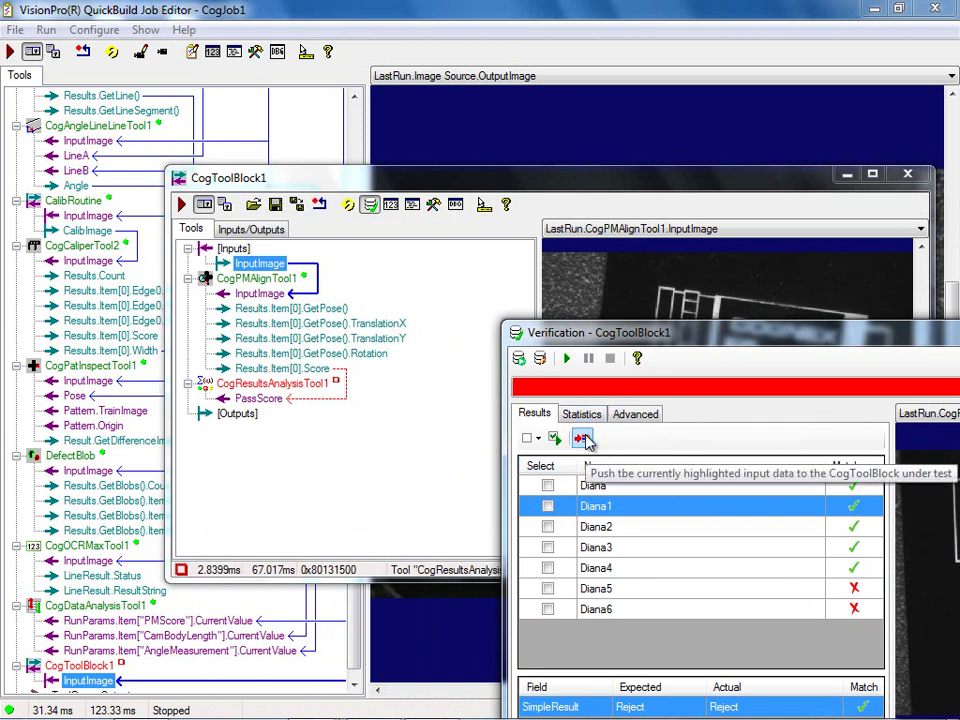
pyautogui.click(582, 440)
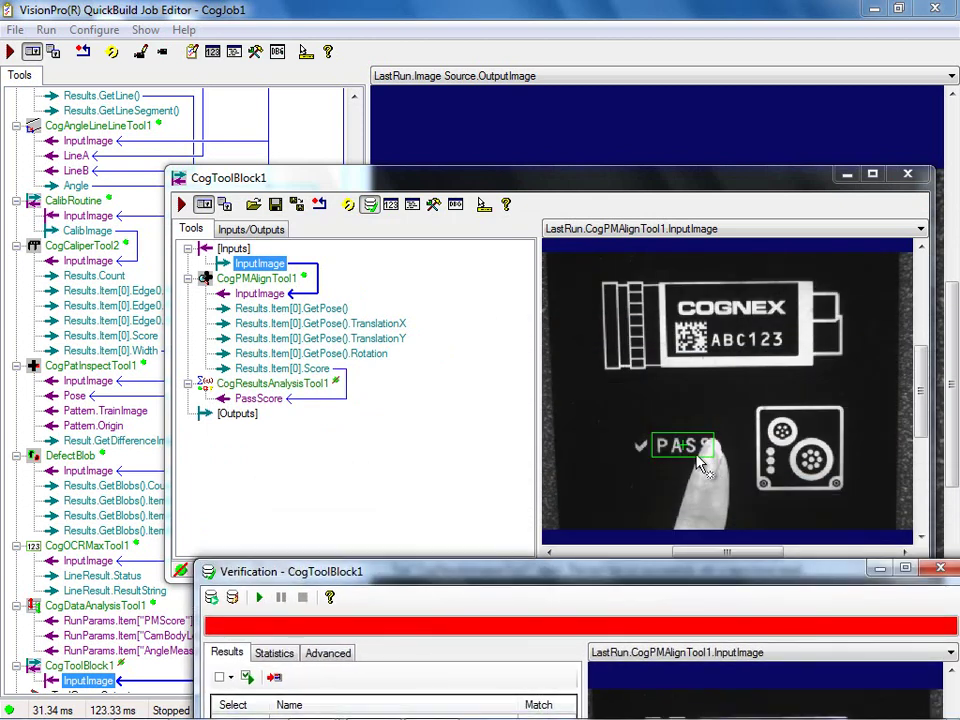
pyautogui.click(300, 368)
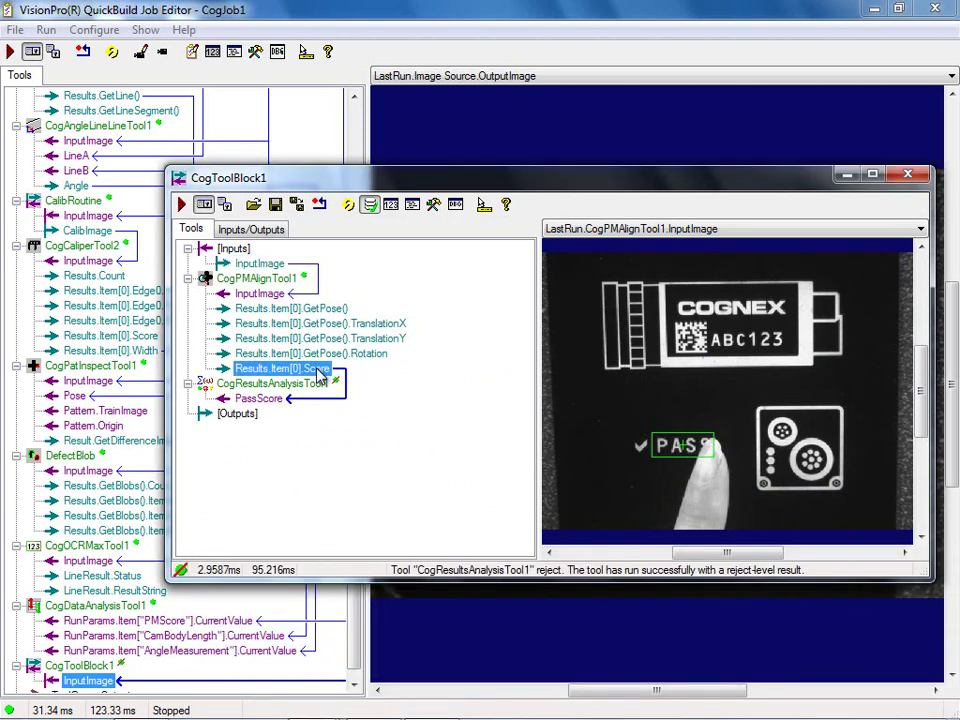
pyautogui.moveTo(313, 375)
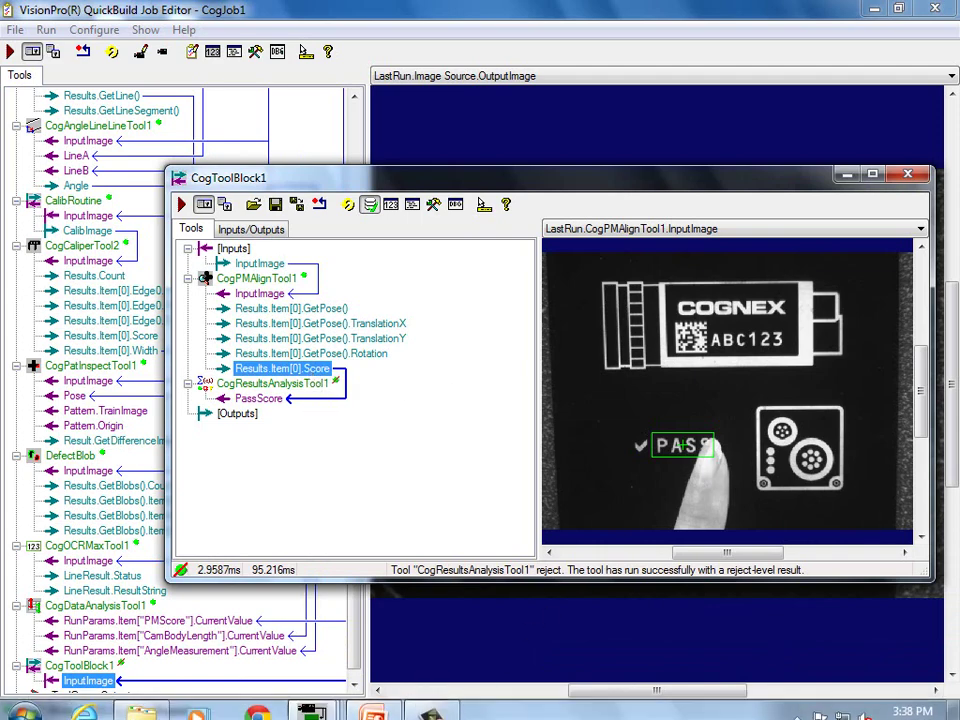
# Review the Diana3 and Diana4 results and push Diana4's input into the tool block
pyautogui.moveTo(313, 703)
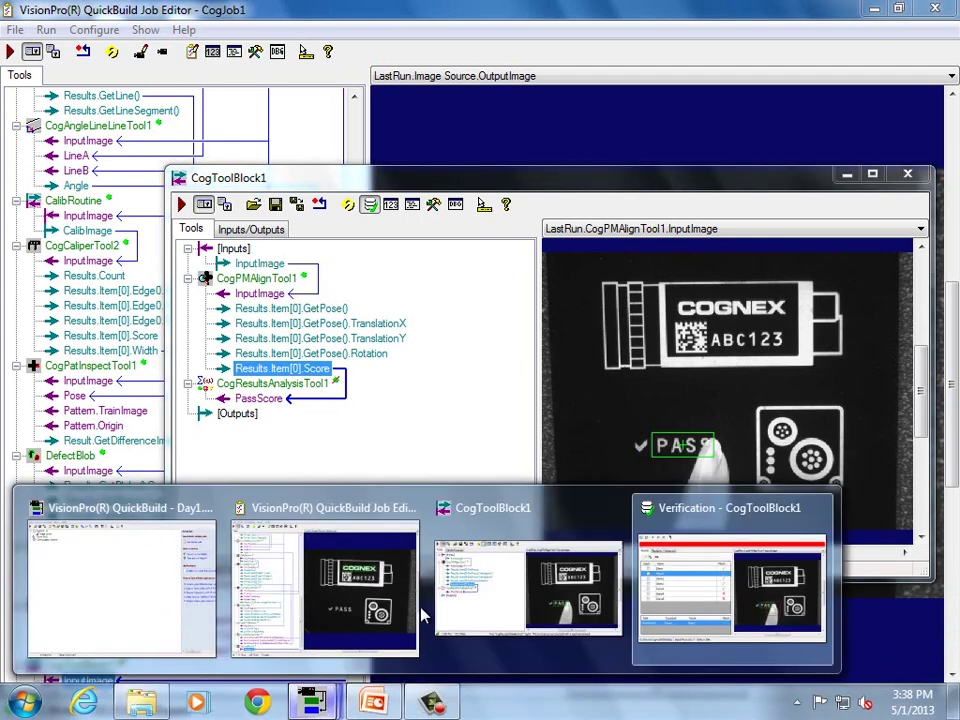
pyautogui.click(700, 590)
pyautogui.moveTo(607, 580); pyautogui.dragTo(677, 256)
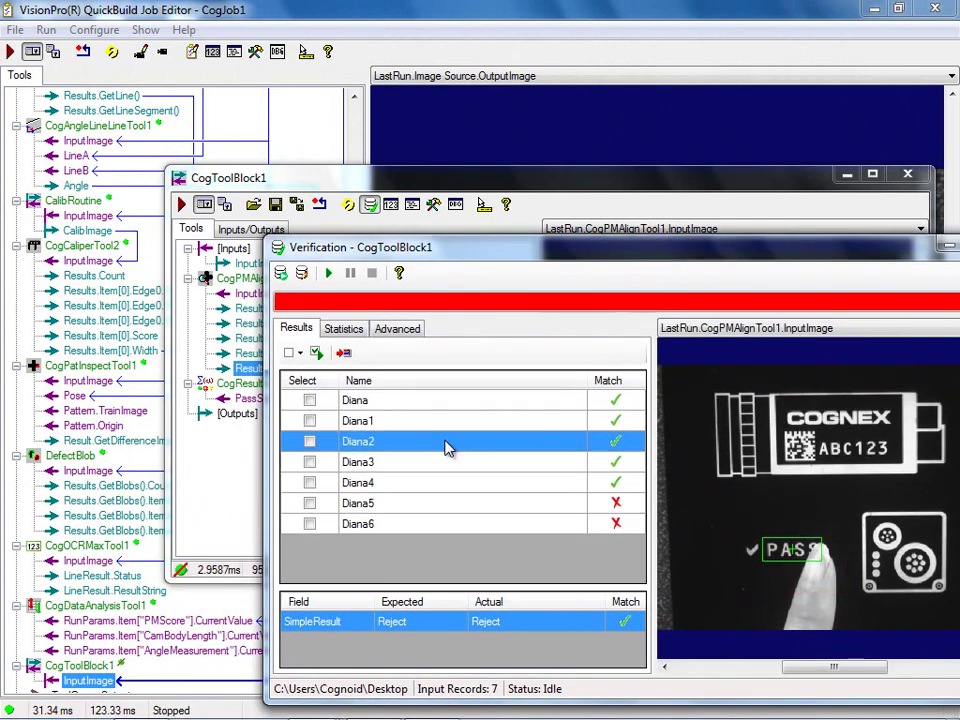
pyautogui.click(453, 464)
pyautogui.click(463, 484)
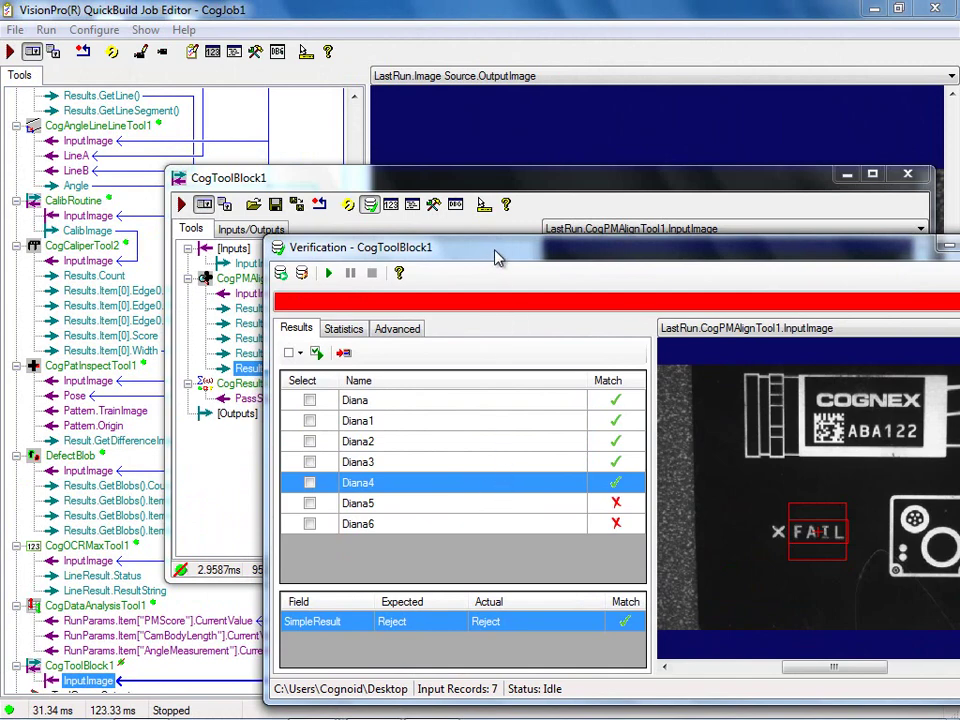
pyautogui.moveTo(498, 257); pyautogui.dragTo(583, 374)
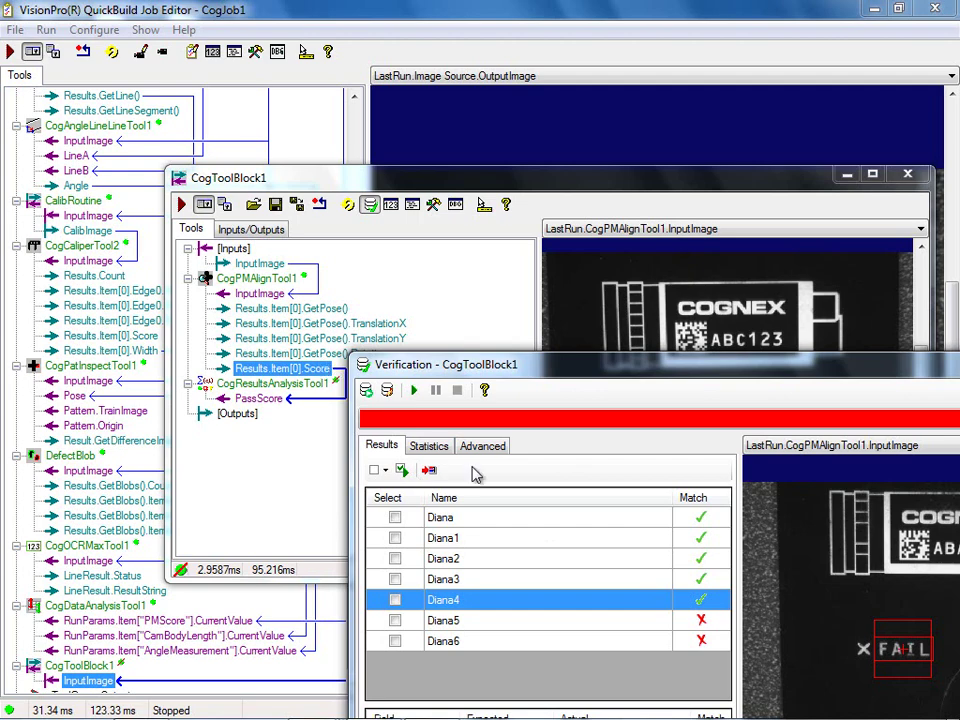
pyautogui.click(429, 470)
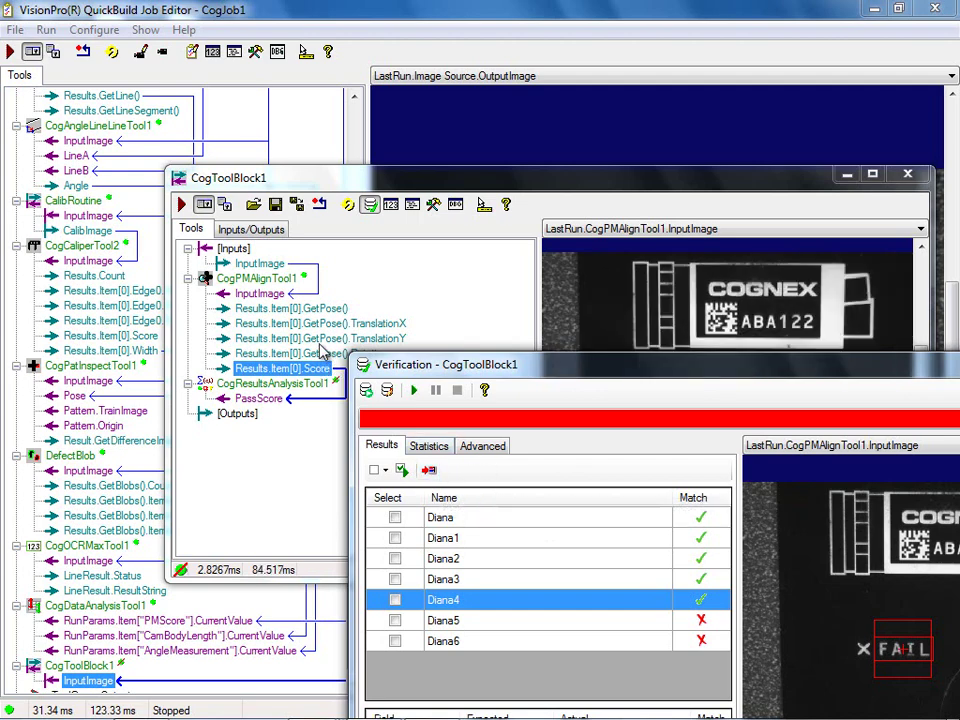
# Check CogPMAlignTool1's results for Diana4, then close the PMAlign window
pyautogui.click(257, 279)
pyautogui.doubleClick(257, 279)
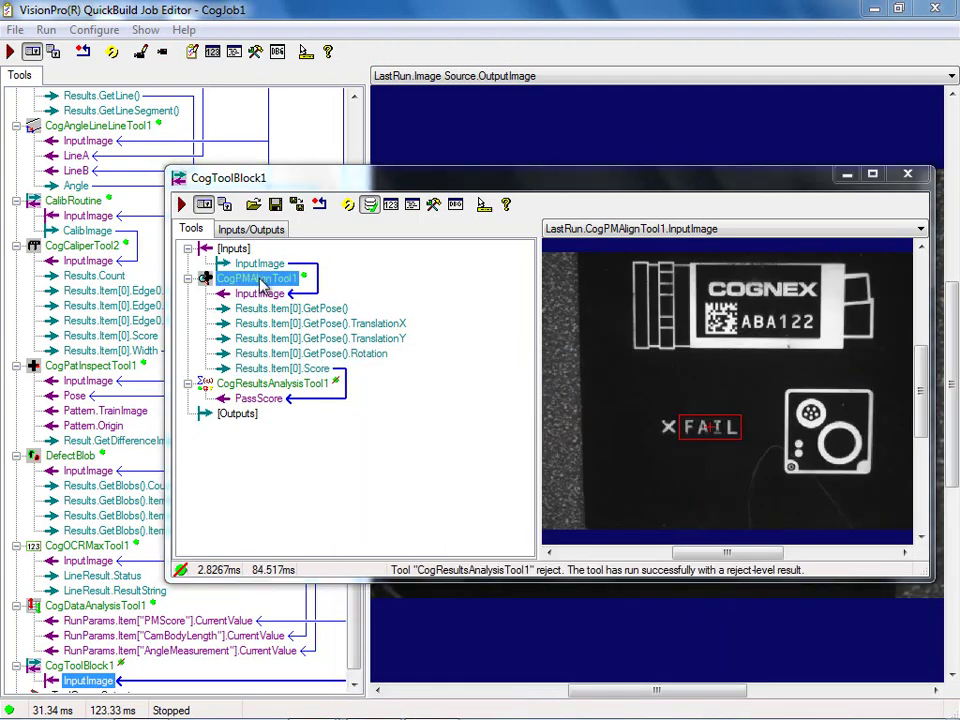
pyautogui.click(528, 184)
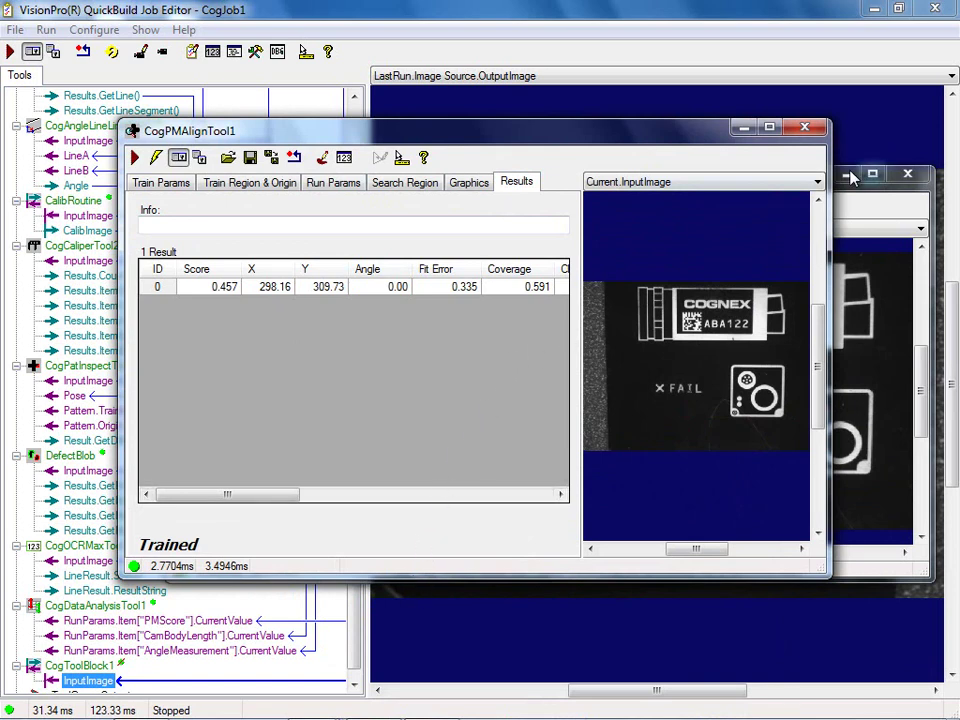
pyautogui.moveTo(640, 130); pyautogui.dragTo(632, 343)
pyautogui.hotkey('alt', 'F4')
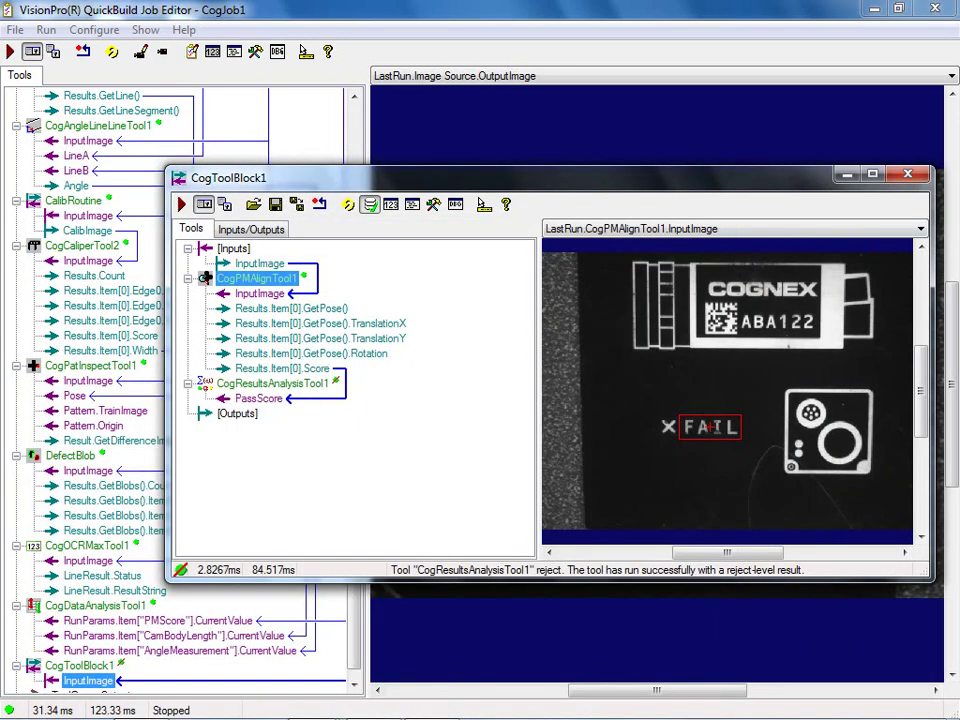
# Load the mismatched Diana5 record's image into CogToolBlock1
pyautogui.moveTo(313, 700)
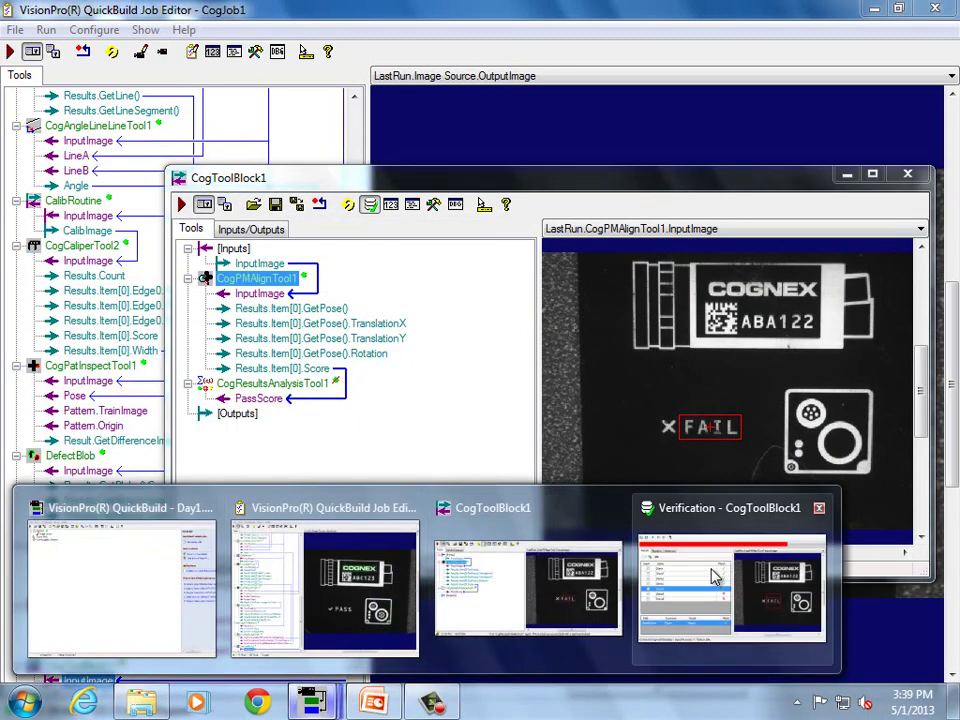
pyautogui.click(715, 576)
pyautogui.click(440, 620)
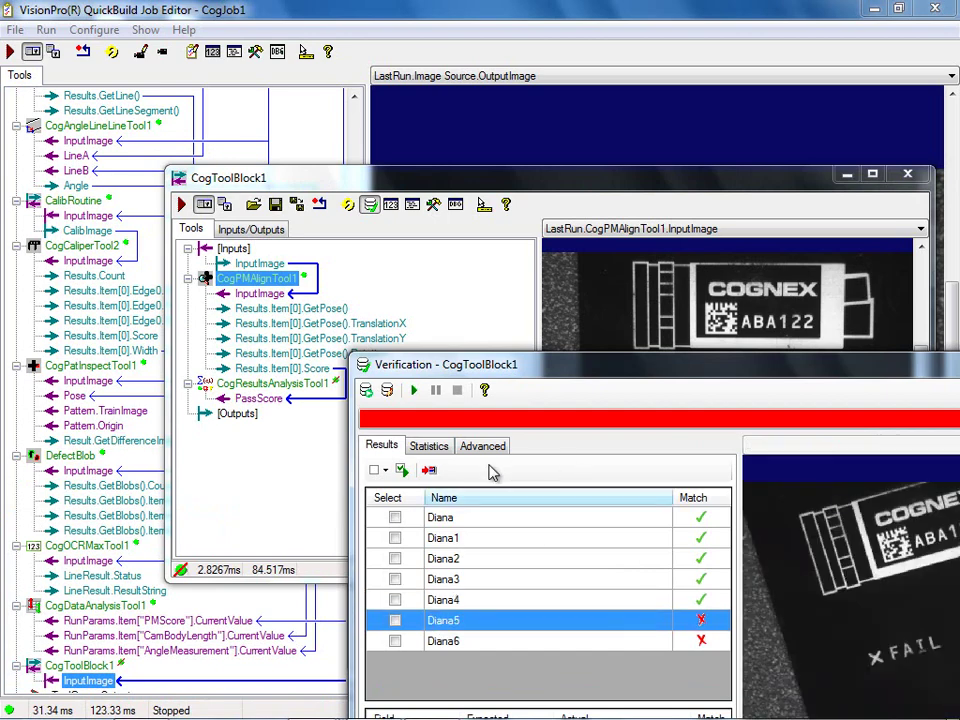
pyautogui.click(428, 470)
pyautogui.moveTo(525, 365); pyautogui.dragTo(424, 527)
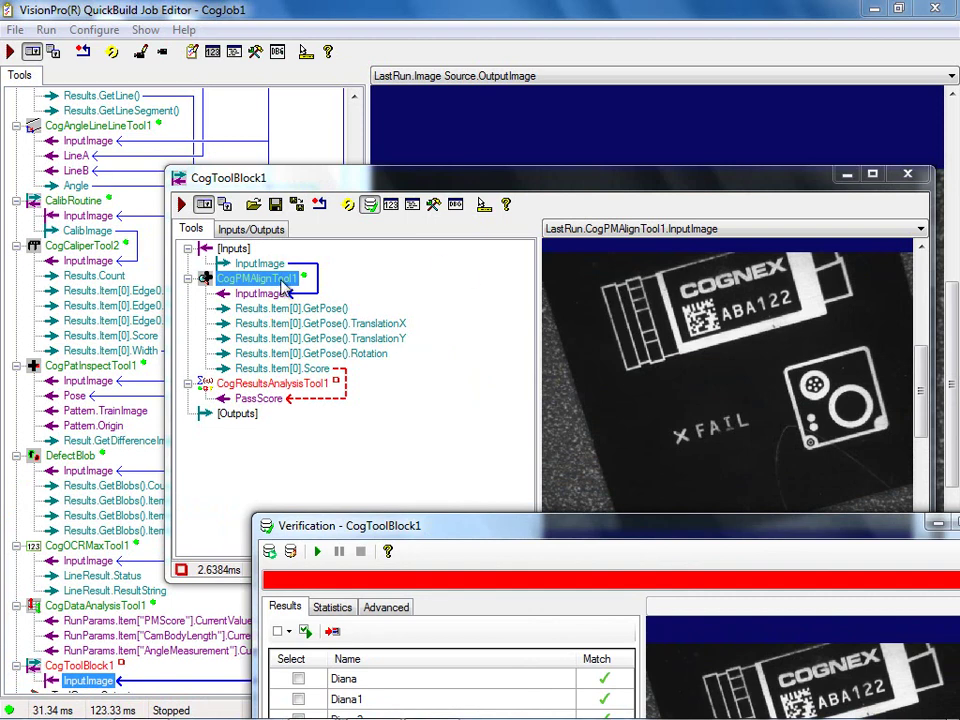
# Set CogPMAlignTool1's accept threshold to 0.2 and check the run results
pyautogui.doubleClick(257, 279)
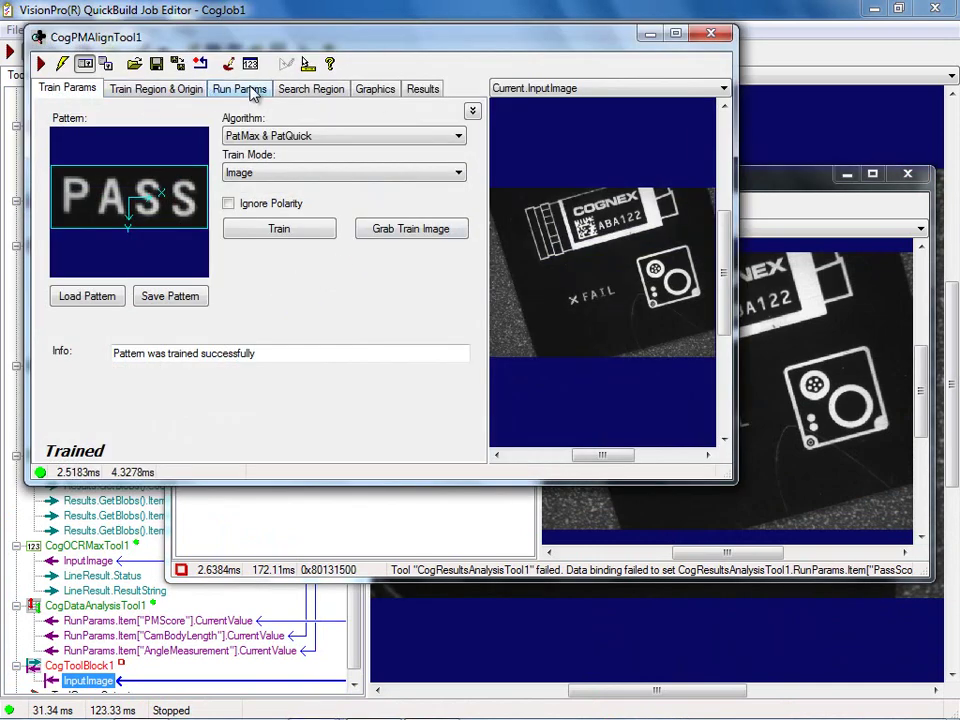
pyautogui.click(252, 92)
pyautogui.doubleClick(422, 160)
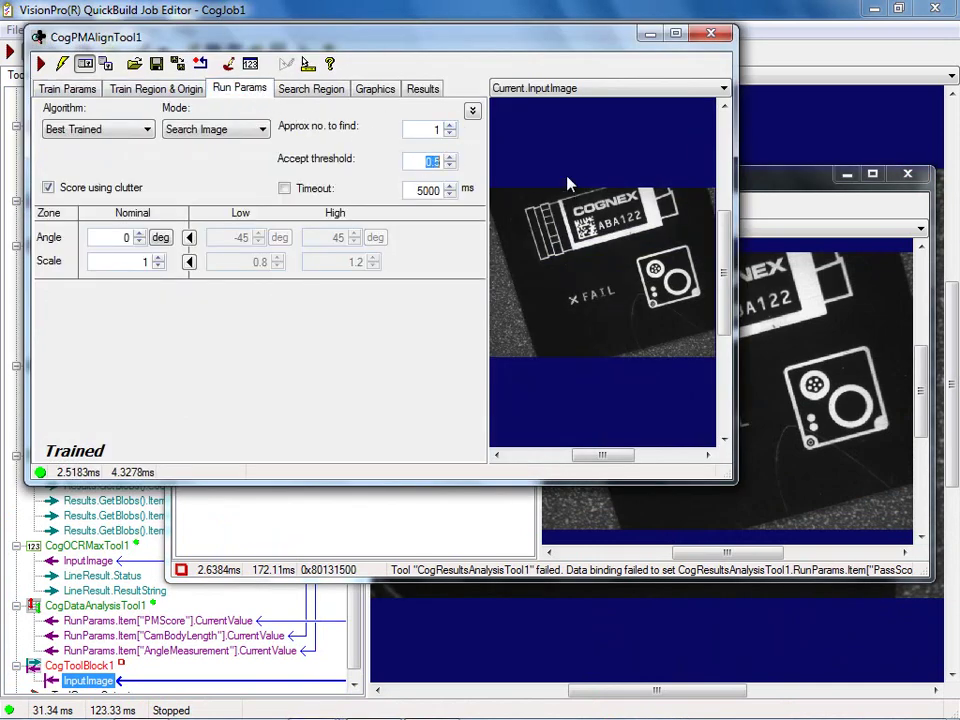
pyautogui.write('.2')
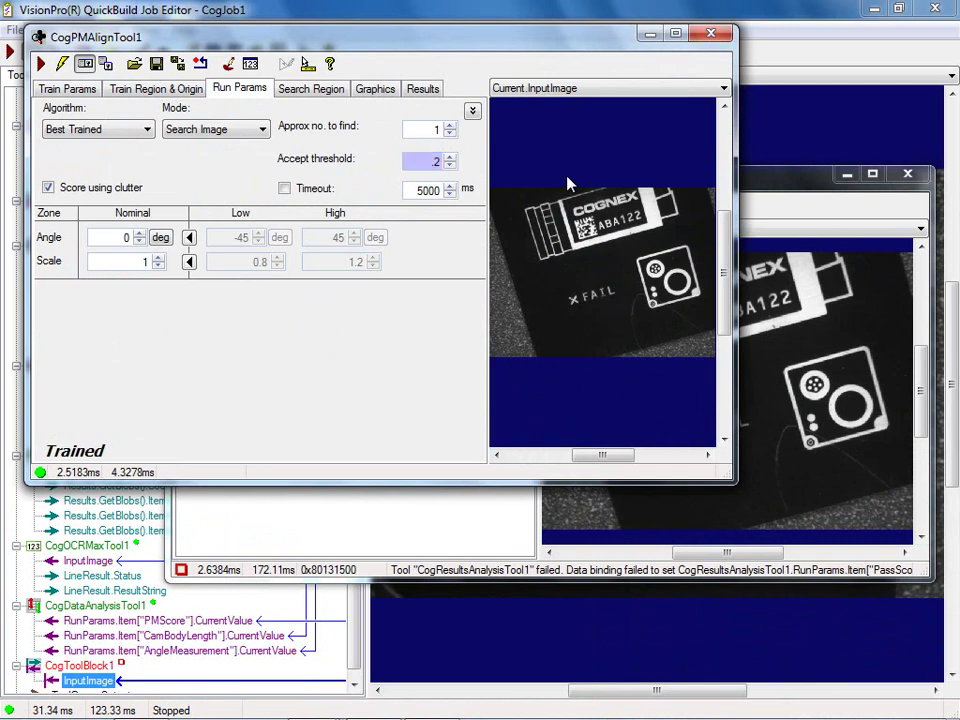
pyautogui.click(40, 63)
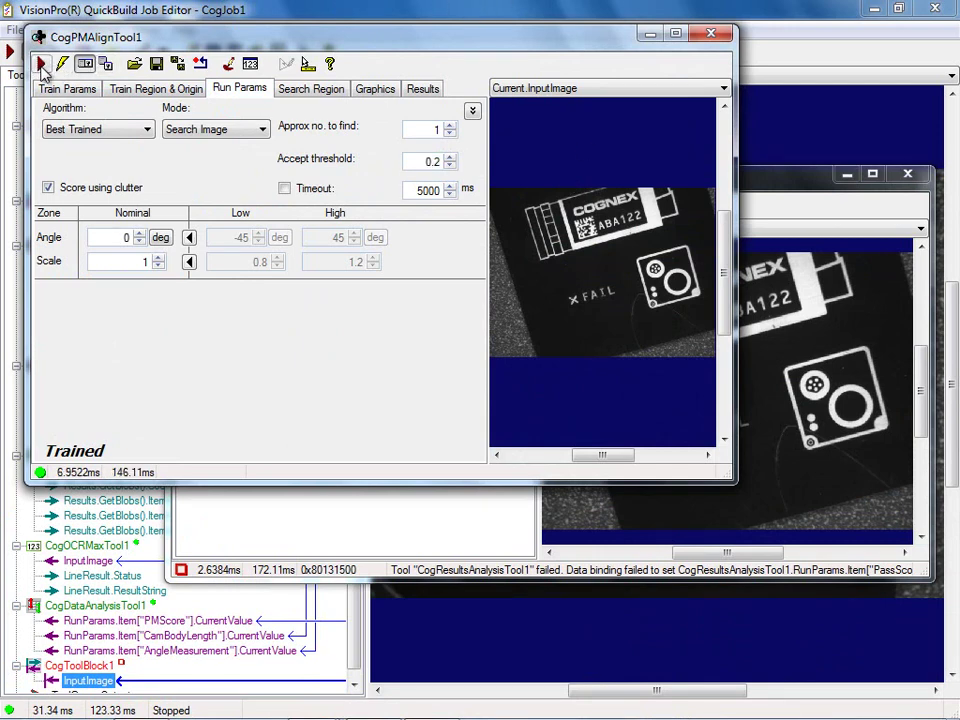
pyautogui.click(424, 89)
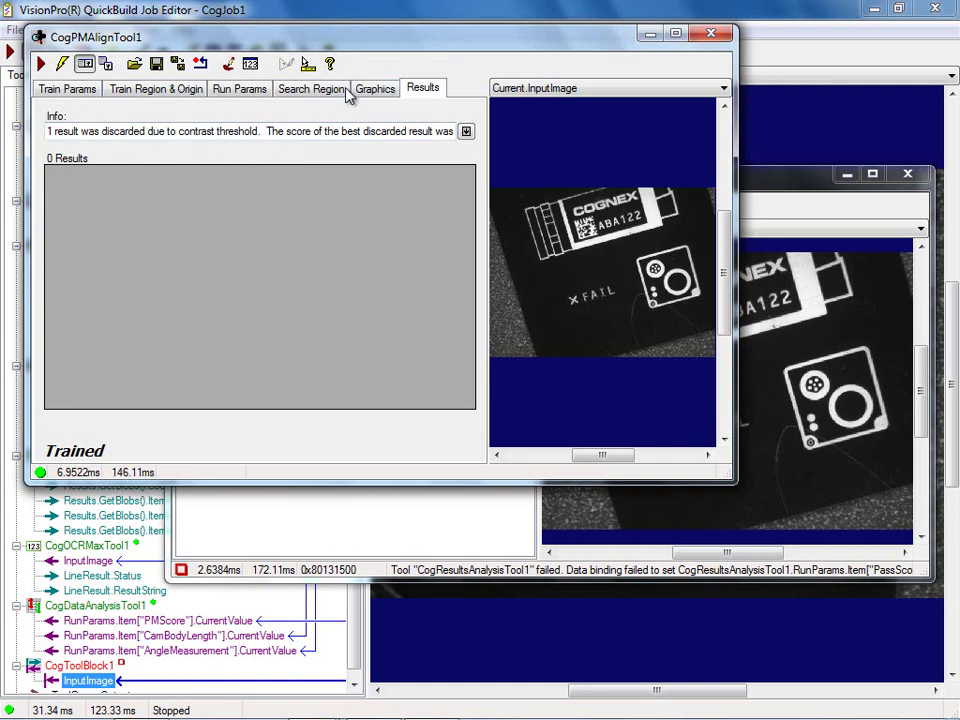
# Set the advanced Contrast Threshold to 4 and check the run results
pyautogui.click(248, 92)
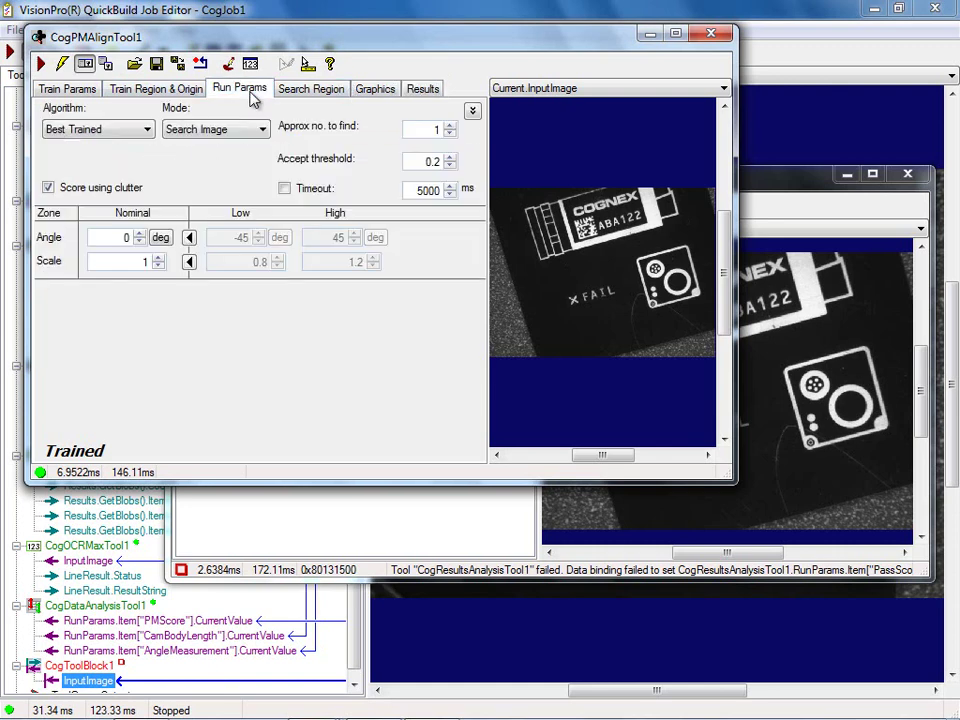
pyautogui.click(472, 111)
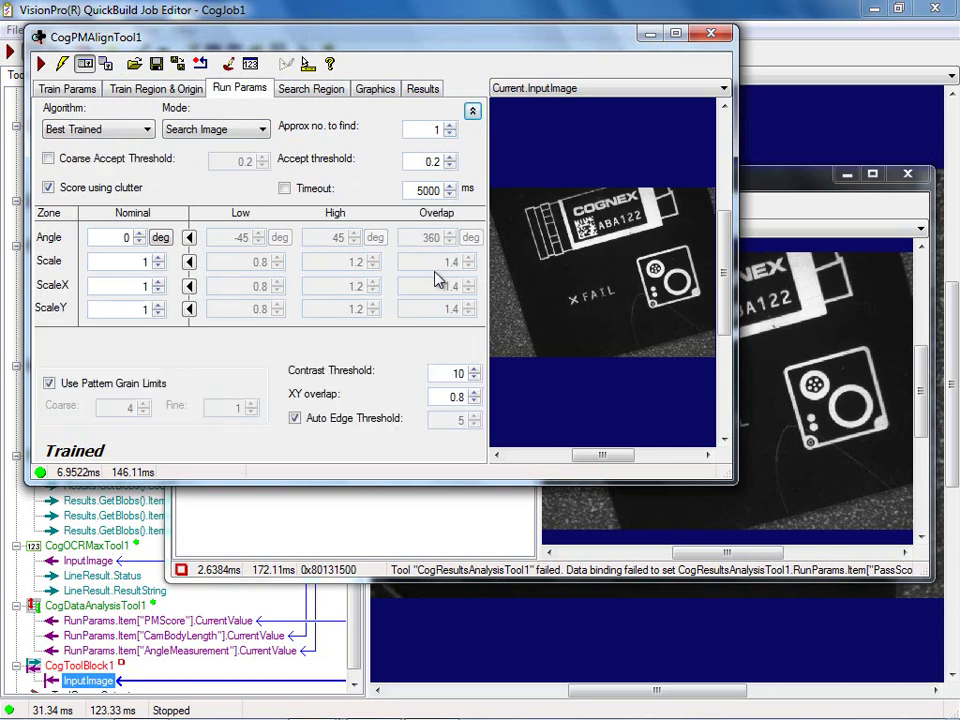
pyautogui.doubleClick(458, 373)
pyautogui.write('4')
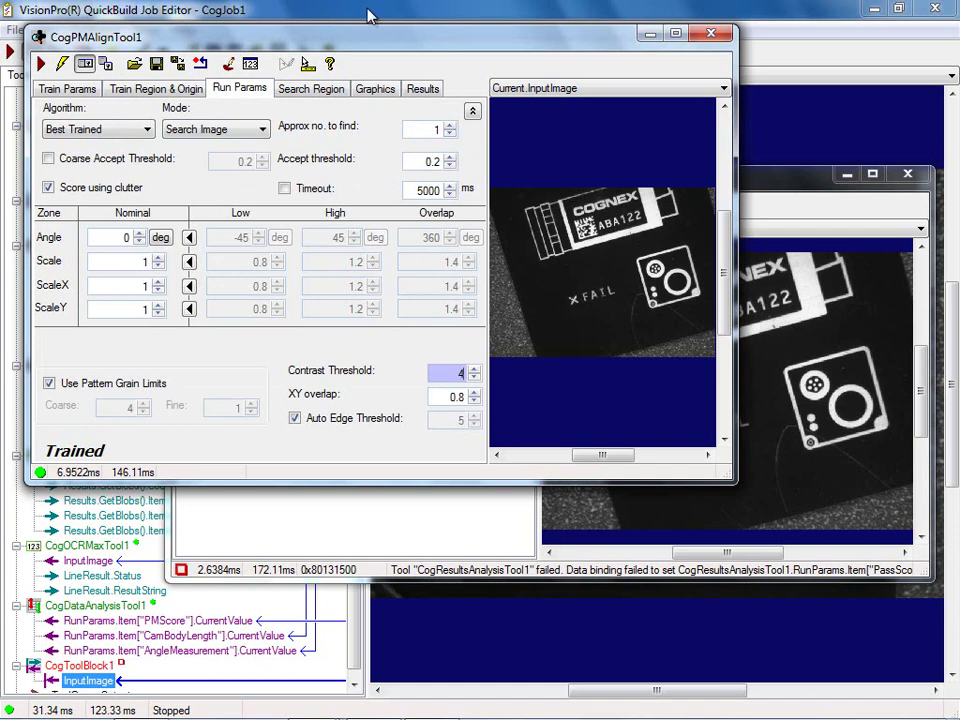
pyautogui.click(41, 63)
pyautogui.click(421, 90)
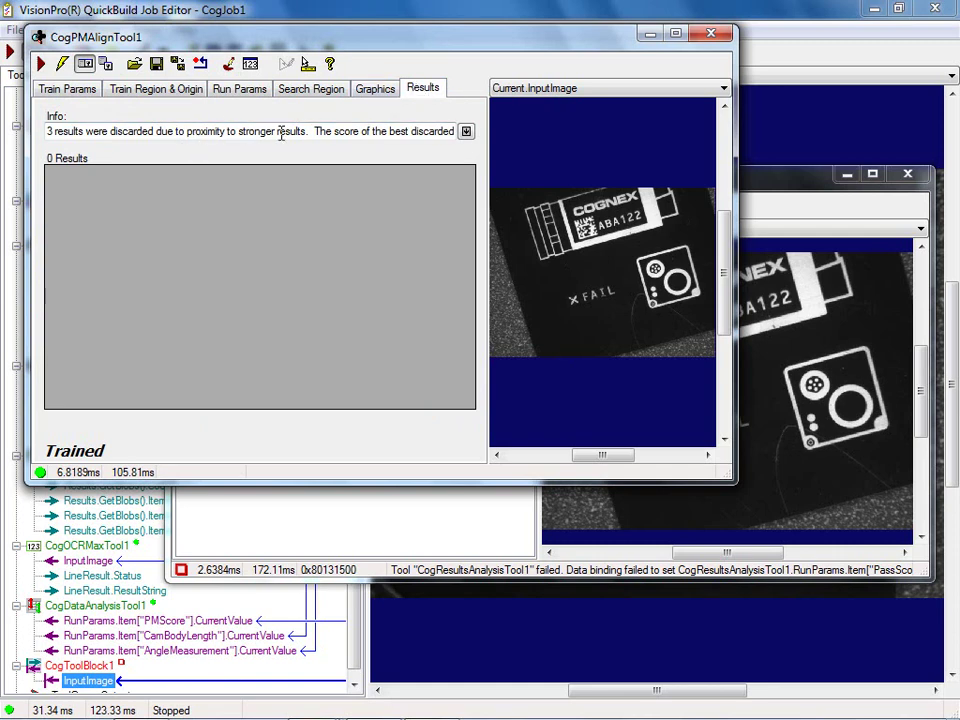
# Lower the accept threshold to 0.1, confirm a 0.093 match, and close the tool
pyautogui.click(240, 90)
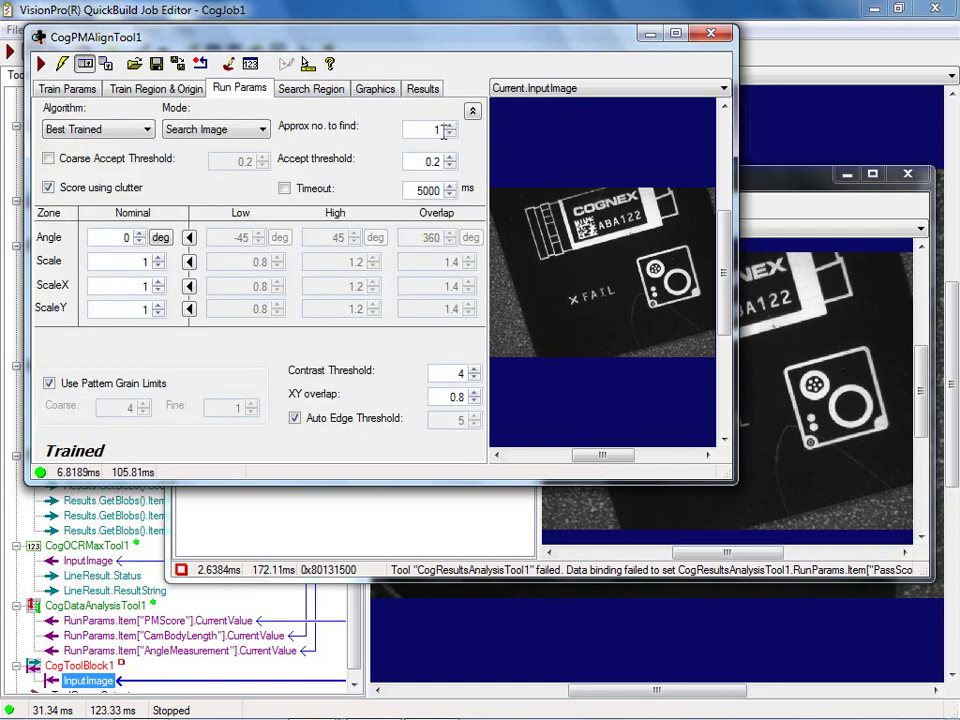
pyautogui.moveTo(436, 160); pyautogui.dragTo(448, 168)
pyautogui.write('1')
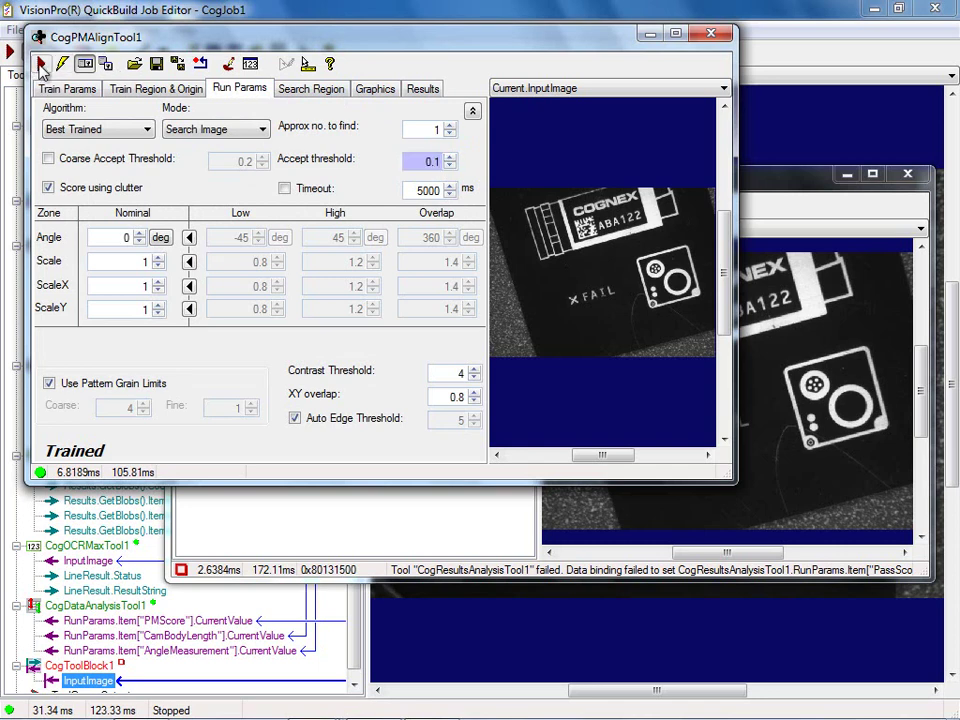
pyautogui.click(41, 66)
pyautogui.click(424, 89)
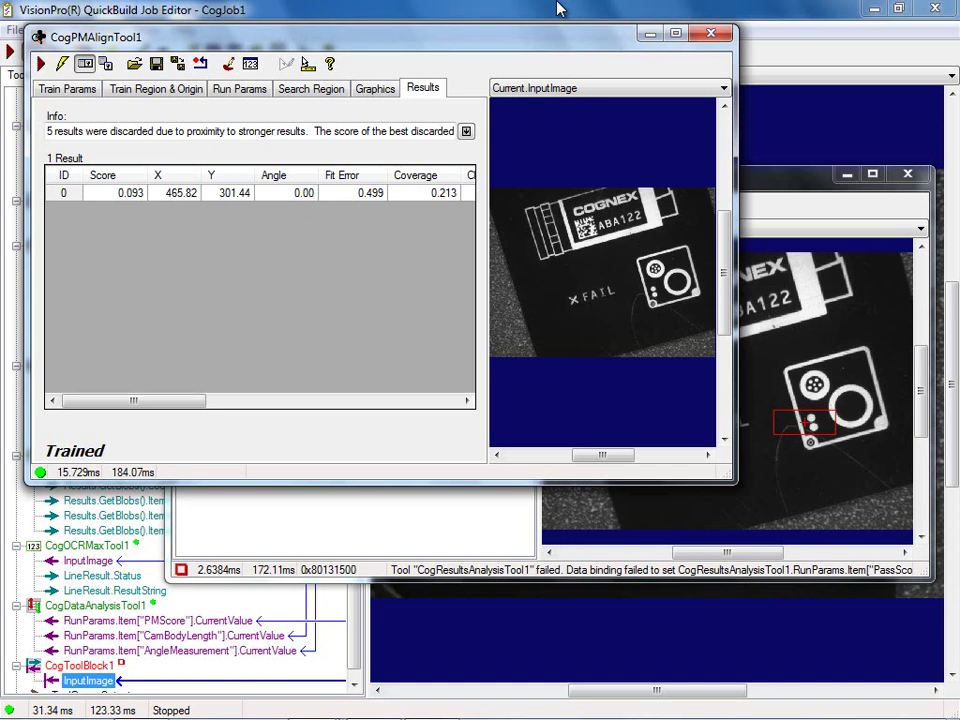
pyautogui.click(713, 37)
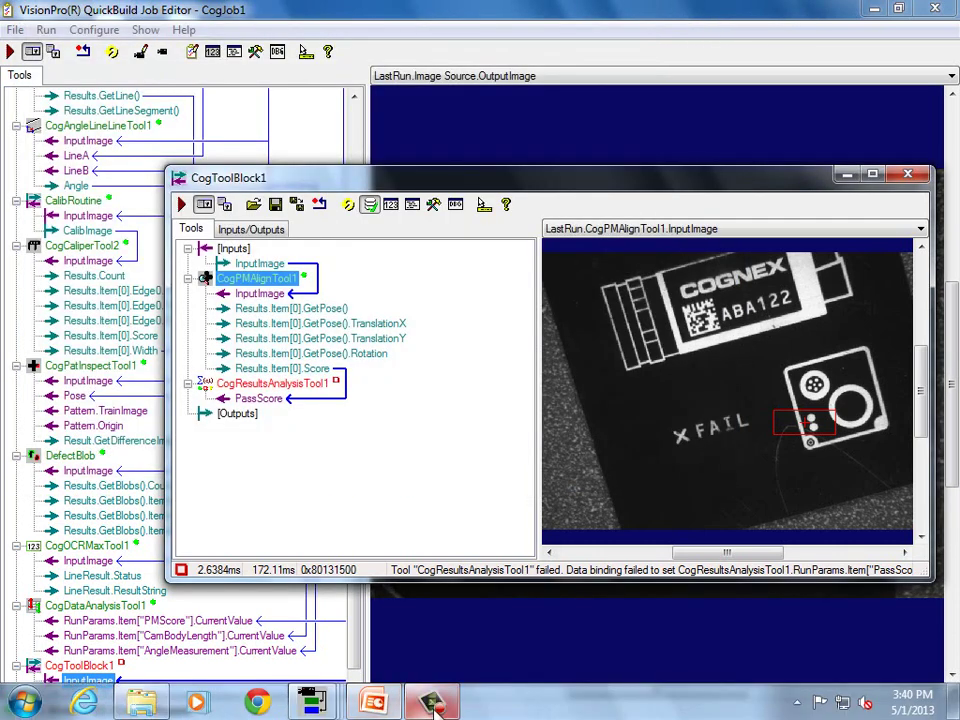
# Rerun verification and confirm statistics show 7 matches, 2 true accepts, 5 true rejects, 0 mismatches
pyautogui.moveTo(312, 700)
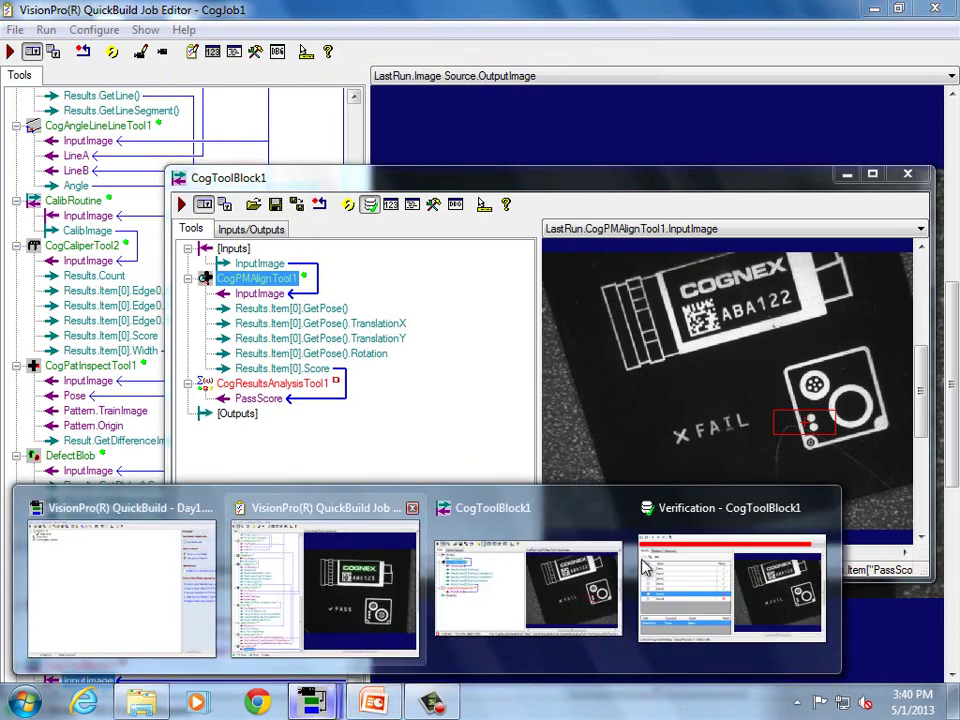
pyautogui.click(765, 558)
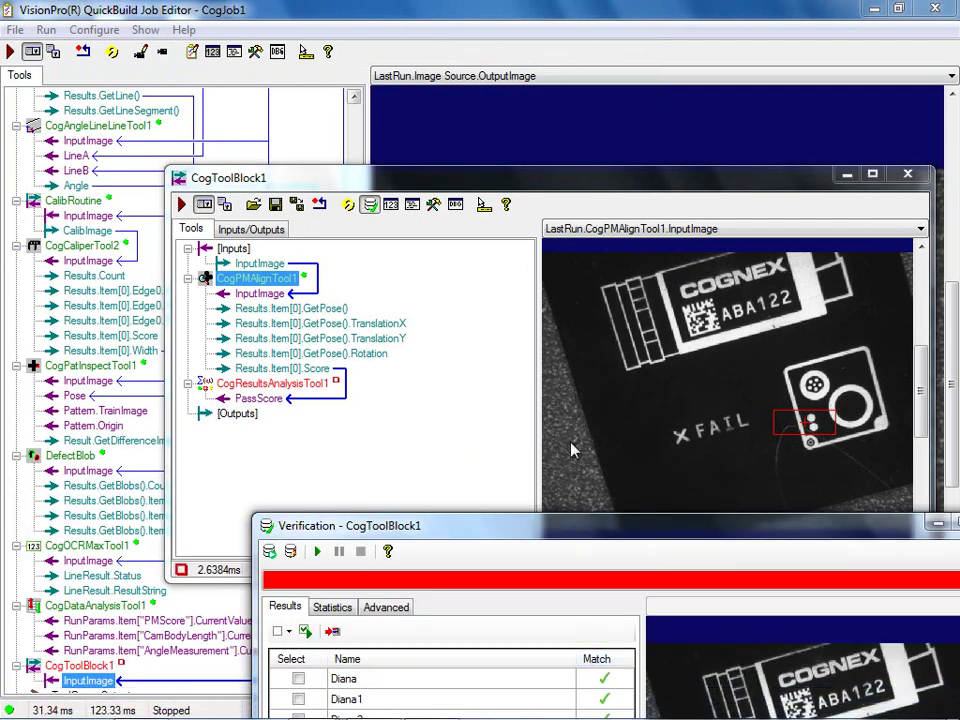
pyautogui.moveTo(575, 522); pyautogui.dragTo(518, 126)
pyautogui.click(290, 164)
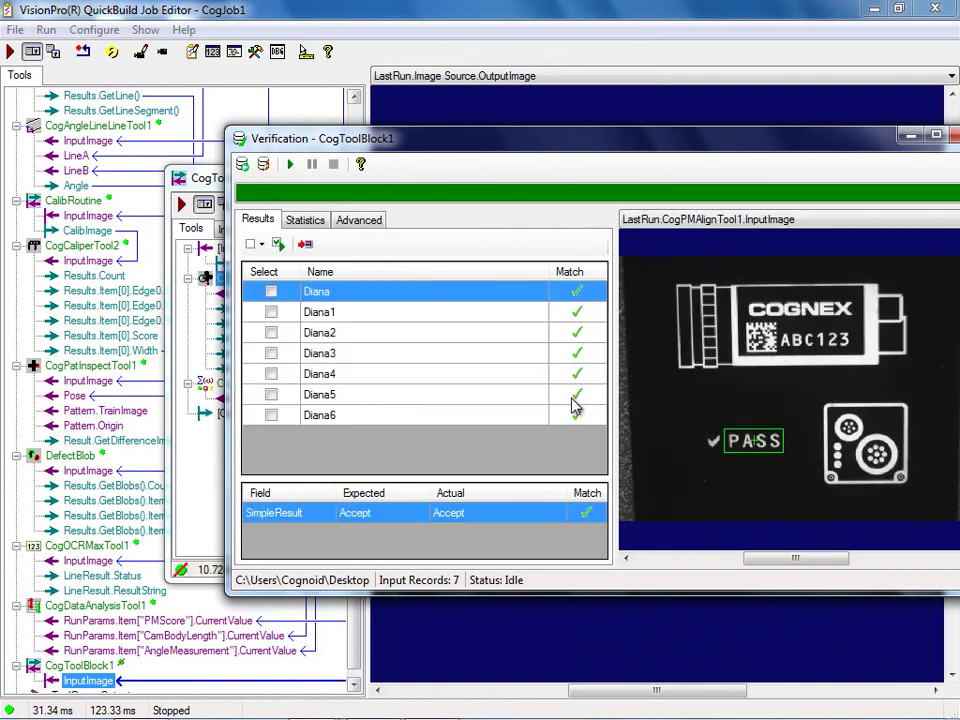
pyautogui.click(305, 220)
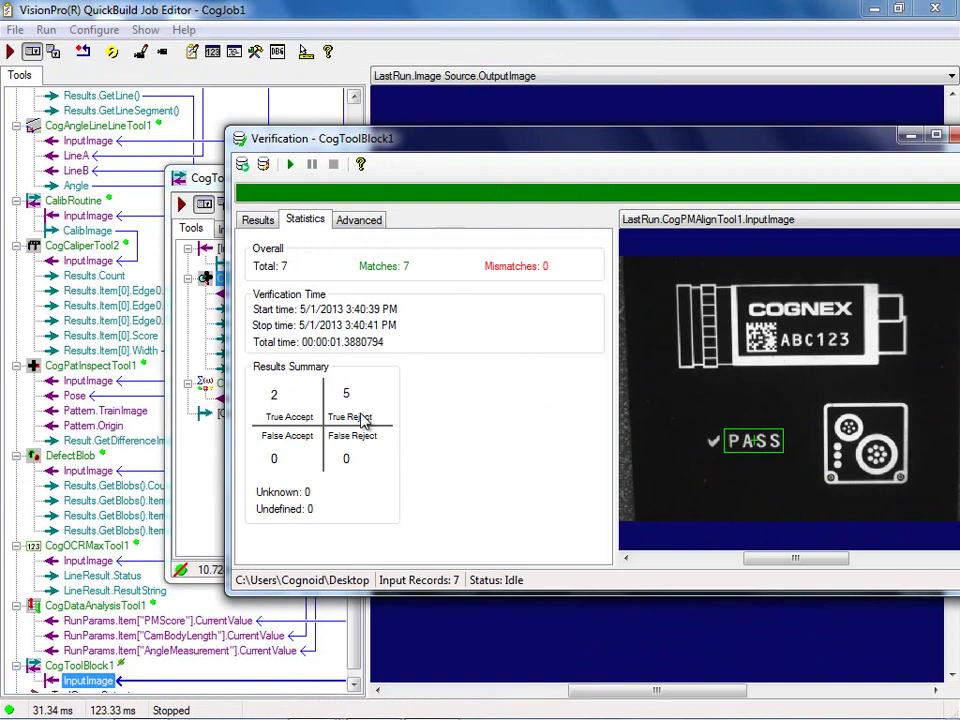